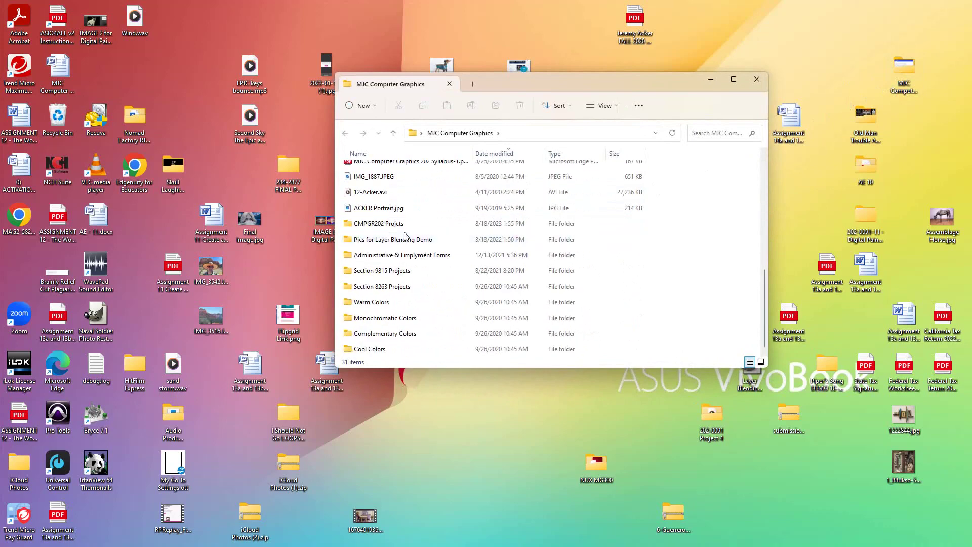
Preview the line-drawing portrait JPG in the CMPGR202 Projcts folder, and close the preview.
double_click(390, 223)
scroll(454, 243, down, 5)
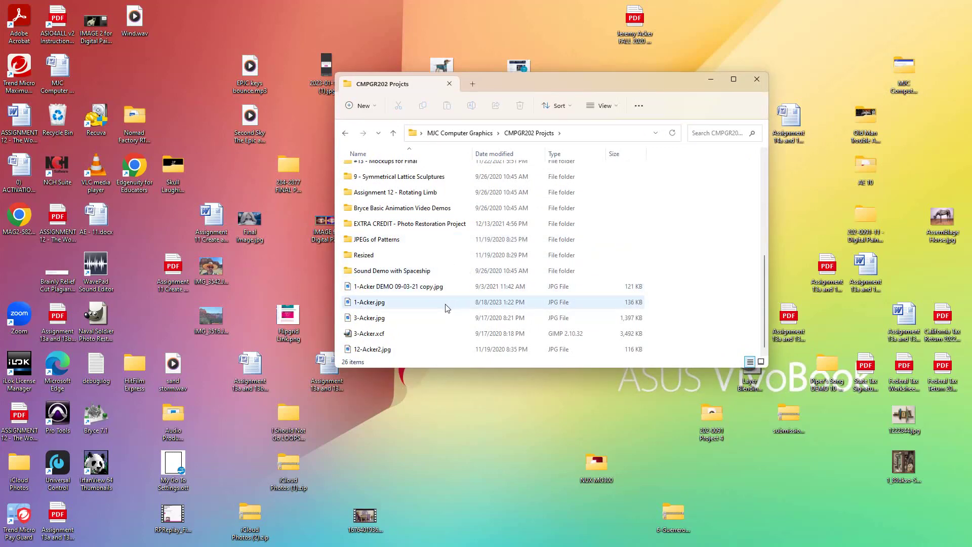
double_click(446, 306)
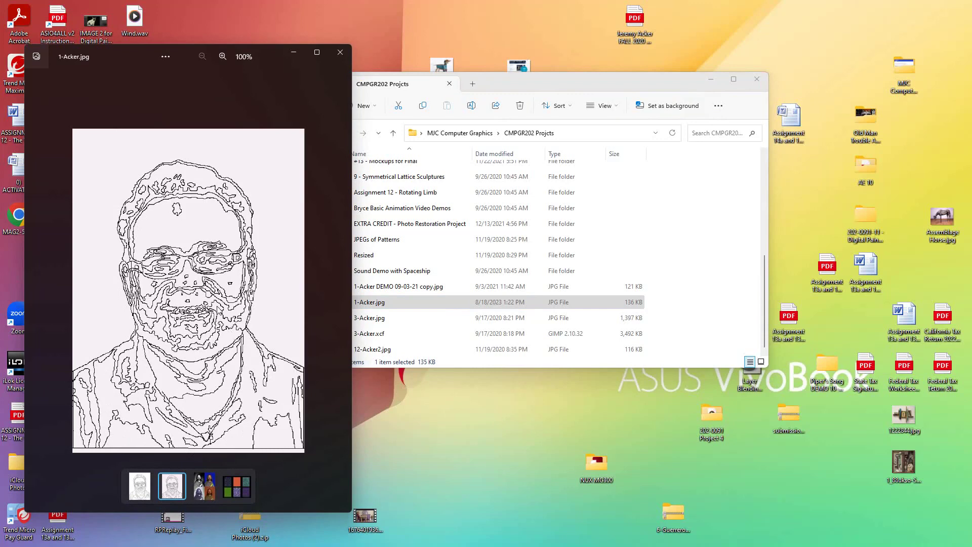
click(340, 54)
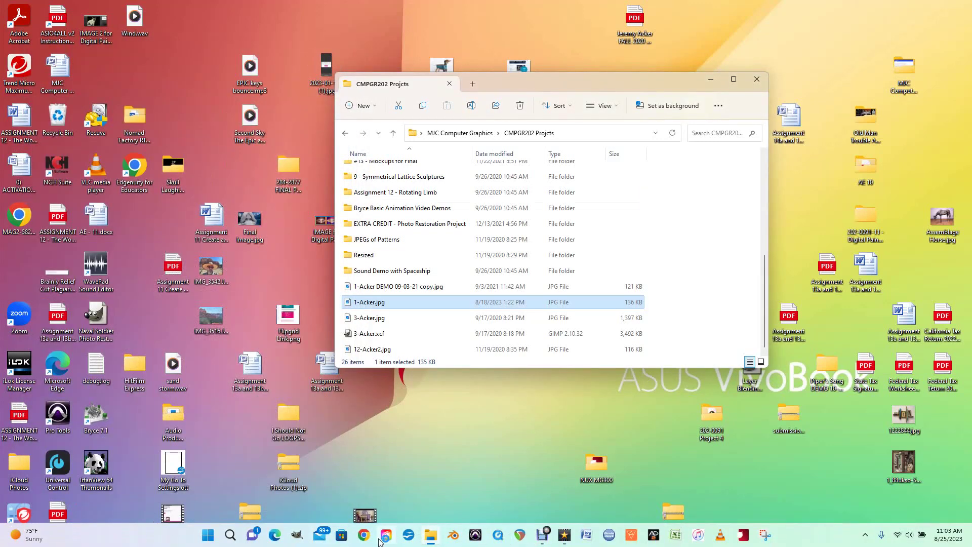
Switch to GIMP, keeping a single program window open, and close the file browser window.
click(297, 535)
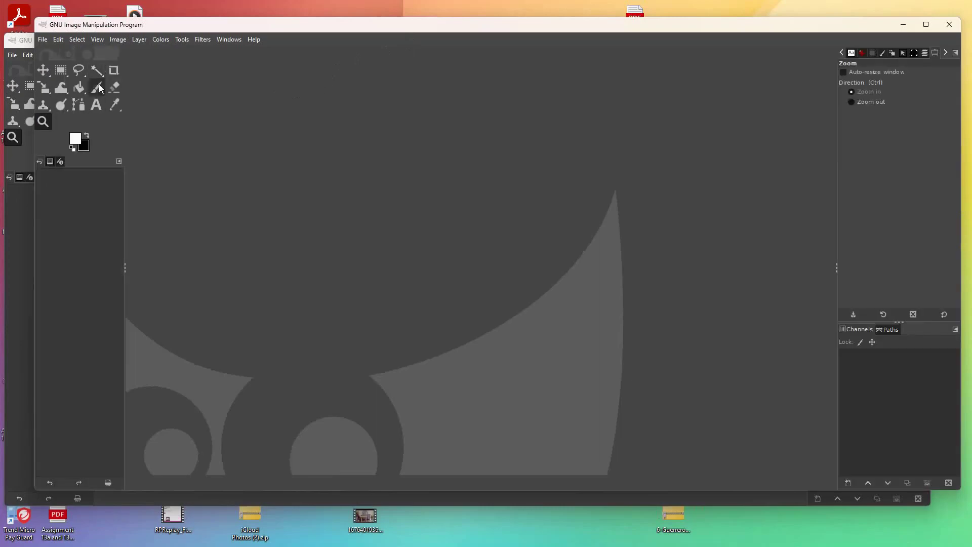
click(949, 24)
drag(572, 41, 616, 29)
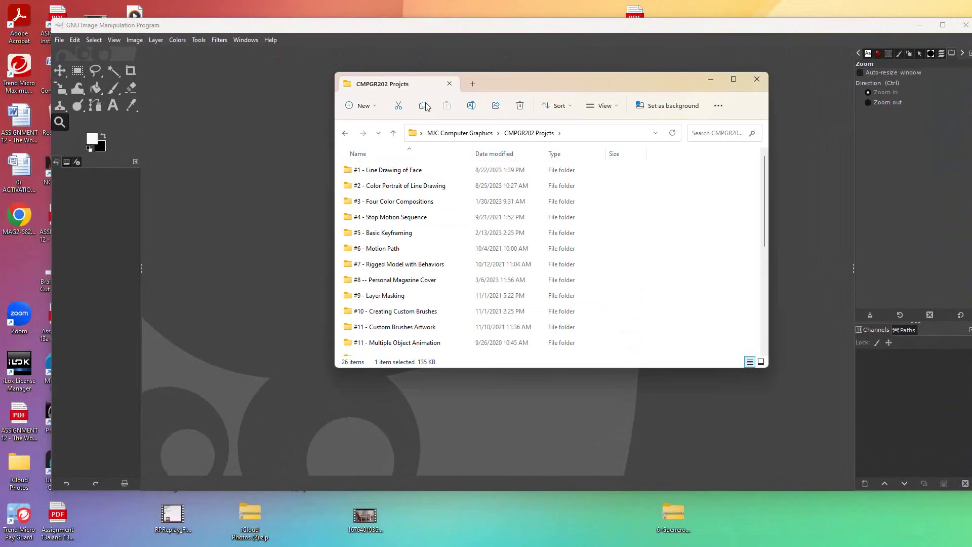
click(756, 79)
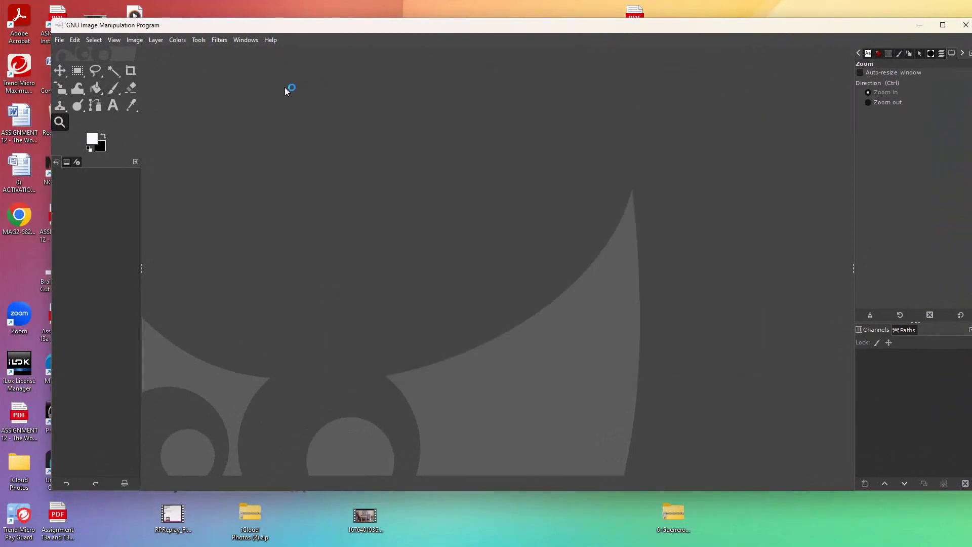
Create a new 540 × 720 px image and shift its window aside to expose the desktop folders.
click(136, 41)
click(136, 41)
key(ctrl+n)
drag(76, 61, 33, 61)
text(540)
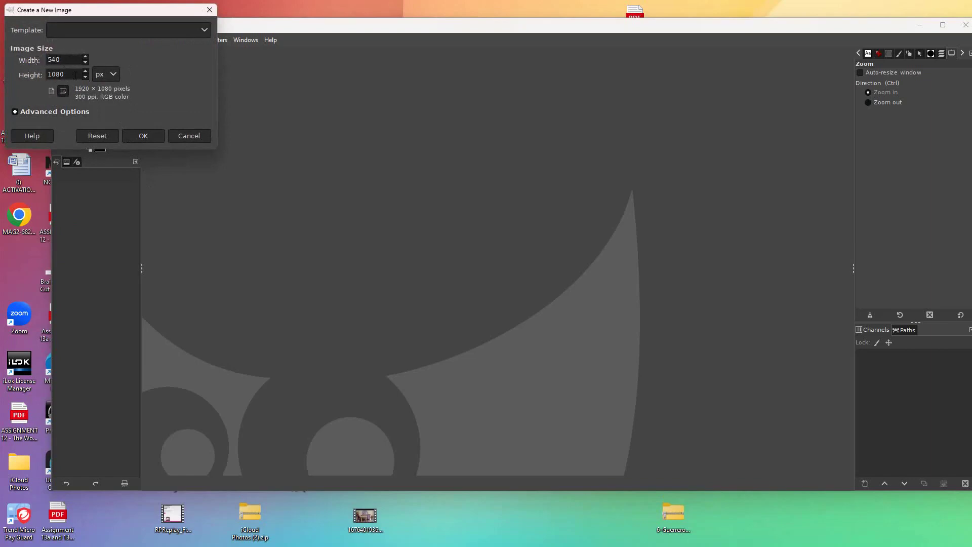
drag(76, 75, 46, 76)
text(720)
click(148, 140)
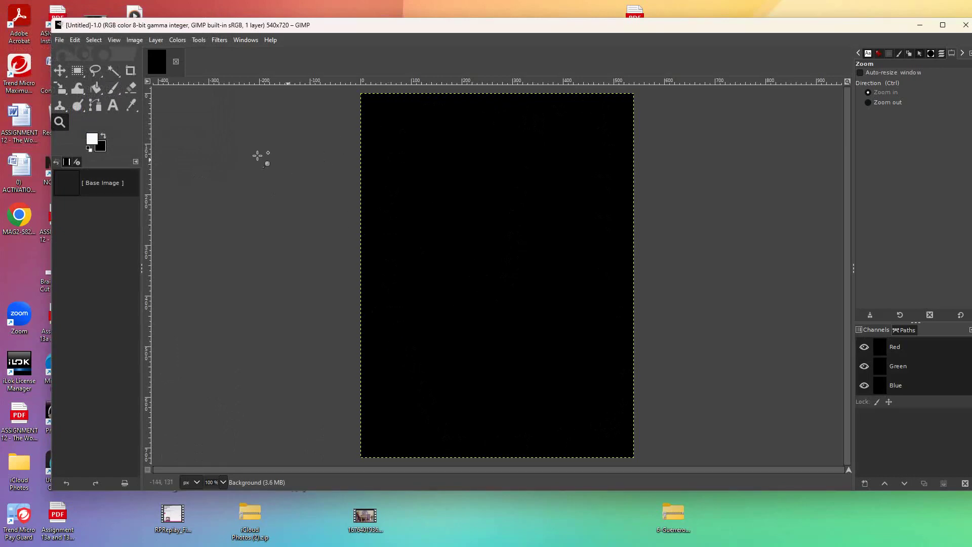
drag(885, 30, 715, 54)
double_click(865, 113)
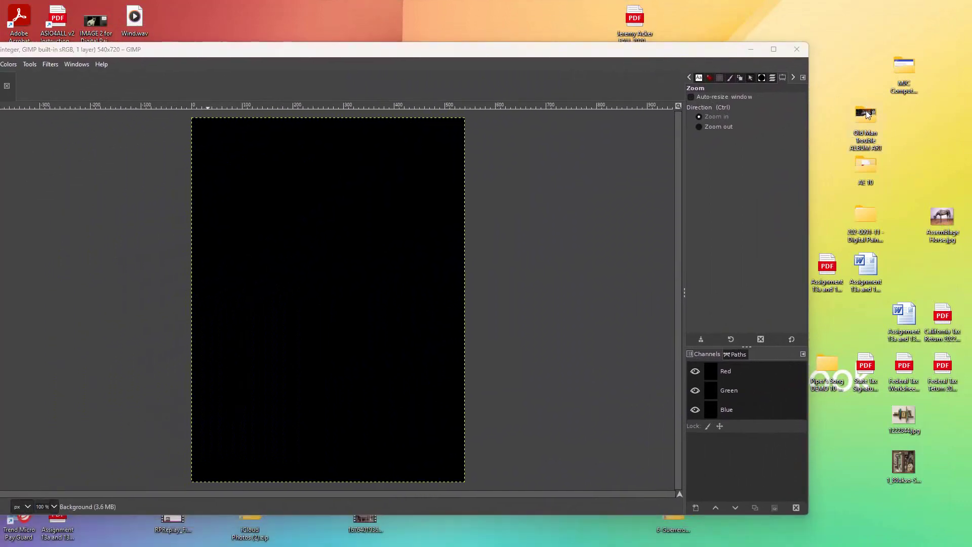
drag(600, 89, 803, 91)
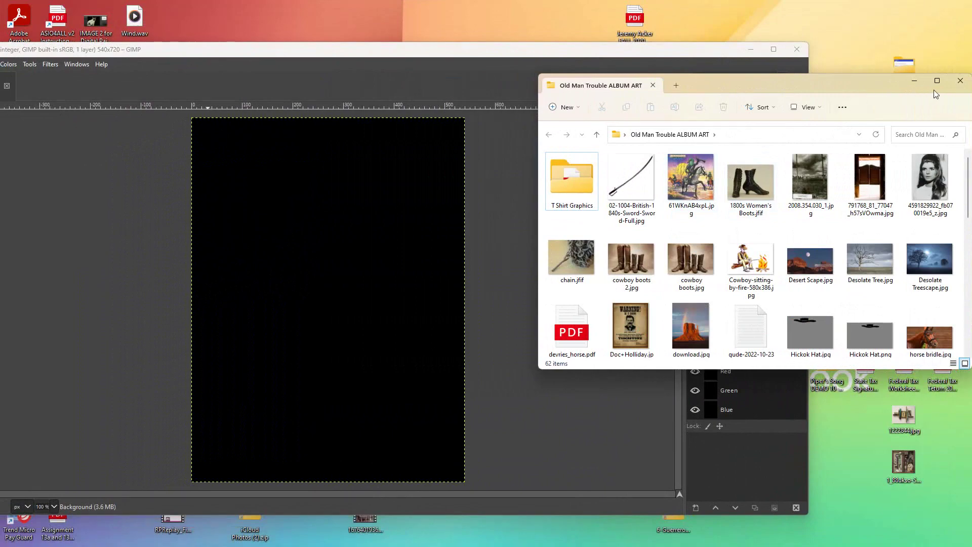
click(960, 80)
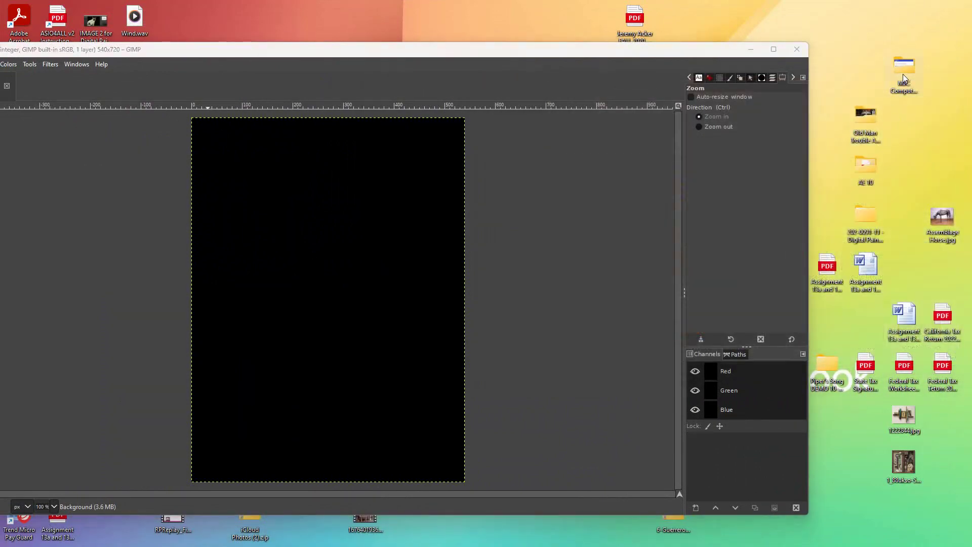
Place the line-drawing portrait JPG from MJC Computer Graphics > CMPGR202 Projcts onto the new canvas as a layer.
double_click(904, 76)
scroll(696, 248, down, 5)
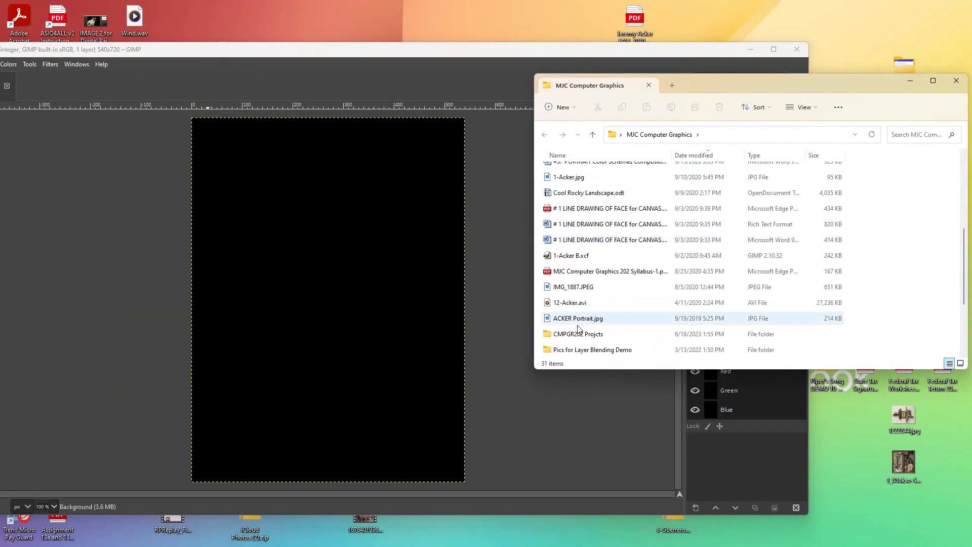
double_click(599, 334)
scroll(662, 241, down, 2)
scroll(663, 243, down, 3)
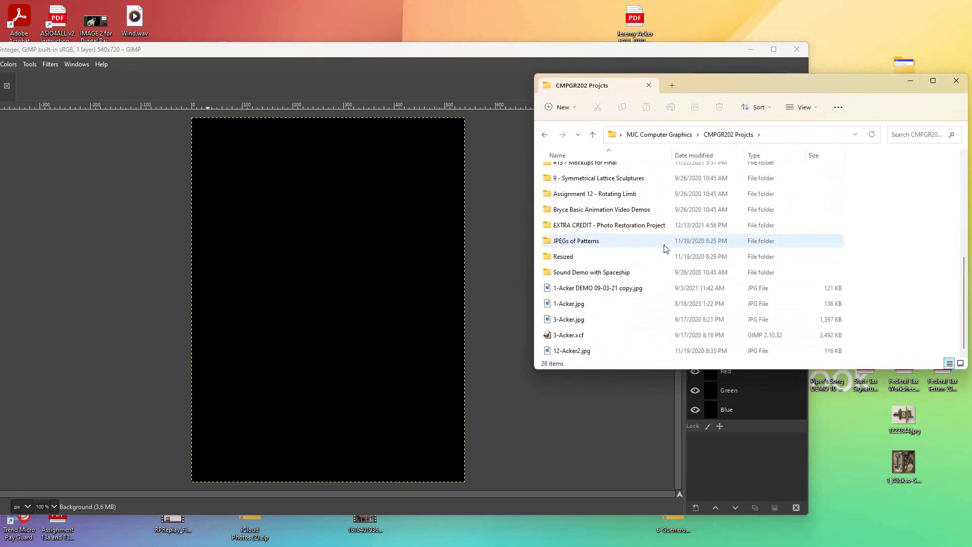
mouse_move(583, 305)
mouse_down()
mouse_move(514, 304)
mouse_move(591, 306)
mouse_up()
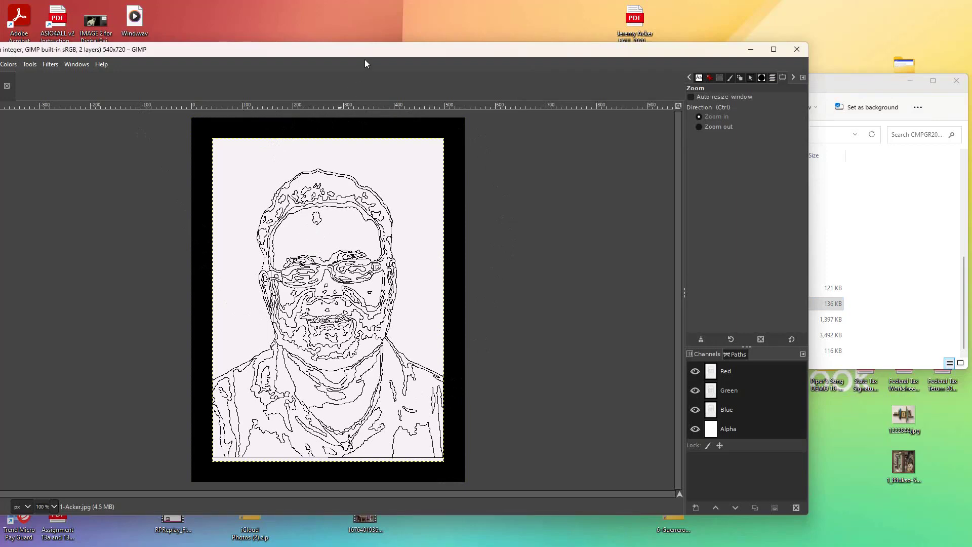
drag(369, 55, 508, 38)
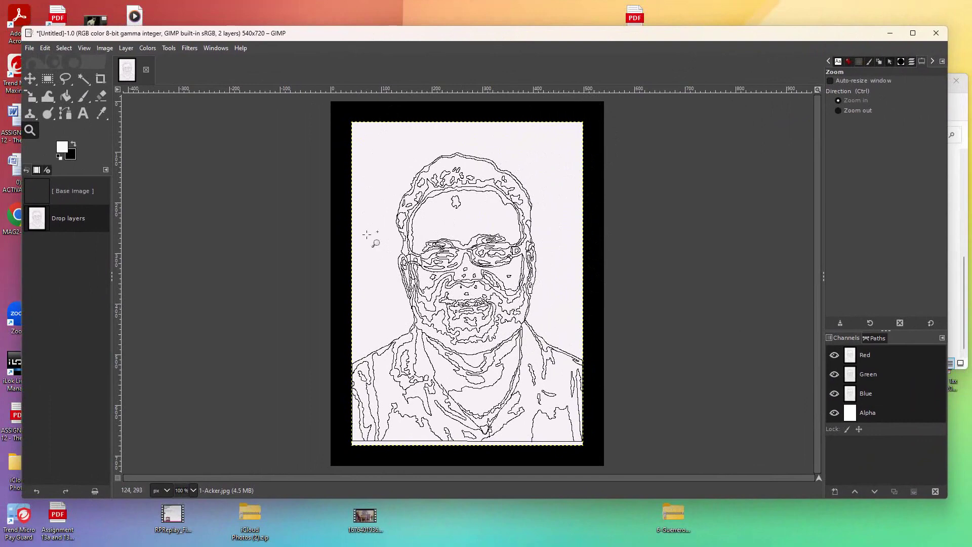
Show the layers, select the imported portrait layer and start the Scale tool on it.
click(32, 103)
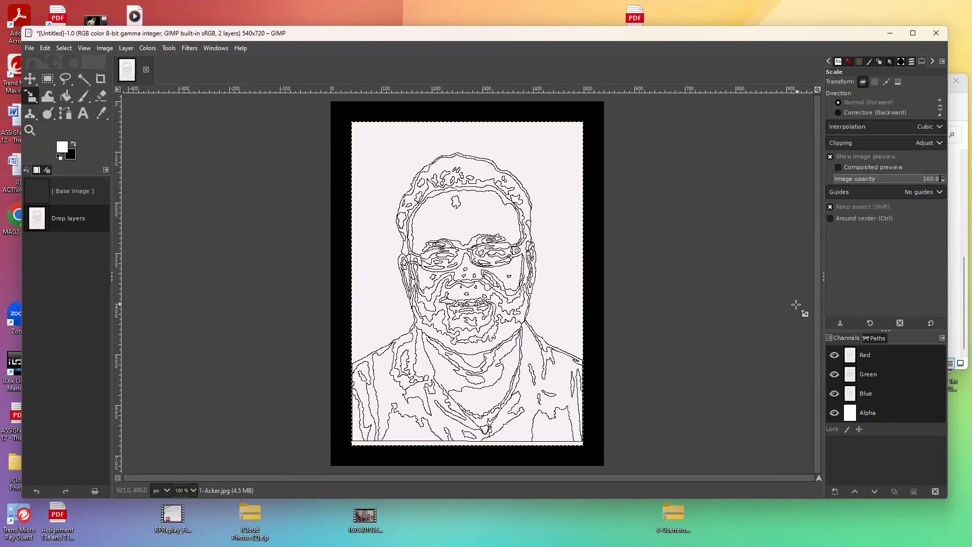
click(911, 62)
click(900, 116)
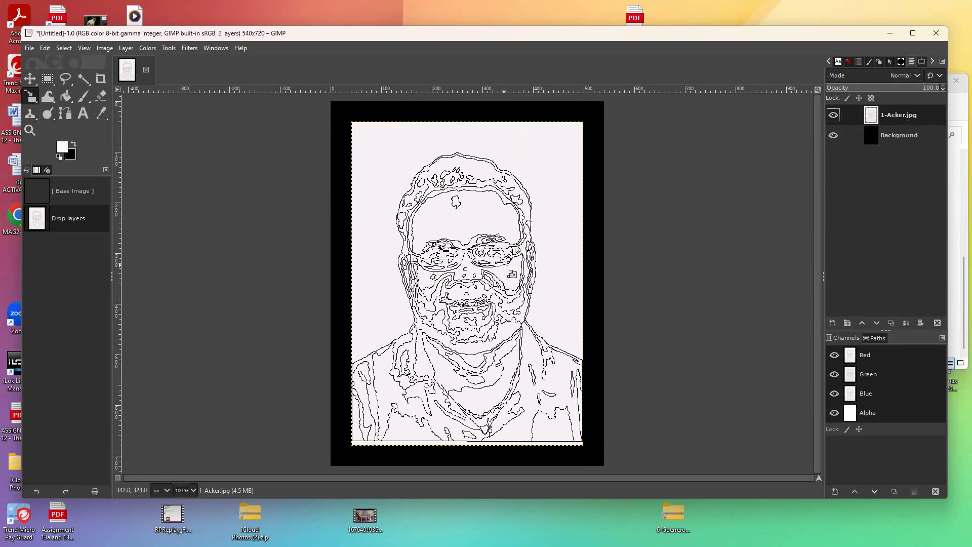
click(476, 293)
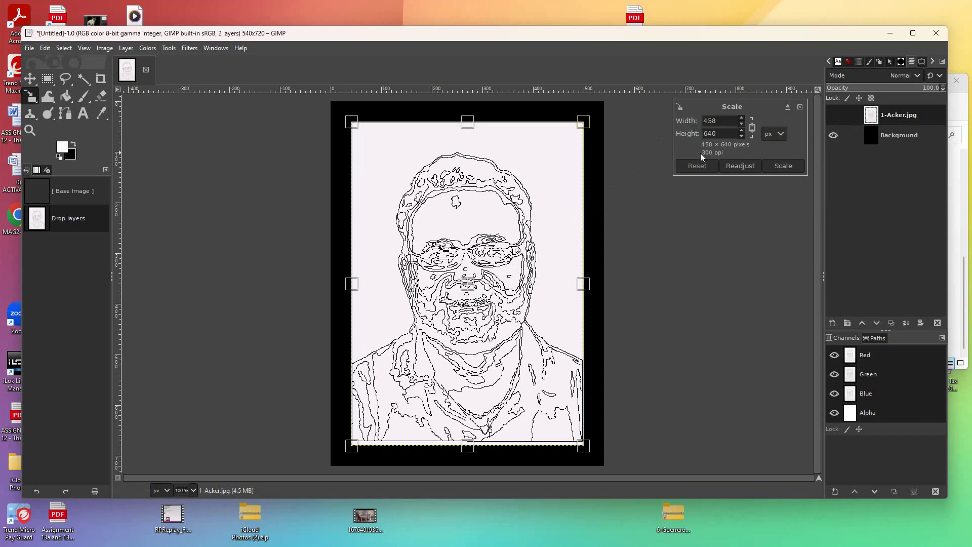
Try to set the portrait layer's size to 540 px wide and 720 px high with its proportions linked.
drag(719, 118, 697, 117)
text(540)
drag(723, 135, 702, 134)
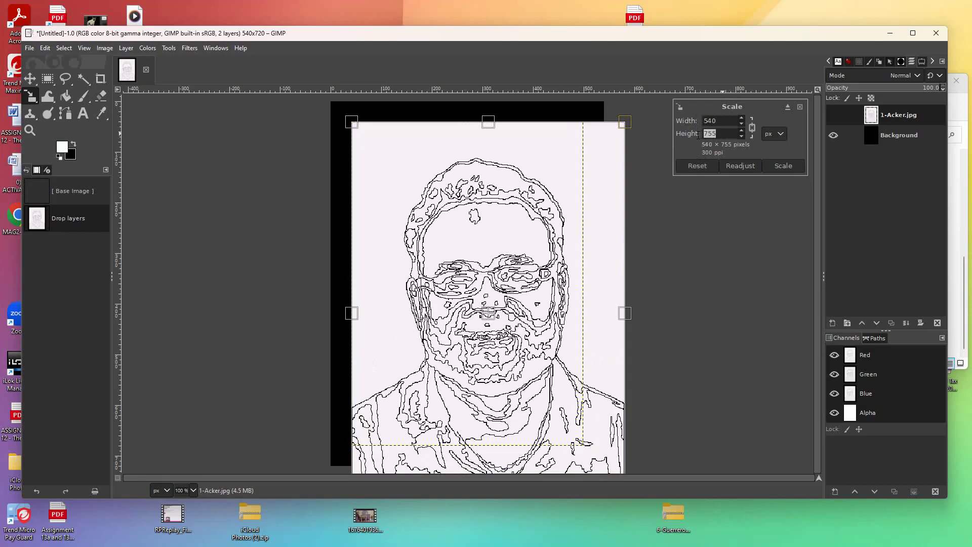
text(720)
key(Tab)
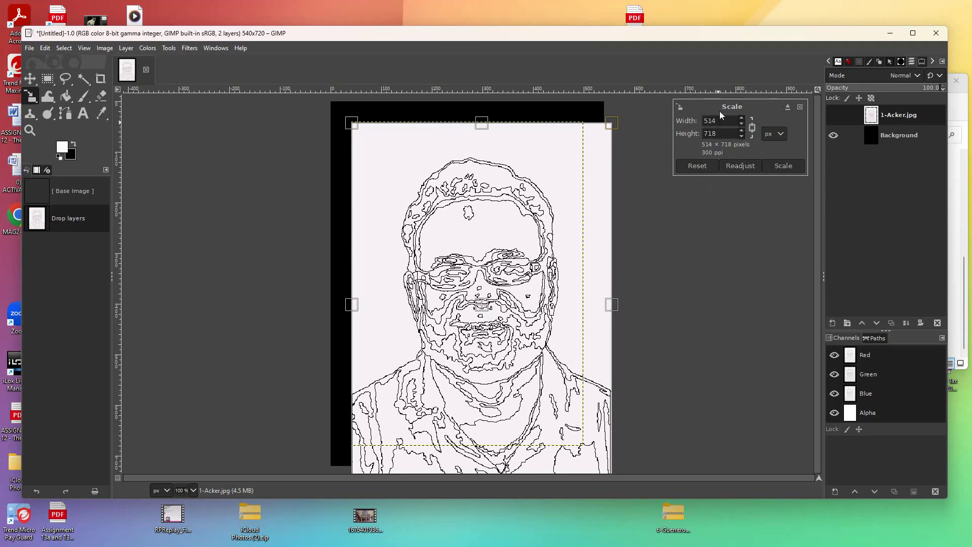
Unlink the portrait layer's width and height, set them to 540 and 720 px, and apply the scaling.
click(752, 127)
double_click(700, 121)
text(540)
click(725, 135)
double_click(725, 136)
text(7)
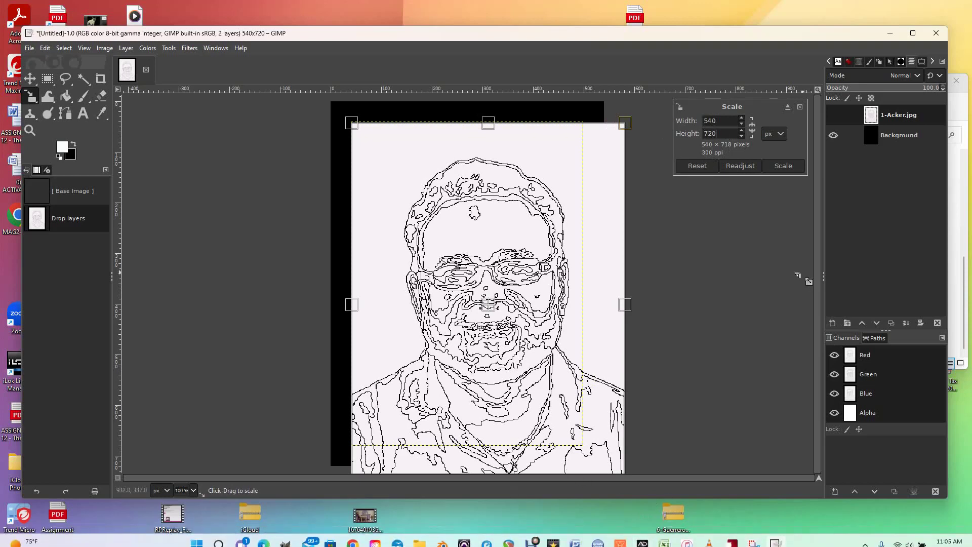
click(787, 167)
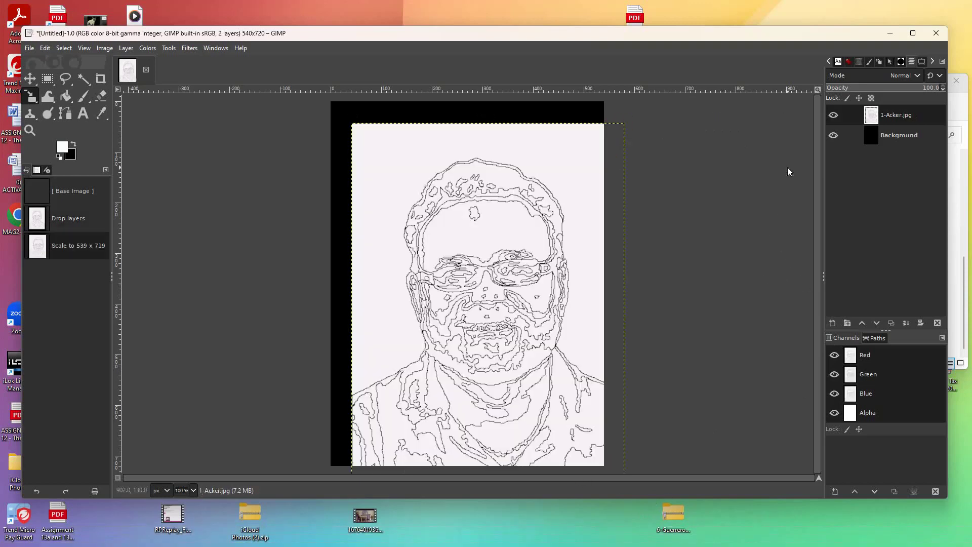
Move the scaled portrait layer so that it covers the black canvas edge to edge.
click(34, 87)
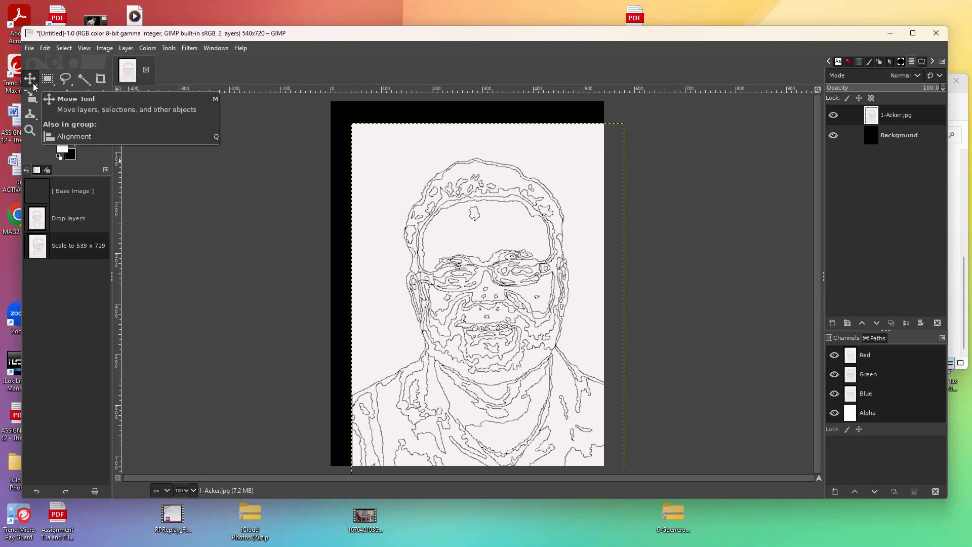
mouse_move(391, 227)
mouse_down()
mouse_move(372, 207)
mouse_move(402, 223)
mouse_move(367, 206)
mouse_move(384, 213)
mouse_up()
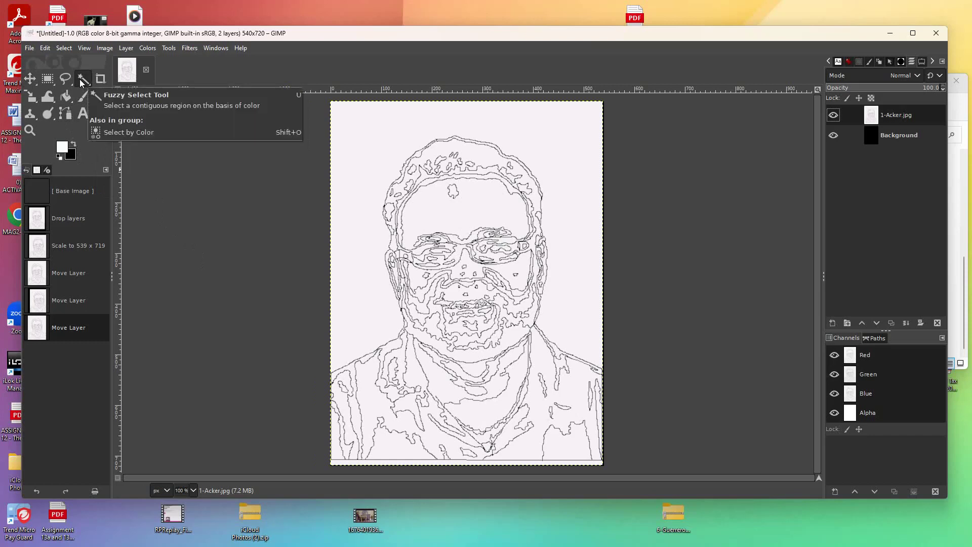
Fuzzy-select the forehead area and add the cheek and nose area below the glasses to the selection.
click(439, 207)
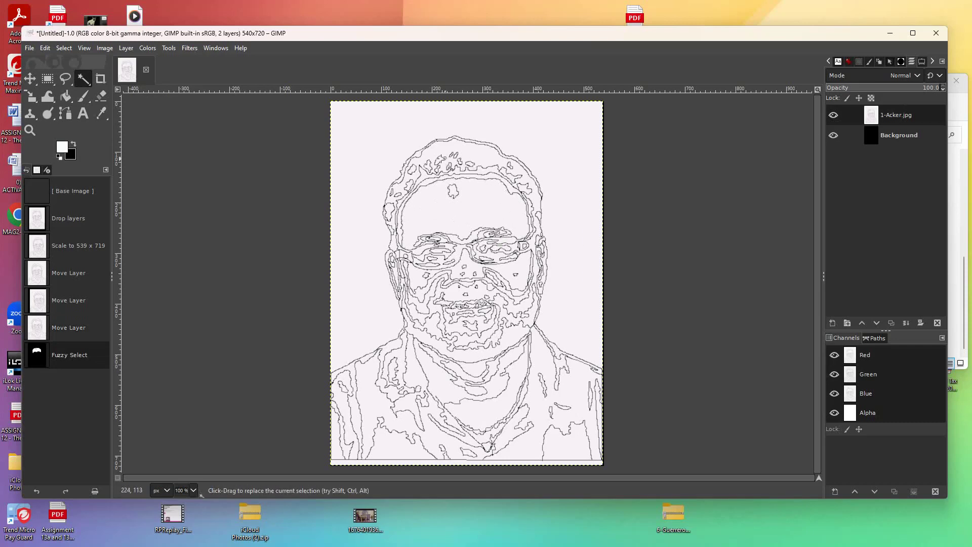
click(31, 130)
click(353, 237)
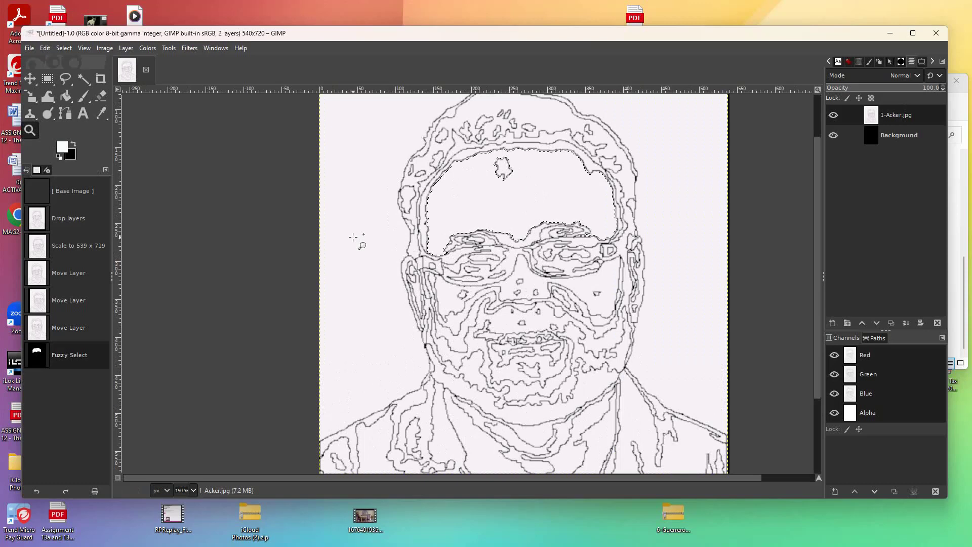
click(465, 222)
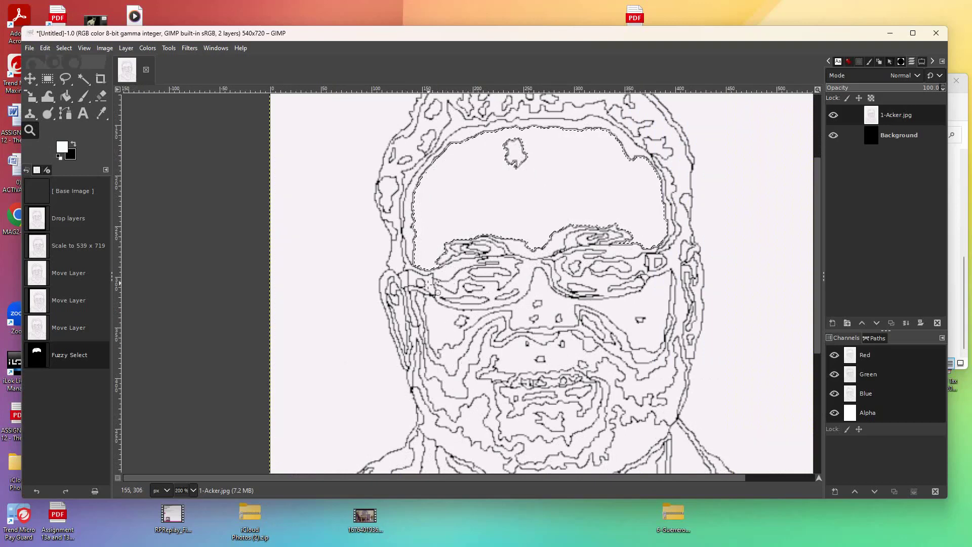
click(434, 318)
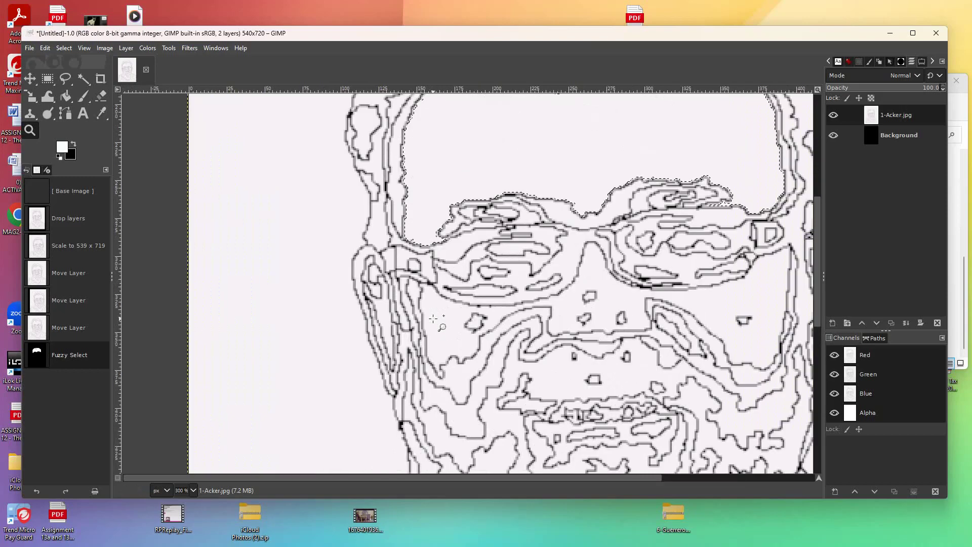
click(450, 321)
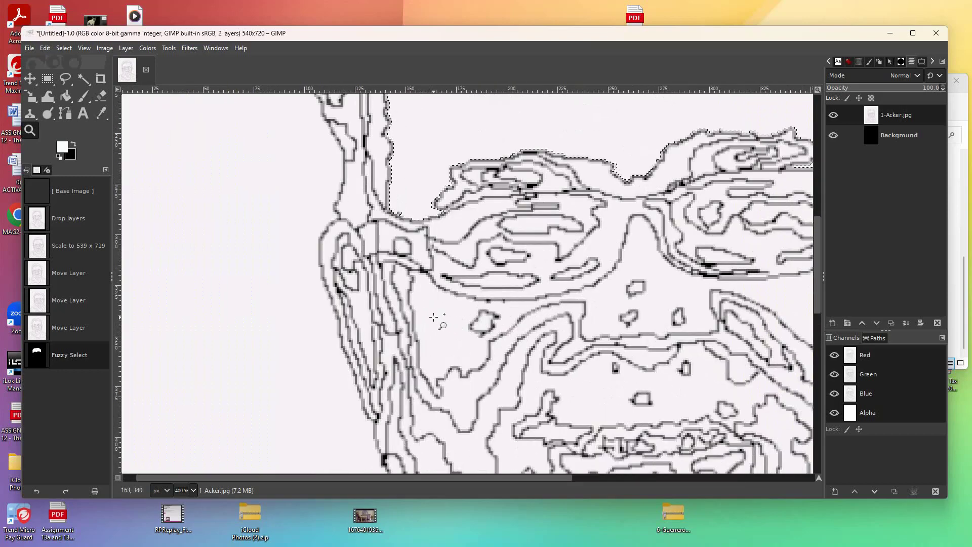
ctrl+click(433, 316)
ctrl+click(434, 316)
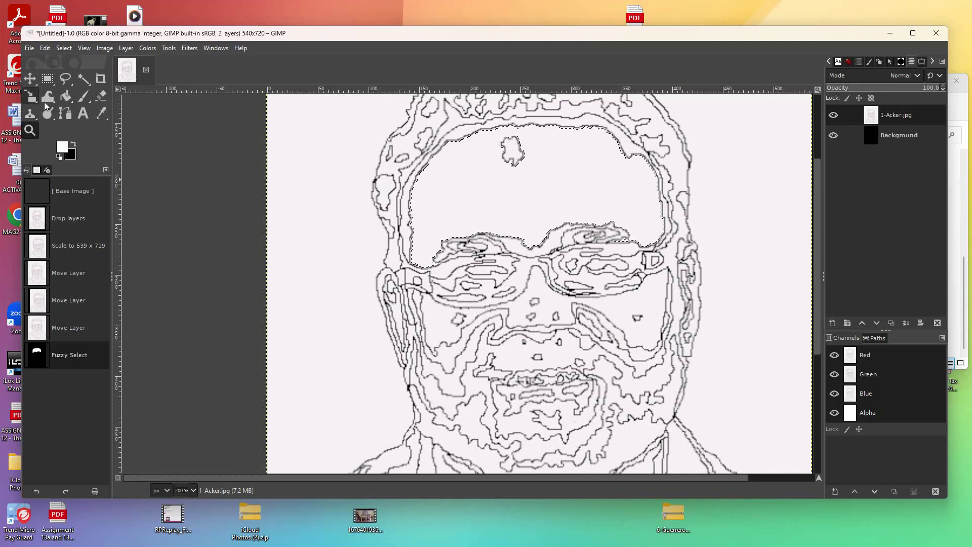
click(86, 82)
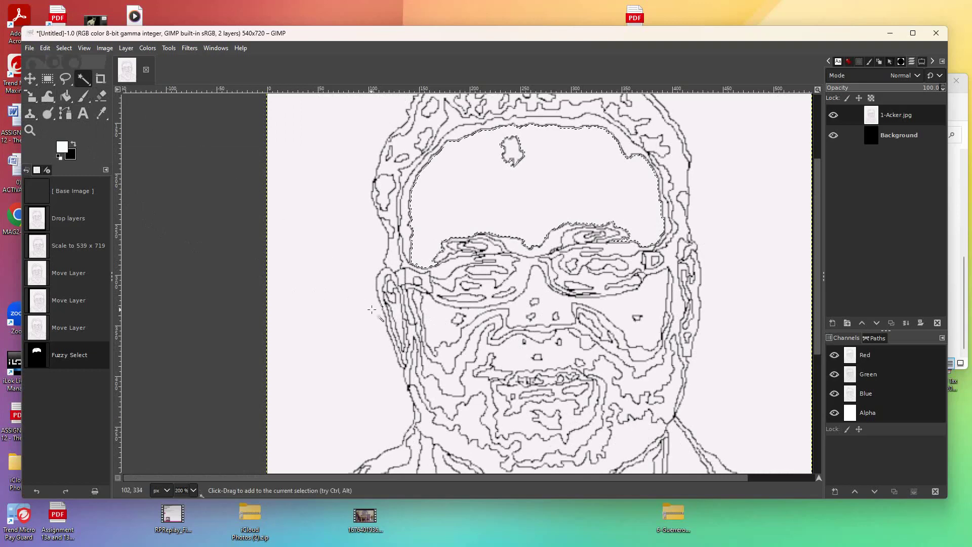
click(441, 319)
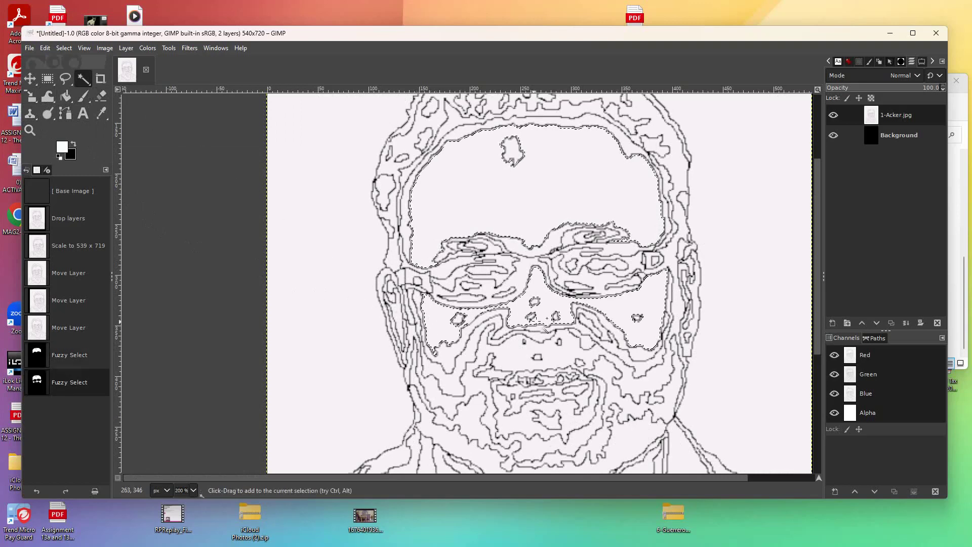
Add the large open chest area inside the collar and the small neck area below the chin to the fuzzy selection.
scroll(521, 363, right, 3)
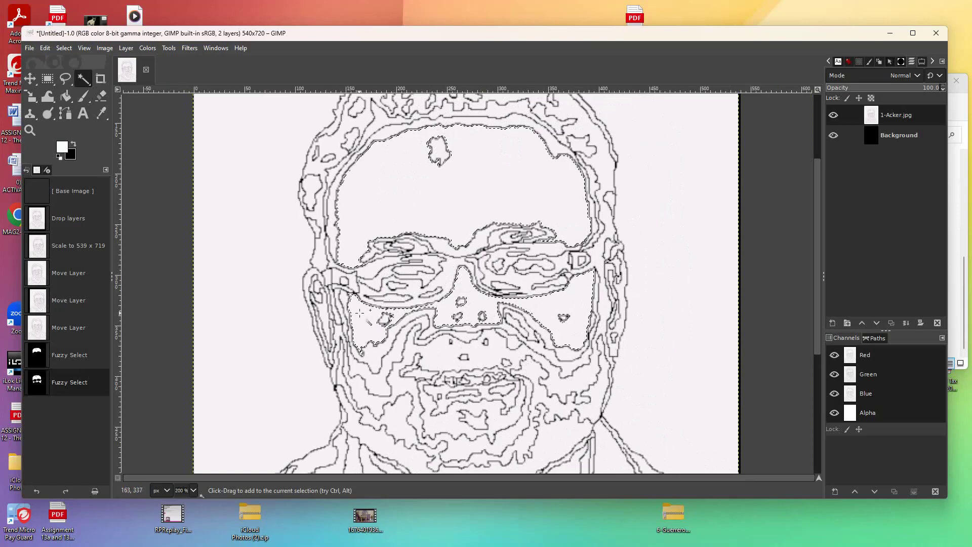
scroll(515, 373, down, 10)
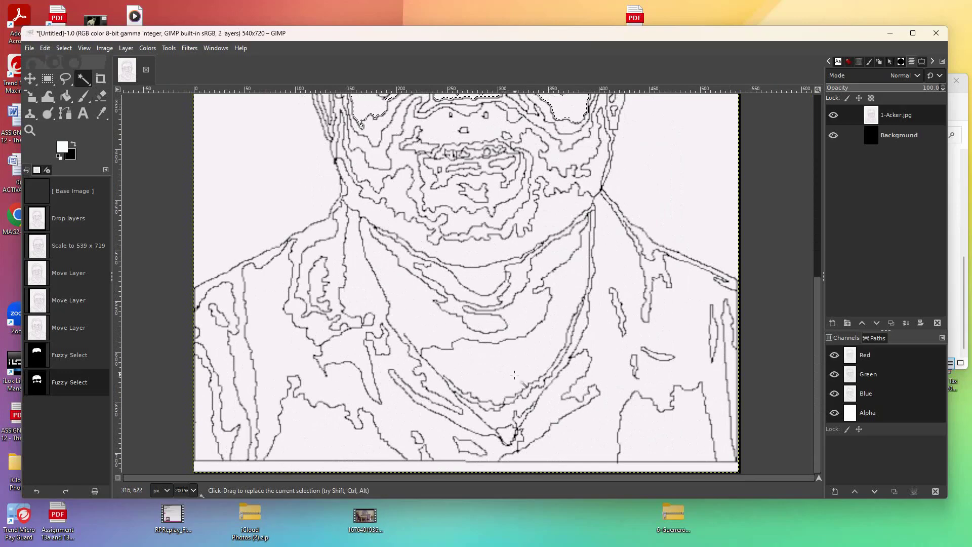
key(shift)
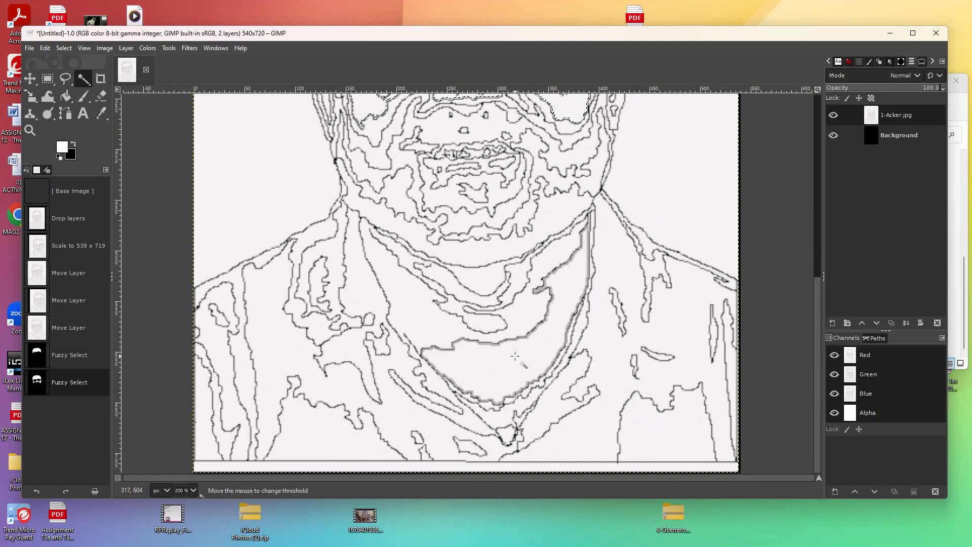
shift+click(515, 356)
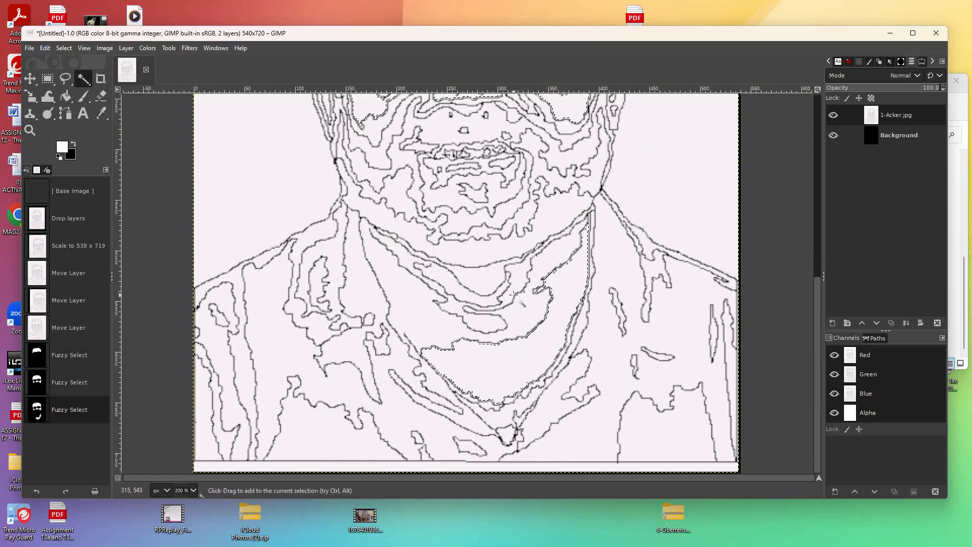
shift+click(474, 275)
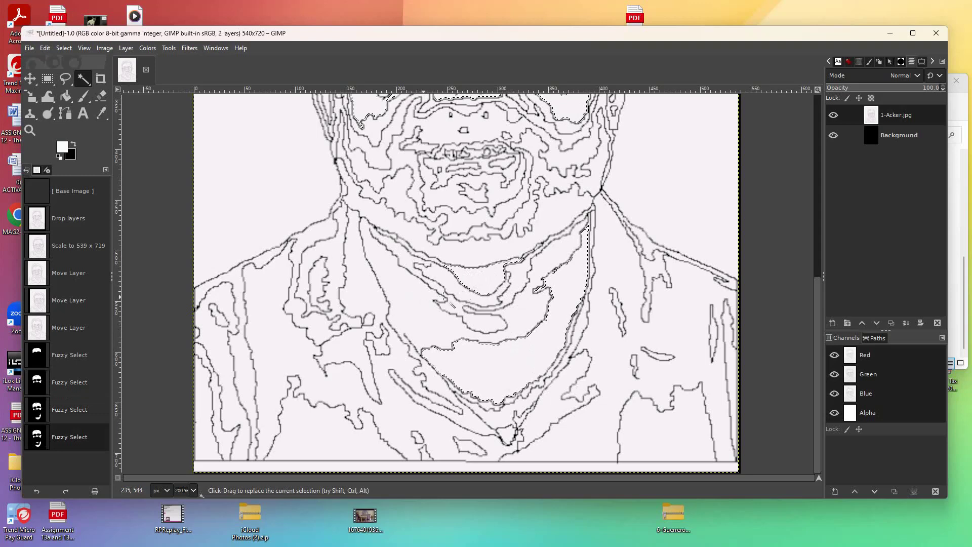
Set the foreground color to a light peach skin tone, HTML notation eeb183.
scroll(649, 356, up, 10)
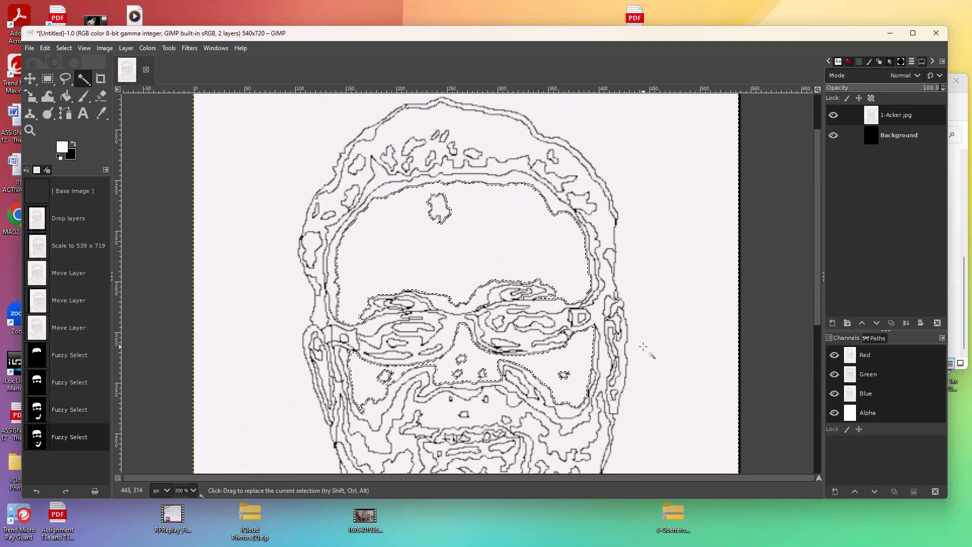
click(62, 148)
drag(93, 105, 94, 148)
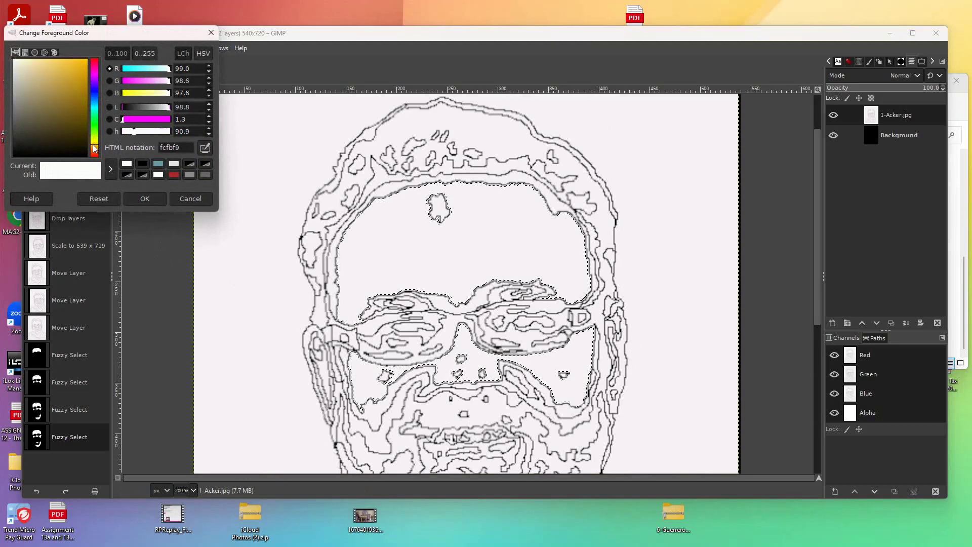
click(47, 71)
click(41, 87)
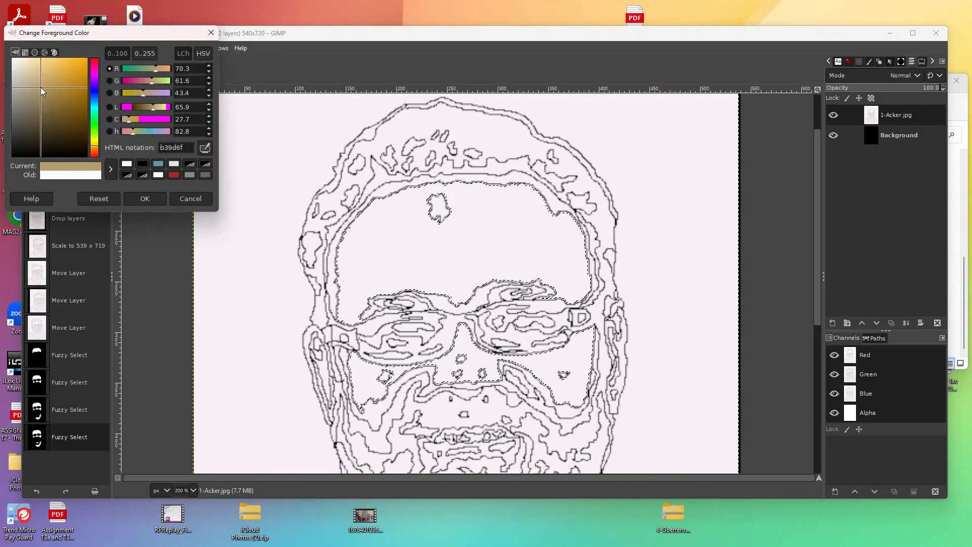
click(59, 80)
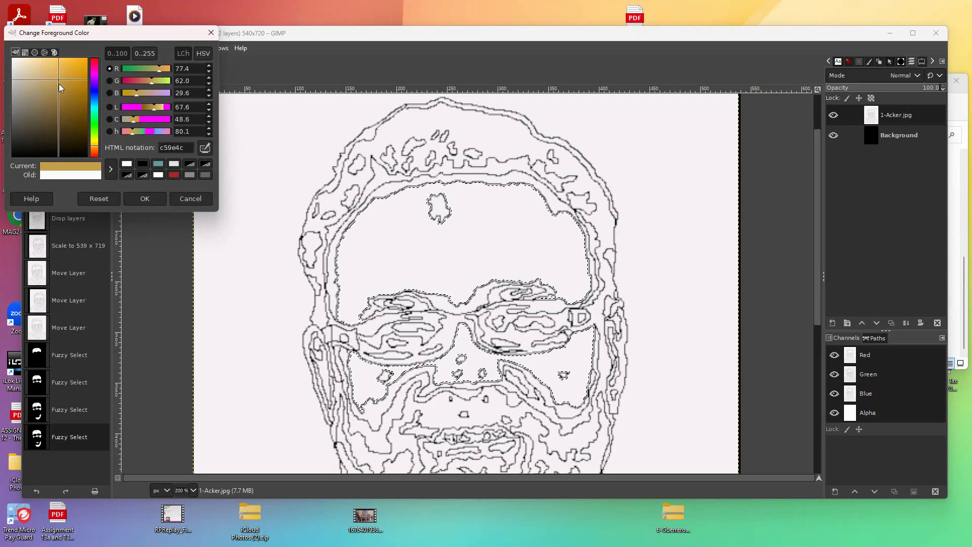
click(95, 151)
drag(95, 150, 95, 154)
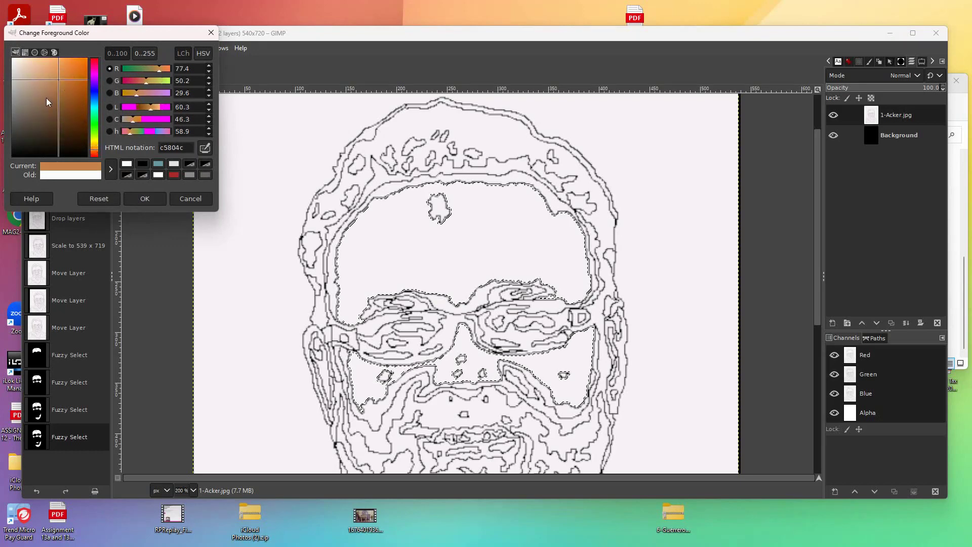
click(50, 72)
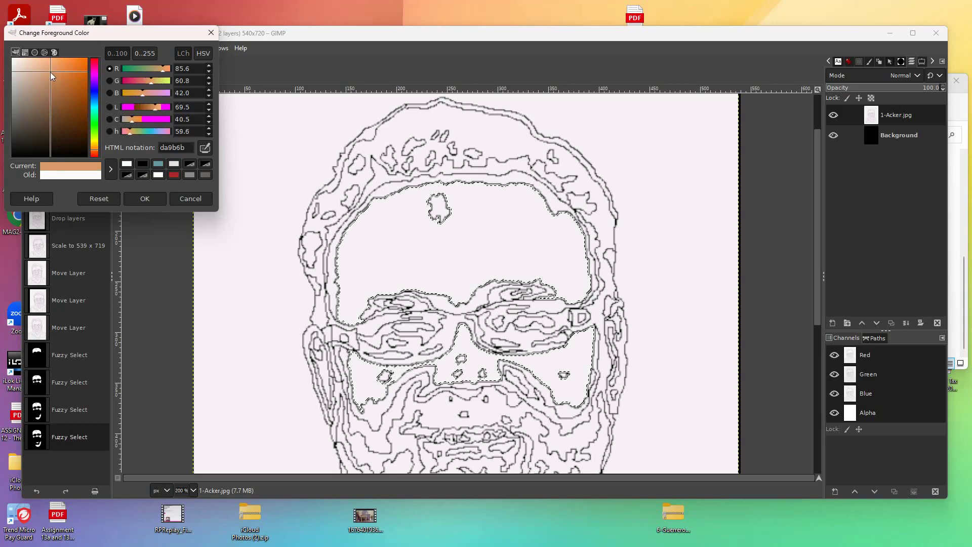
click(44, 75)
click(52, 66)
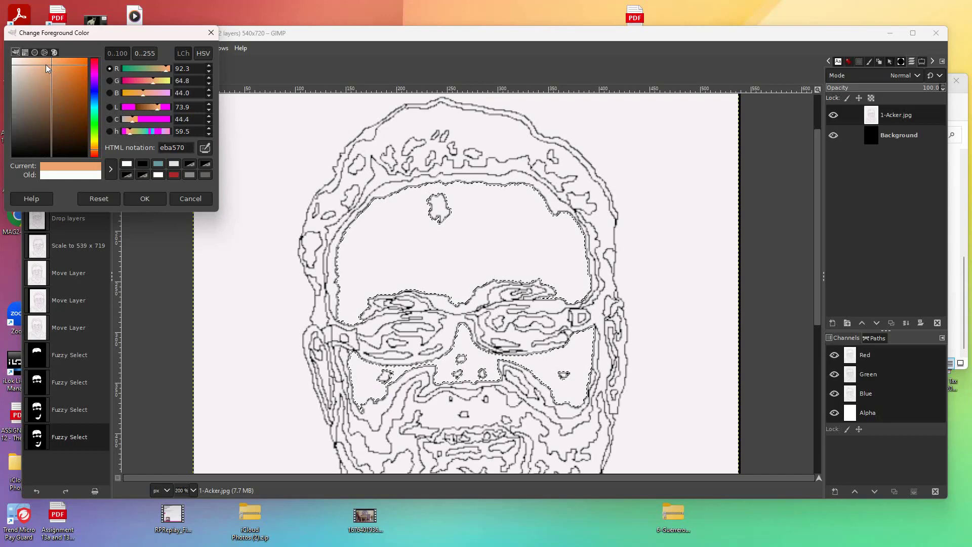
click(46, 64)
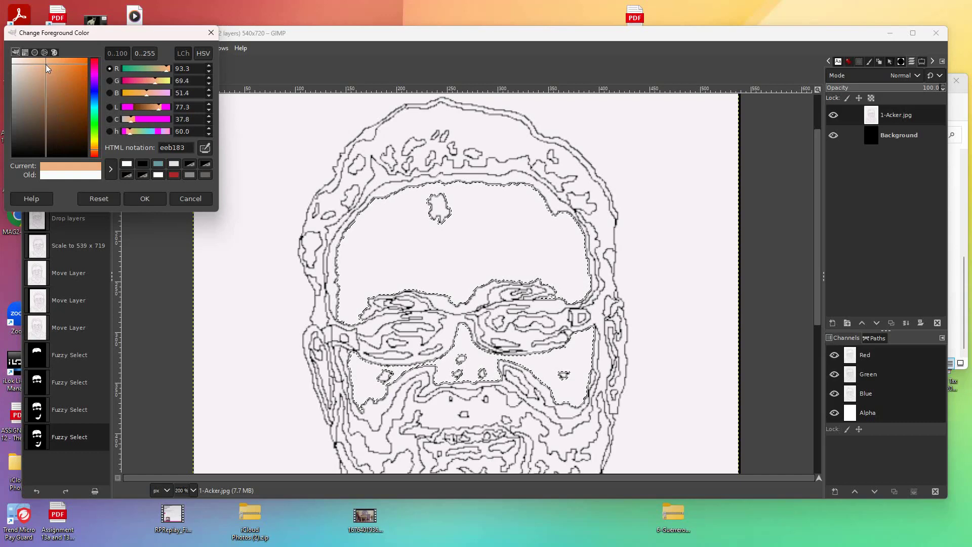
click(141, 201)
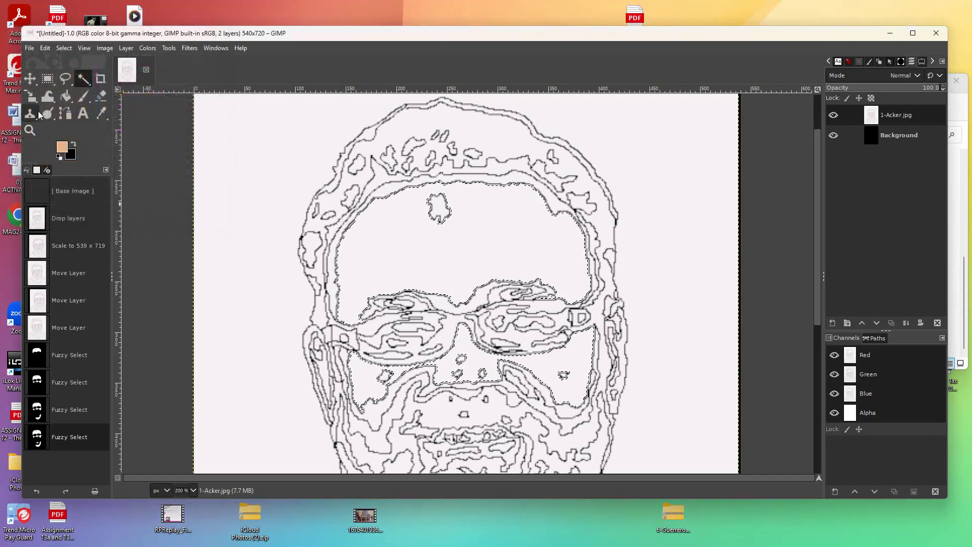
Bucket-fill the selected forehead, cheek, nose, neck and chest areas with the peach foreground color, and clear the selection.
click(374, 242)
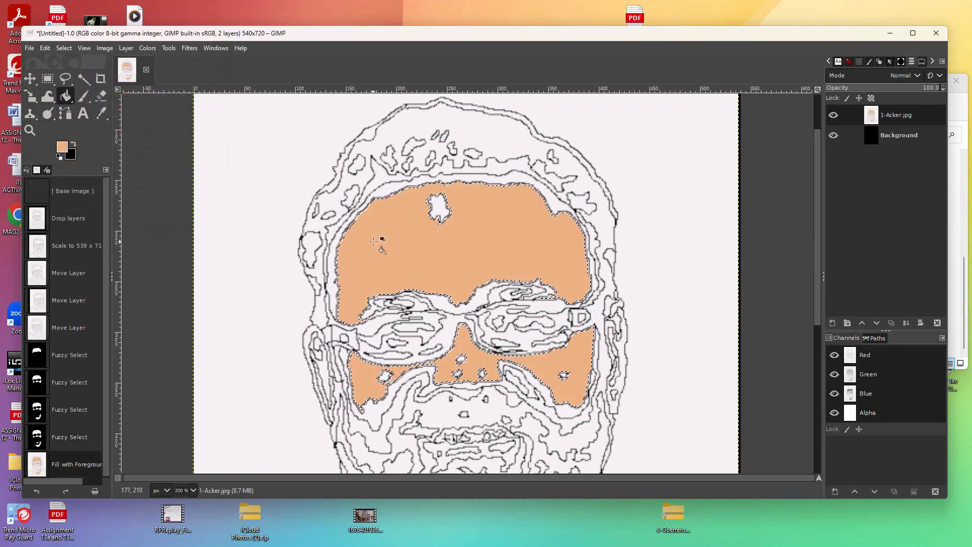
scroll(409, 241, down, 5)
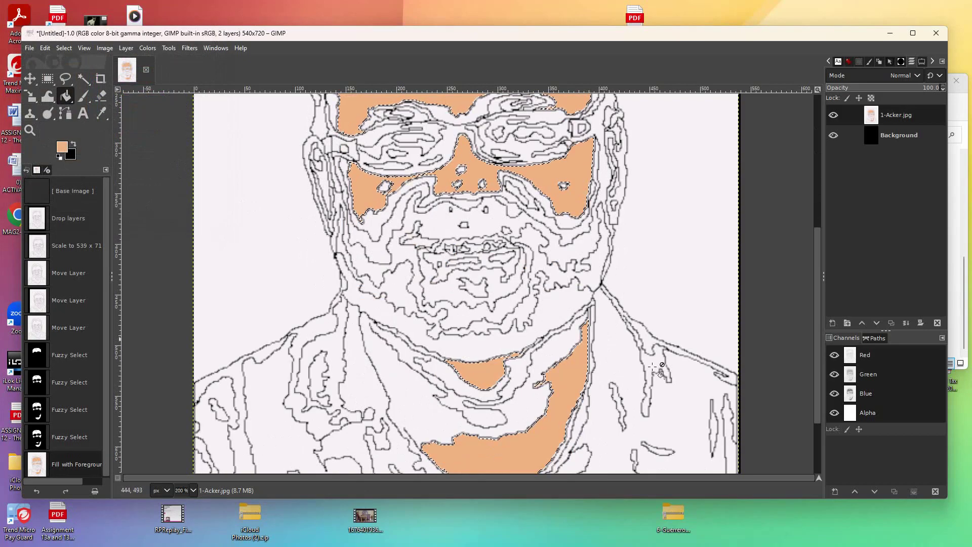
scroll(567, 253, up, 6)
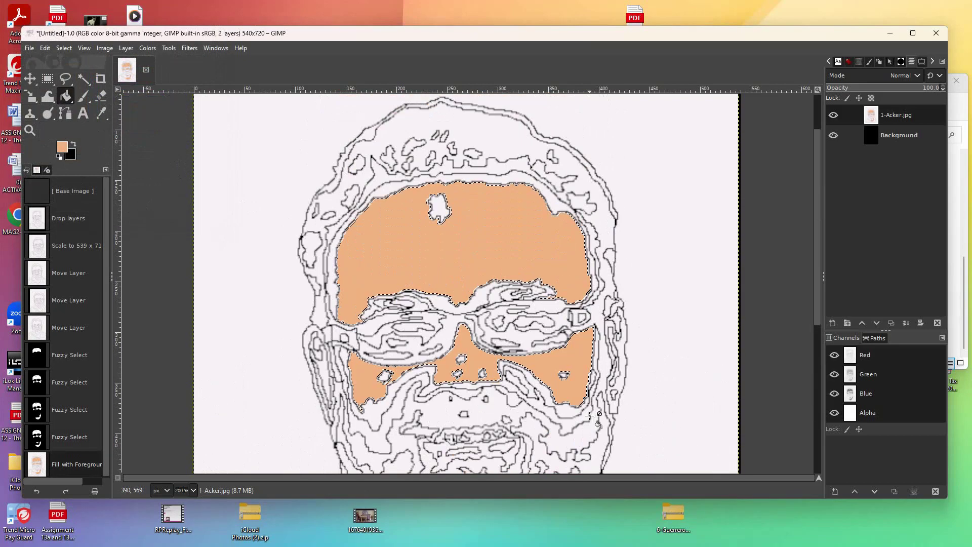
scroll(591, 411, down, 6)
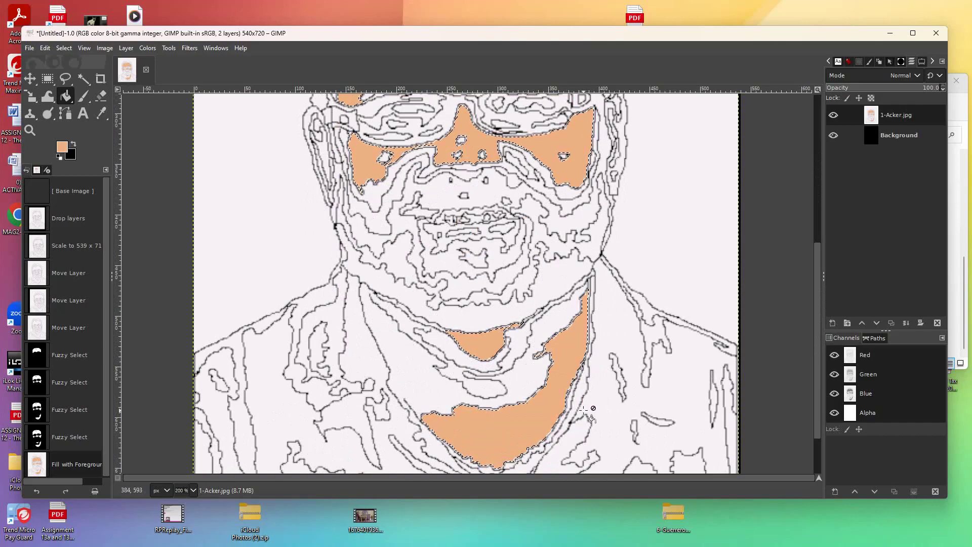
scroll(587, 410, up, 2)
scroll(590, 408, up, 2)
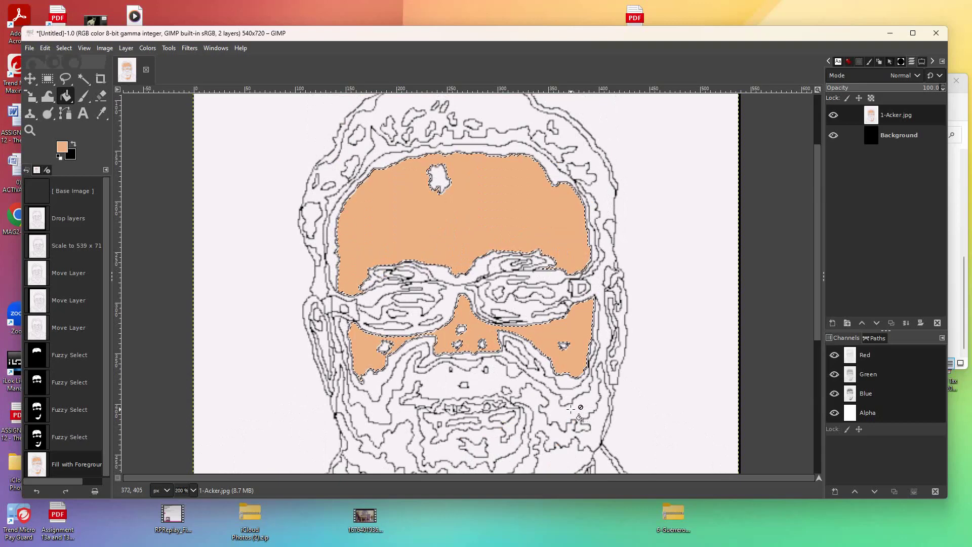
scroll(560, 402, up, 2)
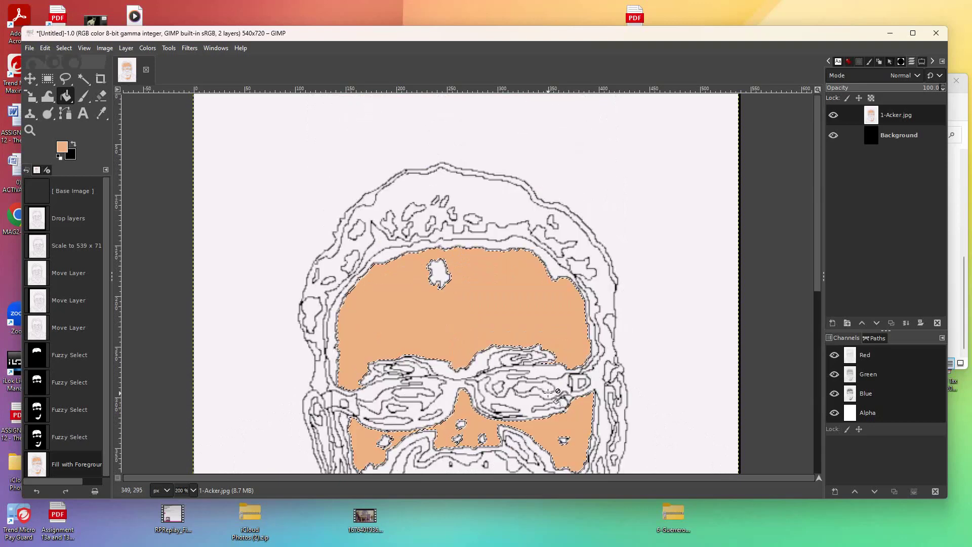
click(62, 48)
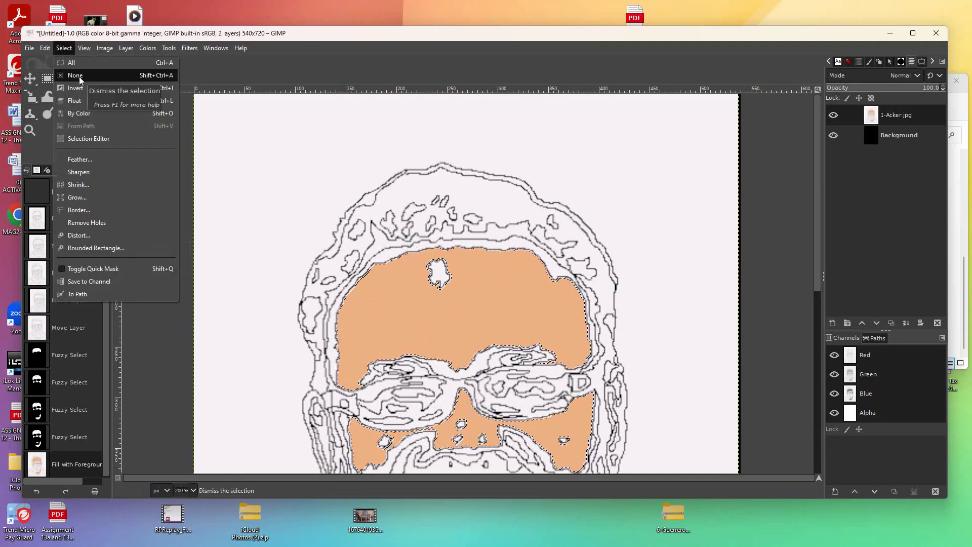
click(153, 75)
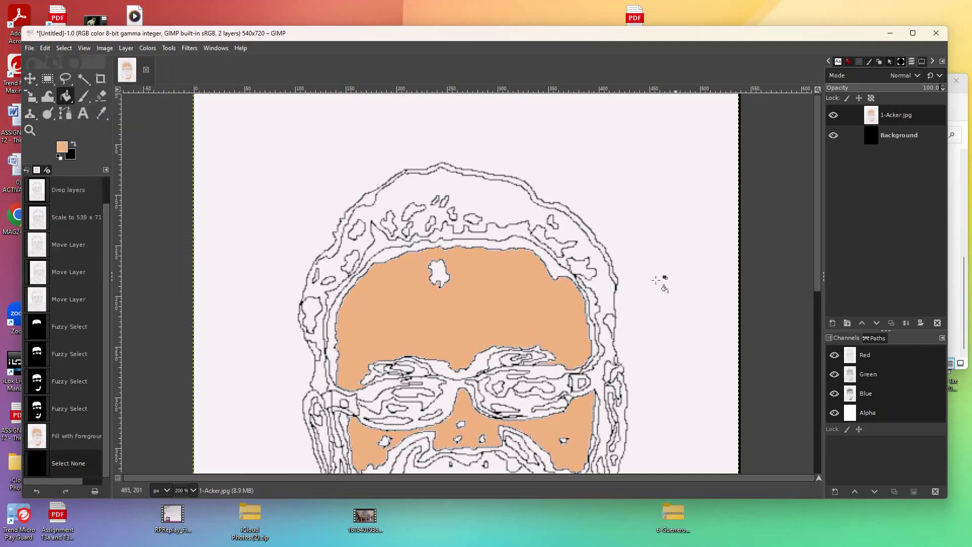
Fuzzy-select the connected hair and beard region of the portrait, starting from the hair above the forehead.
scroll(635, 365, down, 4)
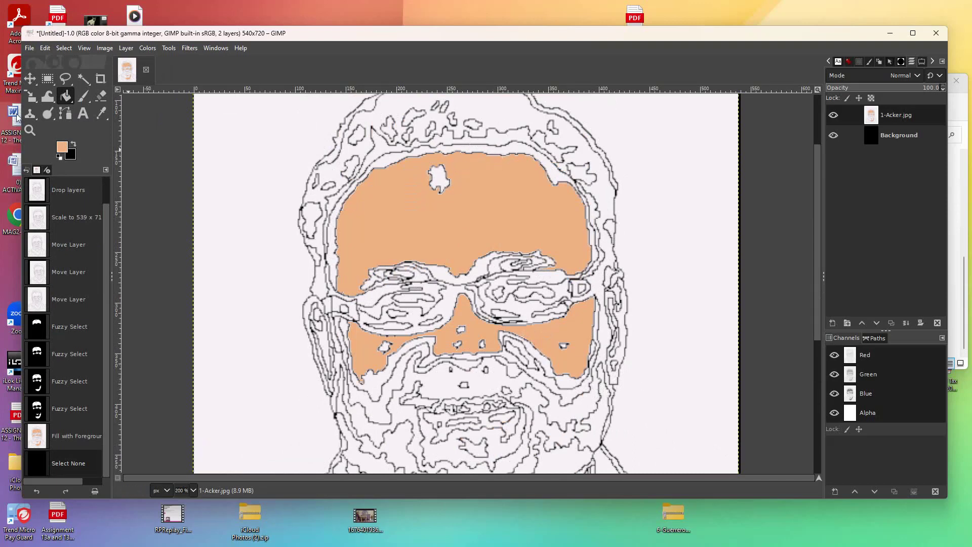
click(84, 80)
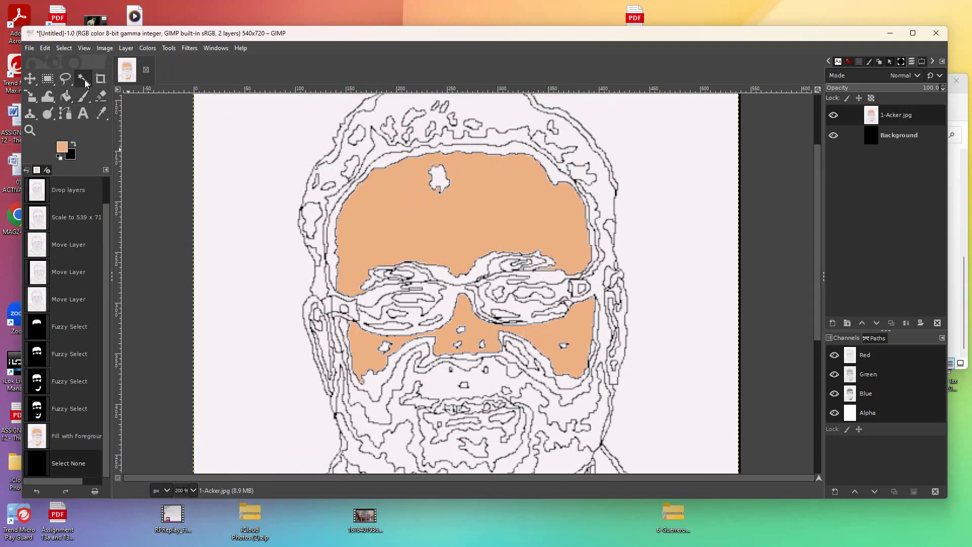
click(484, 104)
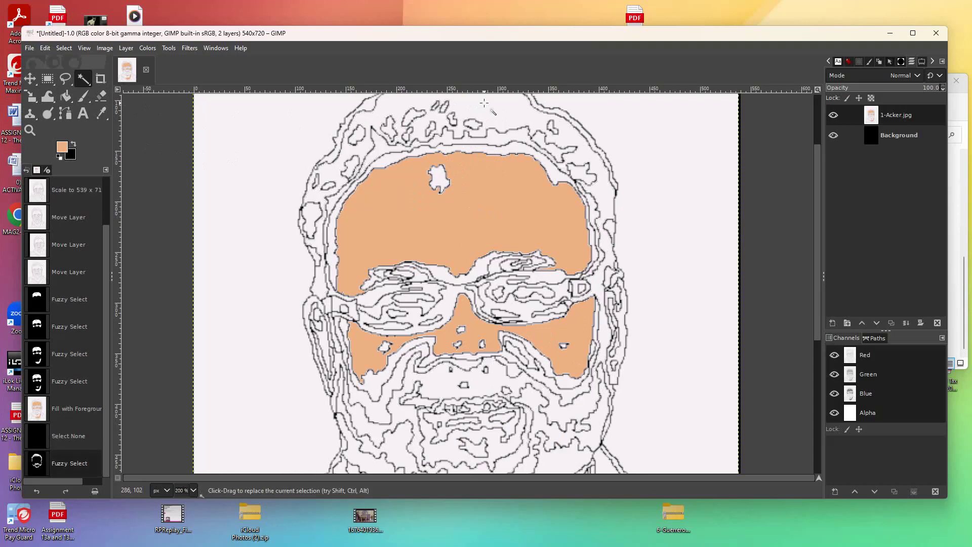
scroll(729, 238, up, 3)
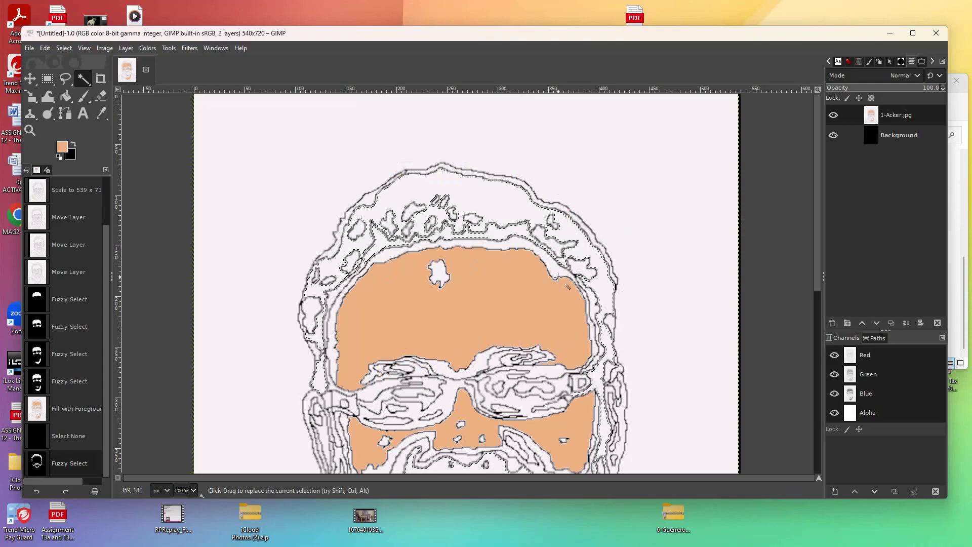
scroll(558, 277, down, 3)
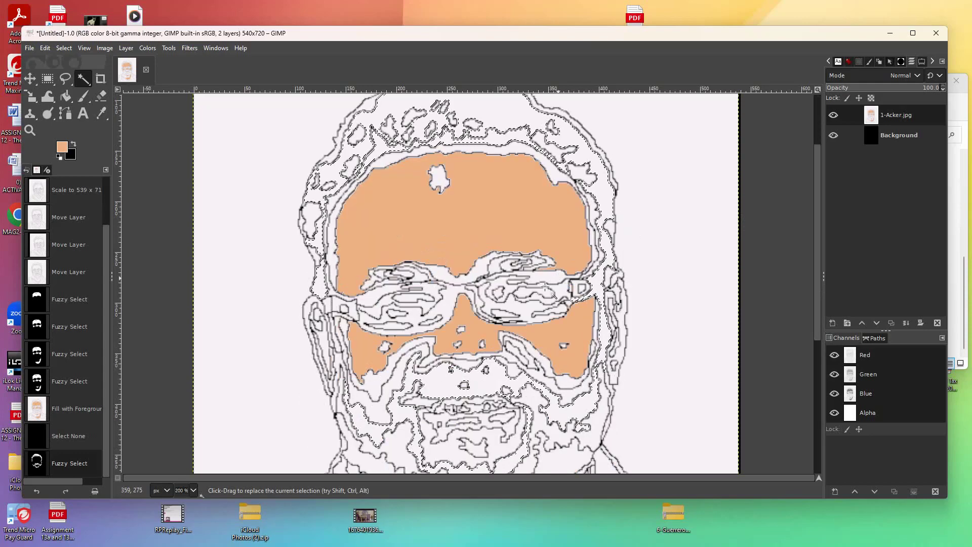
Add the eyebrow areas above the glasses and the strip along the jaw below the beard to the selection.
shift+click(442, 274)
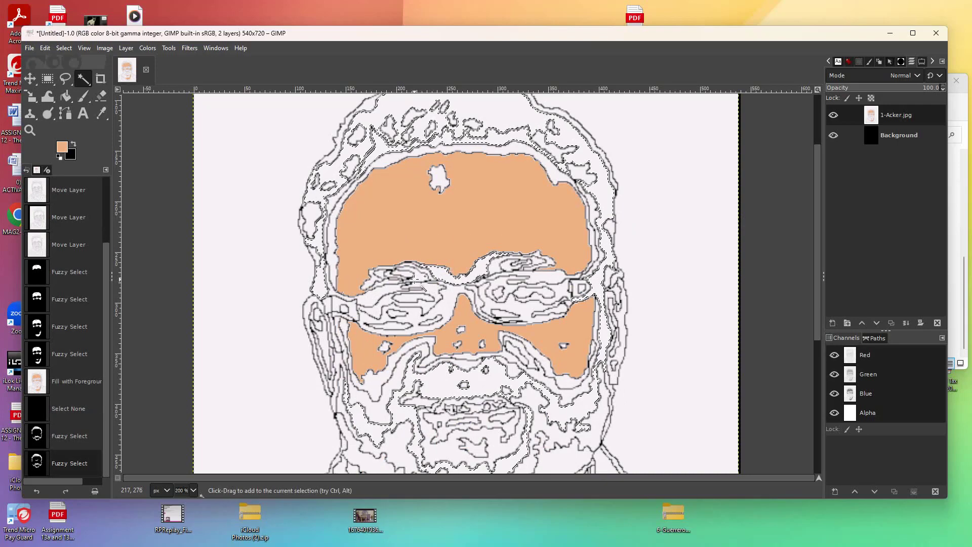
shift+click(512, 273)
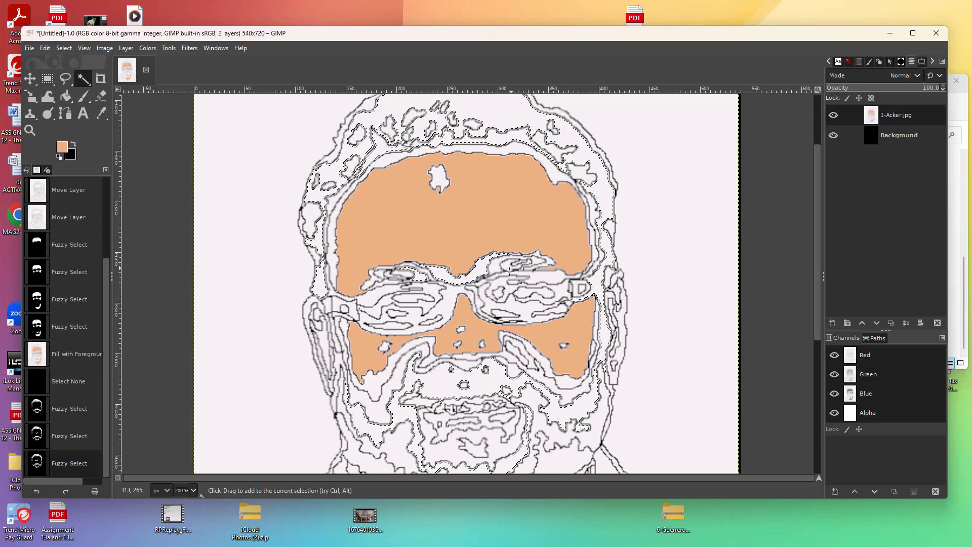
drag(513, 265, 480, 293)
scroll(555, 423, down, 3)
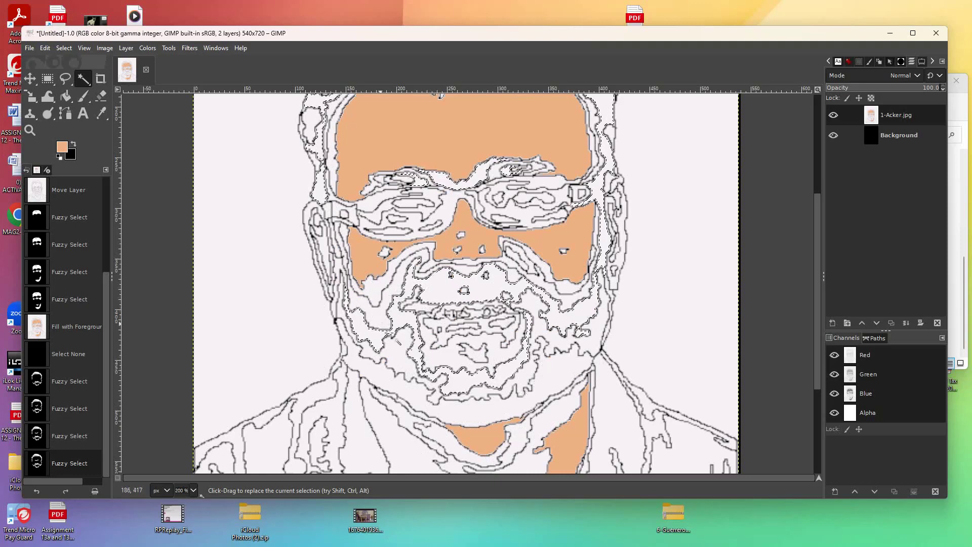
click(476, 408)
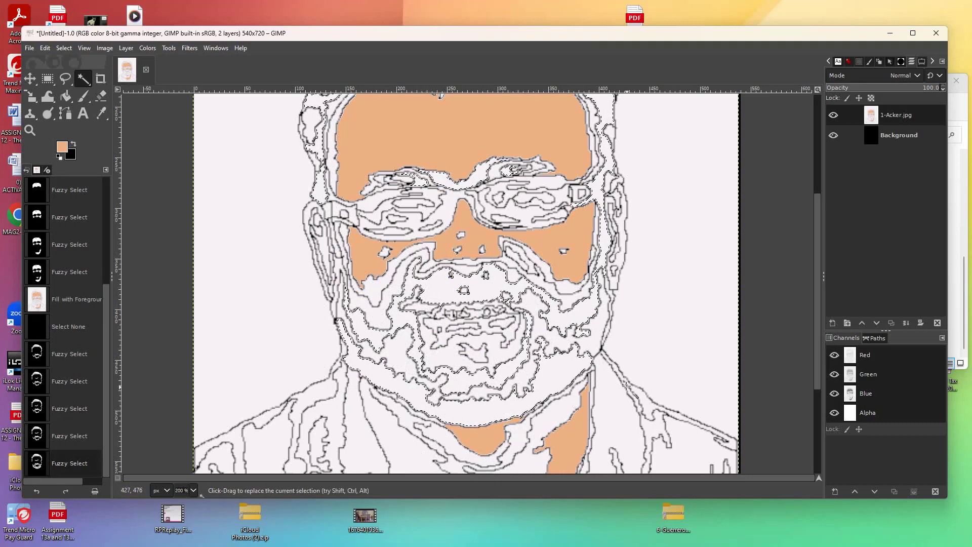
Set the foreground color to a muted grayish brown and activate the Bucket Fill tool.
scroll(599, 371, up, 3)
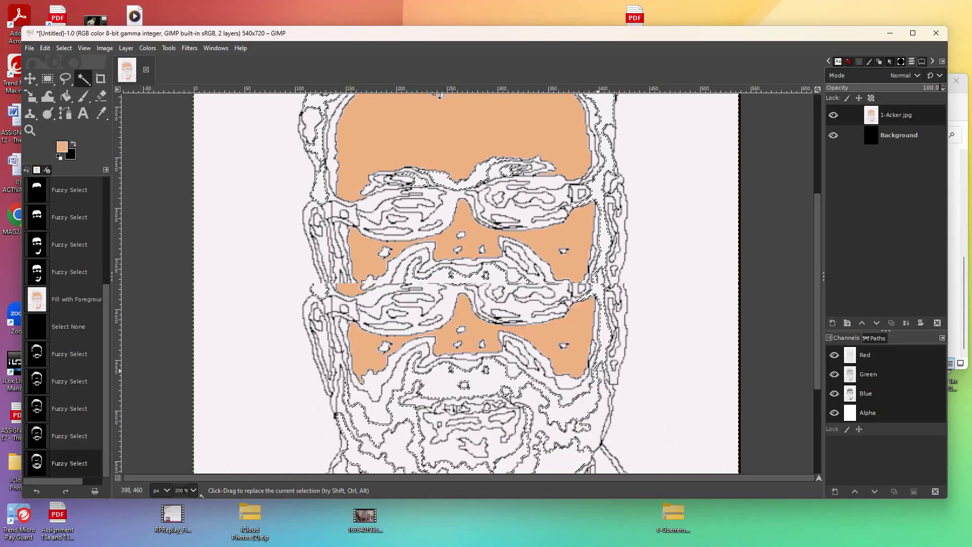
click(59, 150)
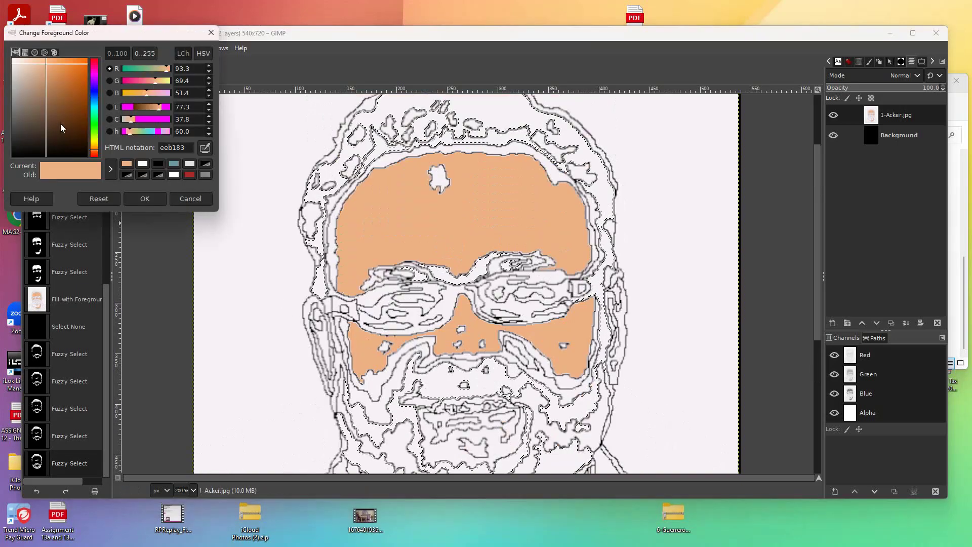
click(48, 100)
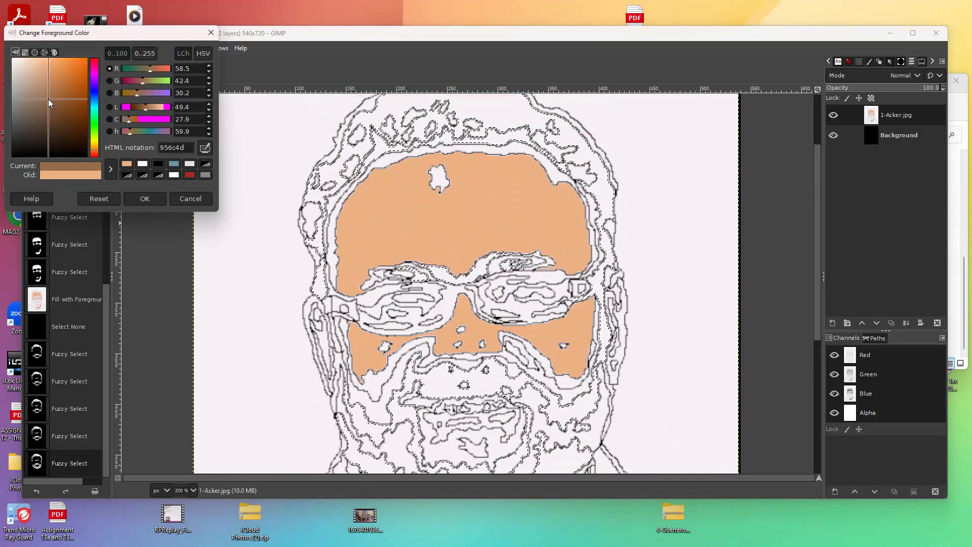
drag(48, 99, 30, 106)
click(157, 199)
click(64, 102)
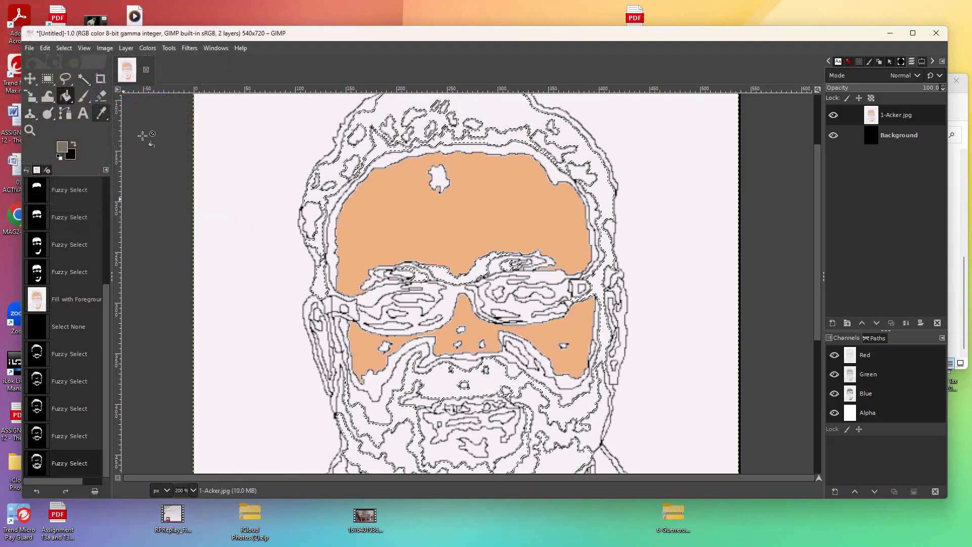
Bucket-fill the selected hair, eyebrow and beard regions with the muted grayish-brown foreground color.
click(497, 110)
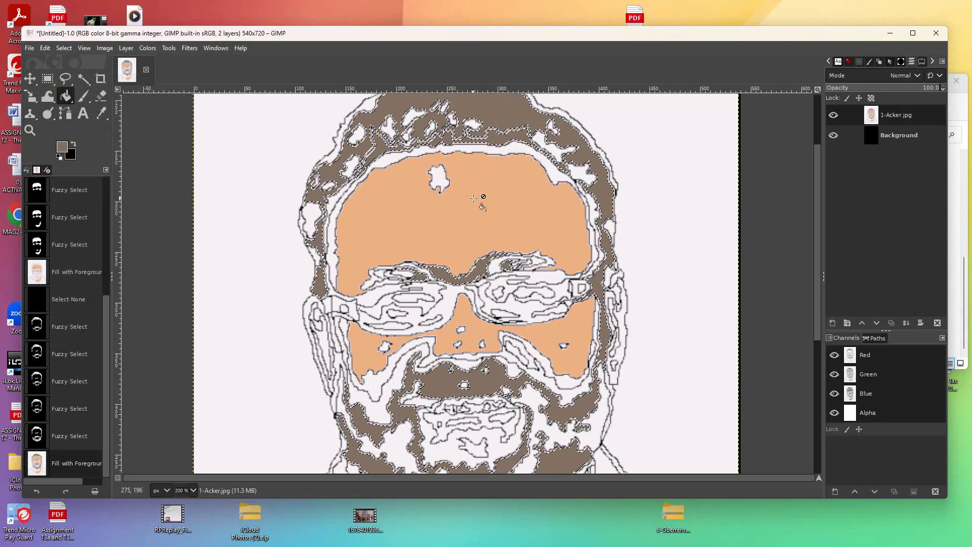
Set the foreground color to the reddish brown 77441d and fill the selected hair, eyebrow and beard regions with it.
click(58, 147)
drag(49, 104, 49, 102)
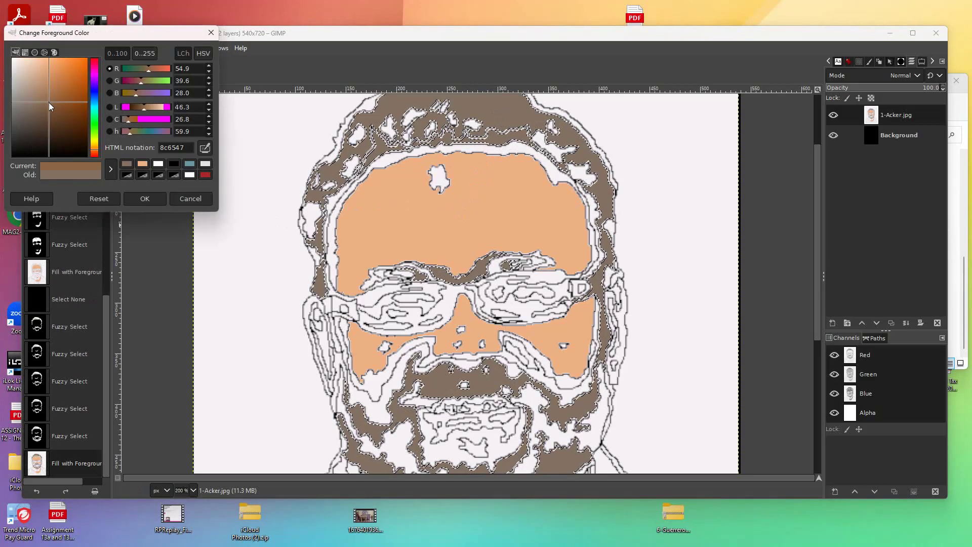
click(62, 100)
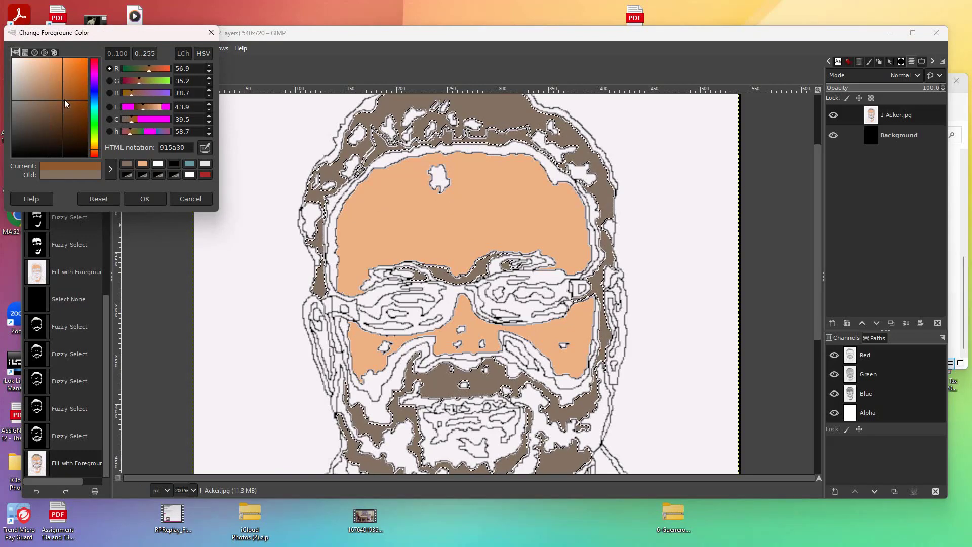
click(69, 107)
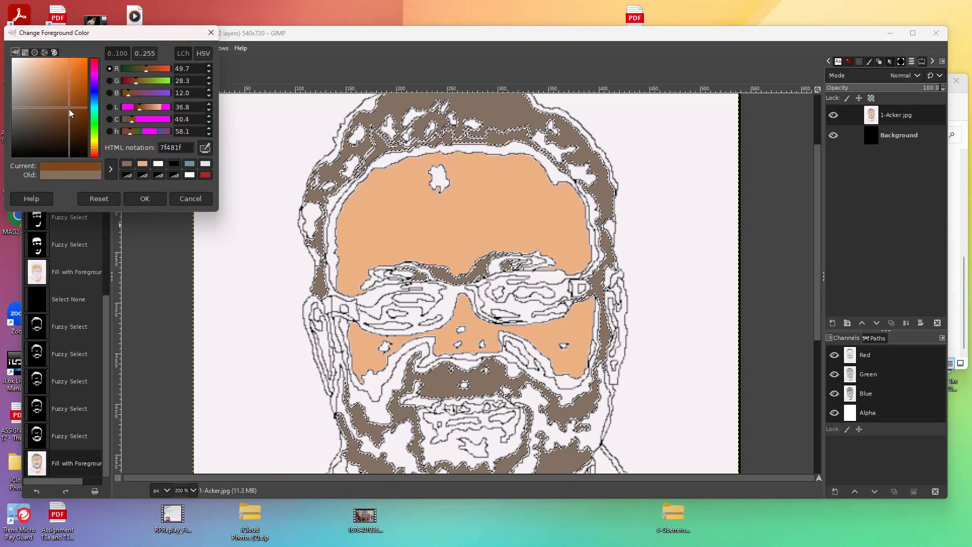
click(69, 110)
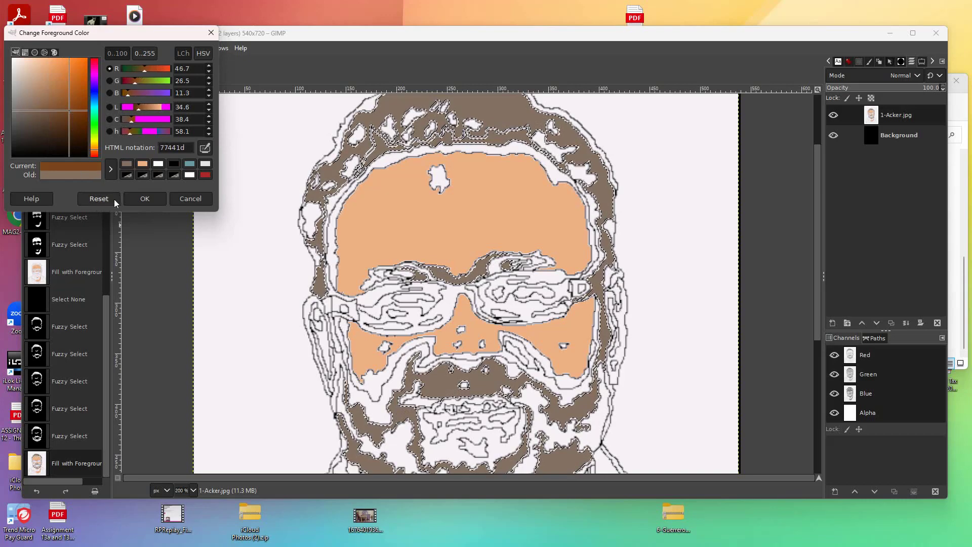
click(130, 201)
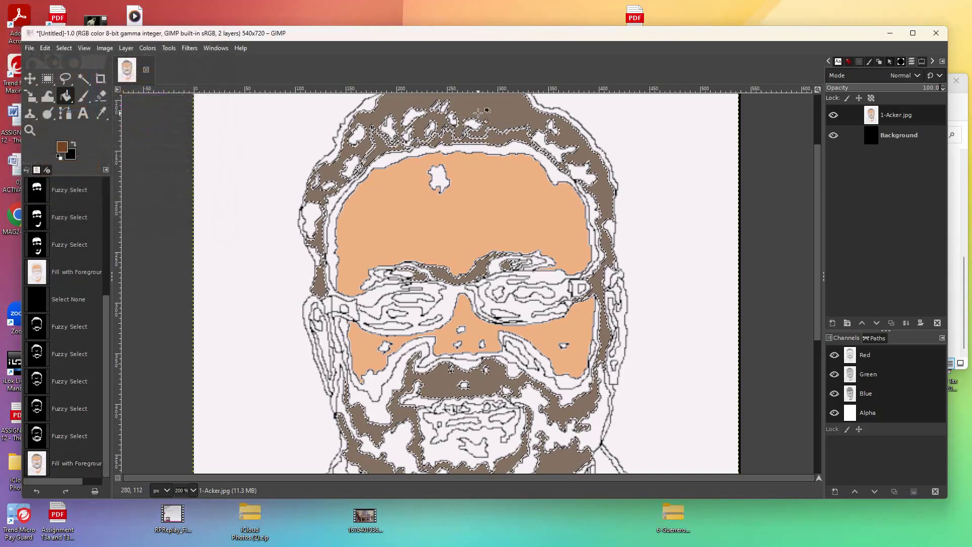
key(ctrl+comma)
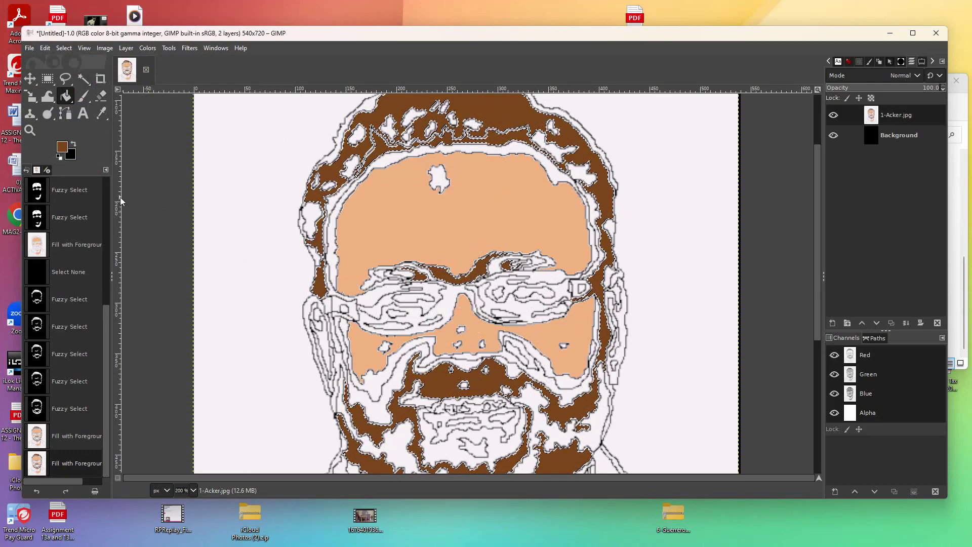
scroll(48, 113, down, 1)
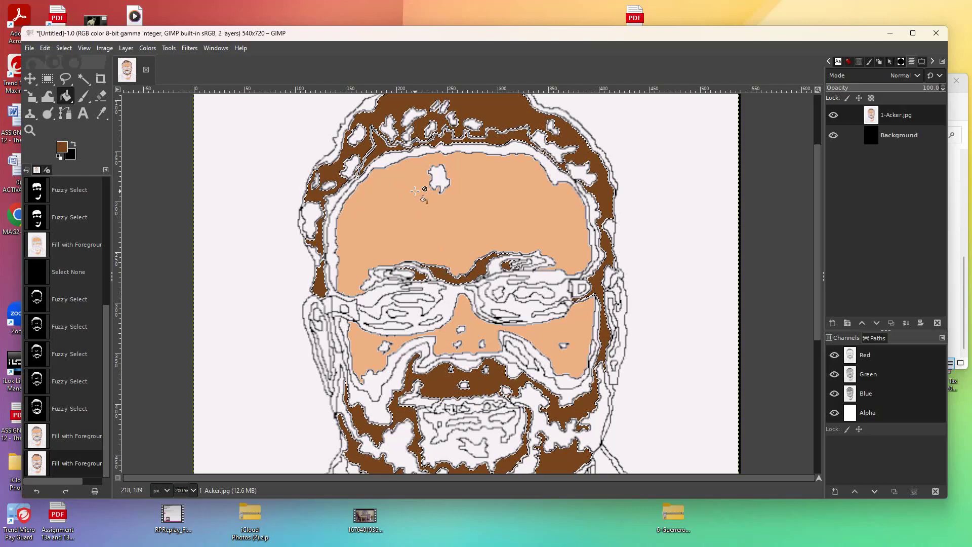
mouse_move(519, 546)
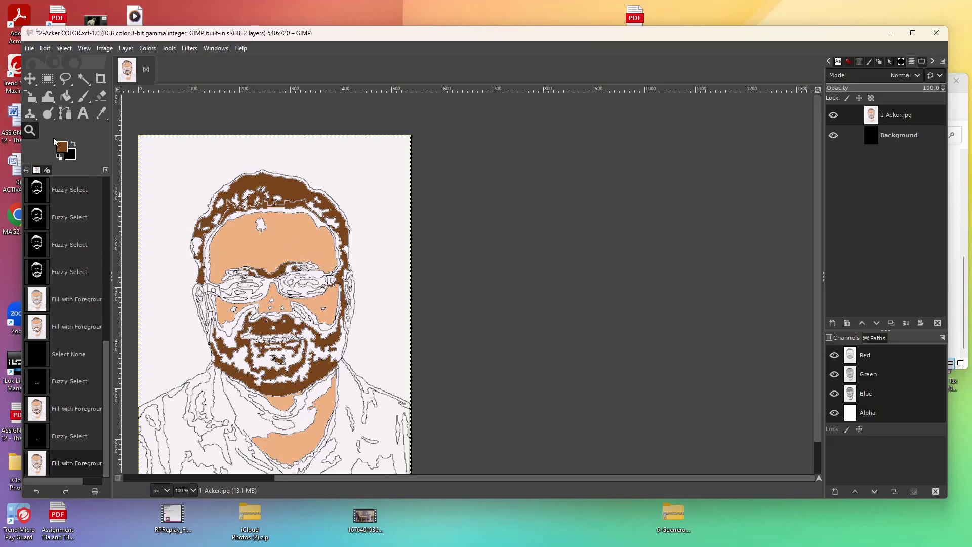
click(30, 130)
click(284, 231)
drag(284, 231, 288, 234)
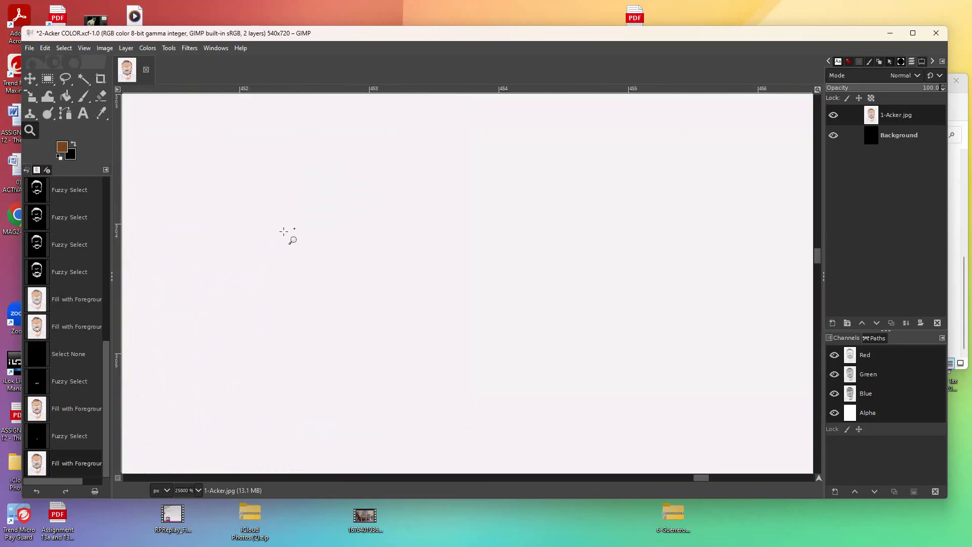
ctrl+click(434, 319)
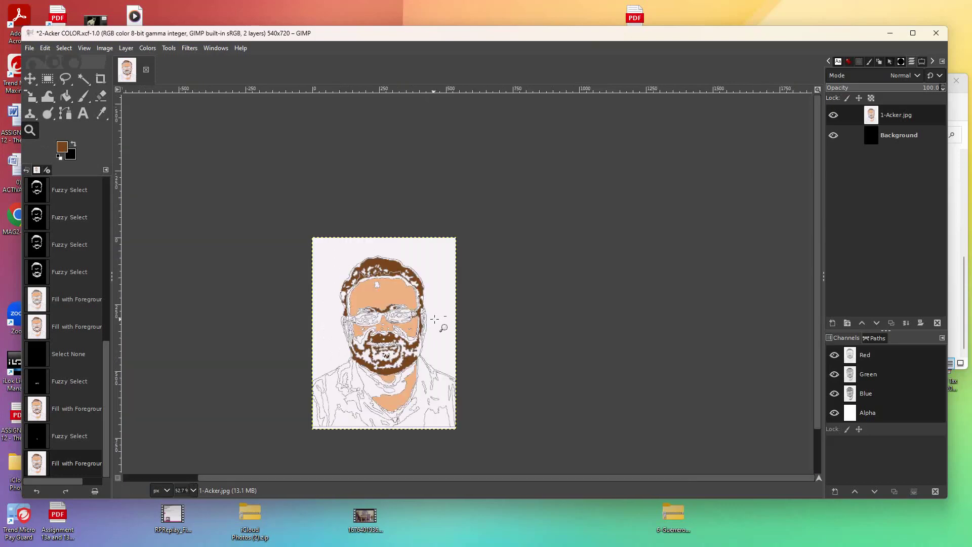
click(434, 318)
click(434, 319)
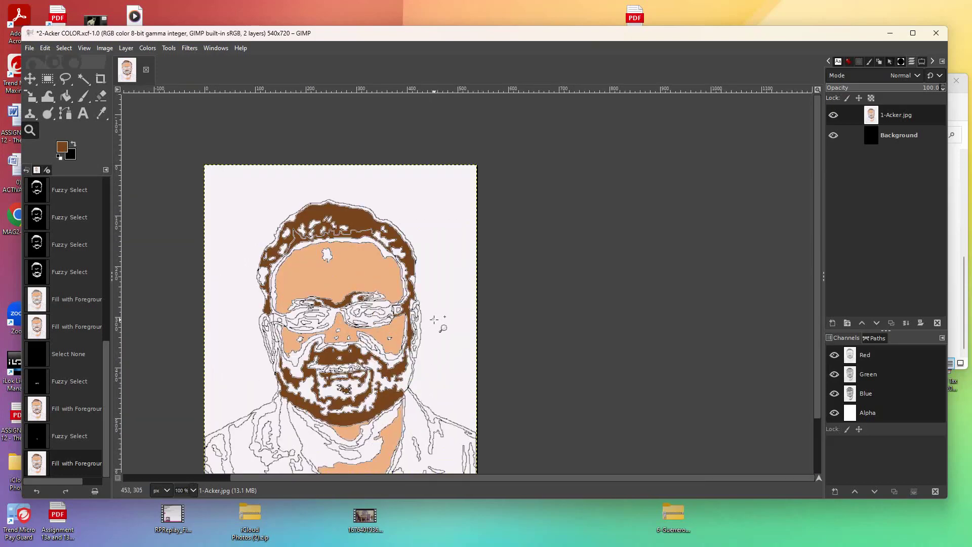
Fuzzy-select the thin unfilled strips along the upper and lower edges of the portrait's right-hand eyebrow and bucket-fill them with the brown foreground color.
click(434, 318)
click(434, 318)
click(434, 320)
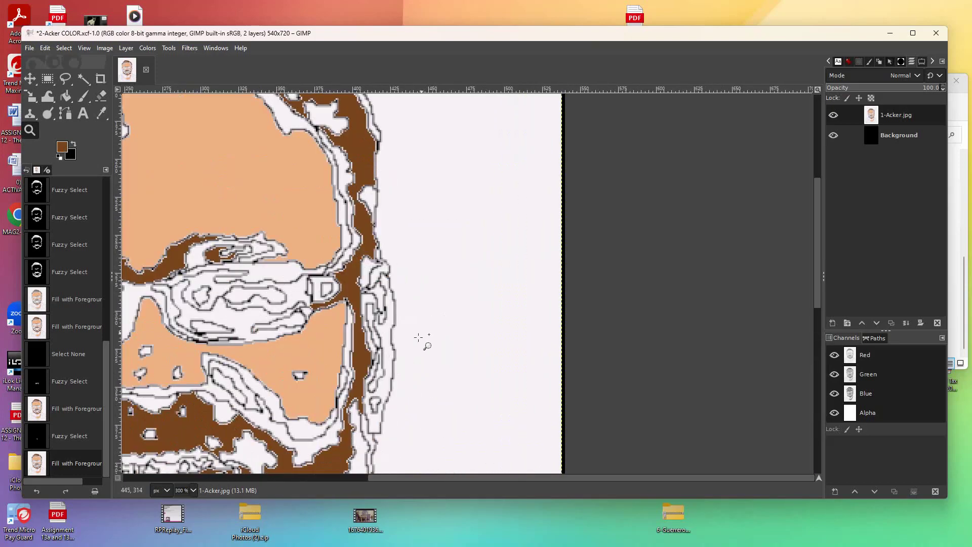
drag(383, 477, 280, 479)
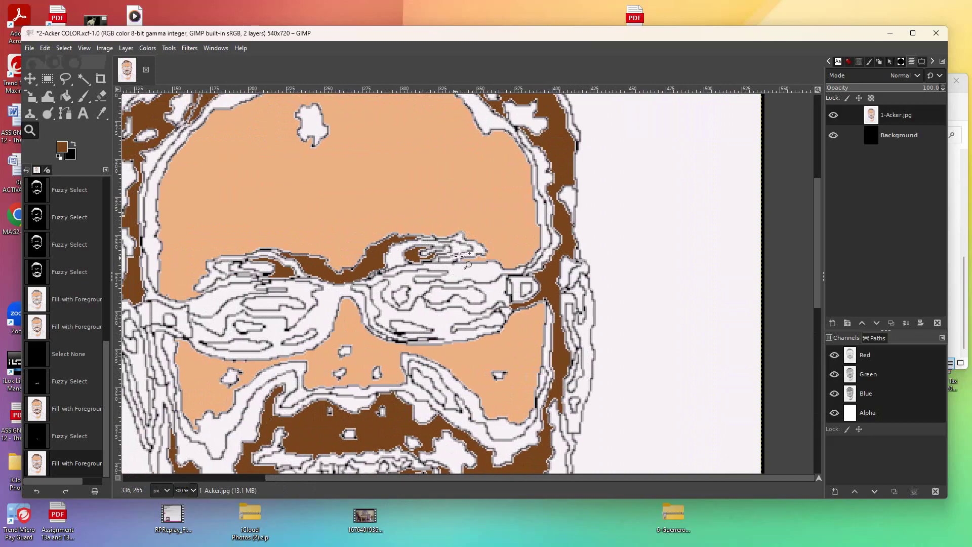
click(183, 184)
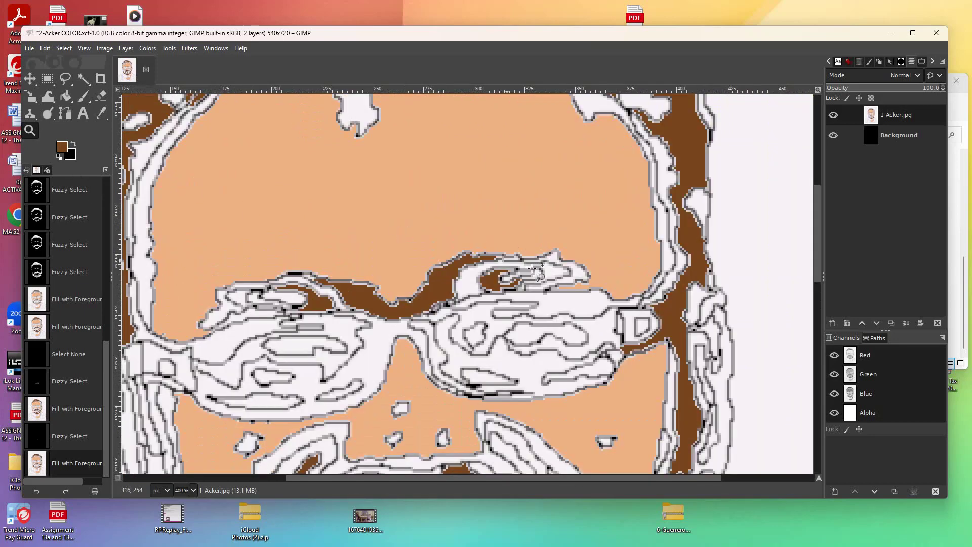
click(219, 197)
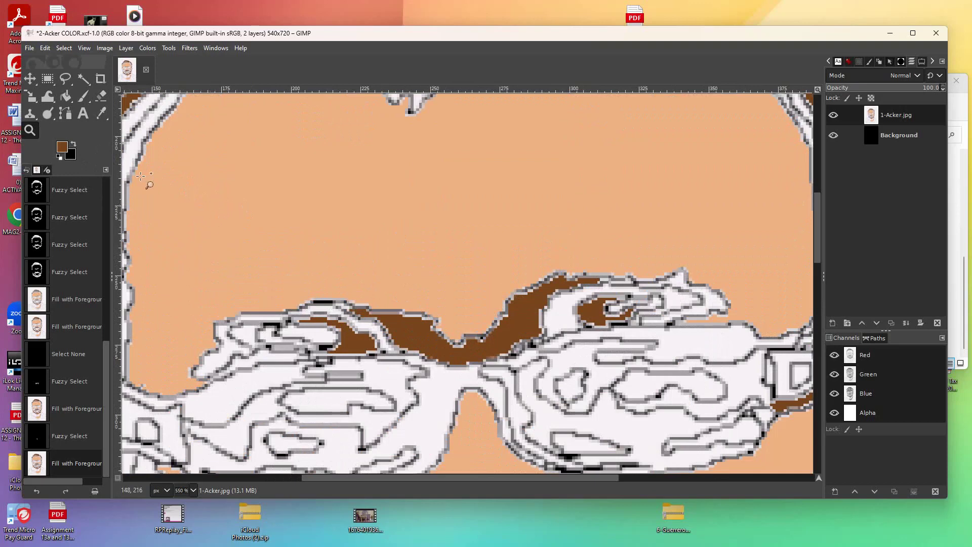
click(83, 79)
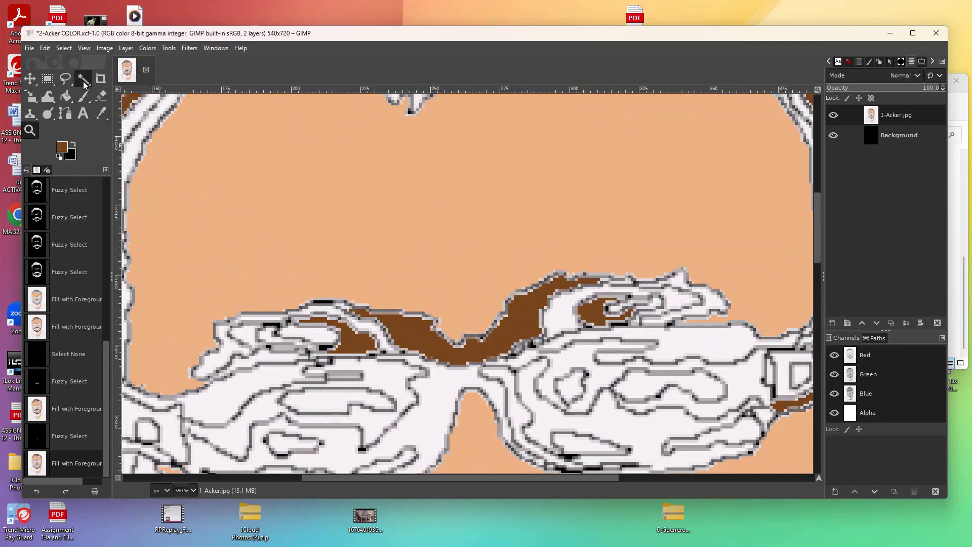
click(605, 279)
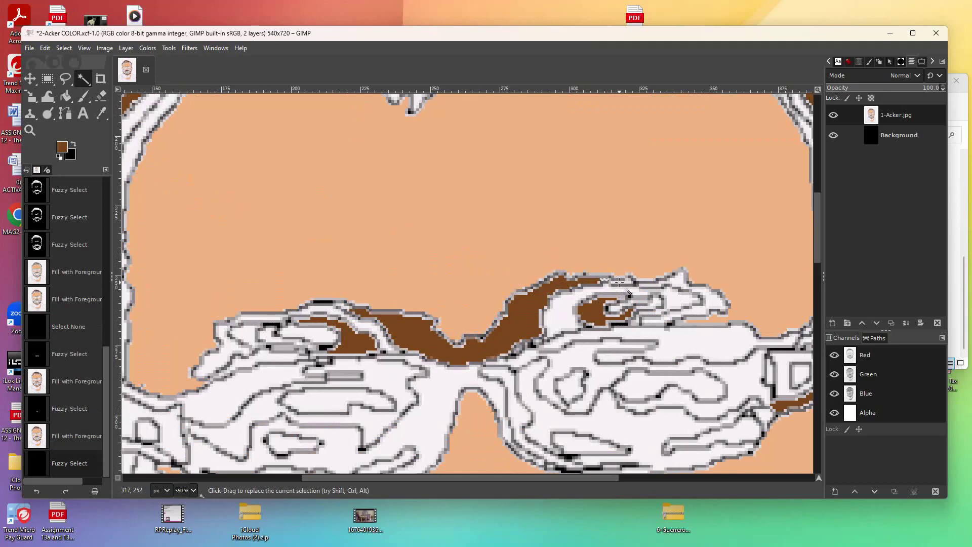
shift+click(620, 281)
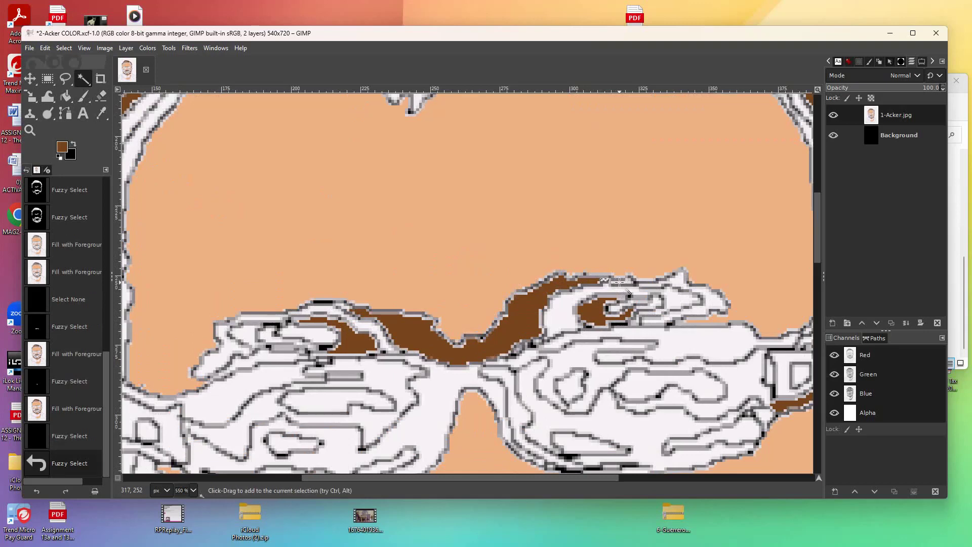
shift+click(650, 284)
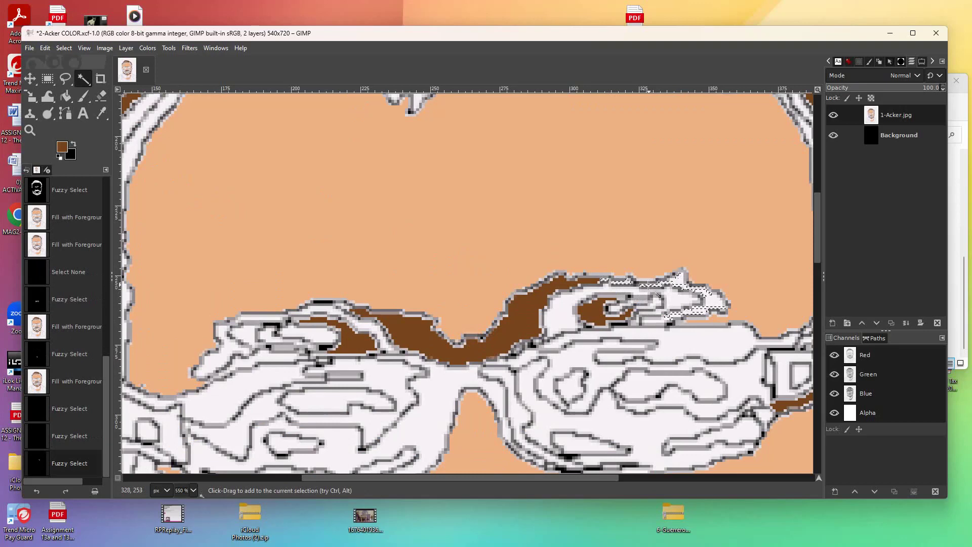
shift+click(654, 321)
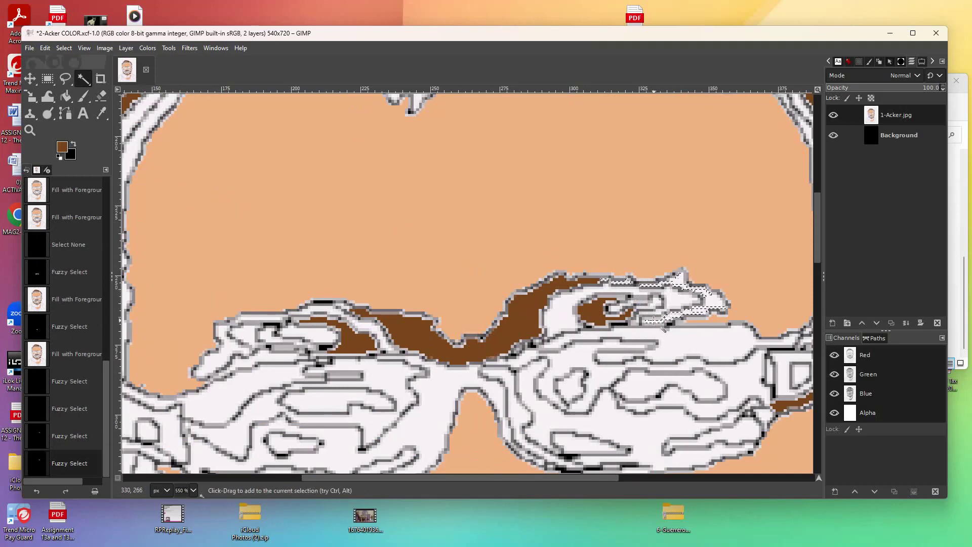
shift+click(657, 319)
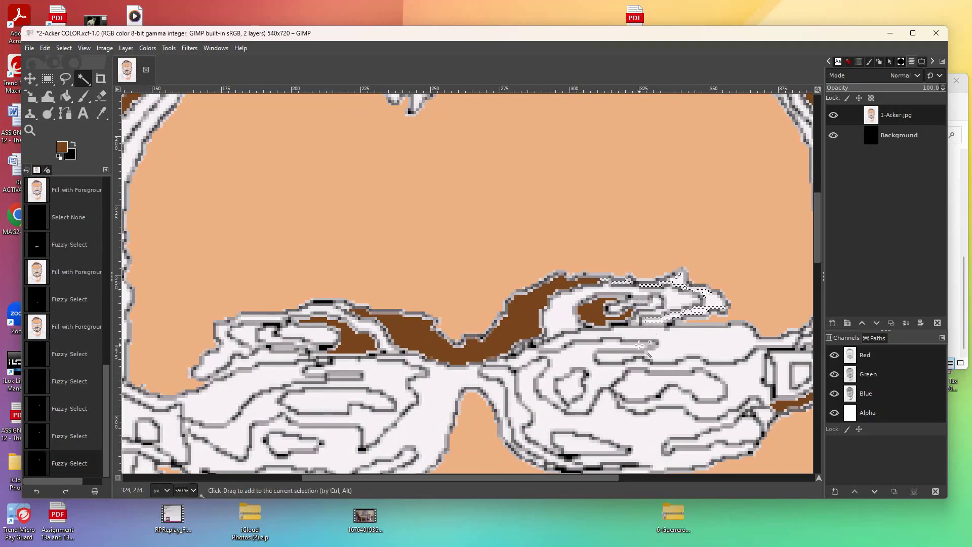
shift+click(612, 281)
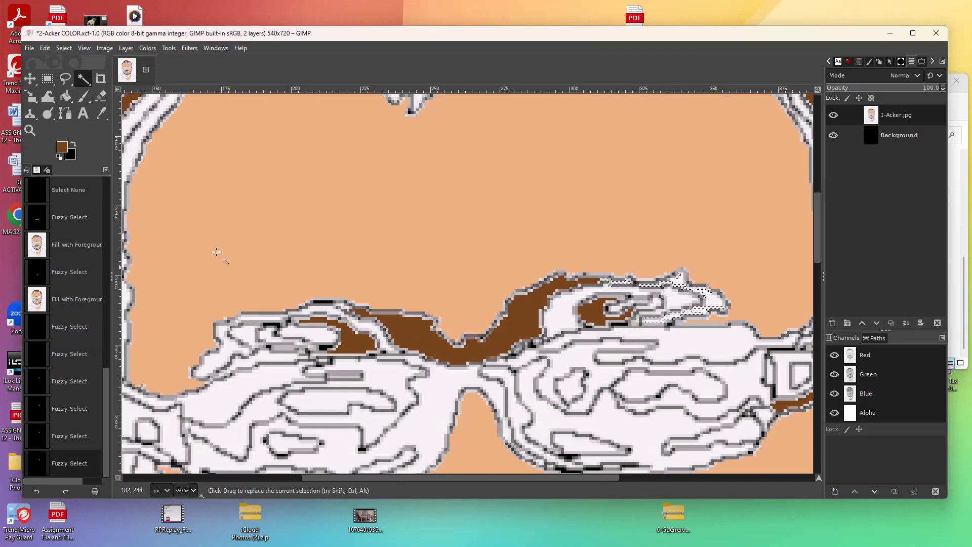
click(69, 100)
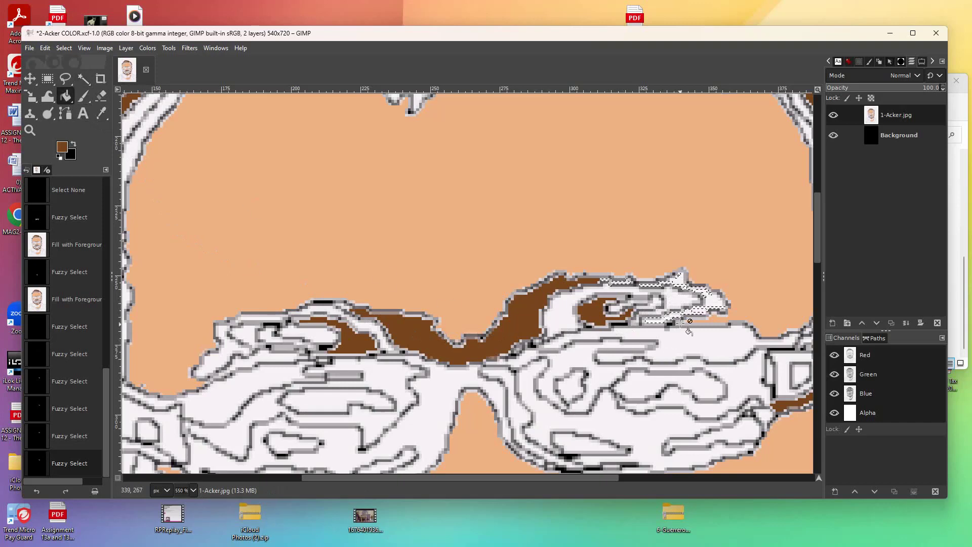
click(701, 318)
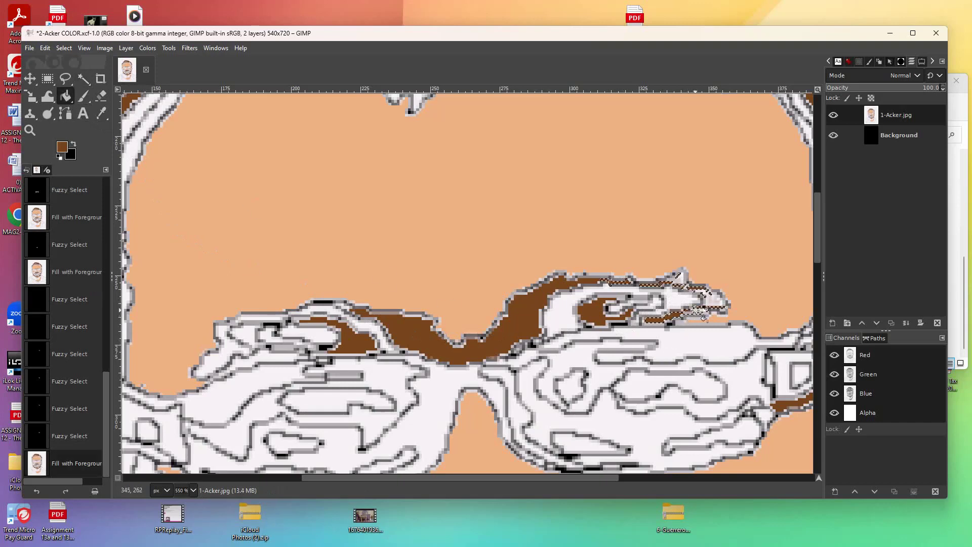
Fuzzy-select the white gaps at the outer tip of the right-hand eyebrow and bucket-fill them with the same brown.
click(84, 79)
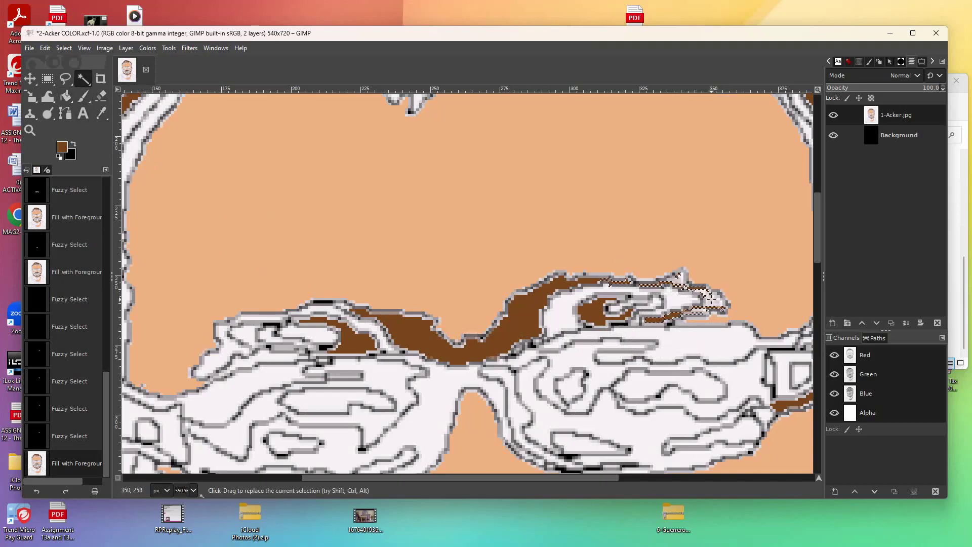
click(711, 300)
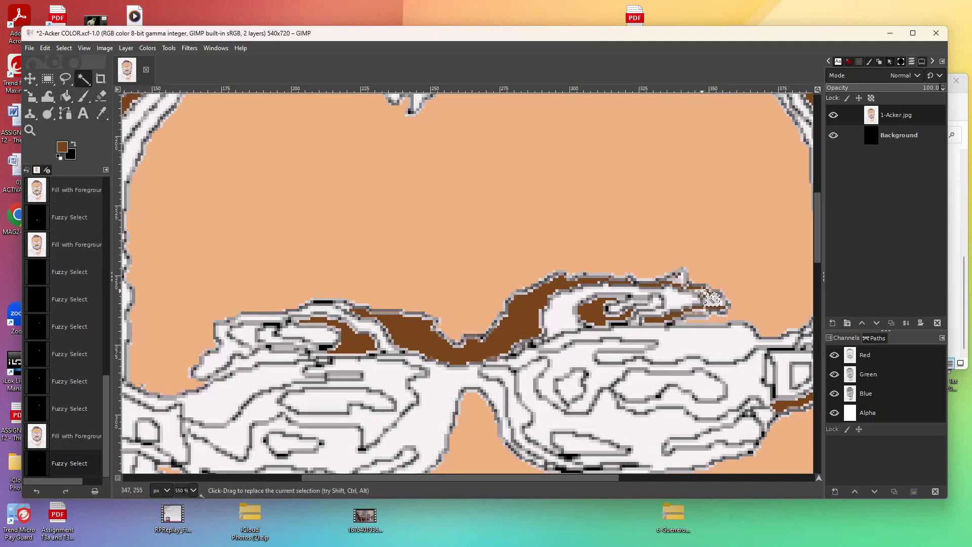
shift+click(715, 306)
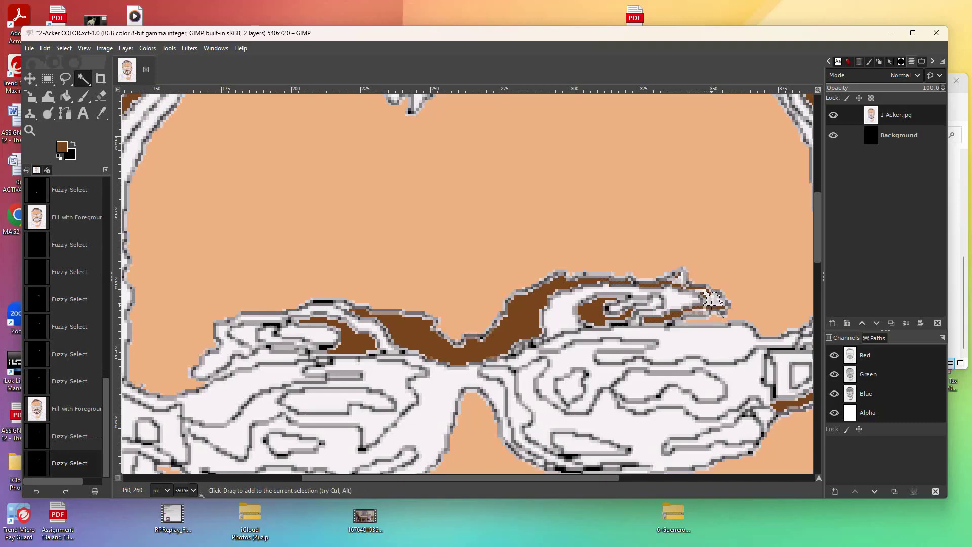
shift+click(719, 301)
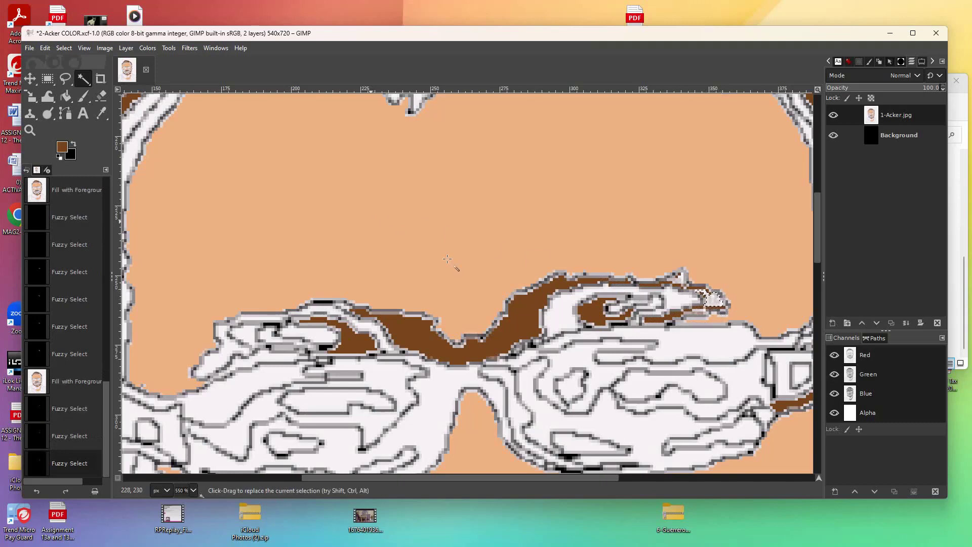
click(71, 99)
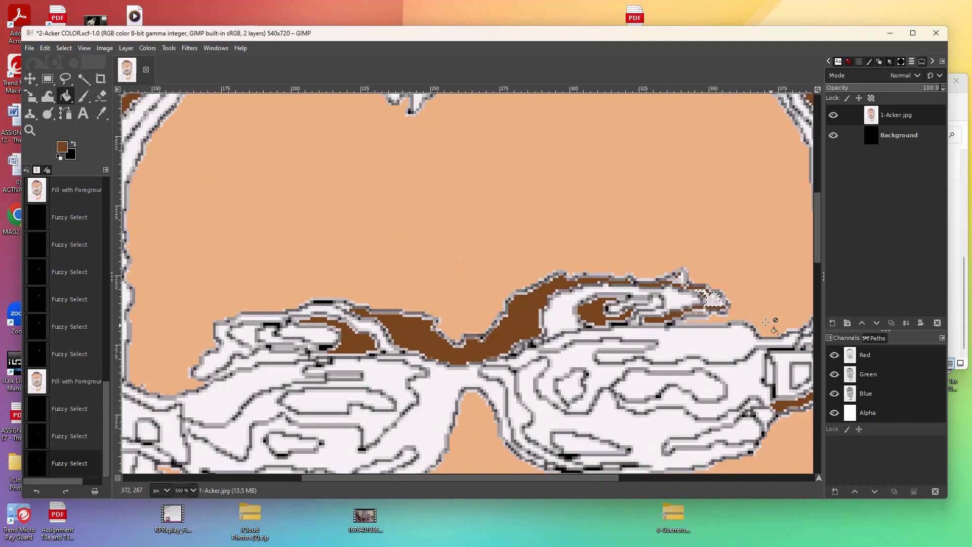
click(713, 302)
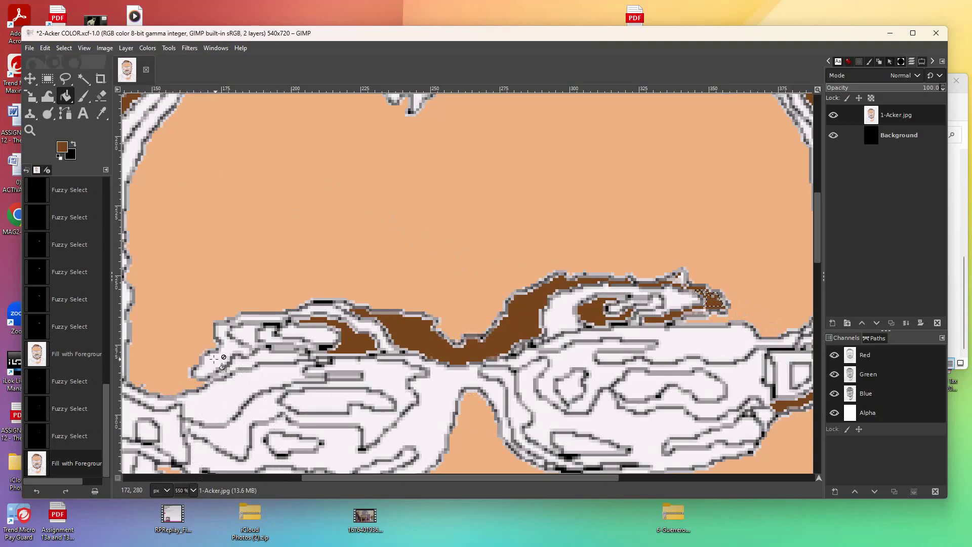
Fuzzy-select the white areas at the outer tip and along the upper edge of the portrait's left-hand eyebrow and bucket-fill them with brown.
click(86, 83)
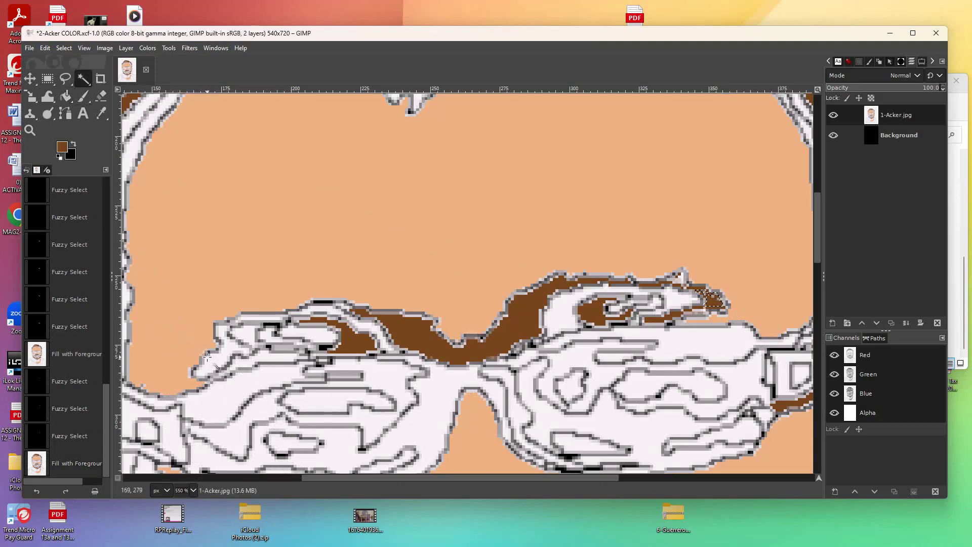
click(218, 369)
click(222, 371)
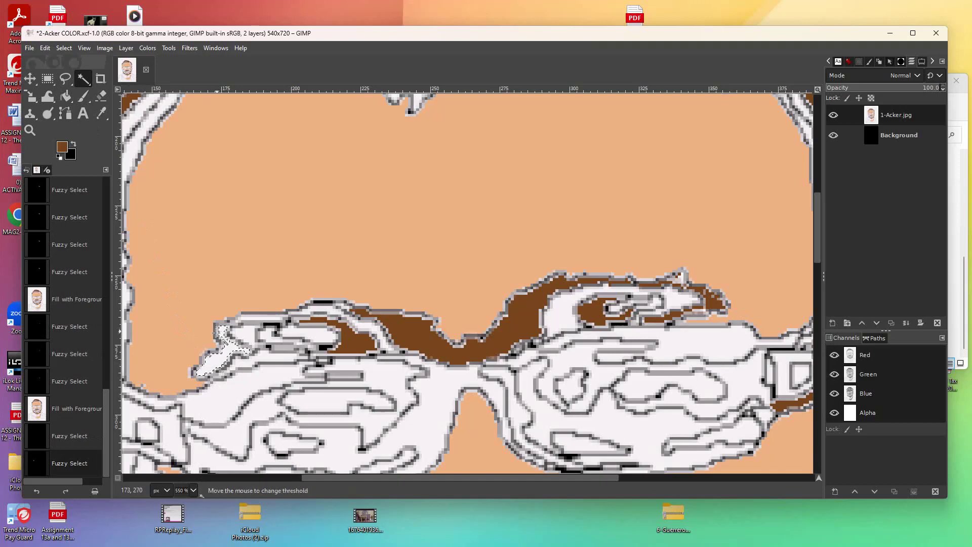
shift+click(222, 346)
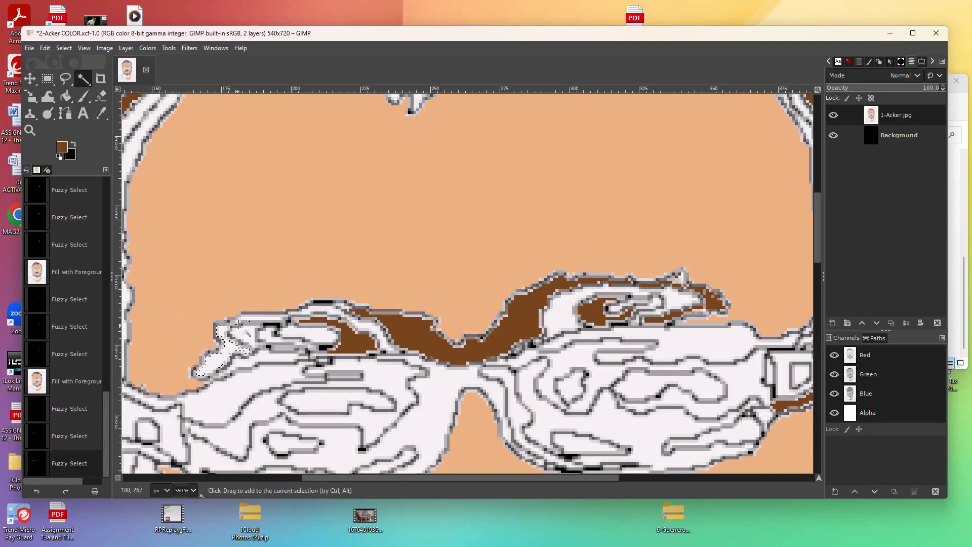
shift+click(223, 335)
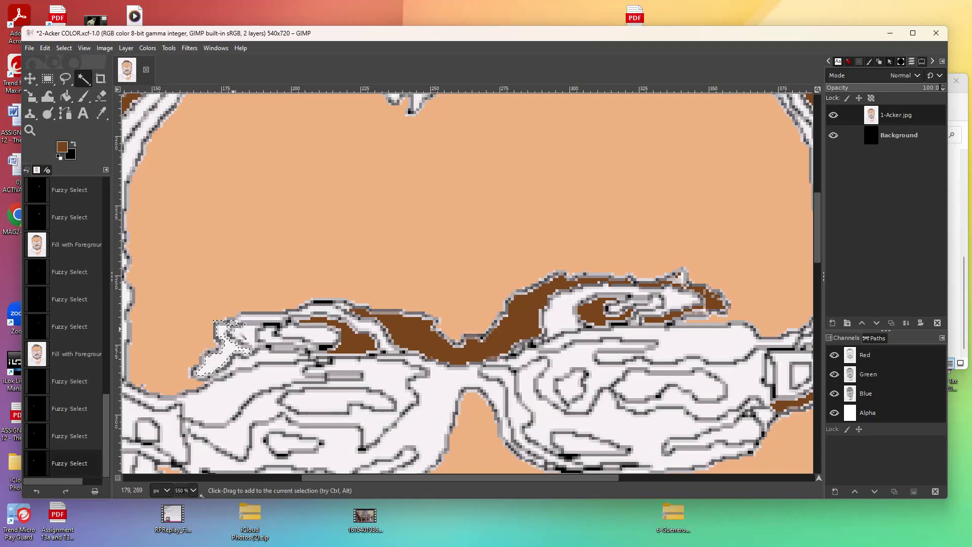
shift+click(251, 317)
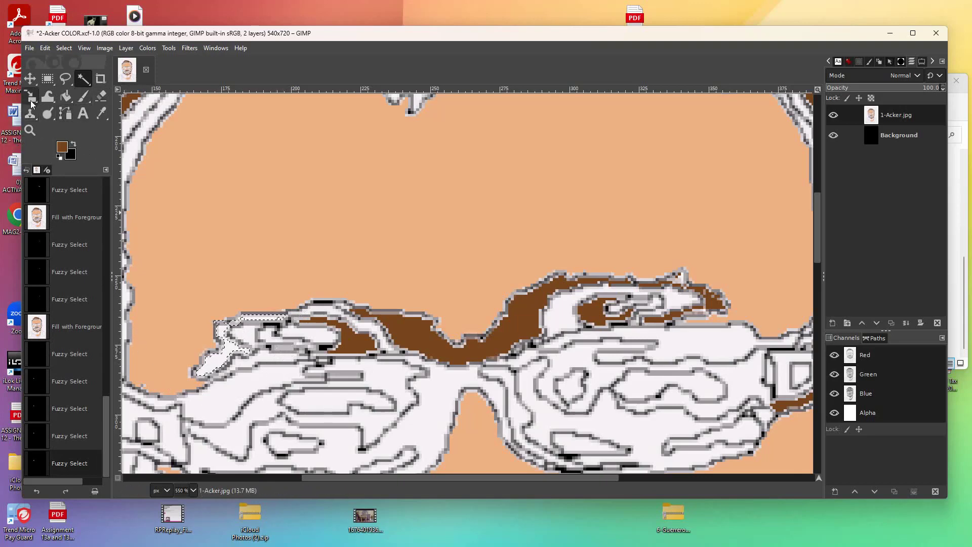
click(66, 96)
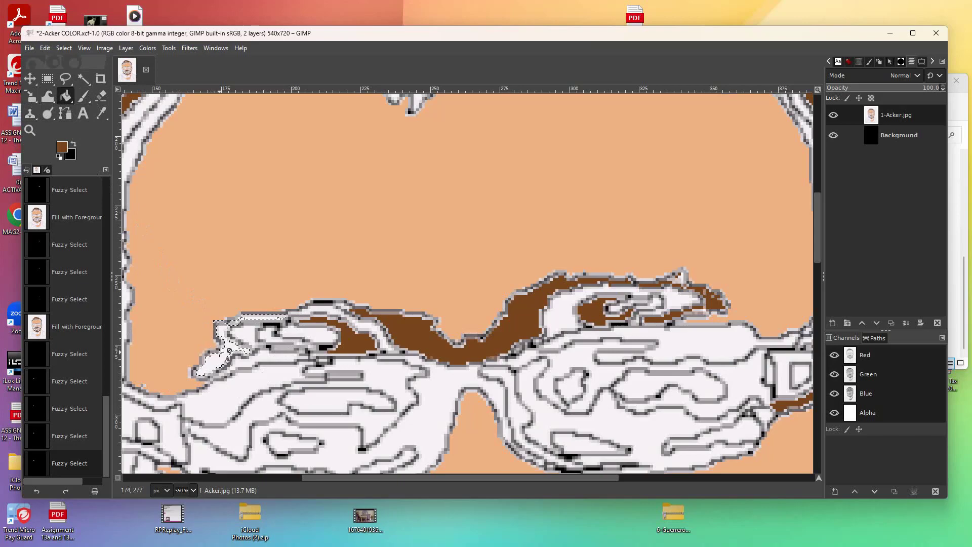
click(230, 360)
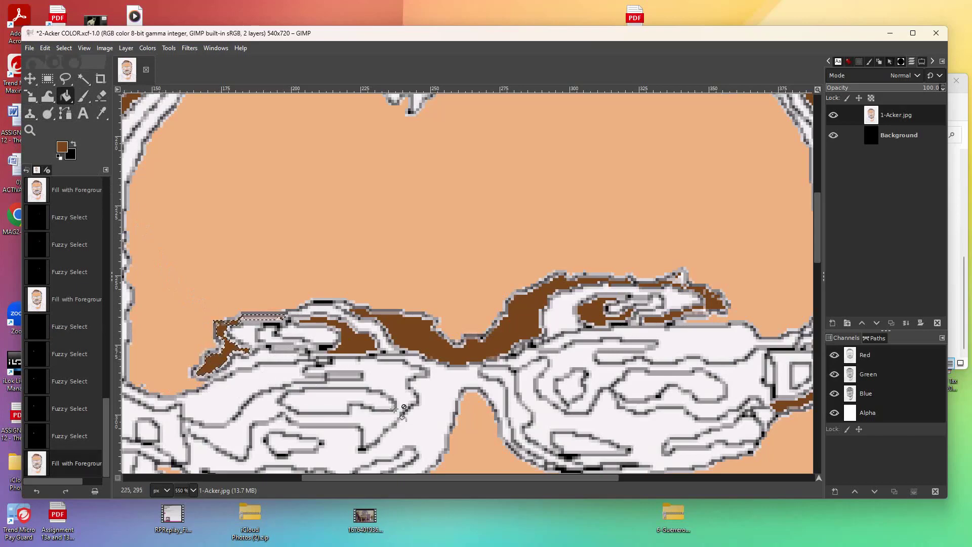
Clear the selection and swap the foreground and background colors to make black the foreground color.
scroll(628, 415, down, 5)
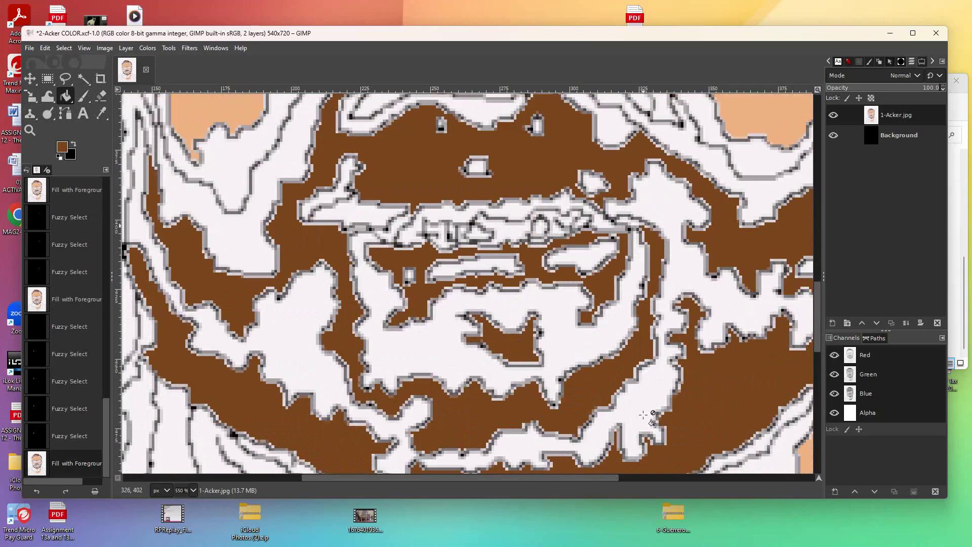
scroll(643, 414, down, 5)
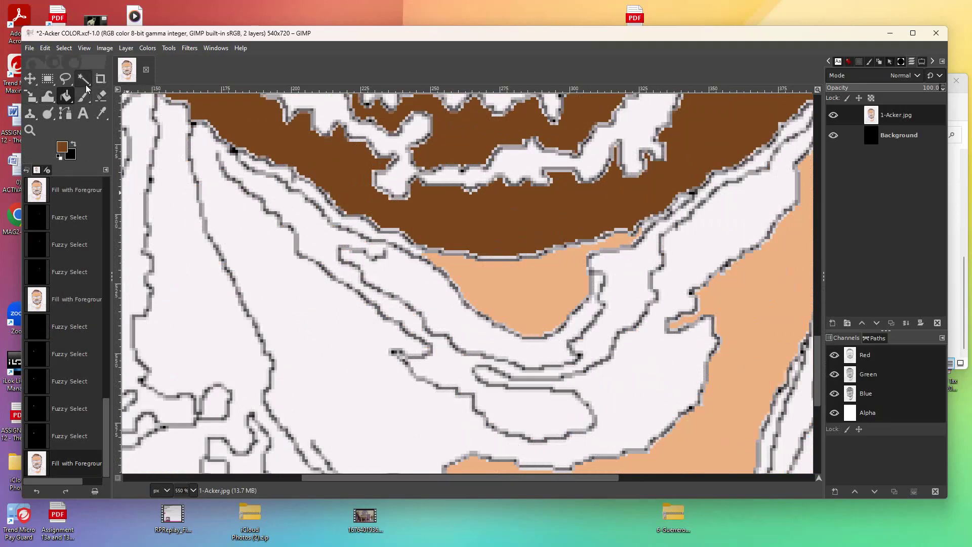
click(30, 130)
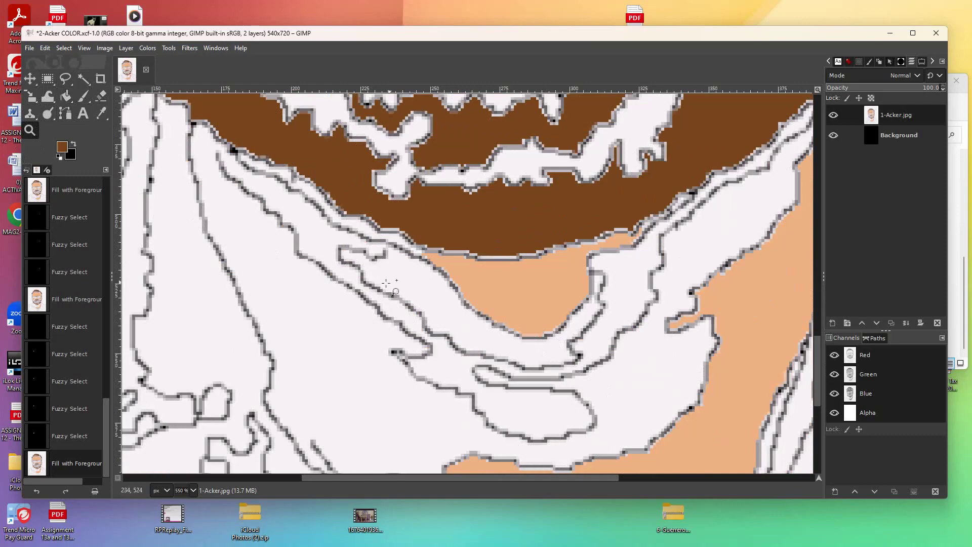
ctrl+click(336, 314)
ctrl+click(335, 314)
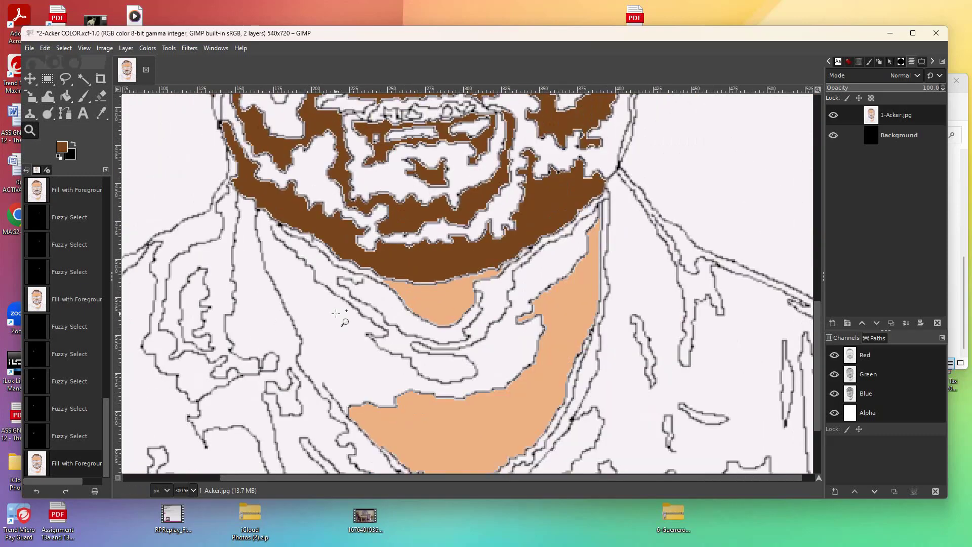
ctrl+click(335, 314)
drag(814, 293, 820, 181)
key(ctrl+shift+a)
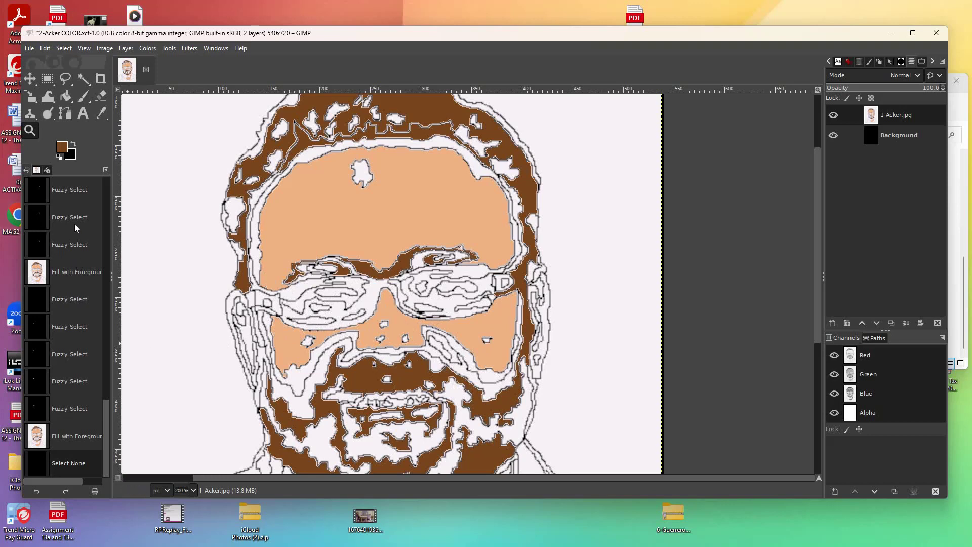
click(73, 144)
click(74, 144)
Fuzzy-select the left-hand lens outline, the bridge, the left-hand temple arm and the lower lens area of the portrait's glasses.
click(83, 78)
click(290, 293)
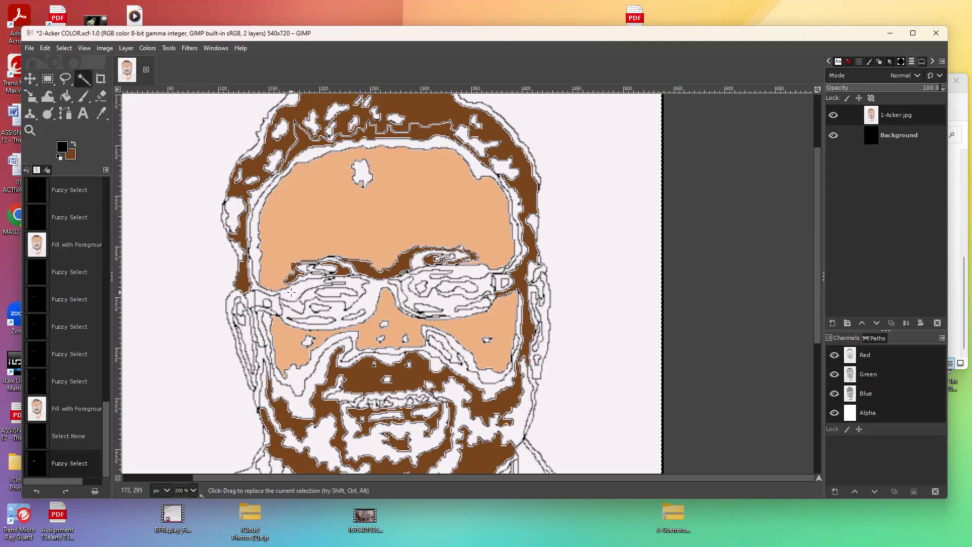
click(371, 292)
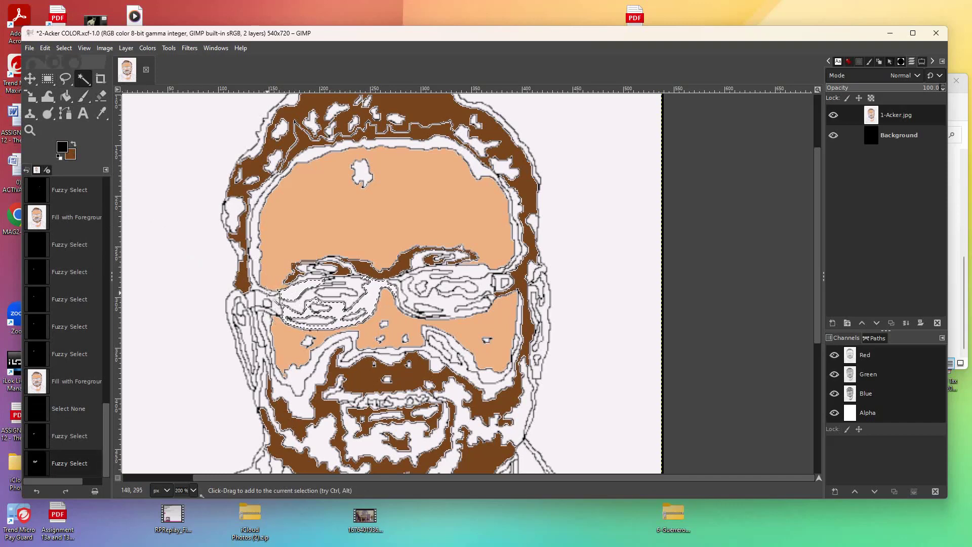
click(275, 310)
click(268, 310)
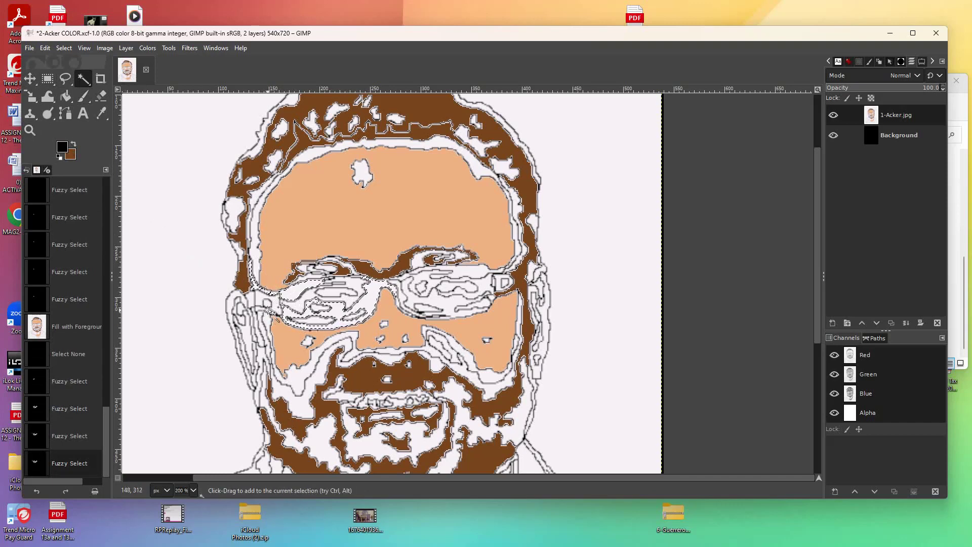
click(301, 328)
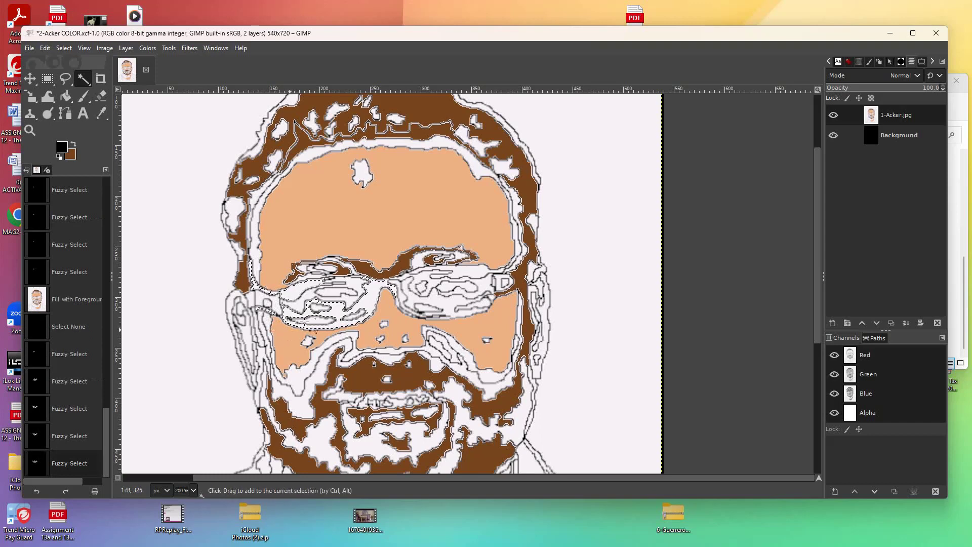
Add the right-hand lens regions and hinge of the glasses to the selection and bucket-fill the whole glasses selection with black.
click(454, 274)
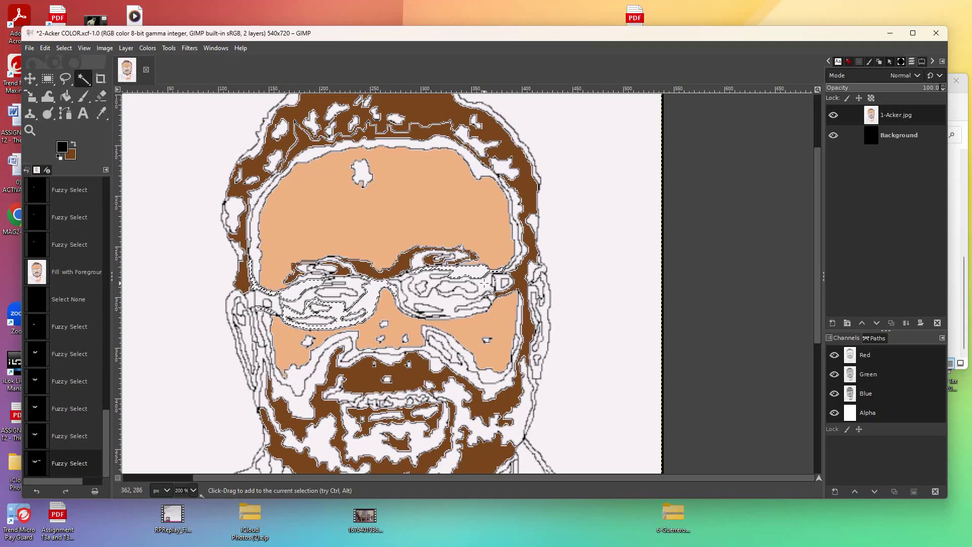
click(444, 301)
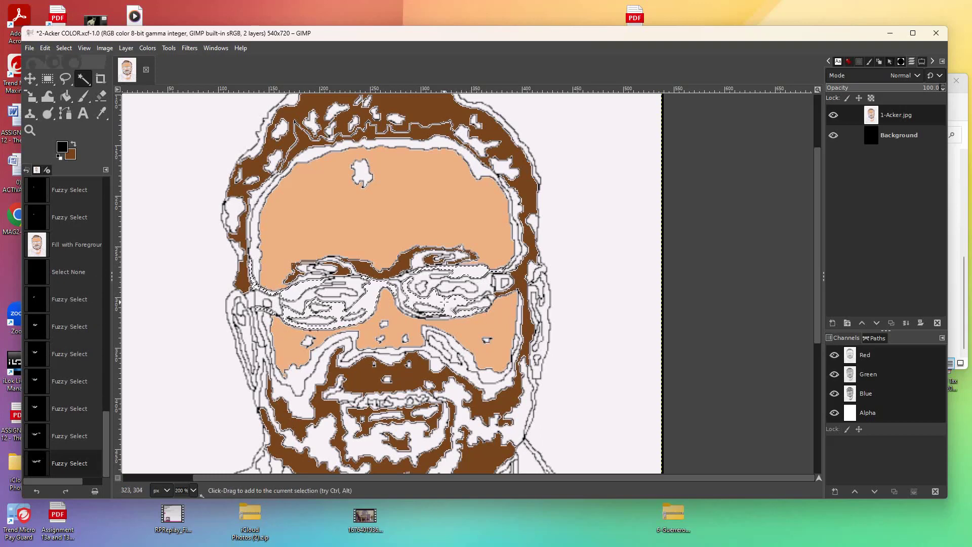
click(502, 280)
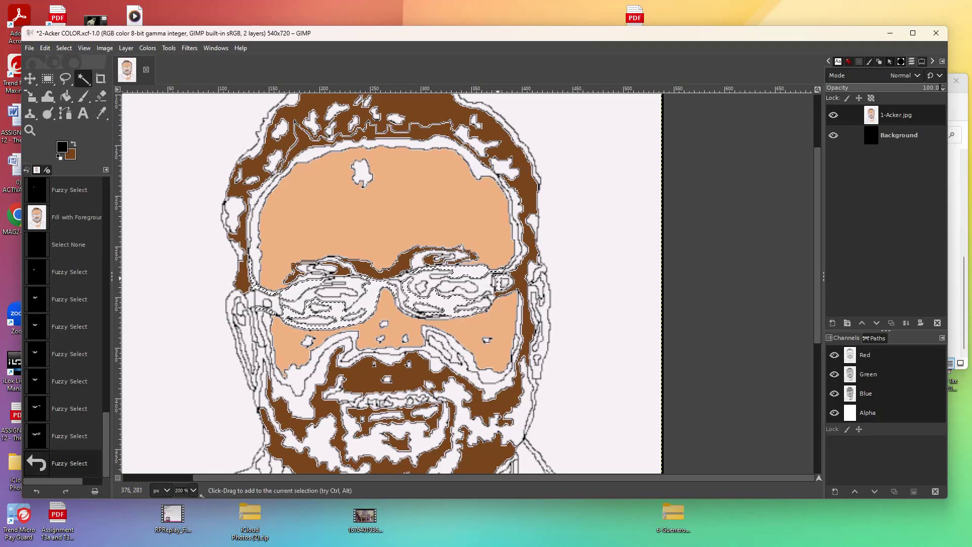
click(523, 279)
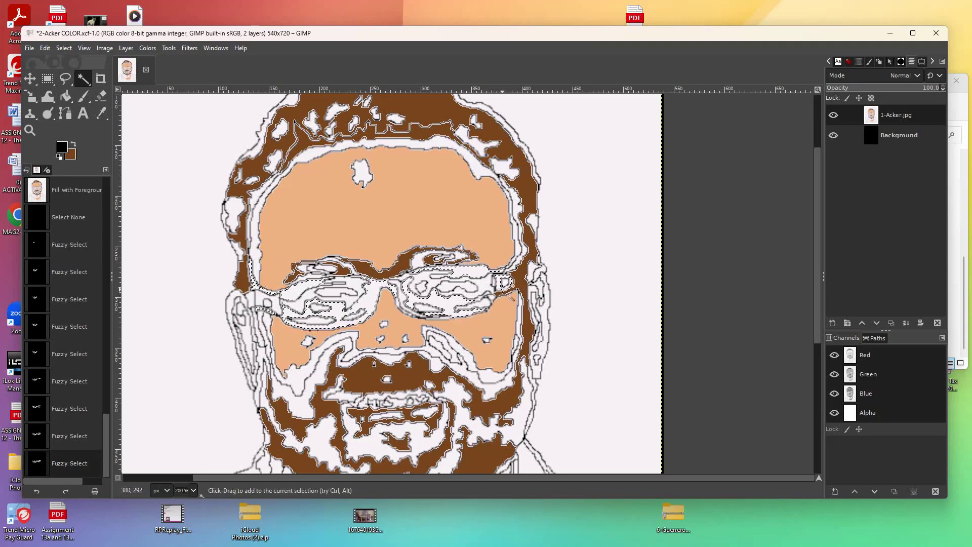
click(508, 285)
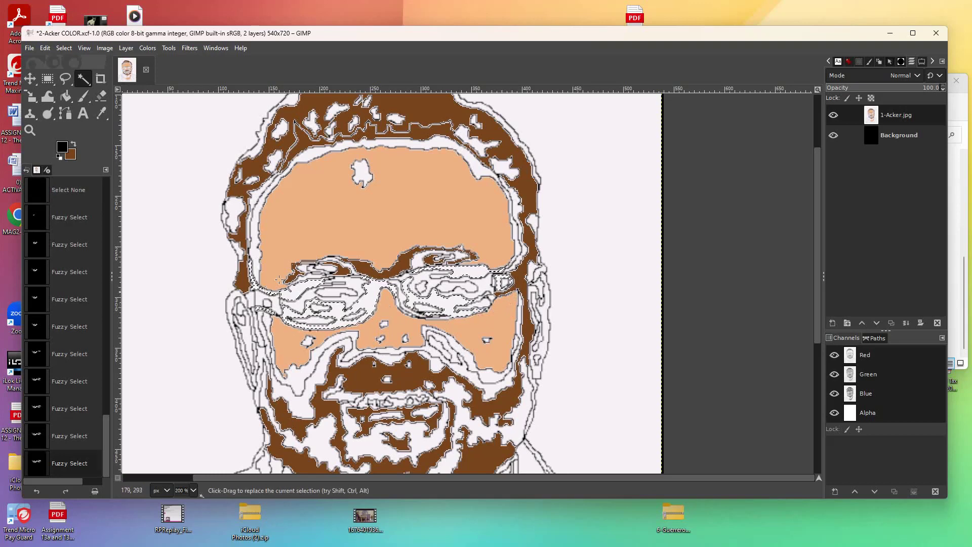
click(65, 102)
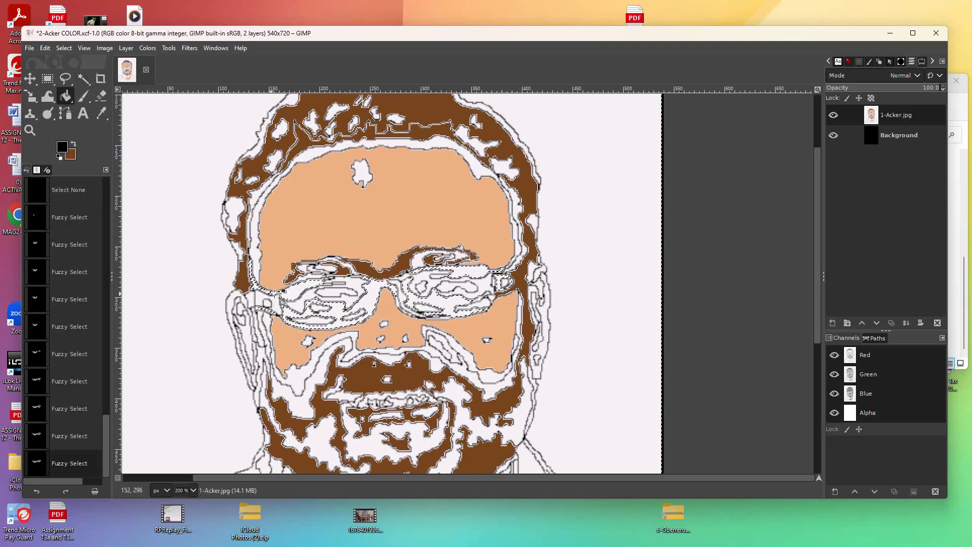
click(292, 294)
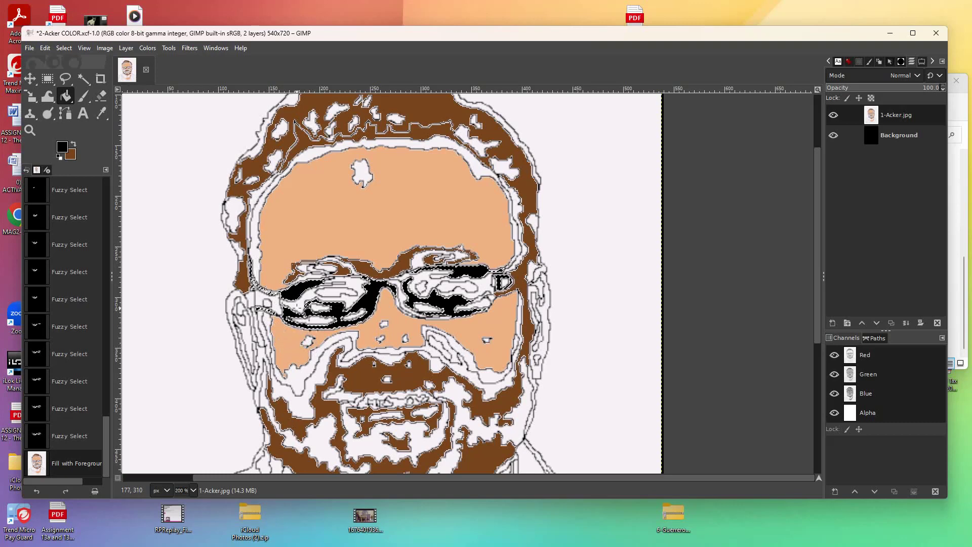
Fuzzy-select the white reflection bands inside both lenses of the glasses, starting a new selection and adding the right-hand lens areas.
click(84, 80)
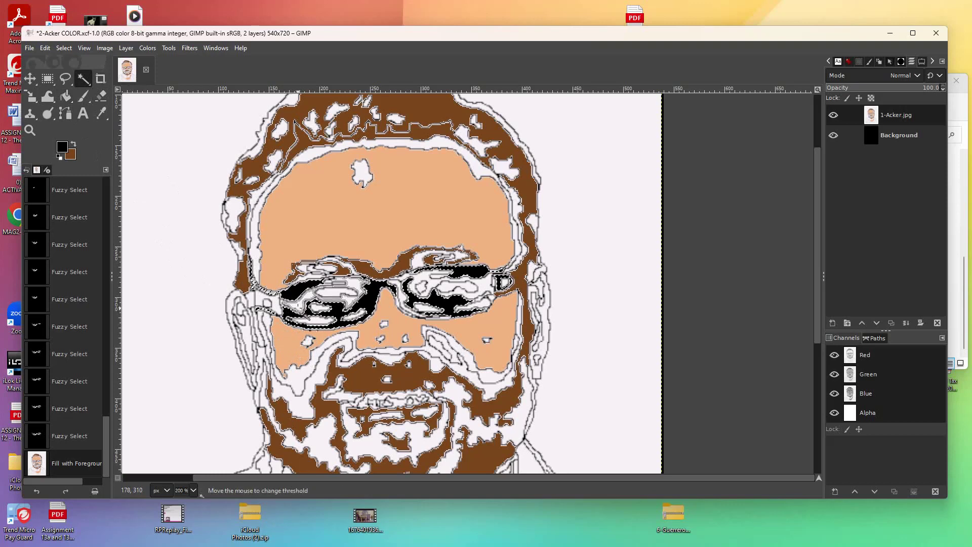
click(299, 307)
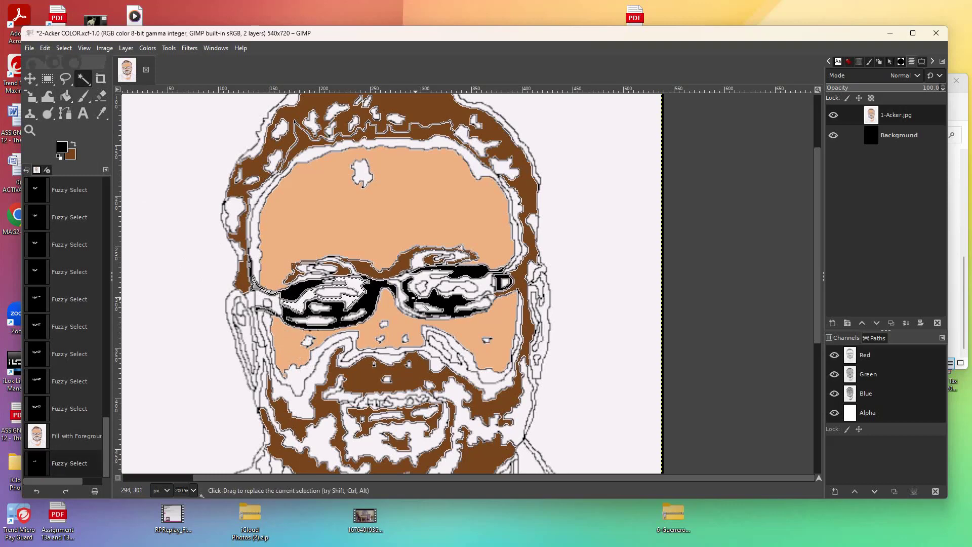
shift+click(432, 286)
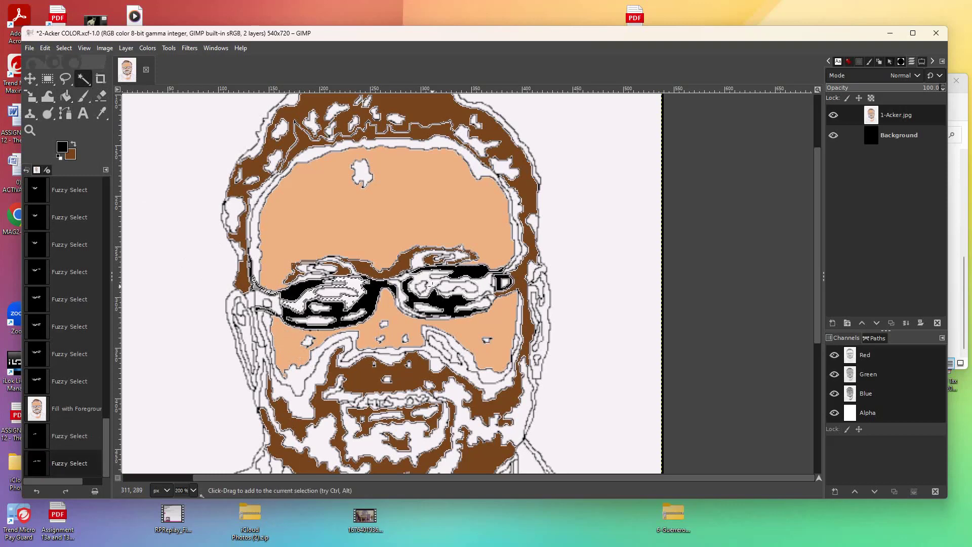
shift+click(404, 300)
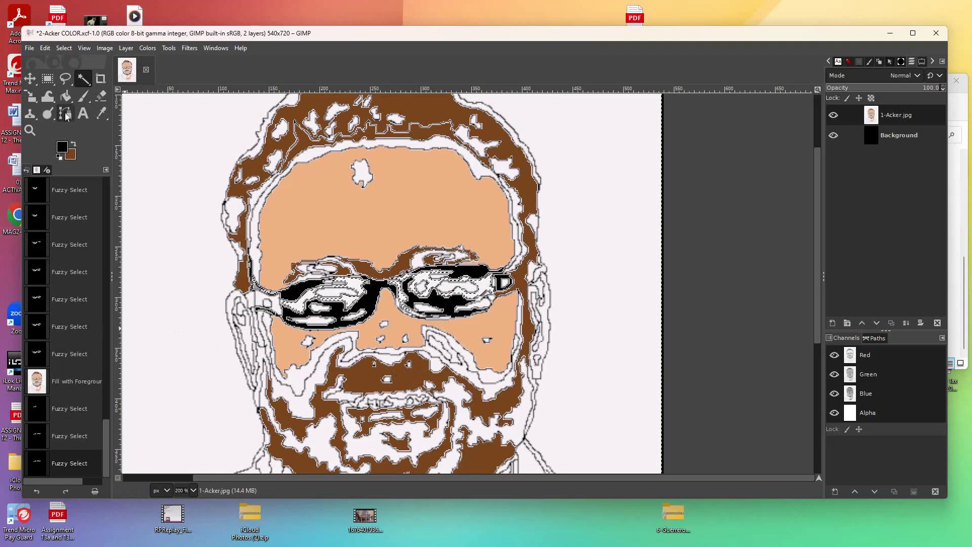
Set the foreground color to a dark navy blue, bucket-fill the selected lens areas with it, and clear the selection.
click(62, 148)
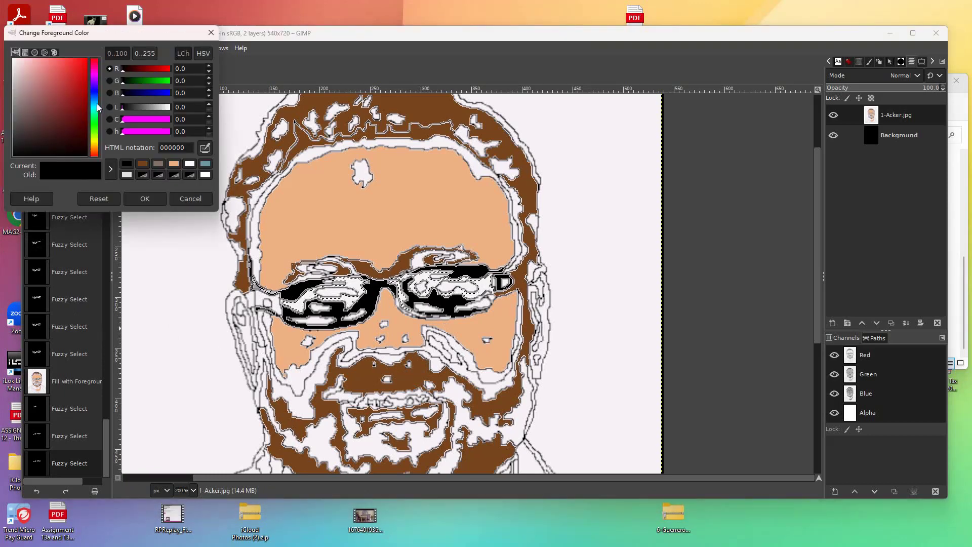
click(92, 92)
click(80, 136)
drag(80, 136, 77, 125)
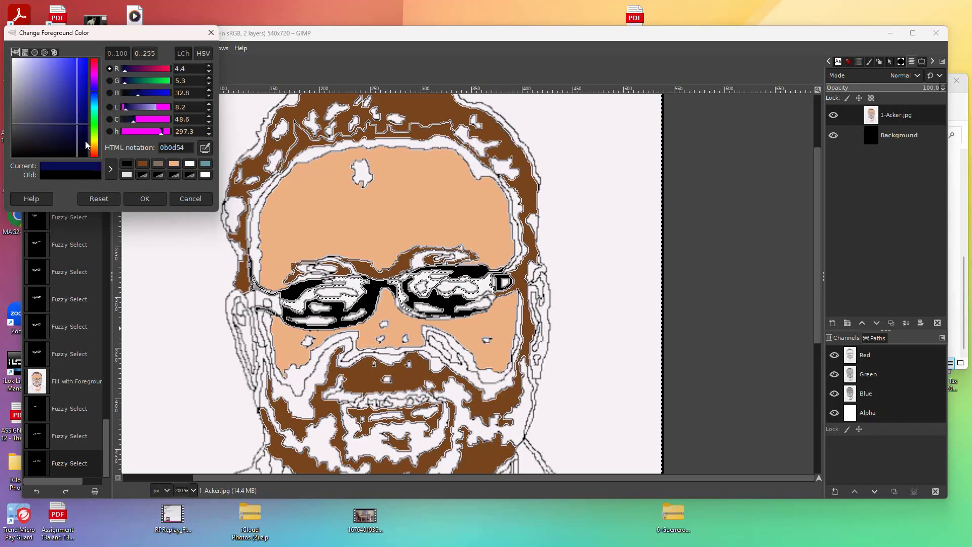
click(81, 130)
click(143, 200)
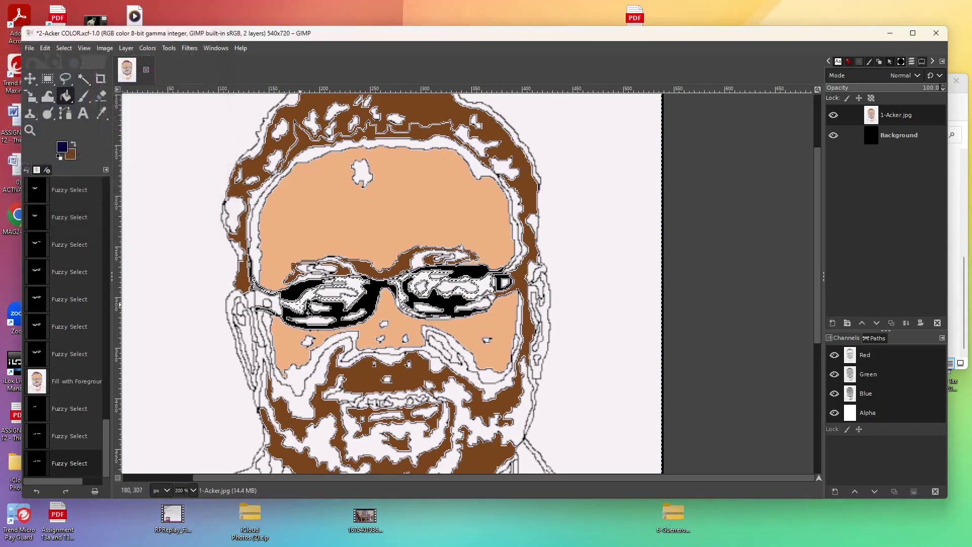
click(308, 303)
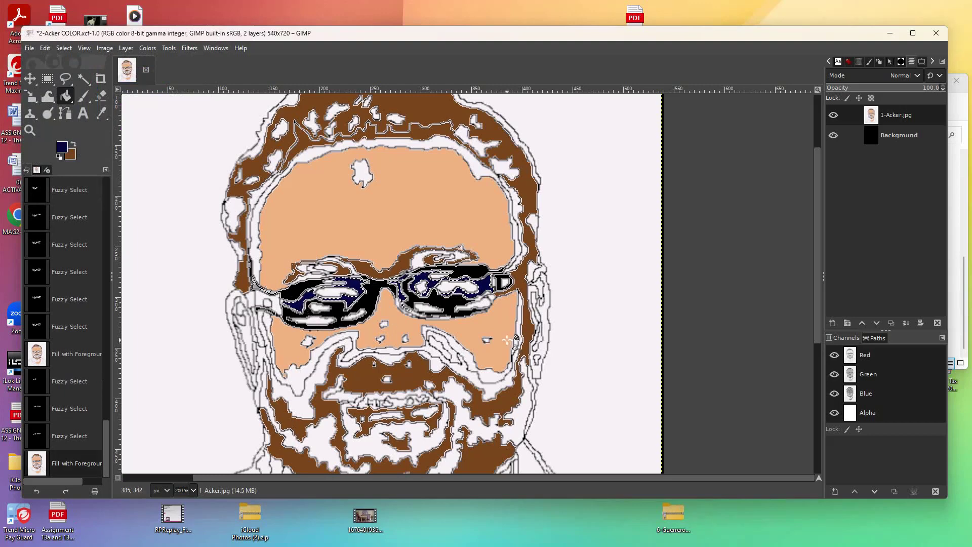
key(ctrl+shift+a)
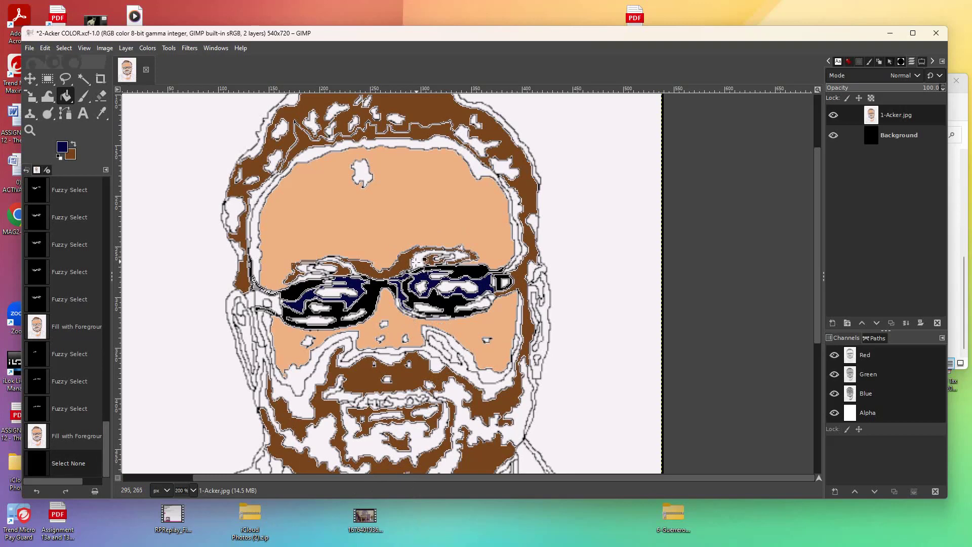
click(415, 263)
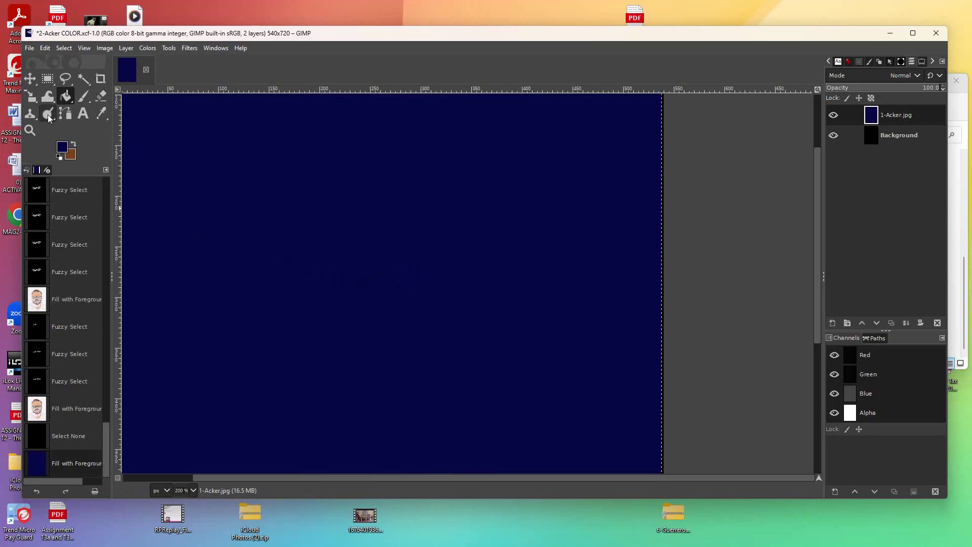
click(32, 130)
ctrl+click(233, 235)
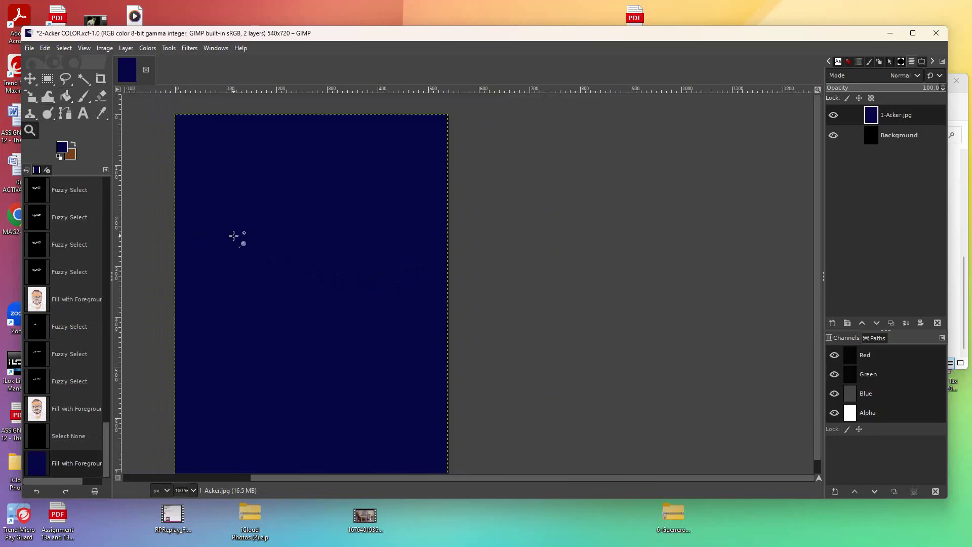
ctrl+click(233, 235)
key(ctrl+z)
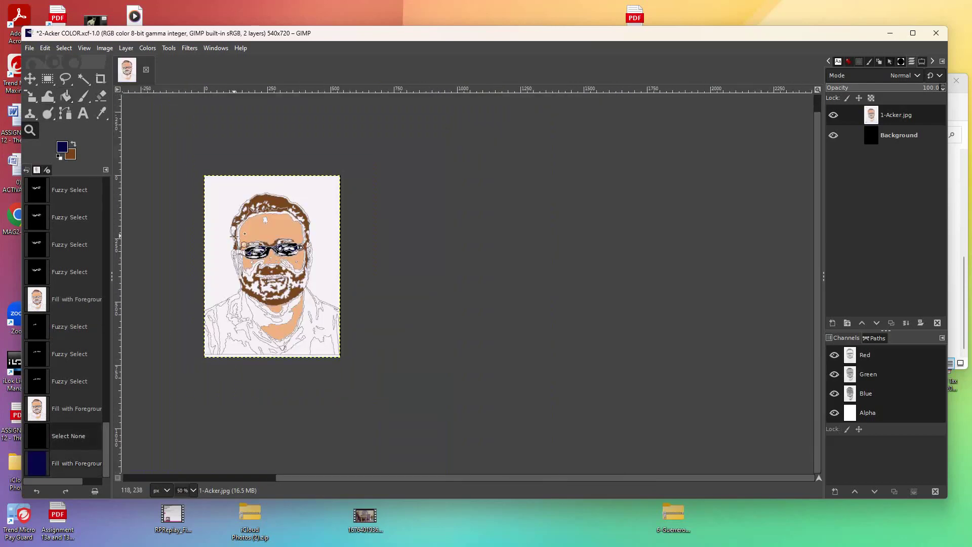
Swap the foreground and background colors and set the foreground to dark brown, HTML notation 492910.
click(351, 310)
click(352, 311)
click(351, 310)
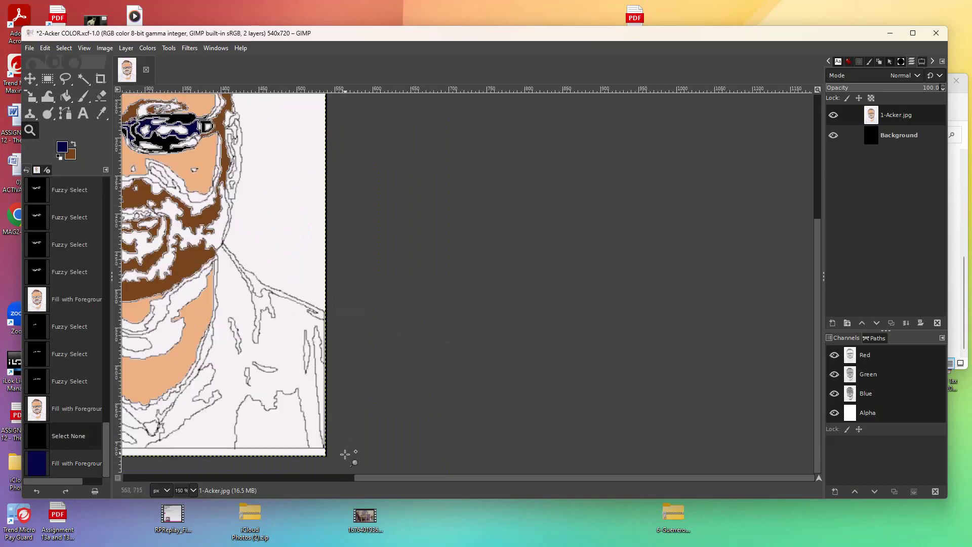
drag(421, 478, 283, 506)
drag(817, 329, 823, 253)
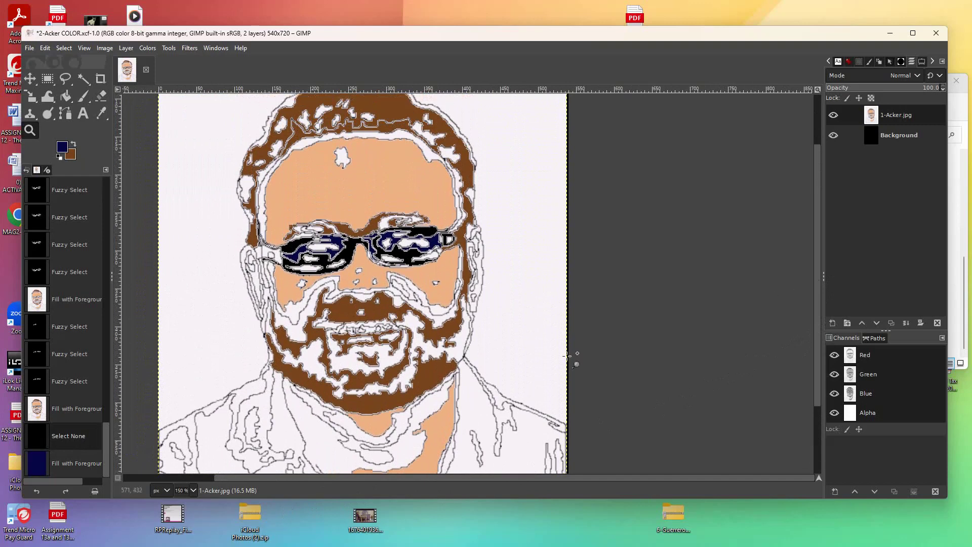
click(480, 370)
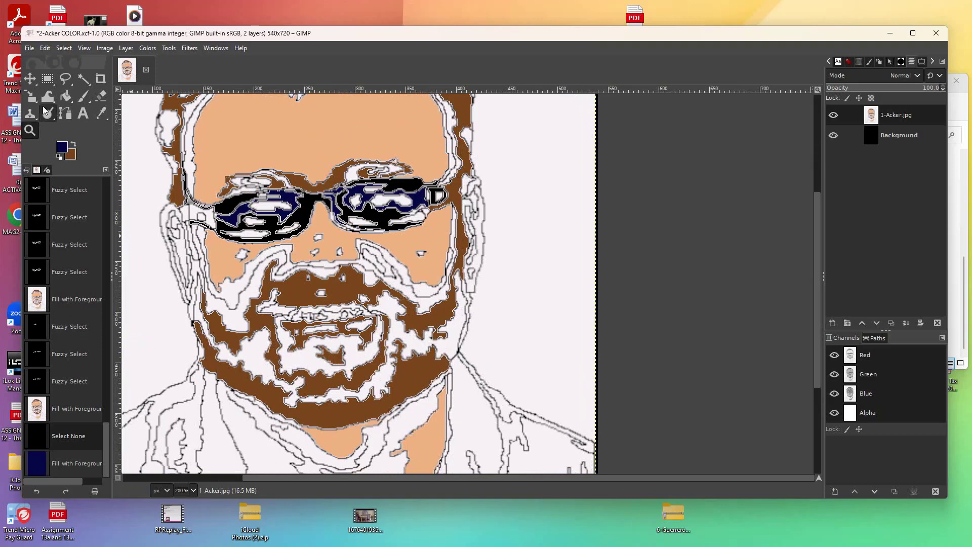
click(70, 153)
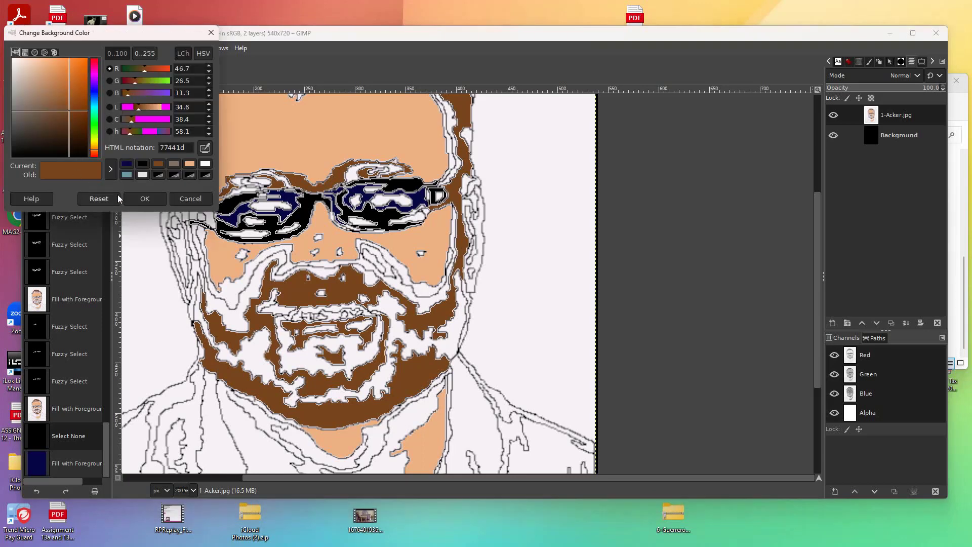
click(147, 198)
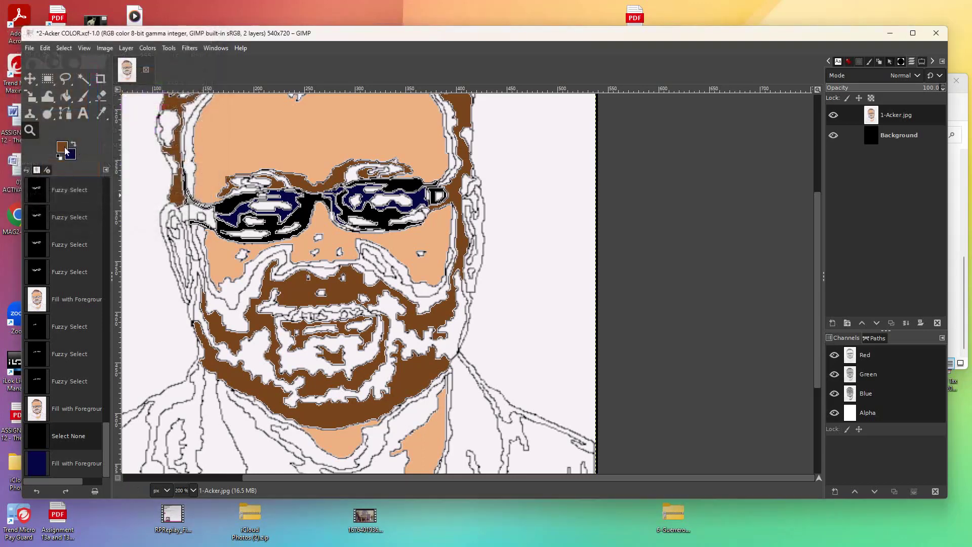
click(63, 148)
click(71, 128)
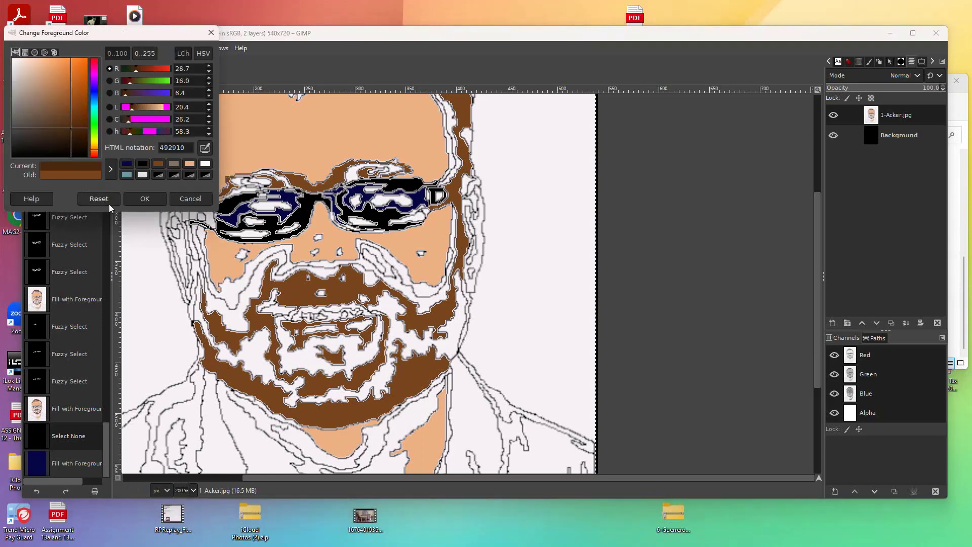
click(136, 198)
Fuzzy-select the inner regions of both eyebrows, adding each to the selection, and bucket-fill them with the dark brown.
click(65, 96)
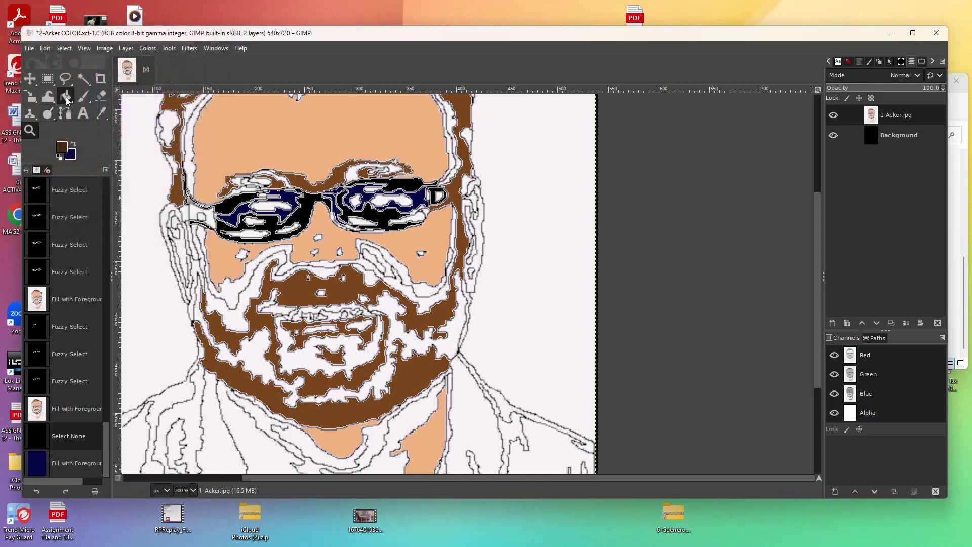
click(87, 82)
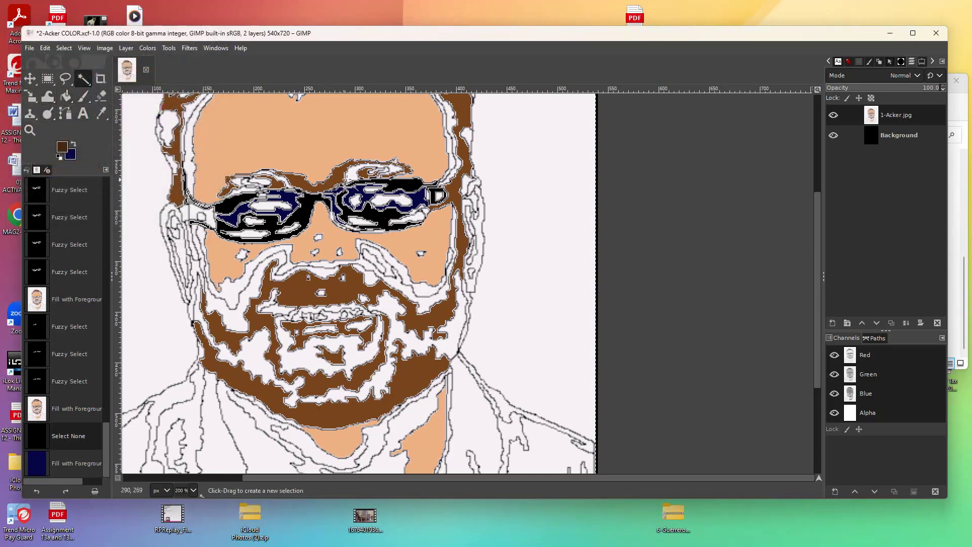
click(354, 179)
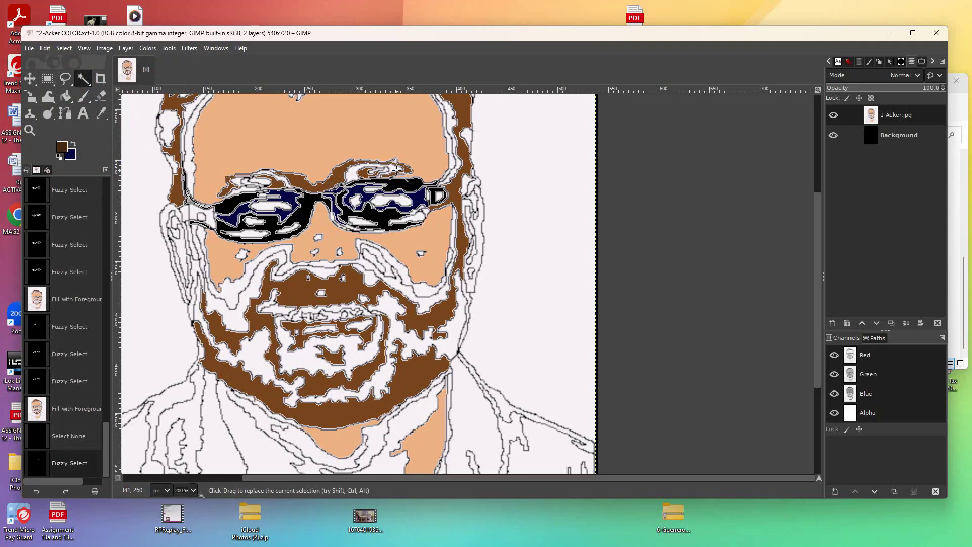
shift+click(397, 168)
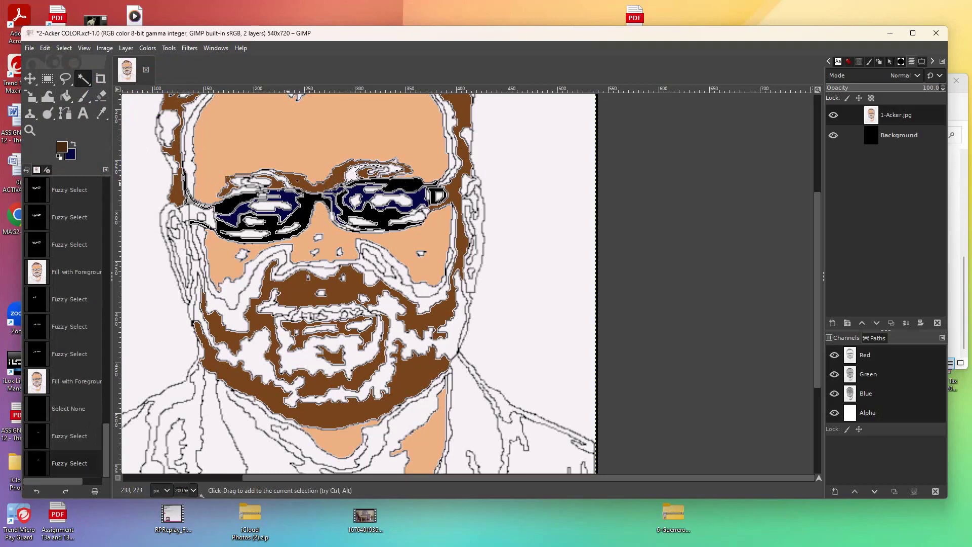
shift+click(288, 181)
shift+click(250, 198)
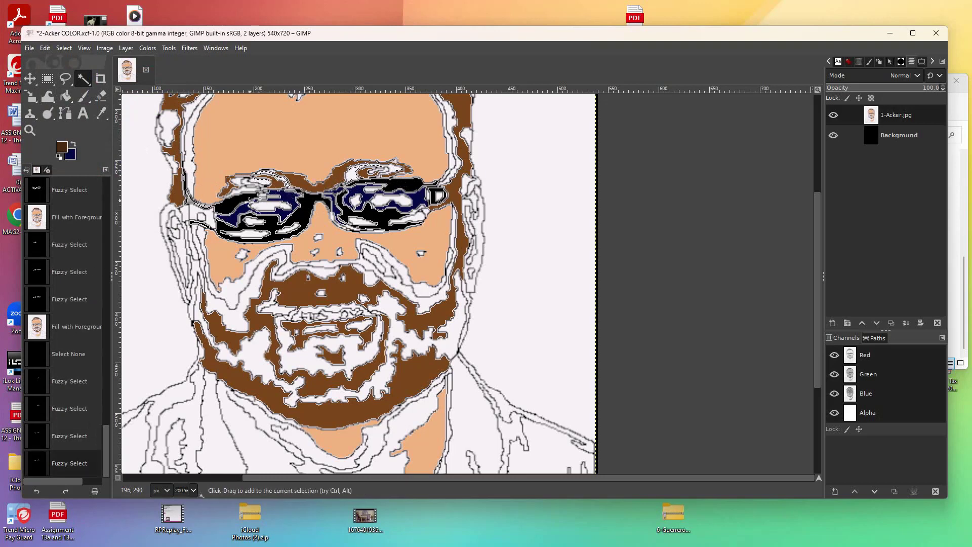
shift+click(240, 215)
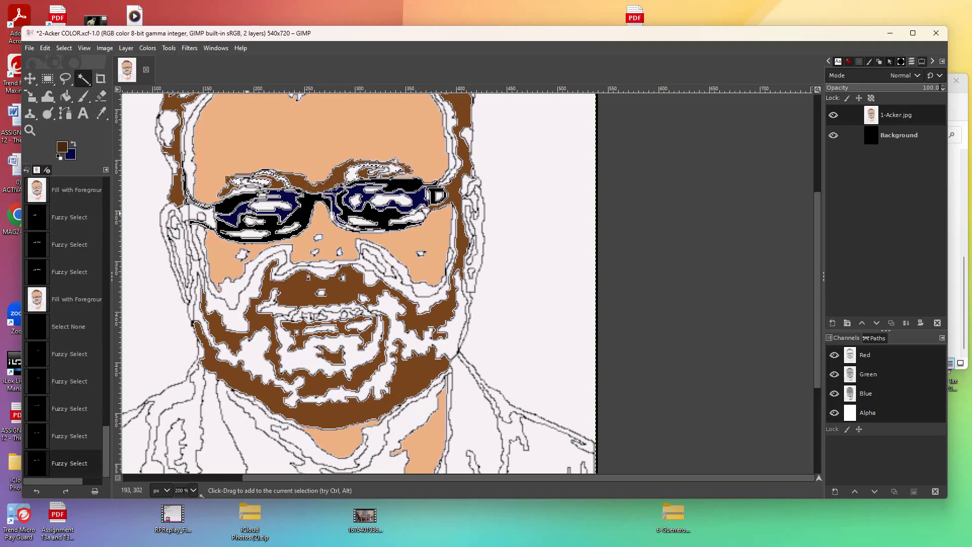
click(66, 96)
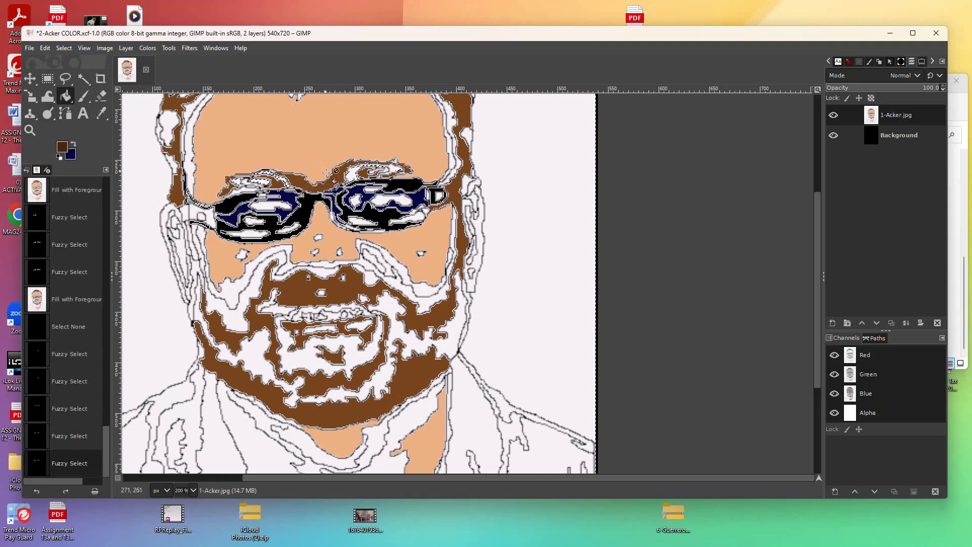
click(352, 174)
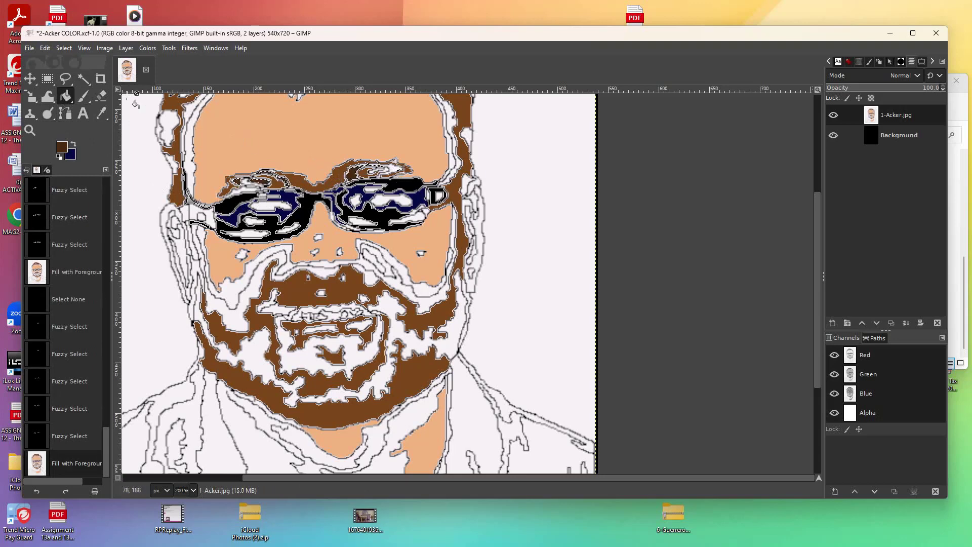
Fuzzy-select the small unfilled areas inside the right-hand eyebrow and bucket-fill them with the dark brown.
click(84, 79)
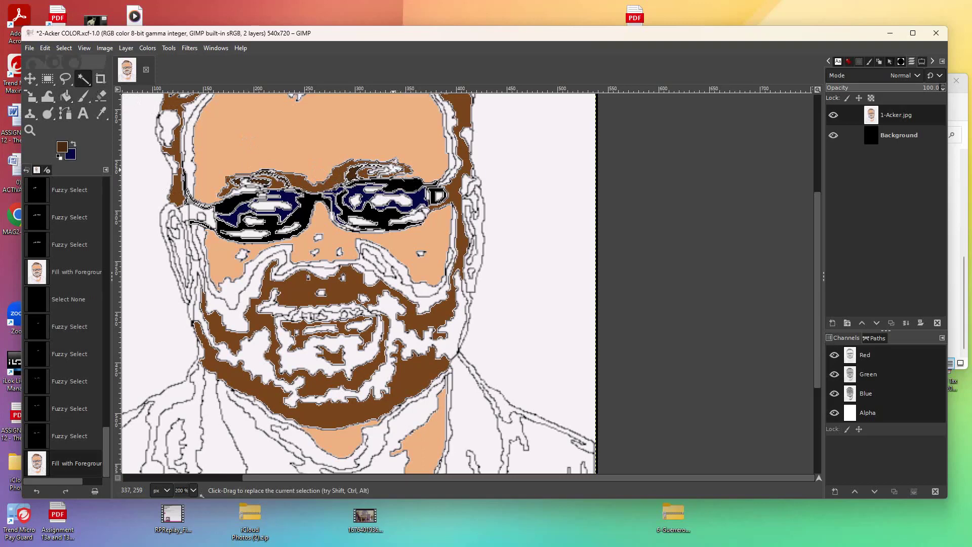
click(393, 168)
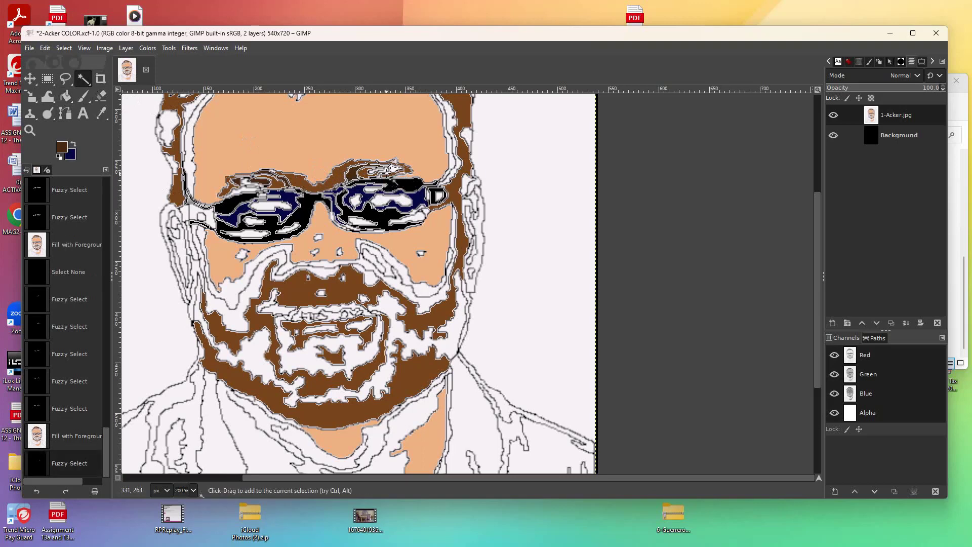
shift+click(390, 169)
click(67, 98)
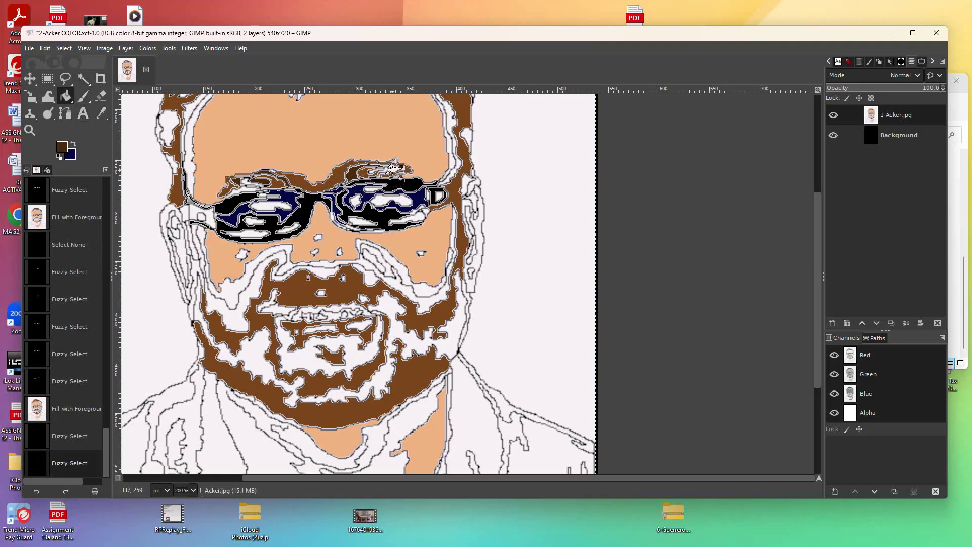
click(393, 169)
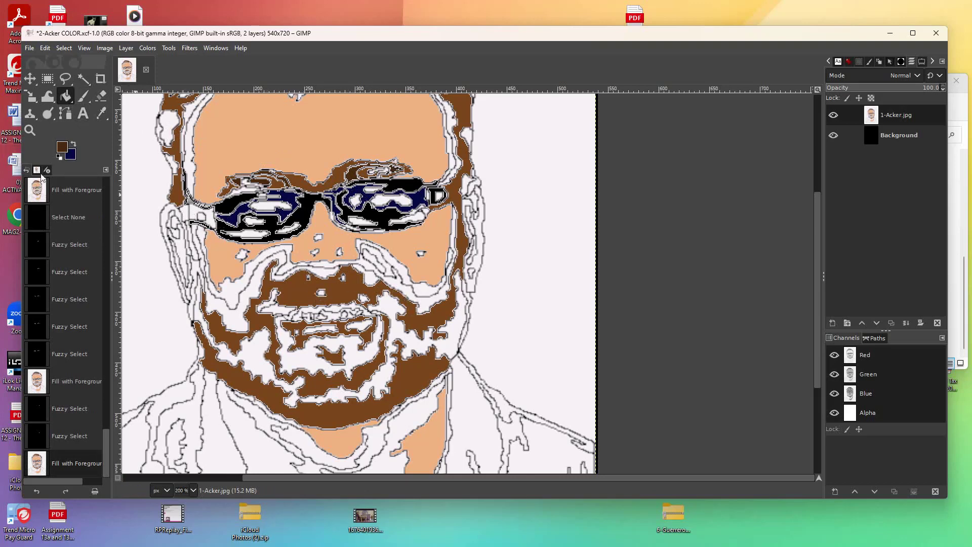
Pick the skin color from the forehead, fuzzy-select the white strip beneath the left-hand eyebrow, and bucket-fill it with that color.
click(101, 117)
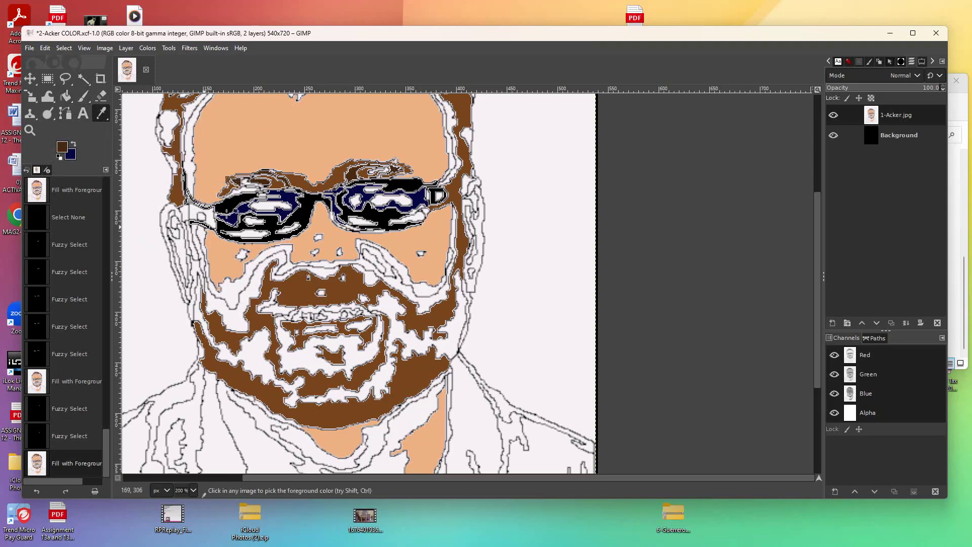
click(248, 139)
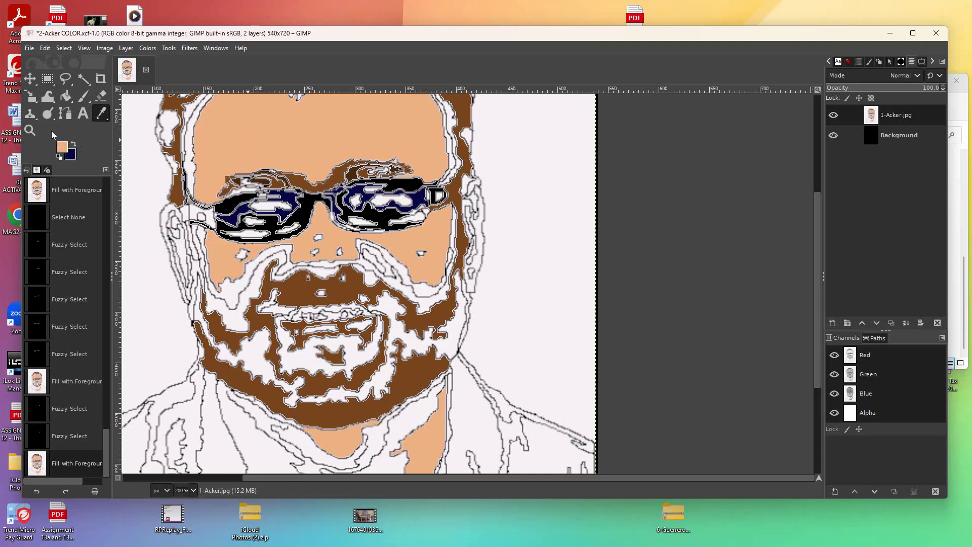
click(84, 79)
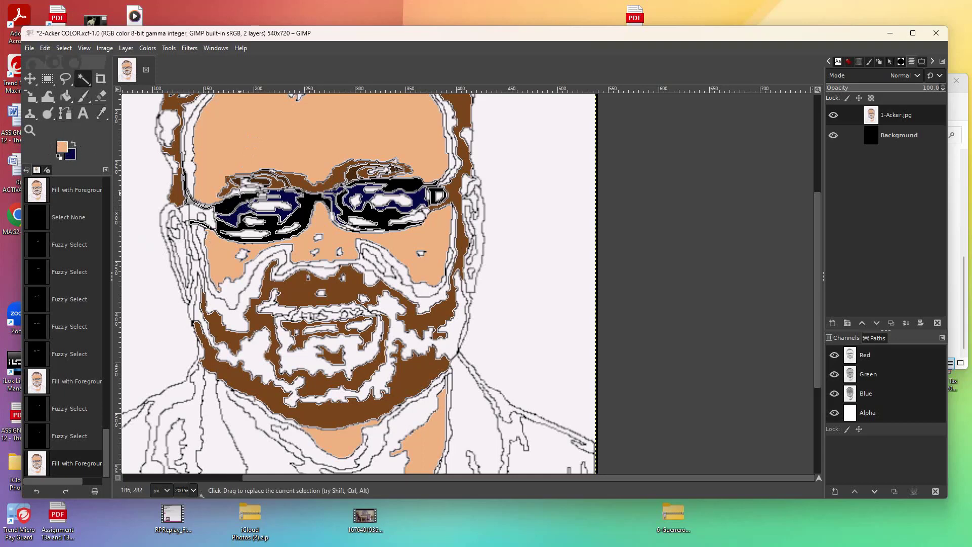
click(239, 192)
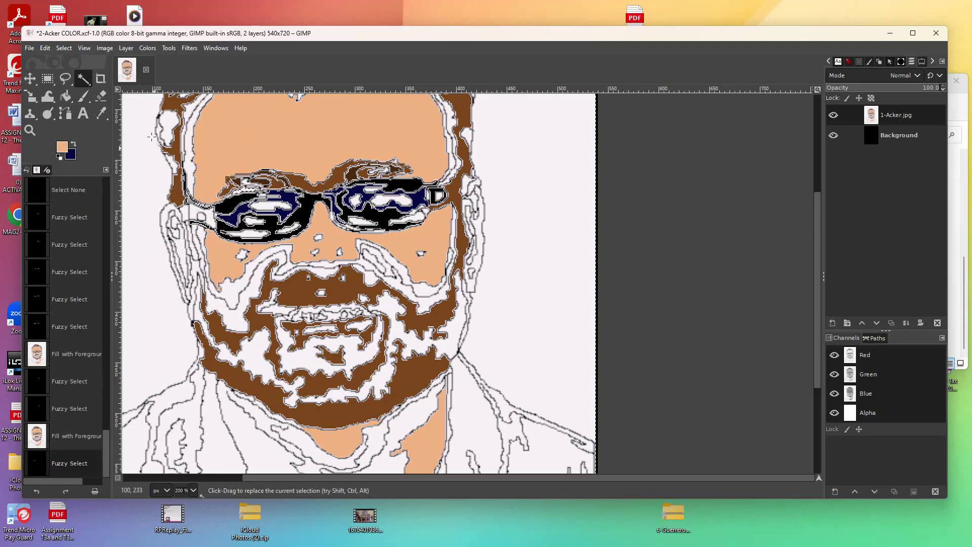
click(67, 96)
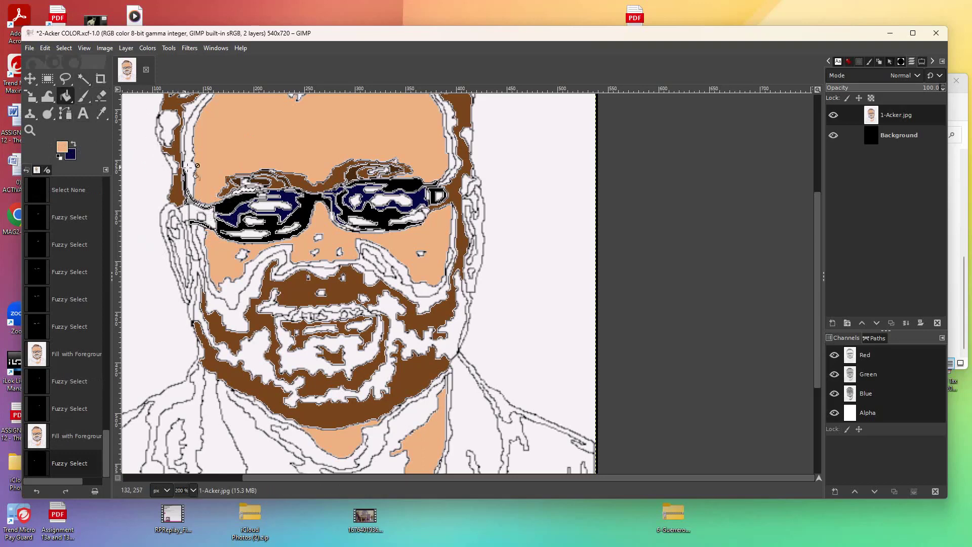
click(246, 190)
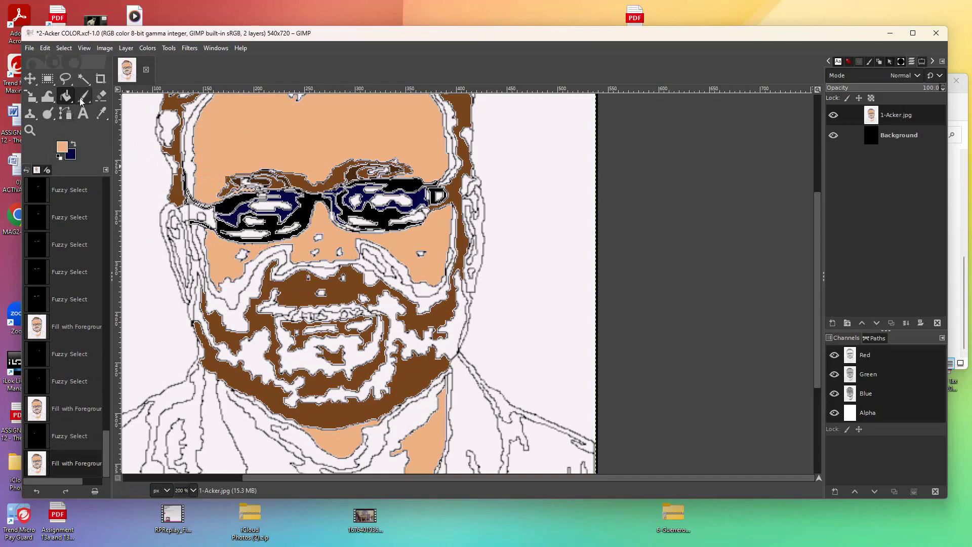
Fuzzy-select the thin gap between the left-hand eyebrow and lens frame, bucket-fill it with the skin color, and clear the selection.
click(30, 130)
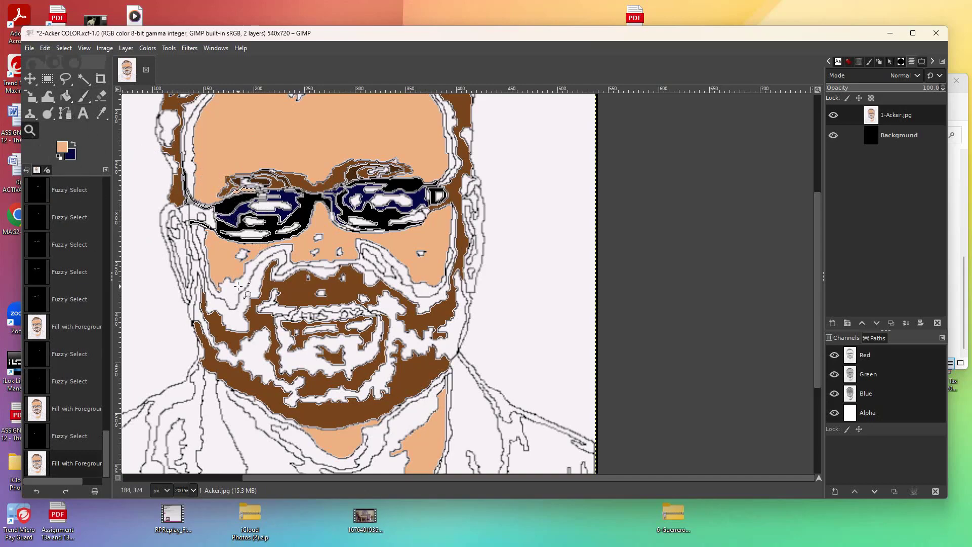
click(232, 287)
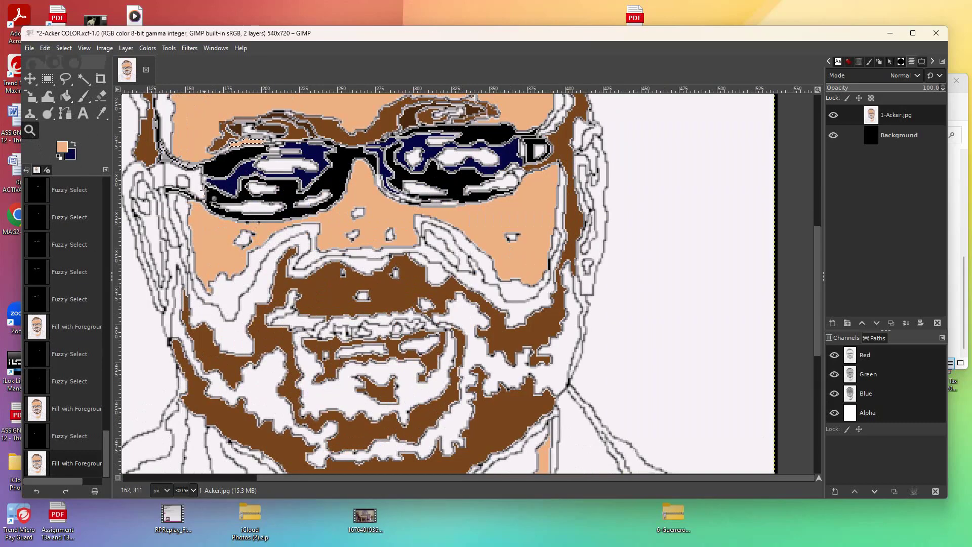
click(208, 195)
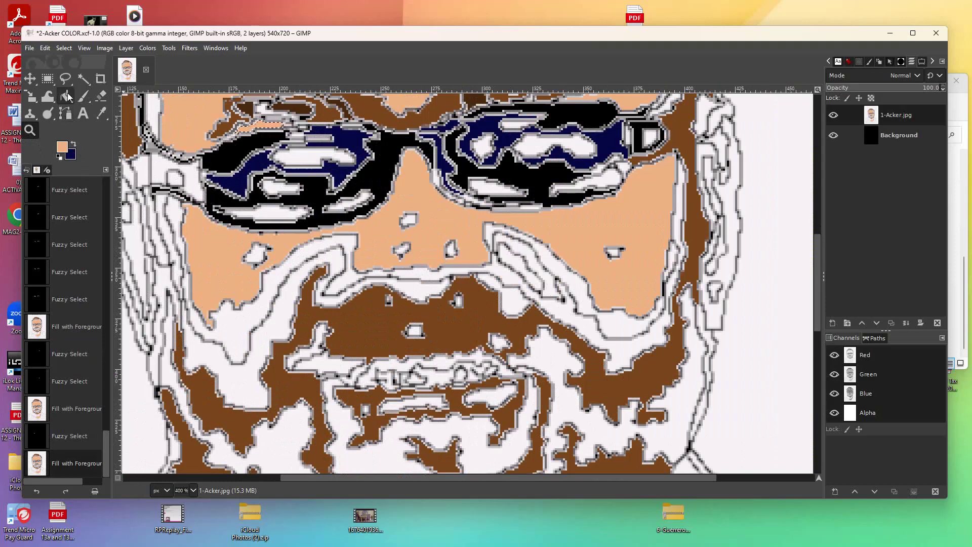
click(84, 79)
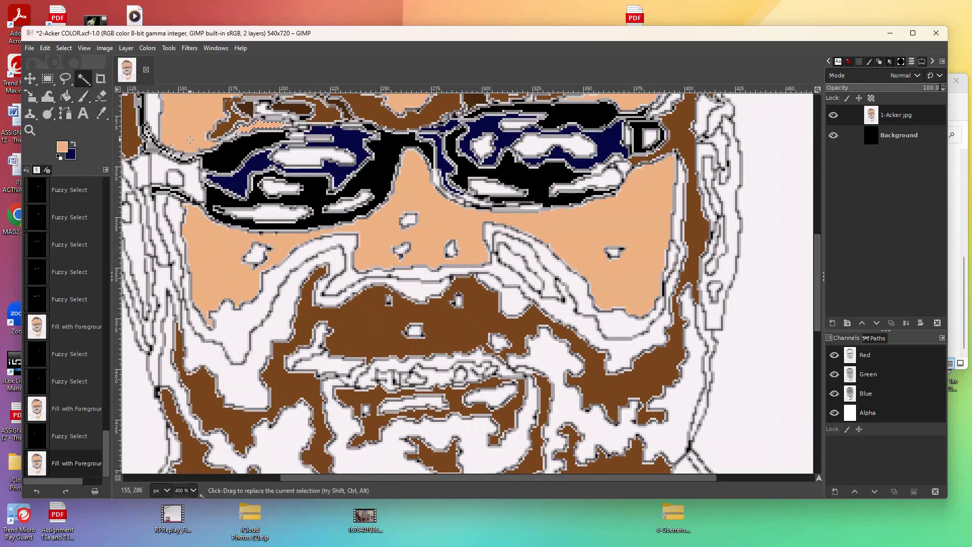
click(230, 136)
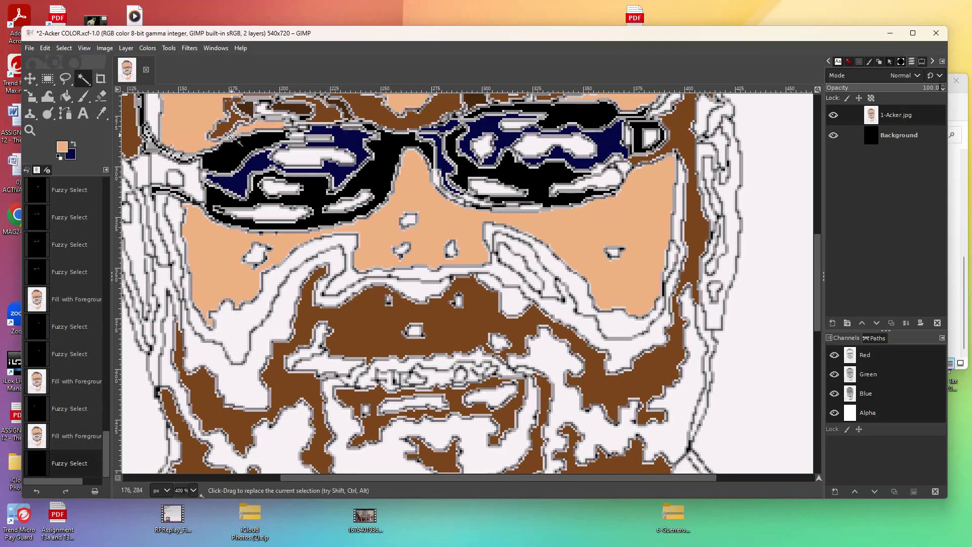
shift+click(233, 146)
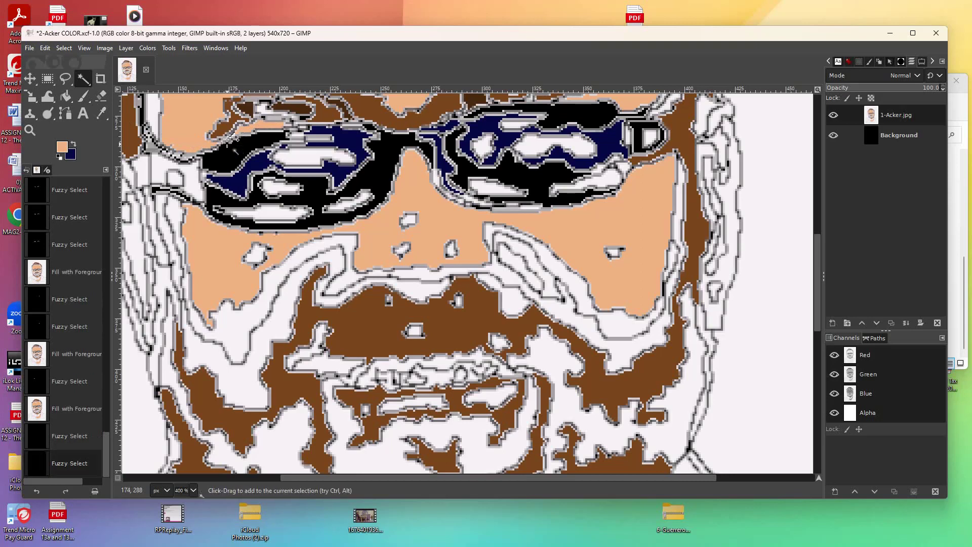
shift+click(230, 136)
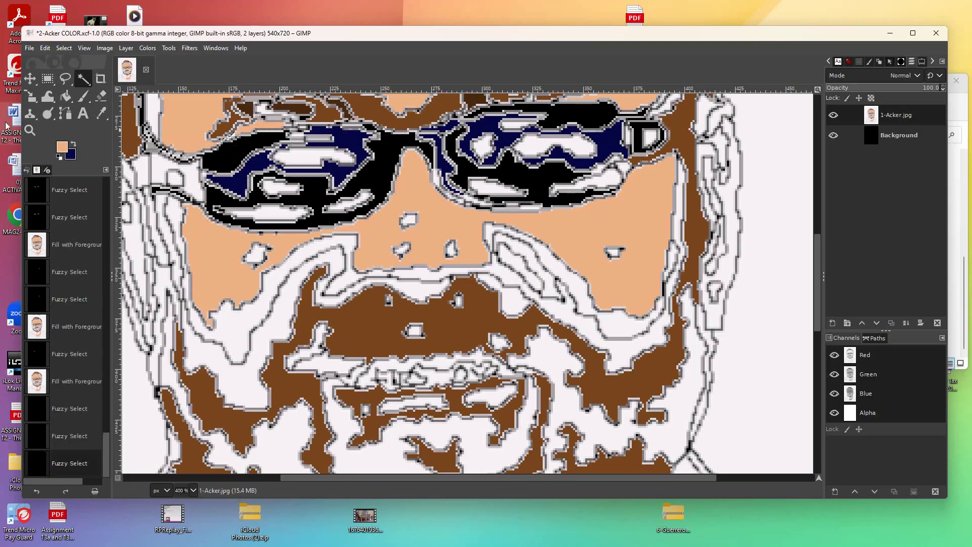
click(63, 98)
click(231, 137)
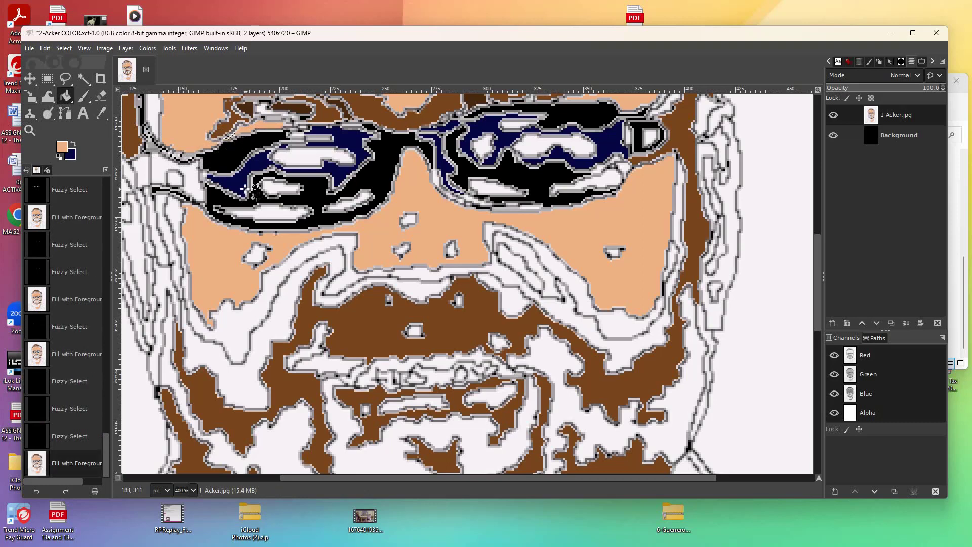
key(ctrl+shift+a)
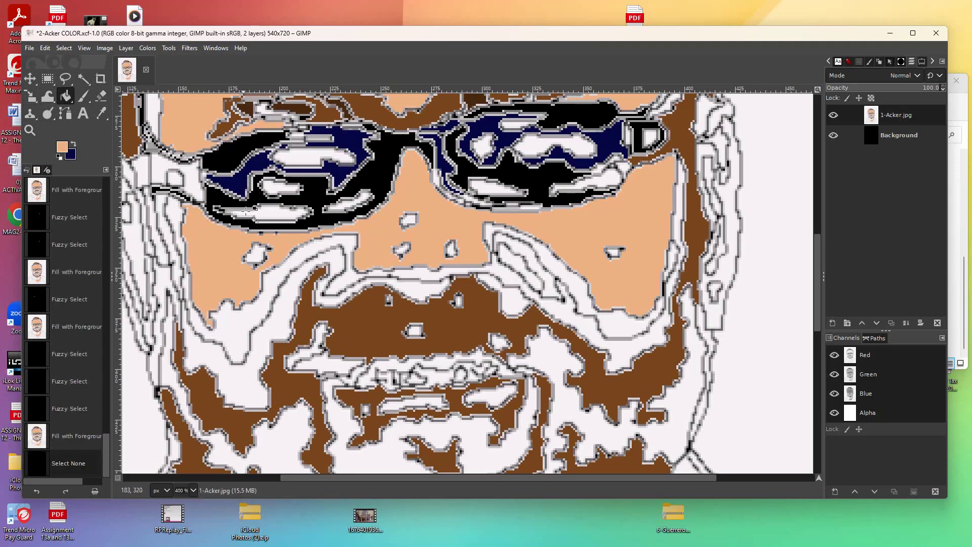
click(34, 132)
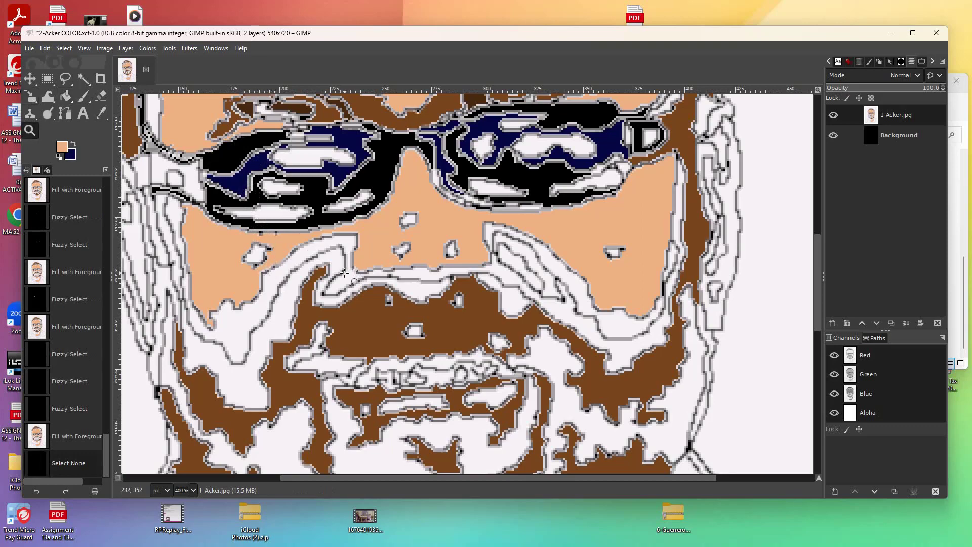
ctrl+click(344, 273)
ctrl+click(344, 272)
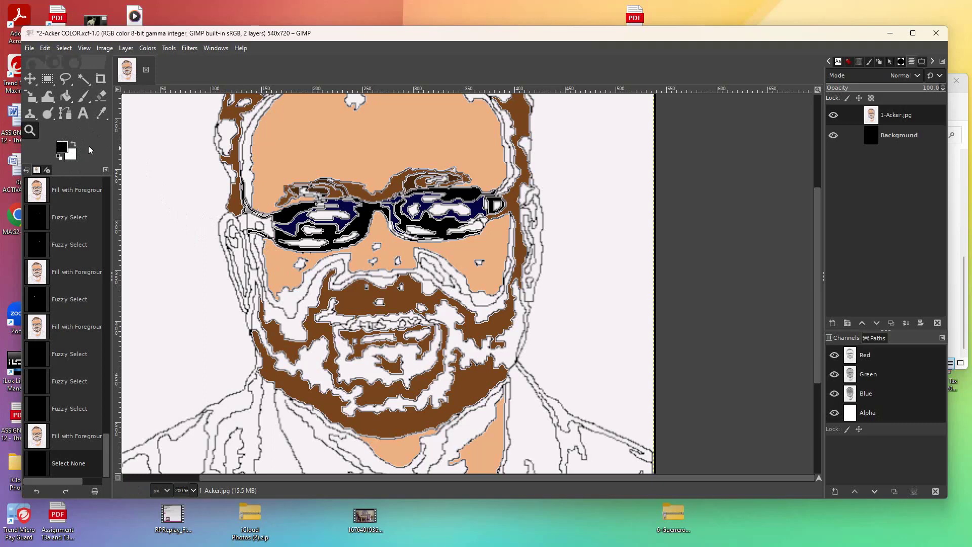
Fuzzy-select the unfilled sections of the left-hand glasses temple, bucket-fill them with black, and clear the selection.
click(70, 158)
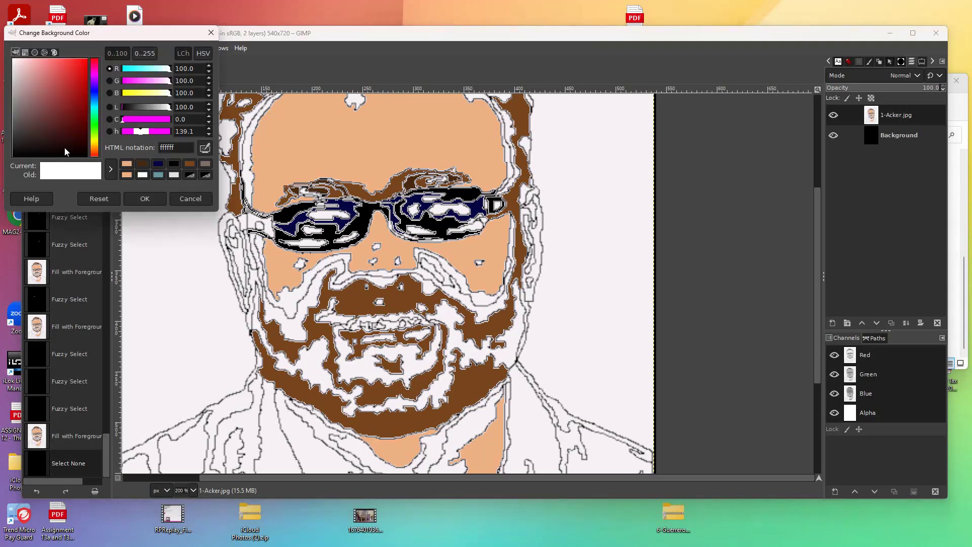
click(134, 198)
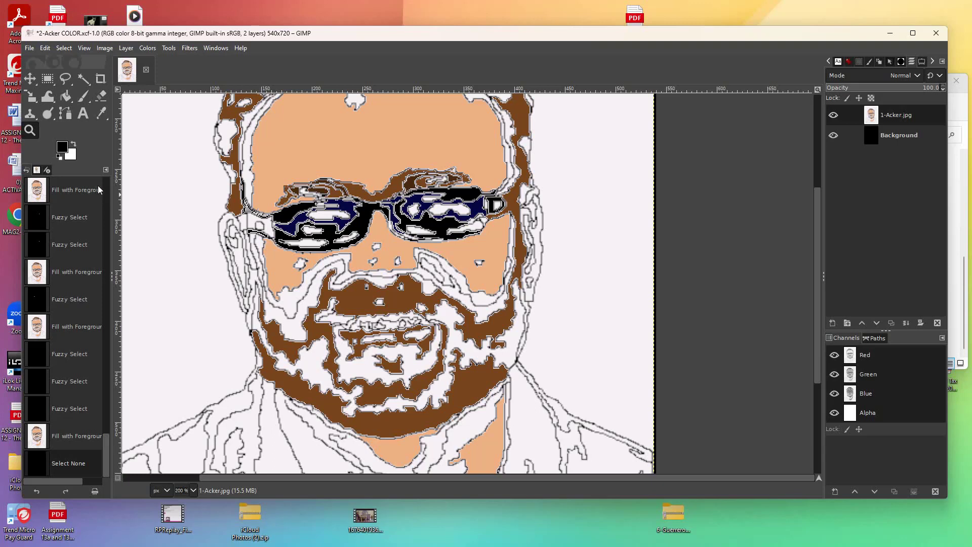
click(83, 79)
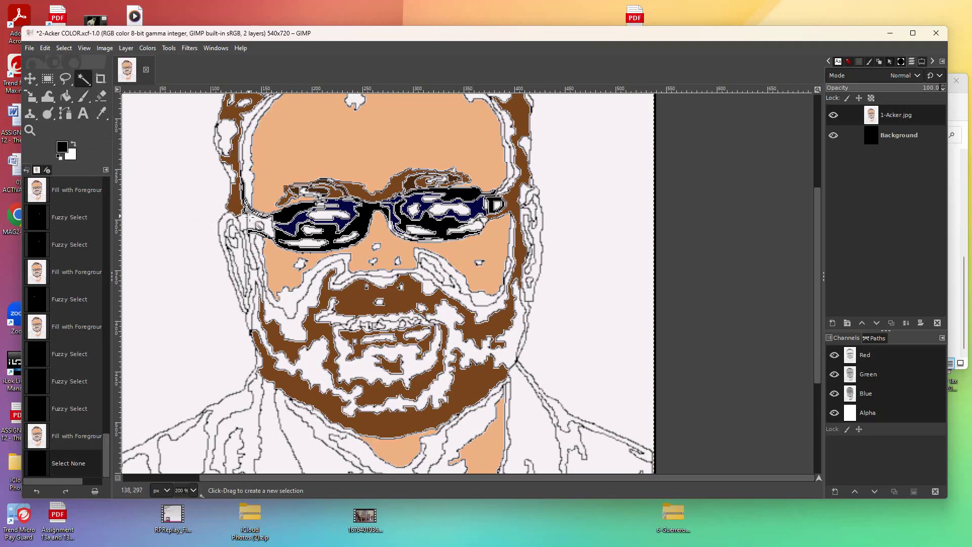
click(237, 221)
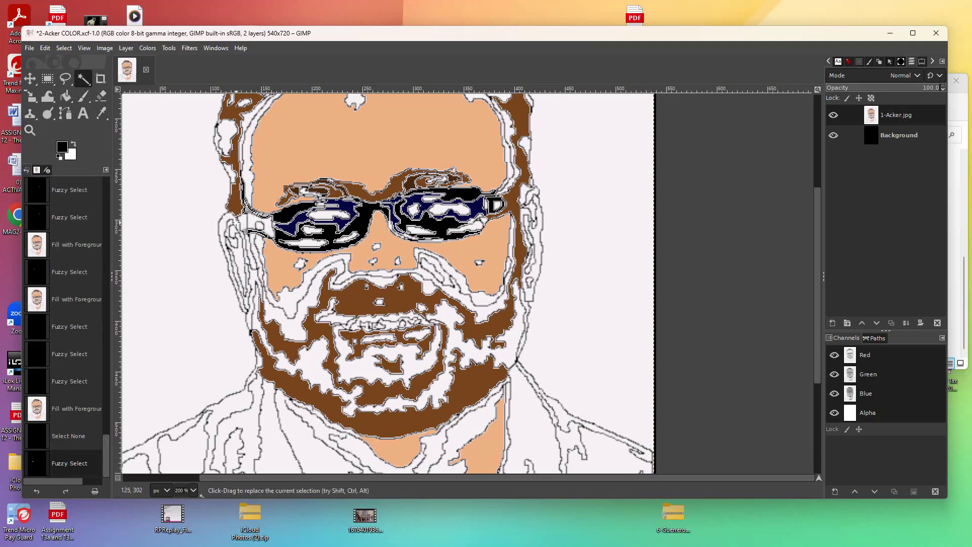
click(244, 219)
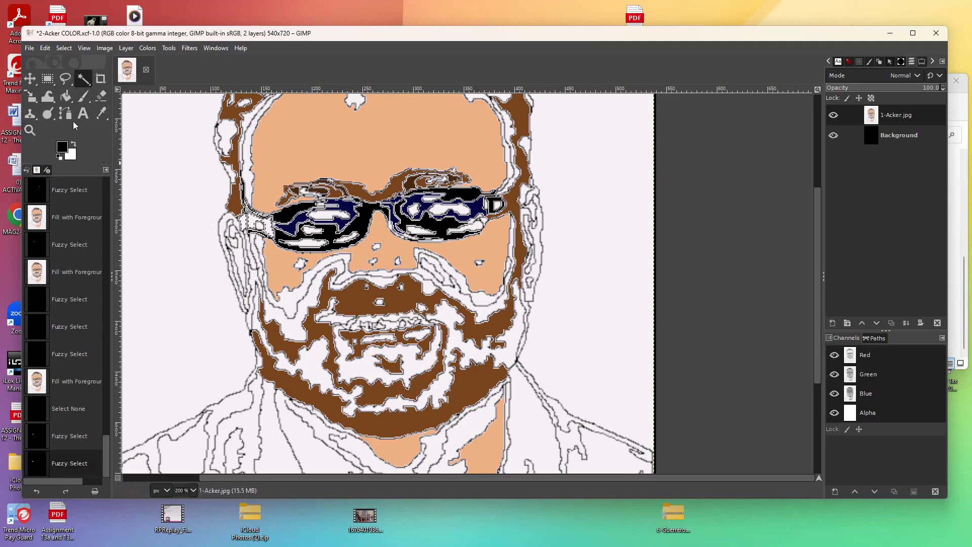
click(66, 96)
click(271, 228)
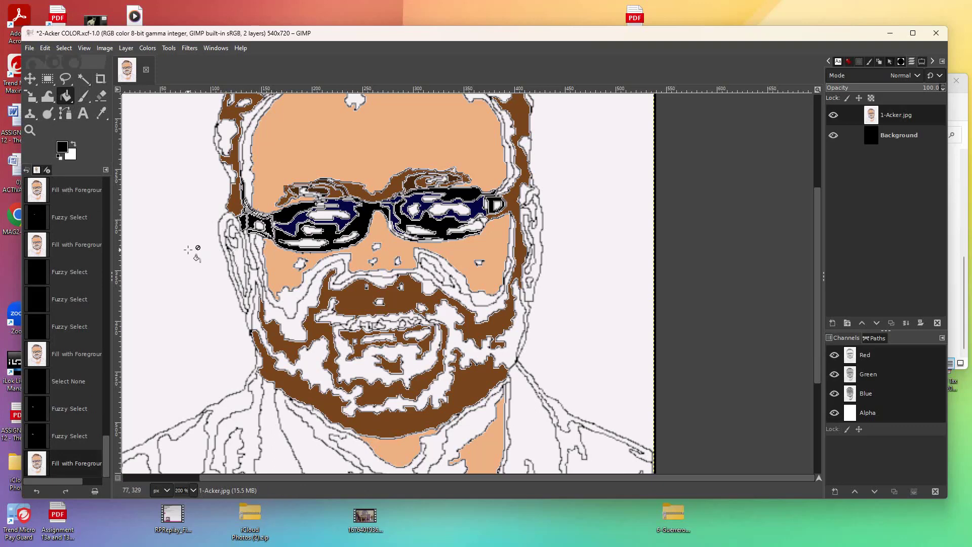
key(ctrl+shift+a)
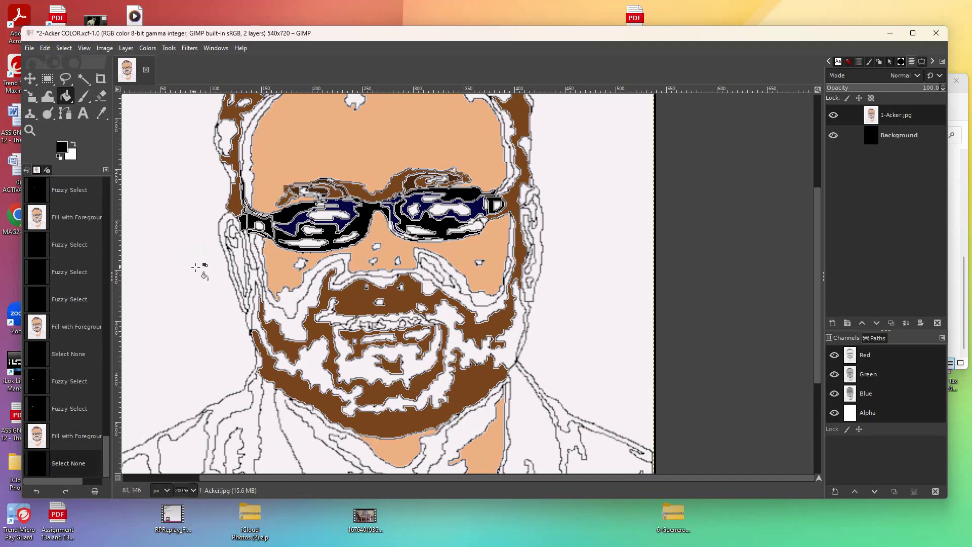
Fuzzy-select the larger white reflections in both lenses of the glasses, adding each one to the selection.
click(84, 78)
click(314, 248)
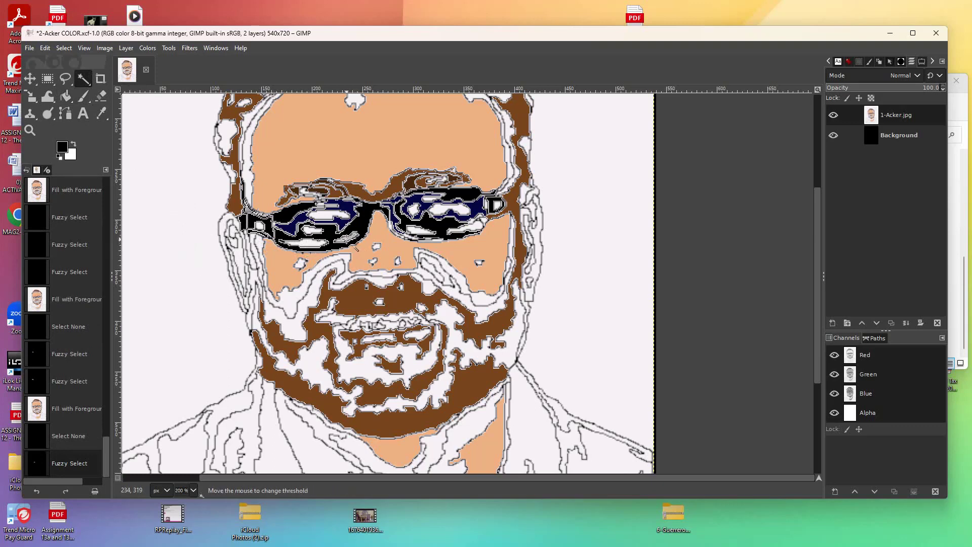
shift+click(356, 249)
shift+click(418, 237)
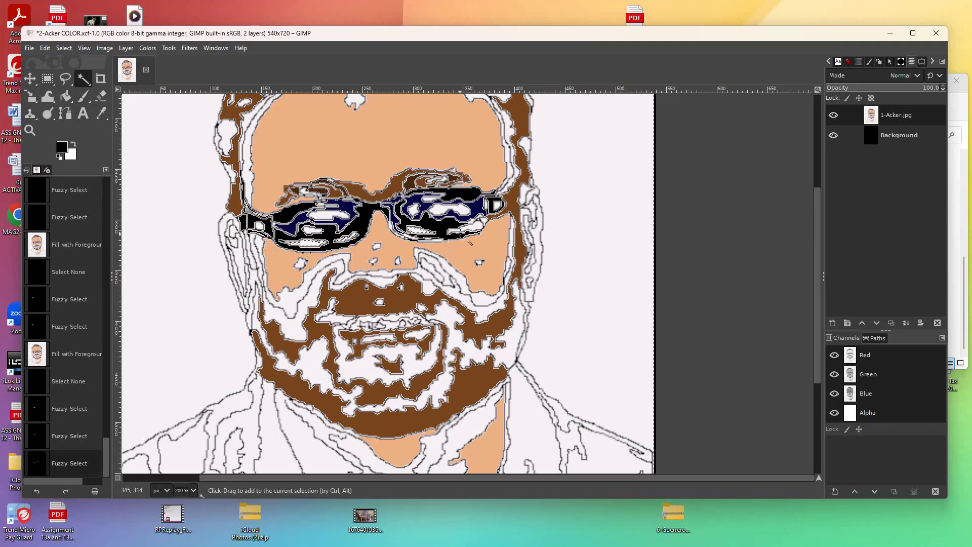
shift+click(476, 228)
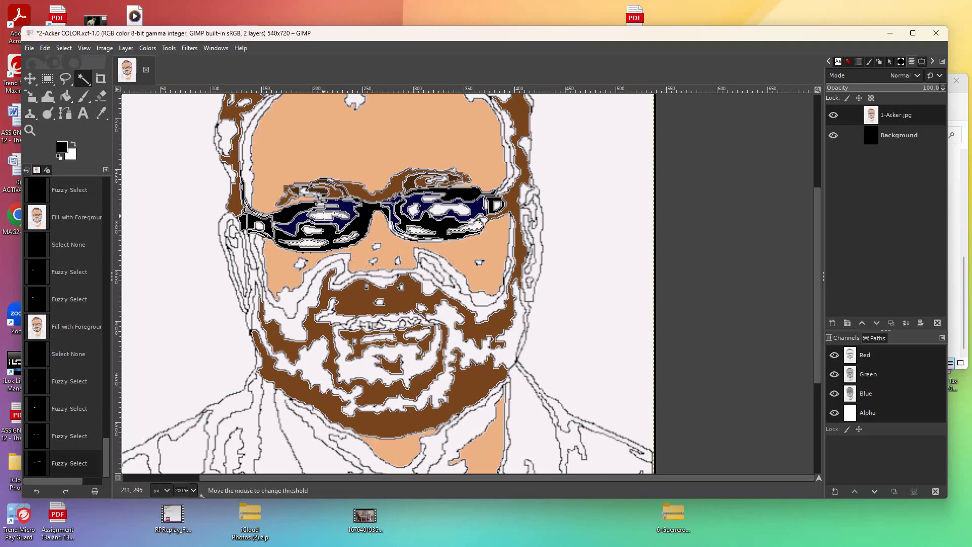
shift+click(324, 215)
shift+click(354, 241)
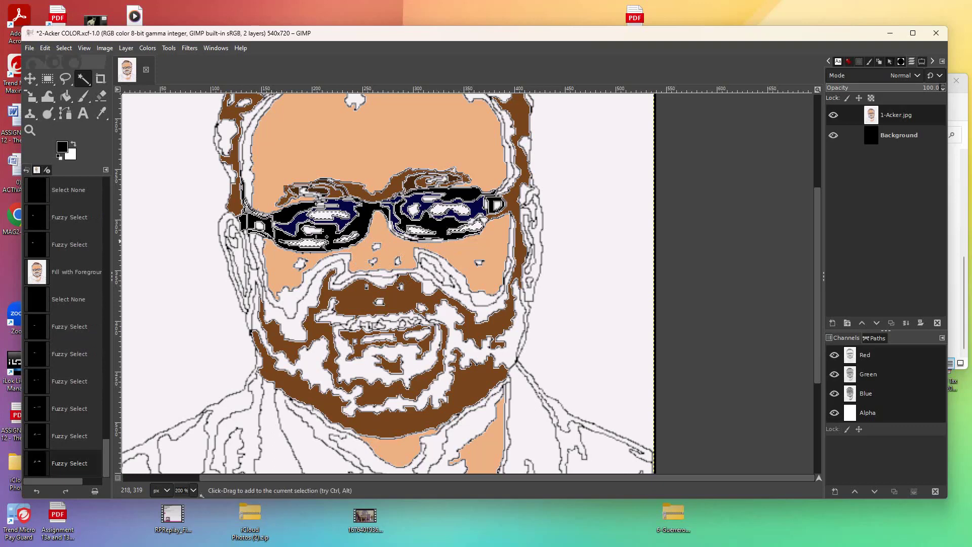
Set the foreground color to the grayish pink ad9999, bucket-fill the selected lens reflections with it, and clear the selection.
click(74, 145)
click(65, 151)
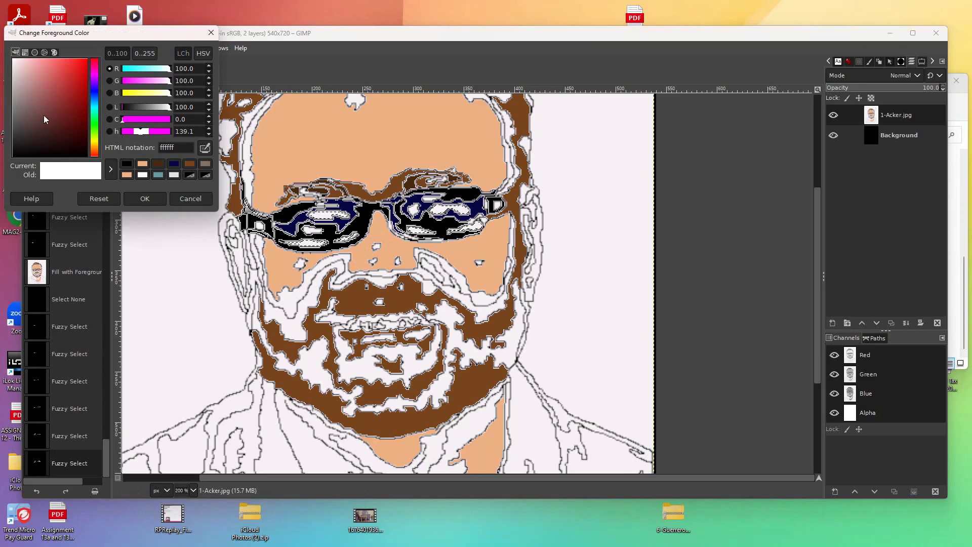
click(20, 90)
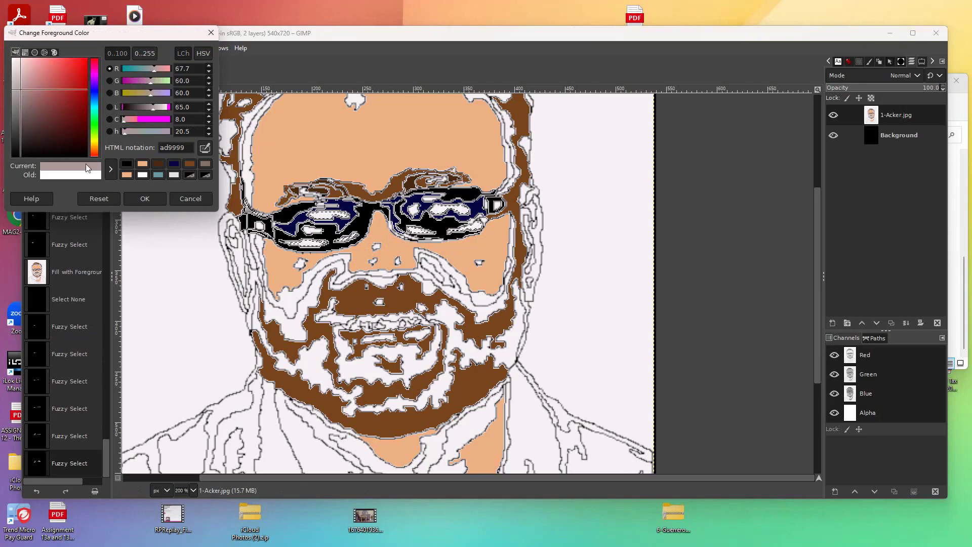
click(144, 199)
click(64, 98)
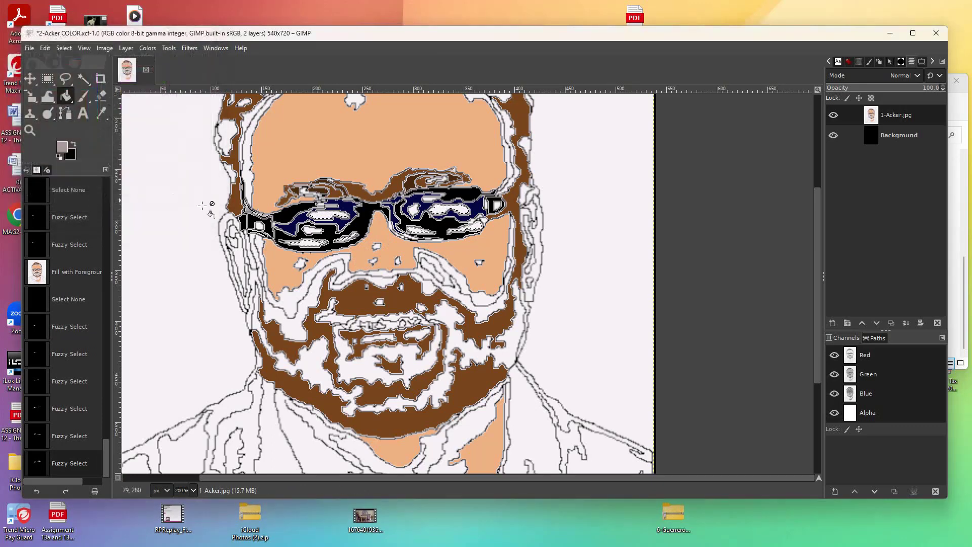
click(323, 216)
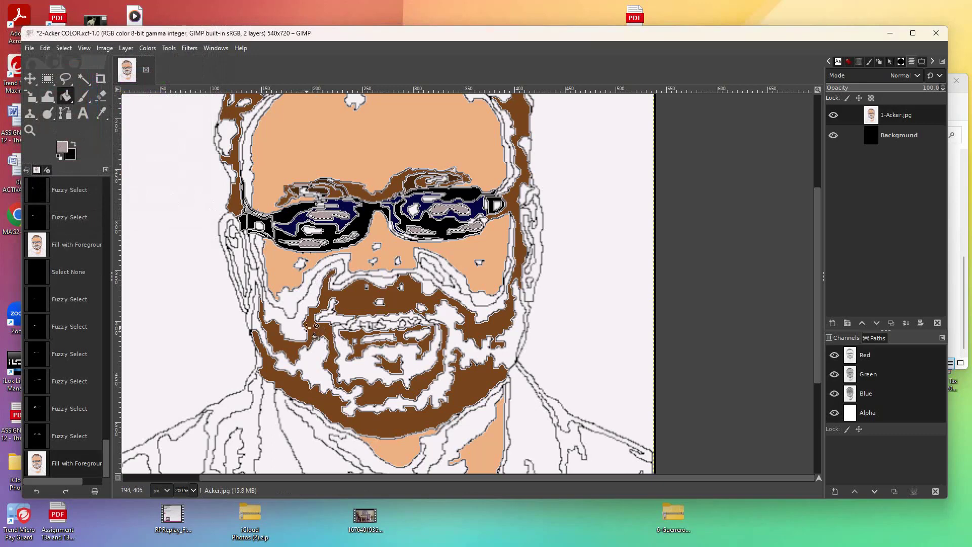
key(shift+ctrl+a)
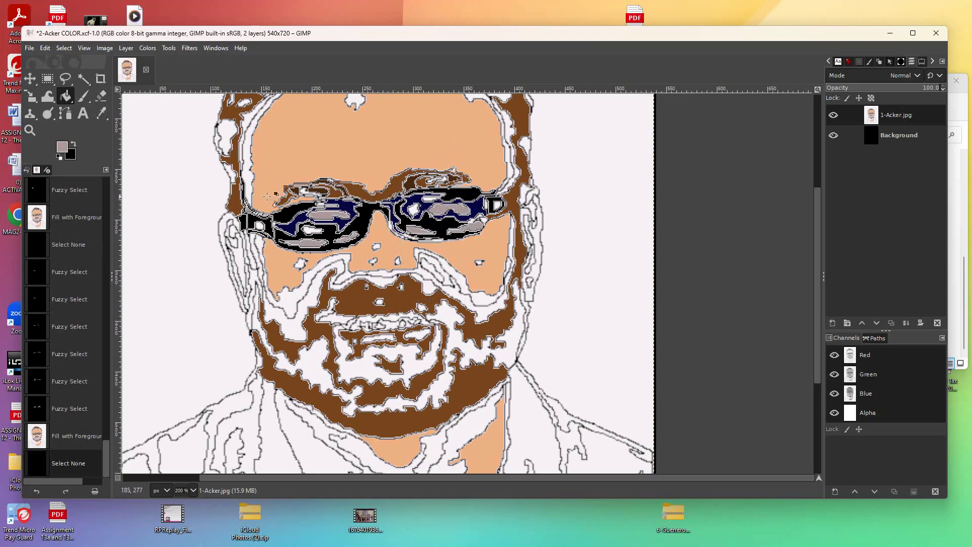
Fuzzy-select the small white gaps inside both eyebrows, adding each one to the selection.
click(83, 81)
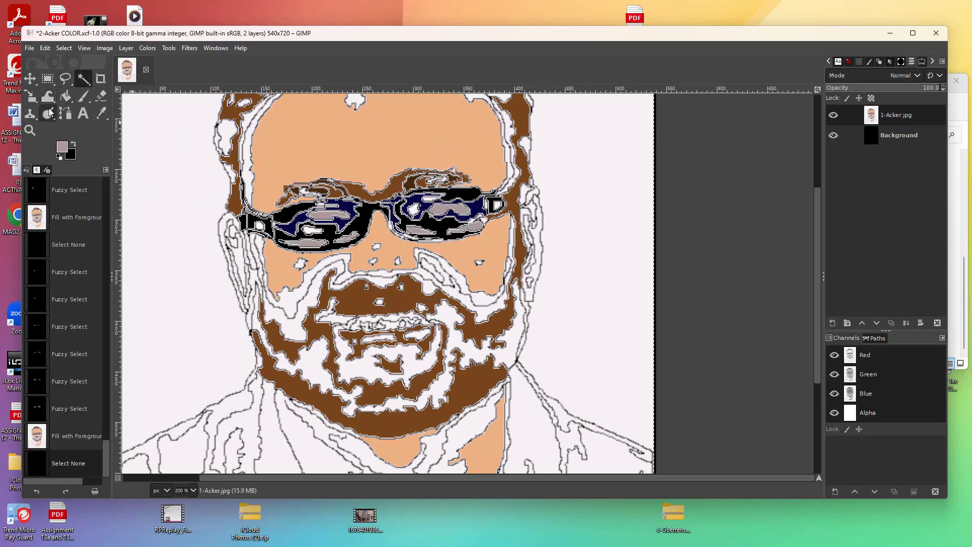
click(32, 126)
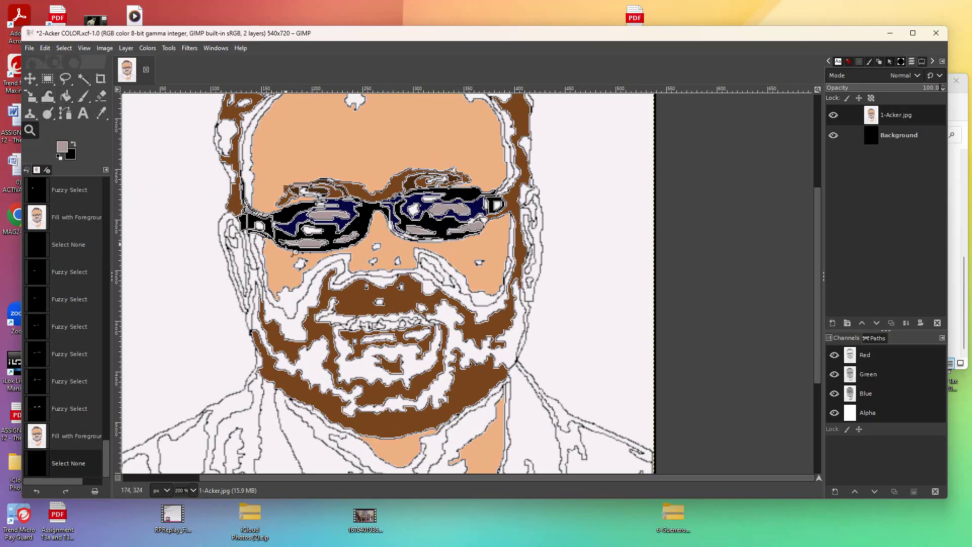
click(291, 250)
click(291, 249)
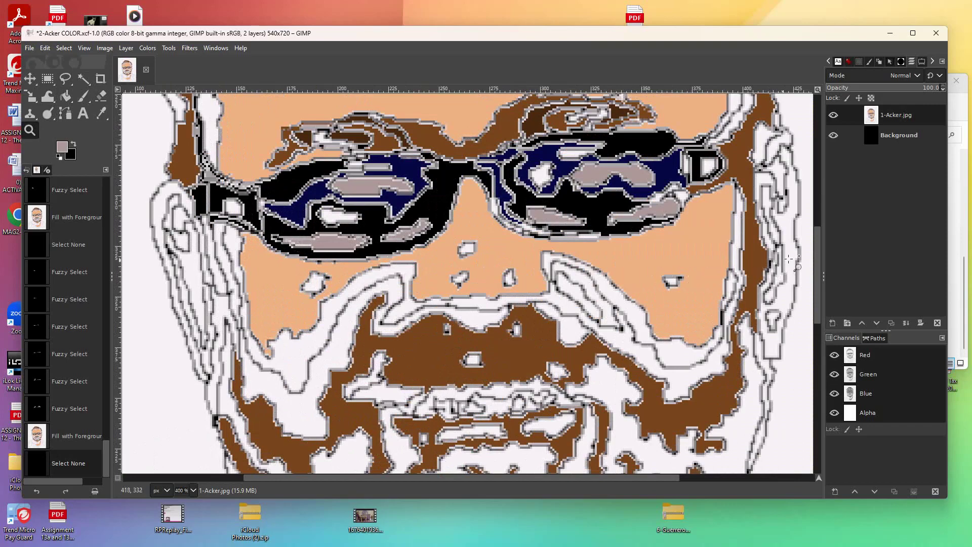
drag(815, 247, 813, 213)
click(83, 79)
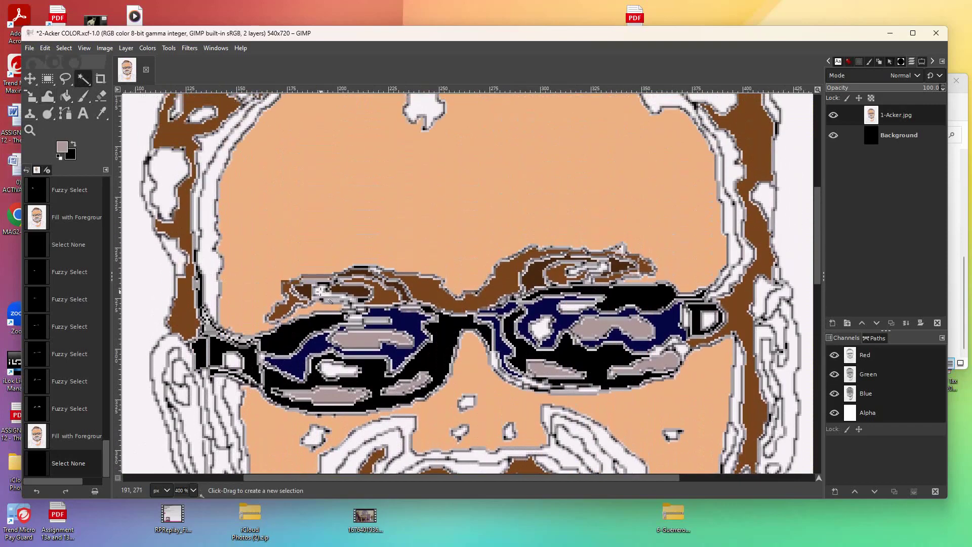
click(321, 291)
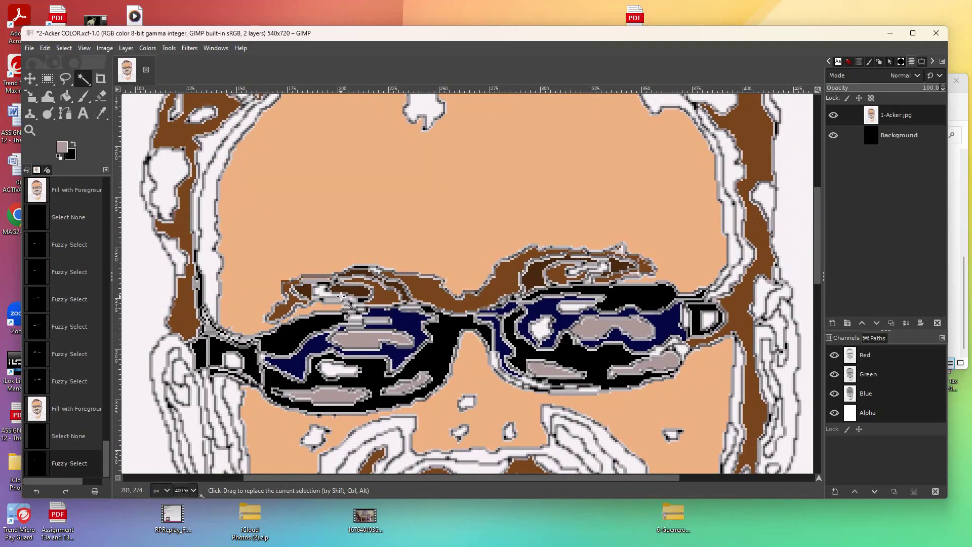
shift+click(344, 301)
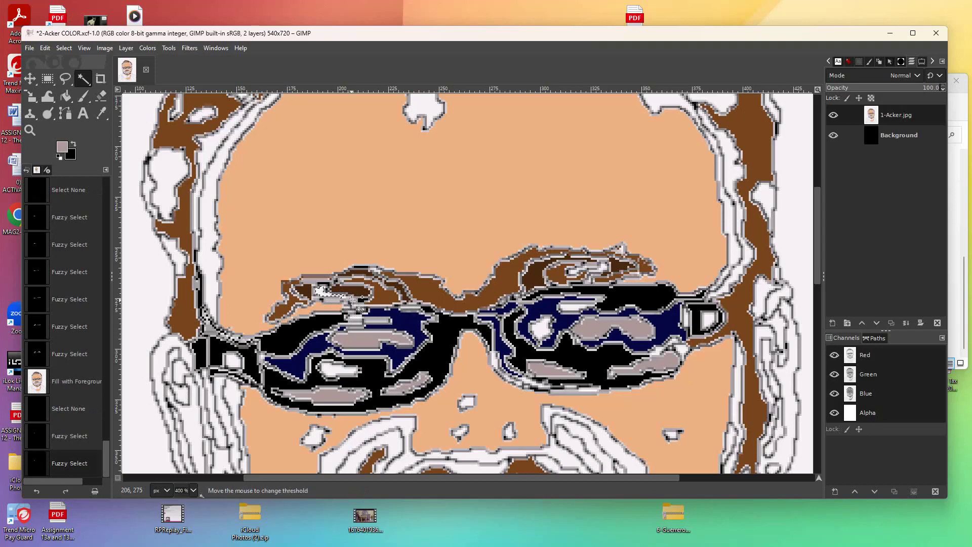
shift+click(347, 305)
shift+click(353, 299)
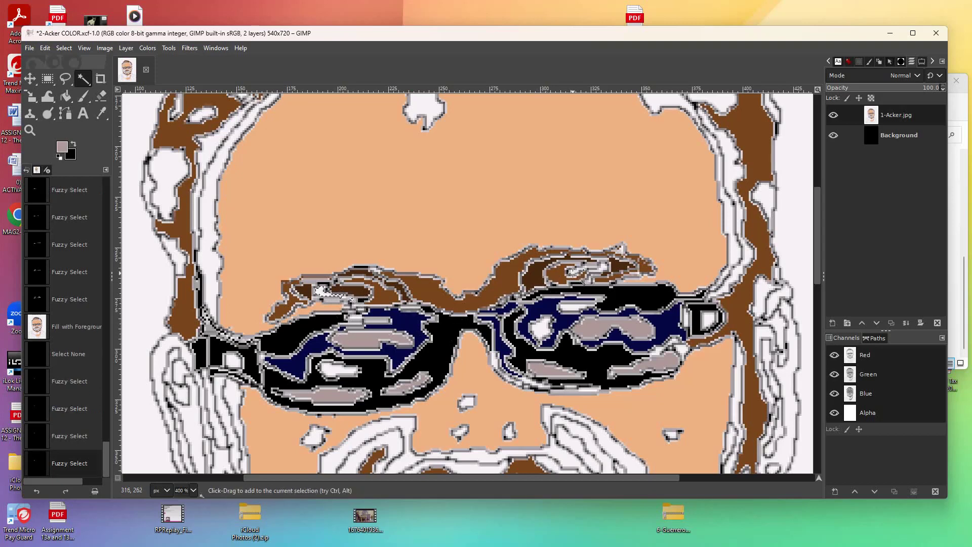
shift+click(572, 272)
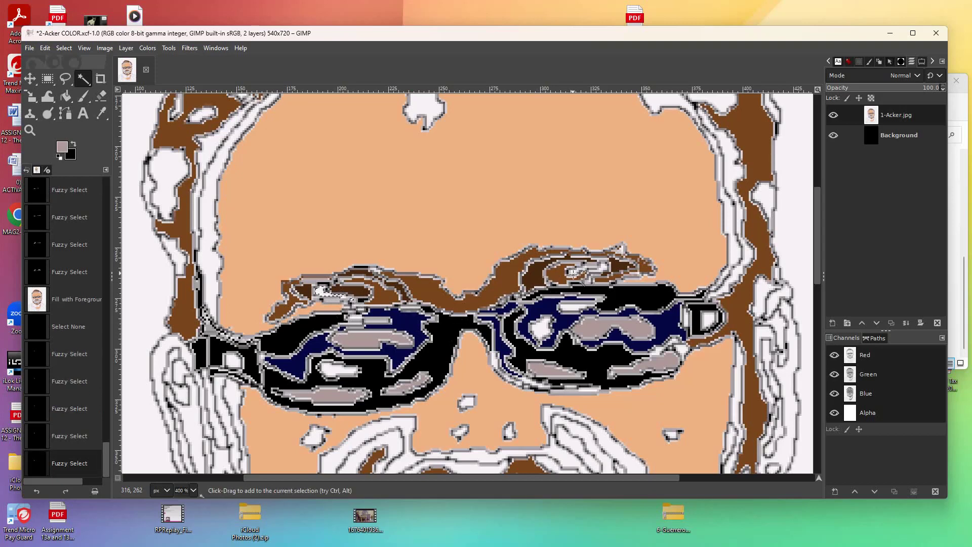
shift+click(601, 270)
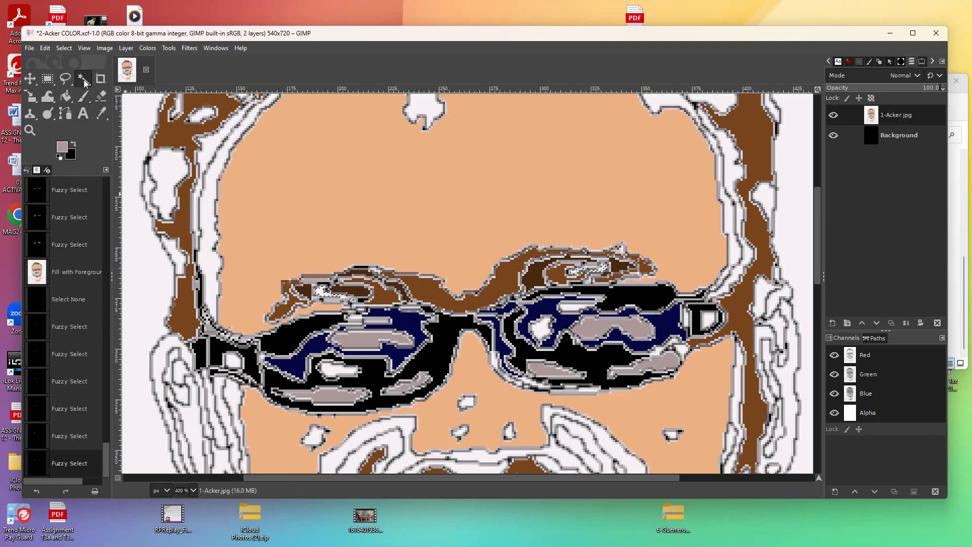
Pick the dark brown from the left-hand eyebrow, bucket-fill the selected eyebrow gaps with it, and clear the selection.
click(102, 113)
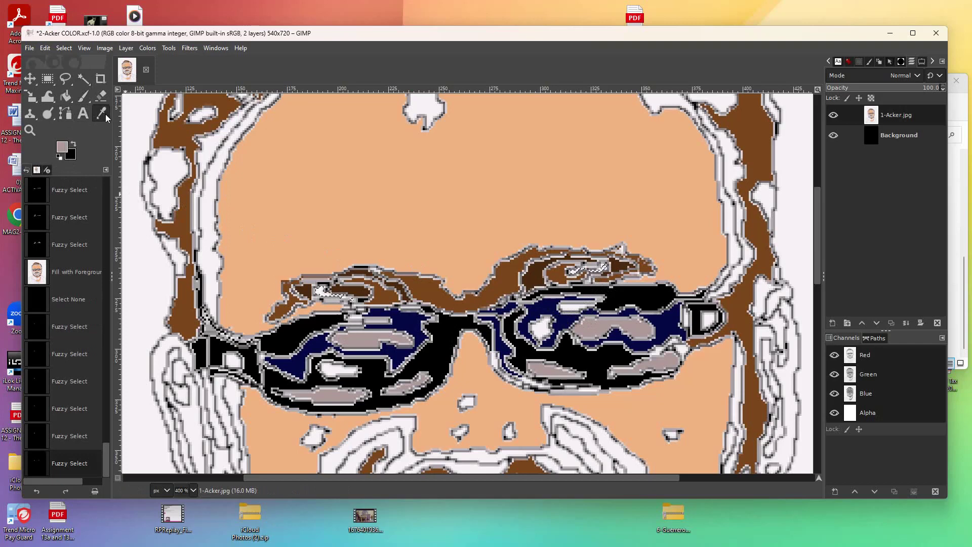
click(399, 284)
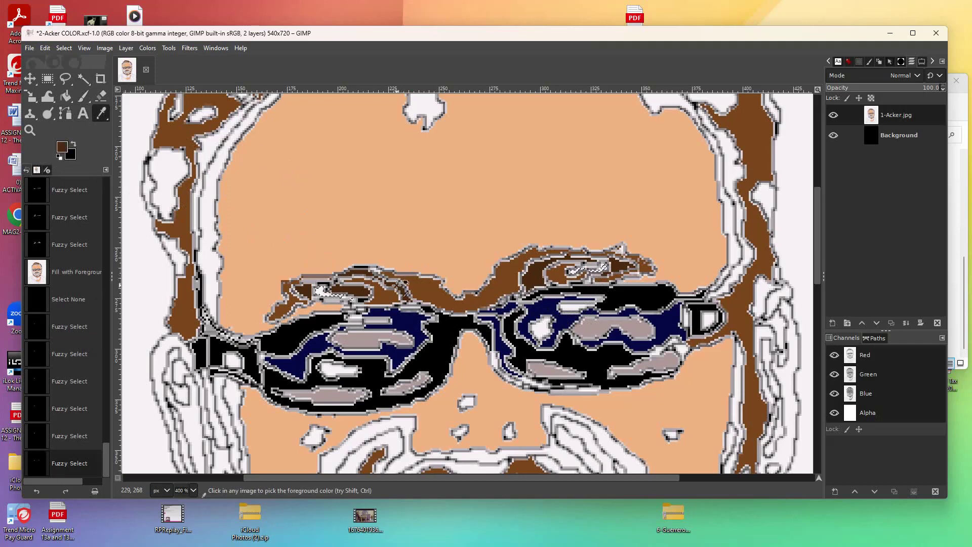
click(63, 102)
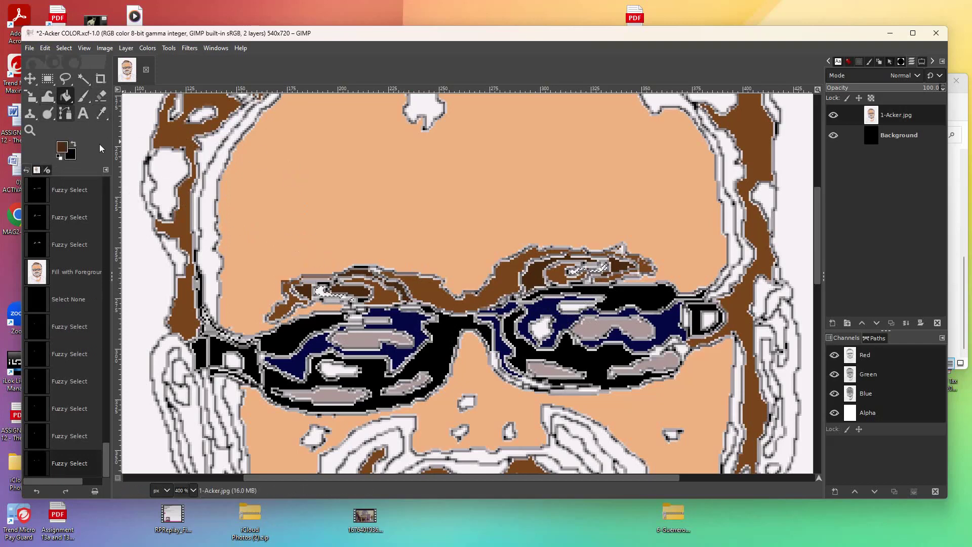
click(329, 296)
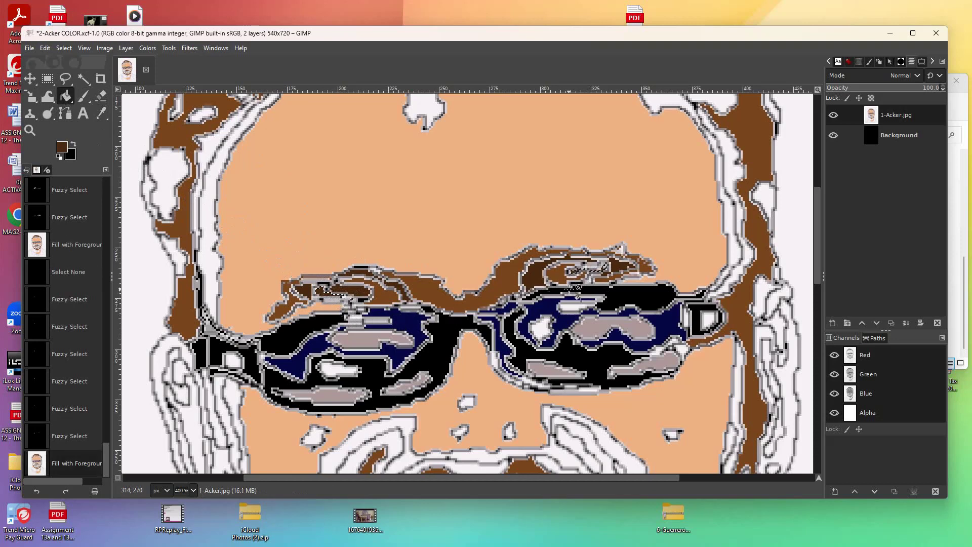
key(shift+ctrl+a)
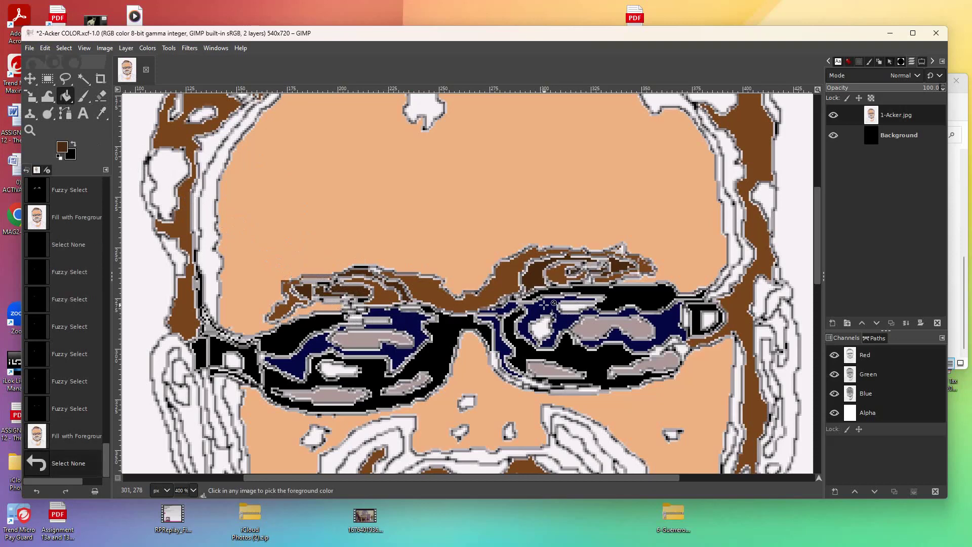
scroll(463, 363, up, 4)
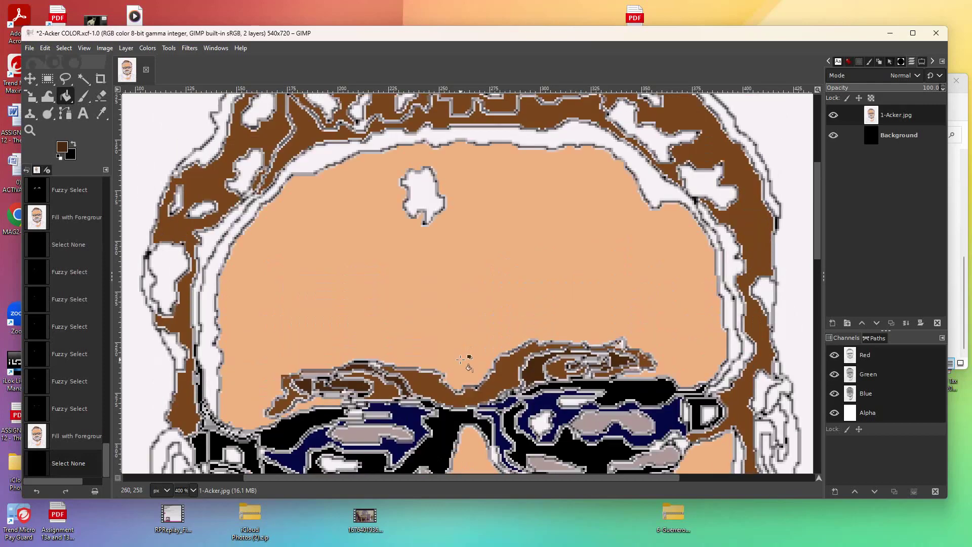
scroll(463, 363, down, 4)
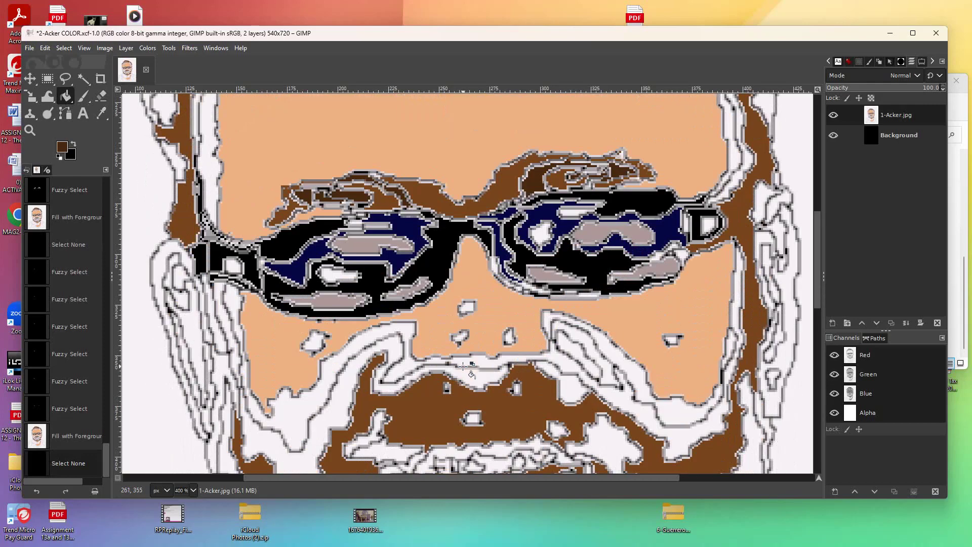
click(35, 135)
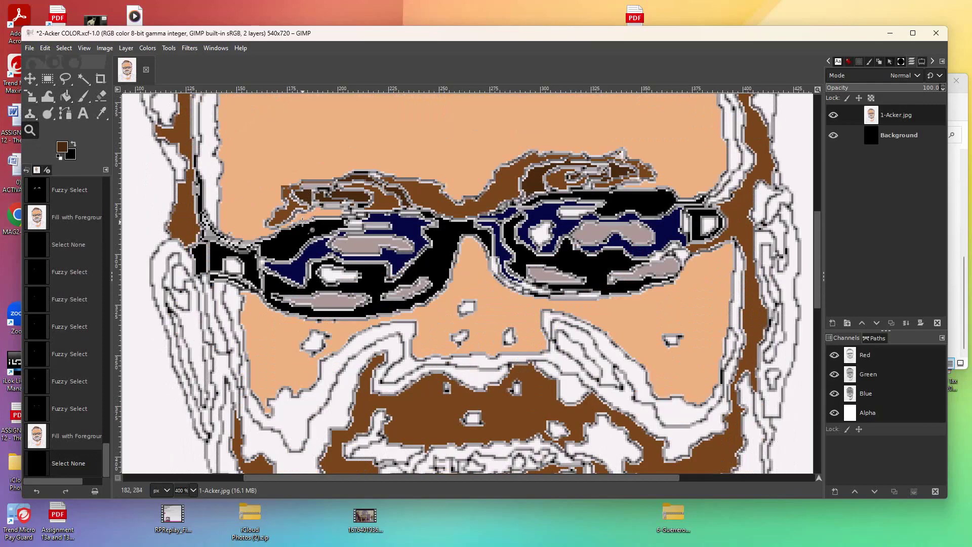
ctrl+click(302, 222)
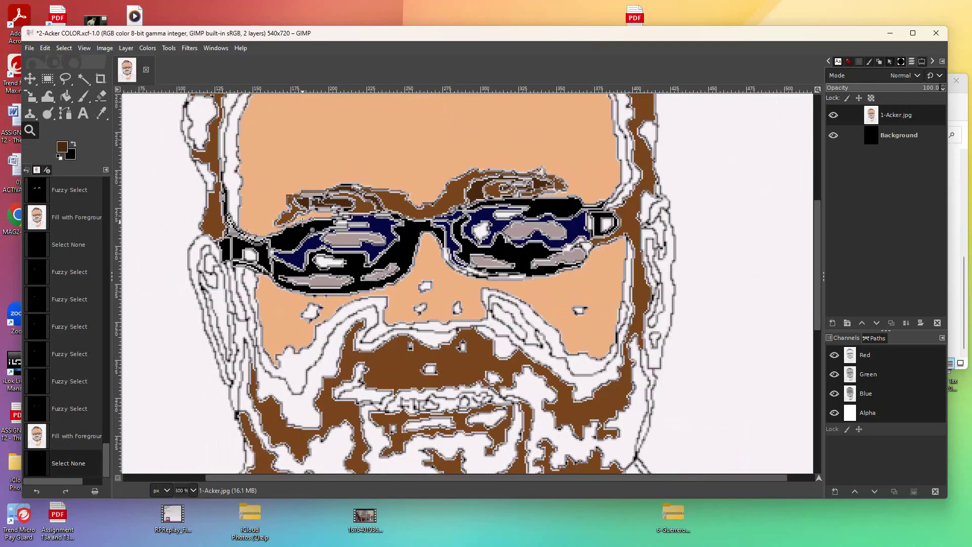
ctrl+click(303, 222)
ctrl+click(302, 221)
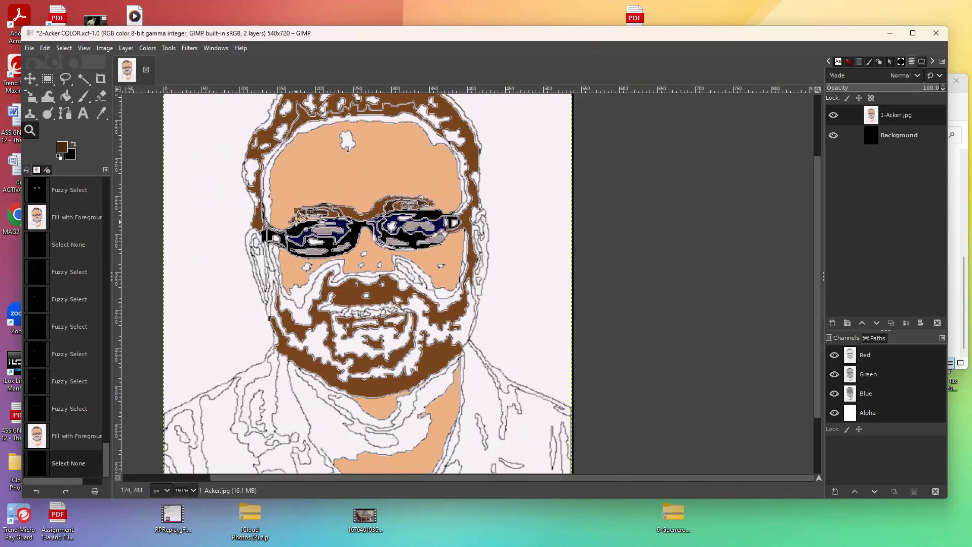
Examine the whole colored portrait and inspect its lower face, neck and shirt up close at 200% zoom.
mouse_move(576, 545)
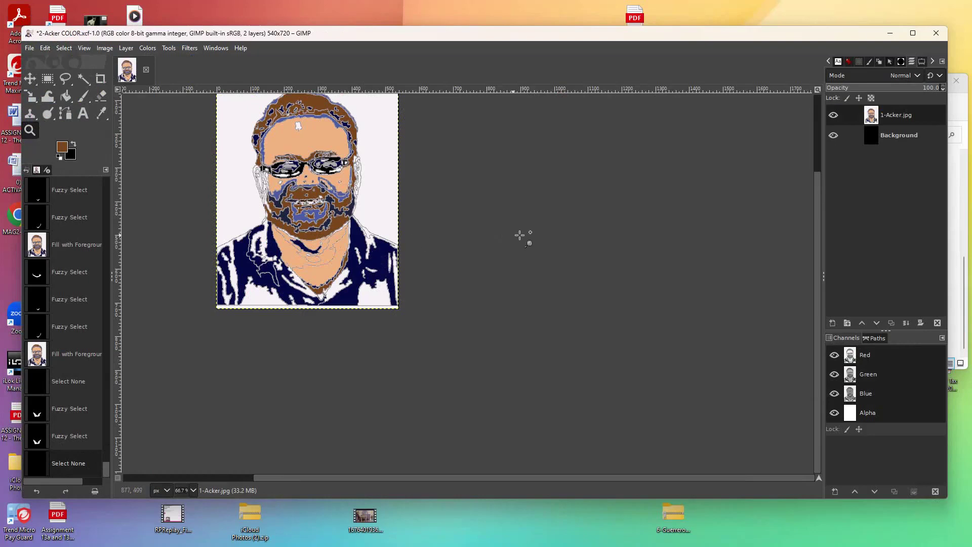
drag(818, 196, 816, 146)
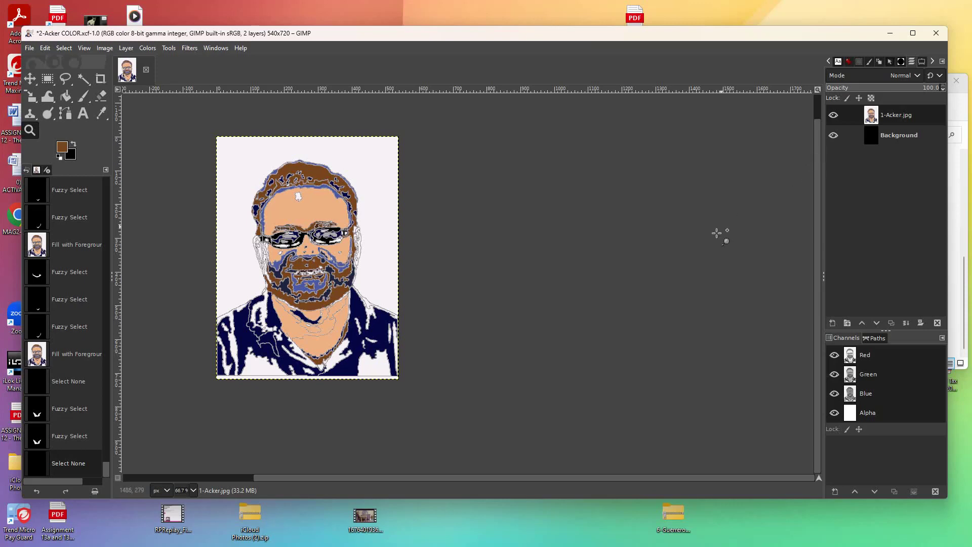
drag(214, 200, 219, 206)
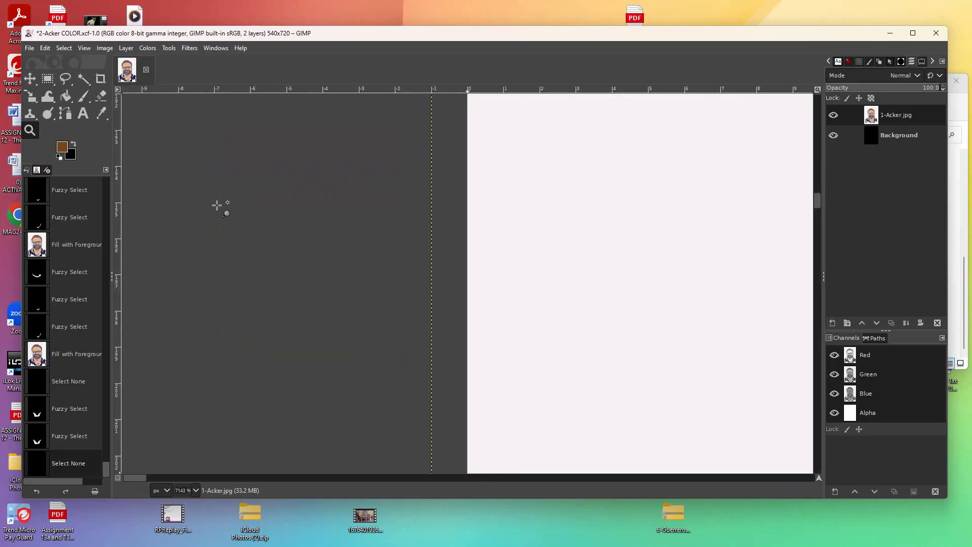
ctrl+click(498, 299)
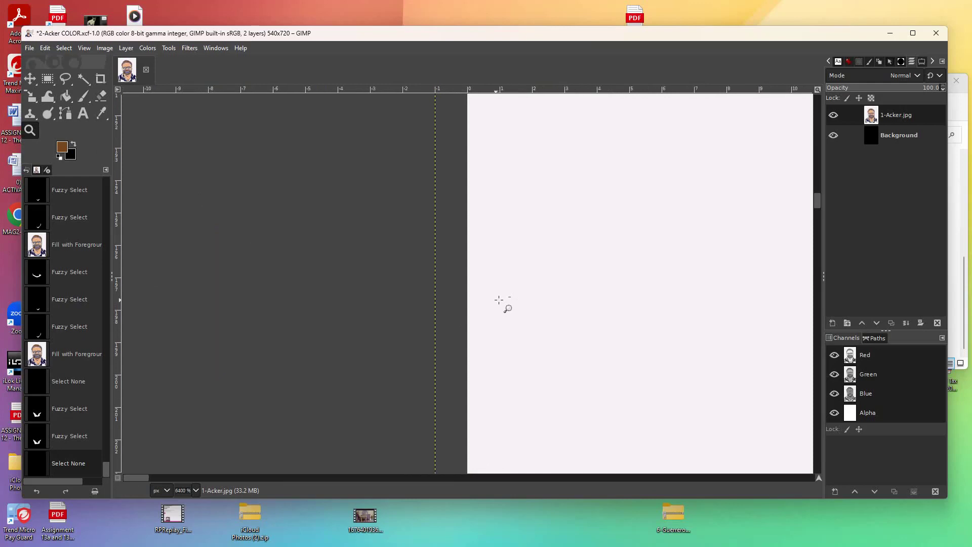
drag(498, 299, 501, 303)
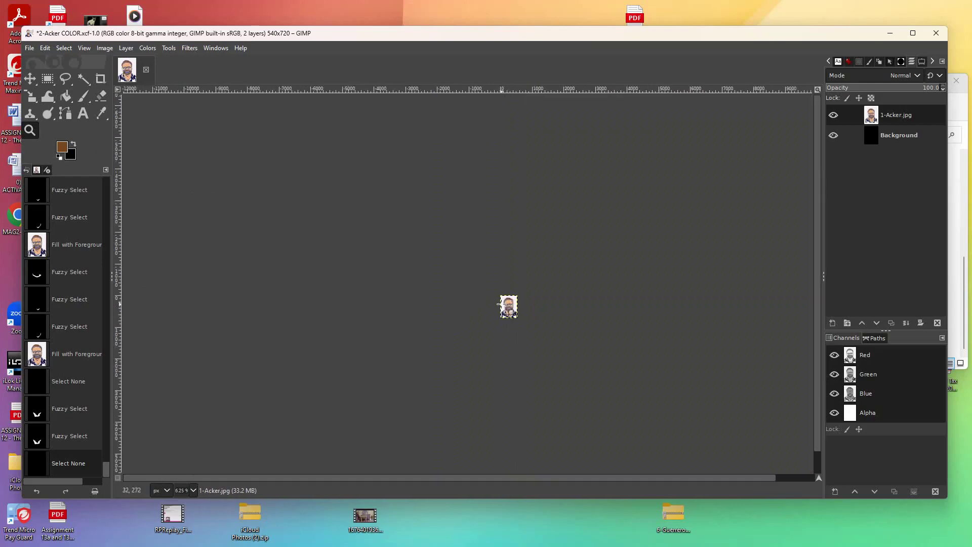
key(1)
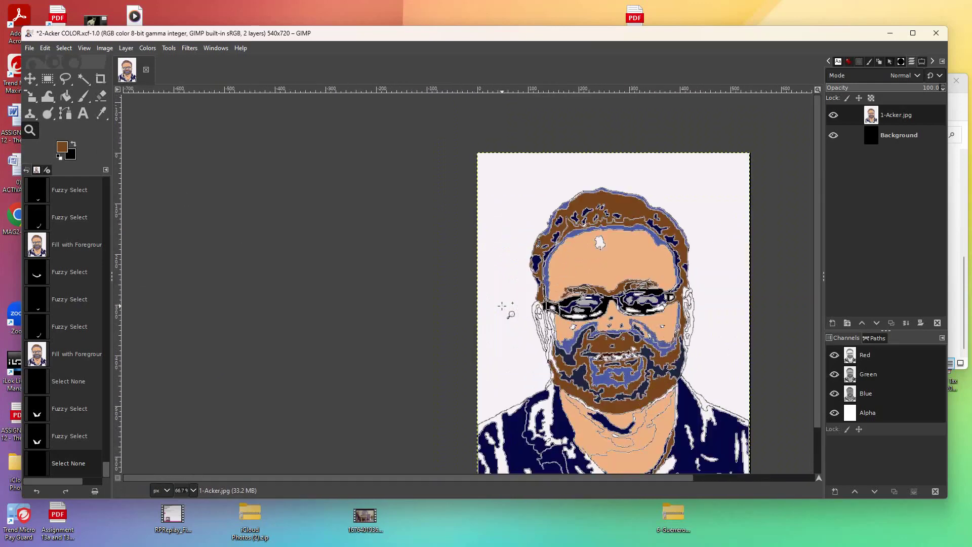
key(2)
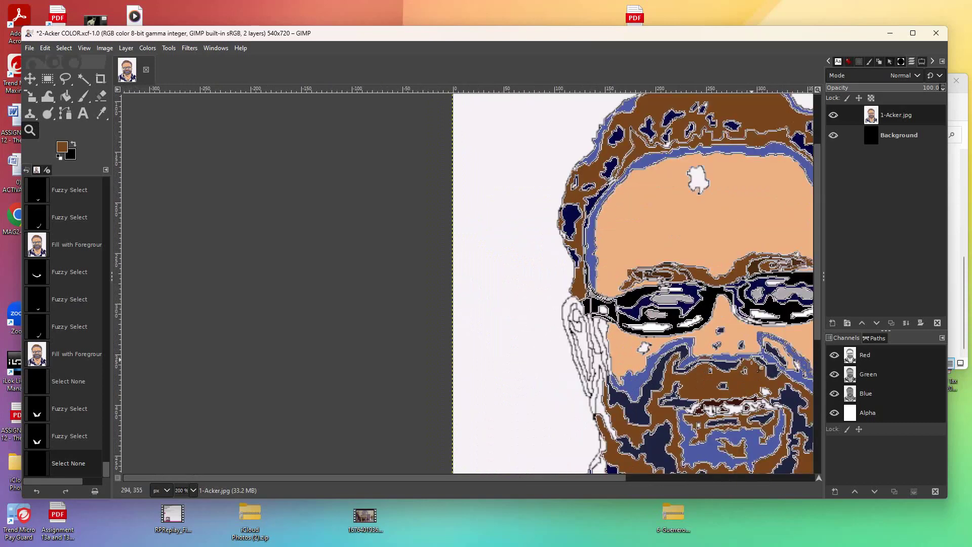
drag(821, 329, 827, 433)
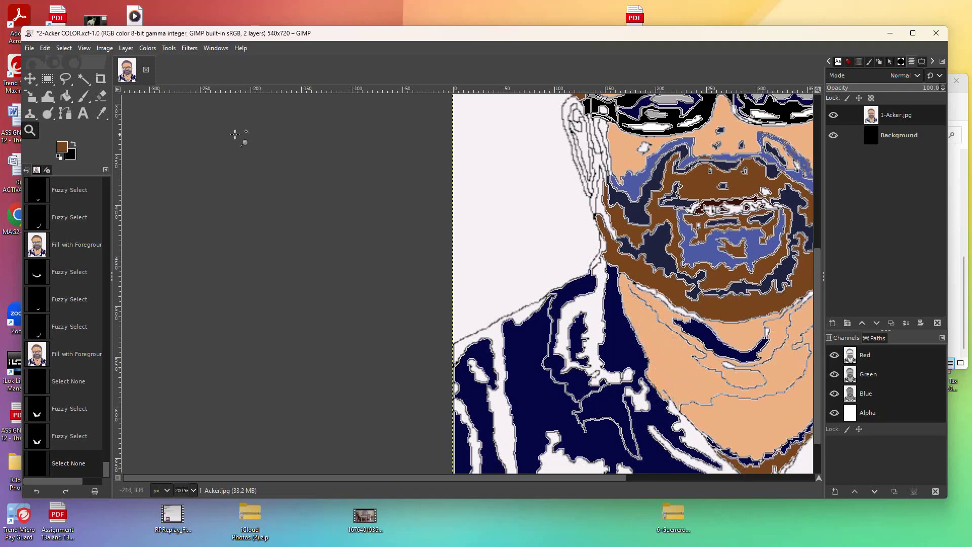
Try filling the fuzzy-selected skin area of the neck with the brown foreground color, undo the fill, and clear the selection.
click(103, 111)
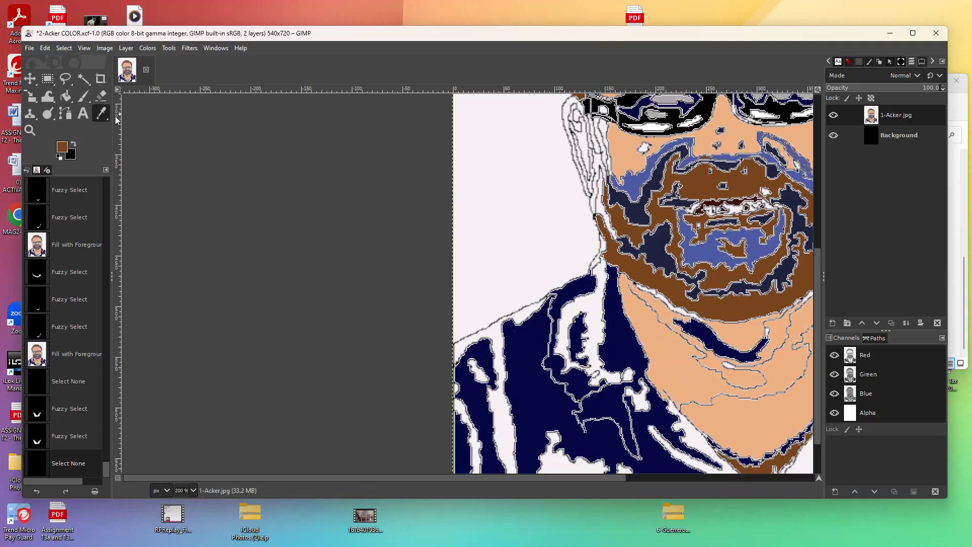
click(83, 80)
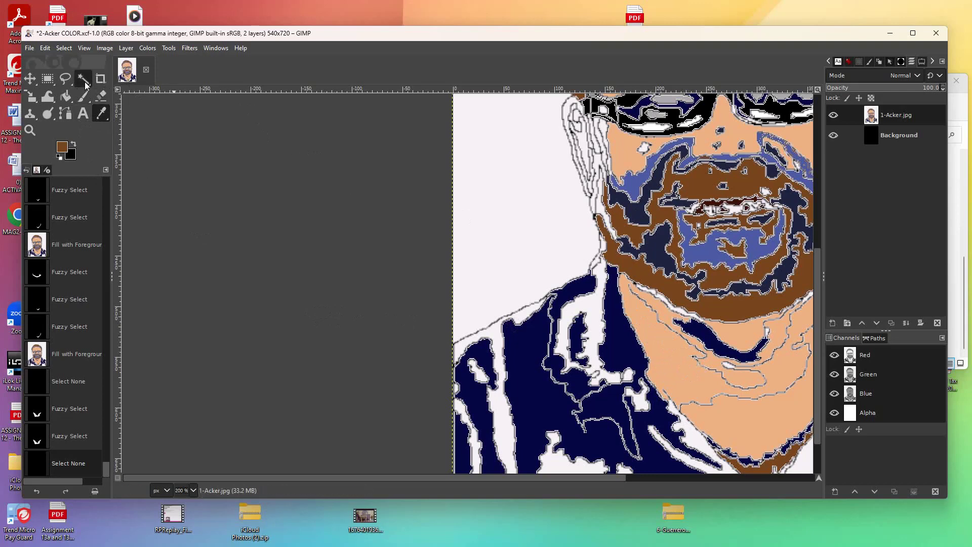
click(654, 342)
click(653, 341)
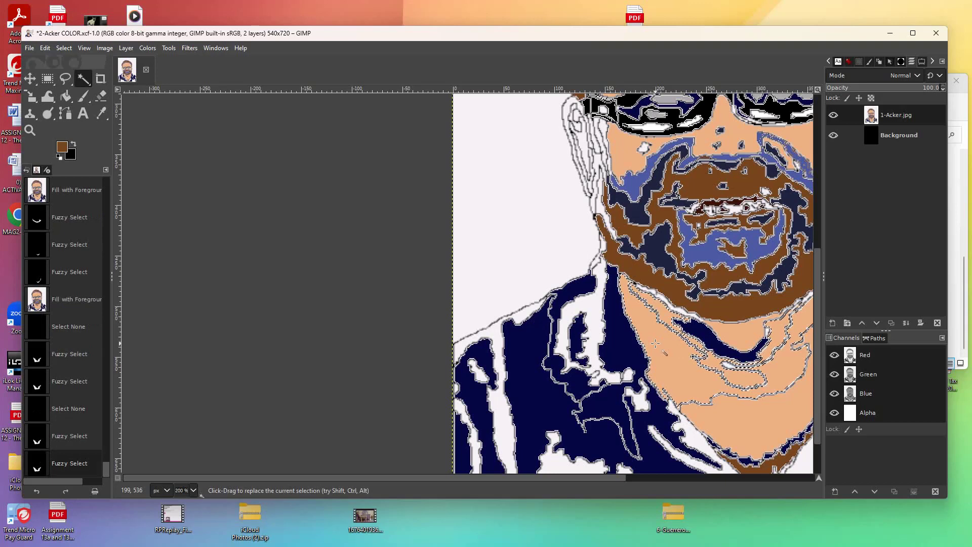
click(65, 96)
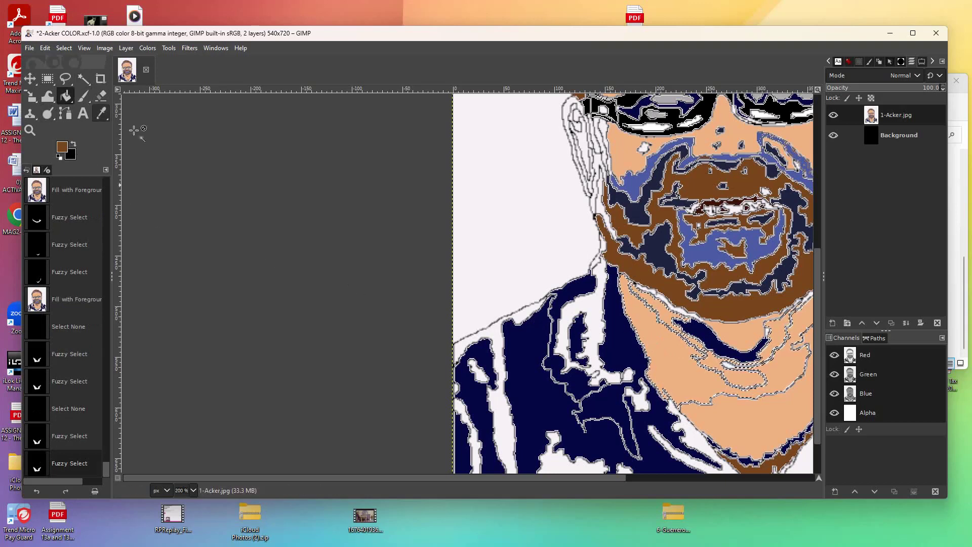
click(662, 351)
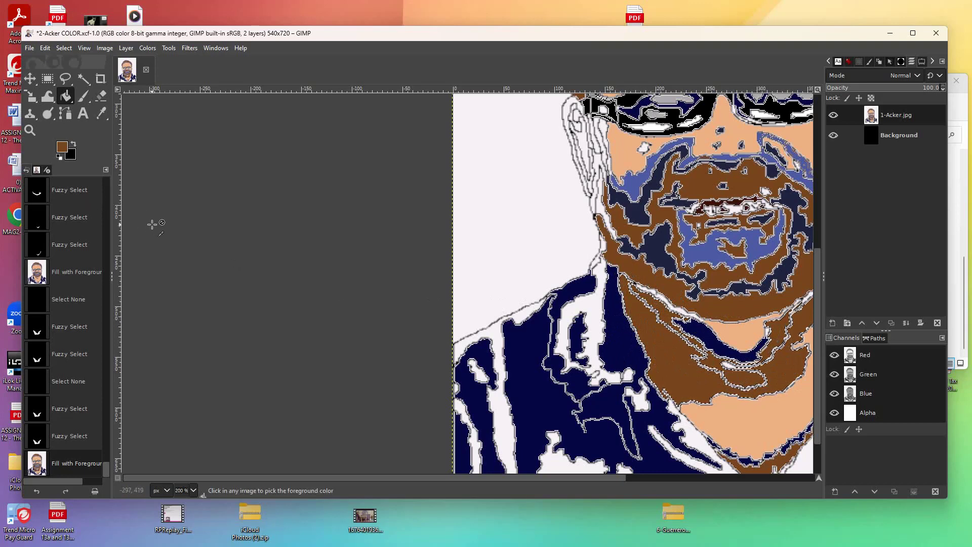
key(ctrl+z)
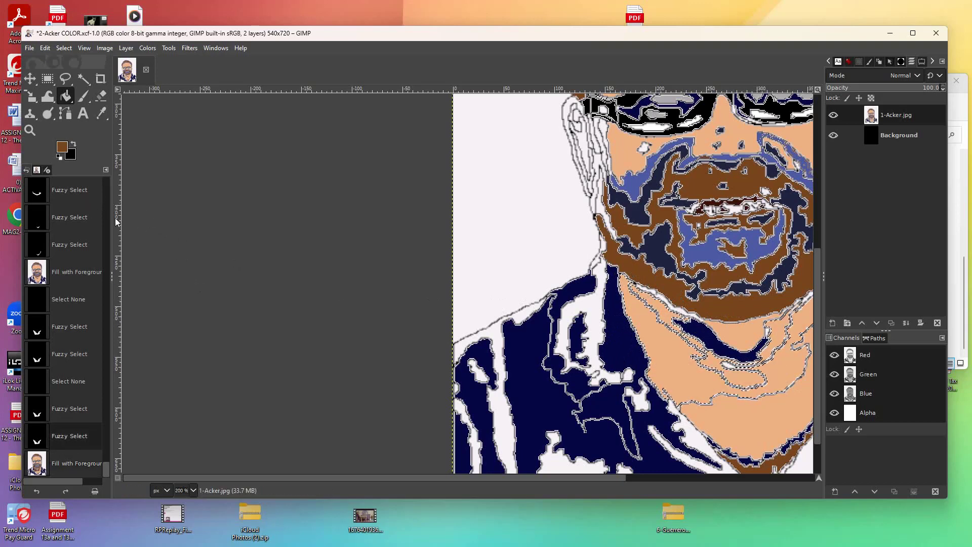
key(ctrl+shift+a)
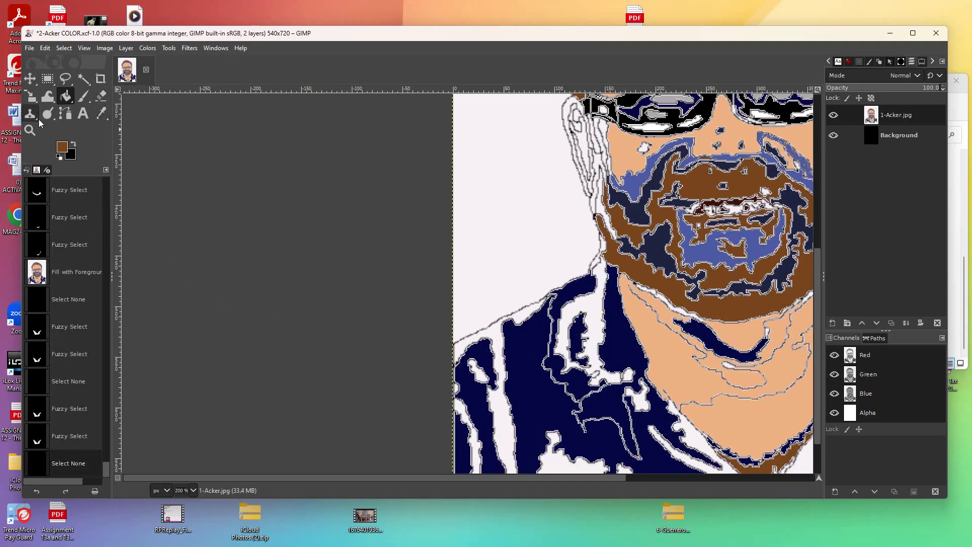
Make black the foreground color and set the hard-edged Paintbrush to size 1 for detail work on the neck outline.
click(30, 130)
click(580, 294)
click(580, 294)
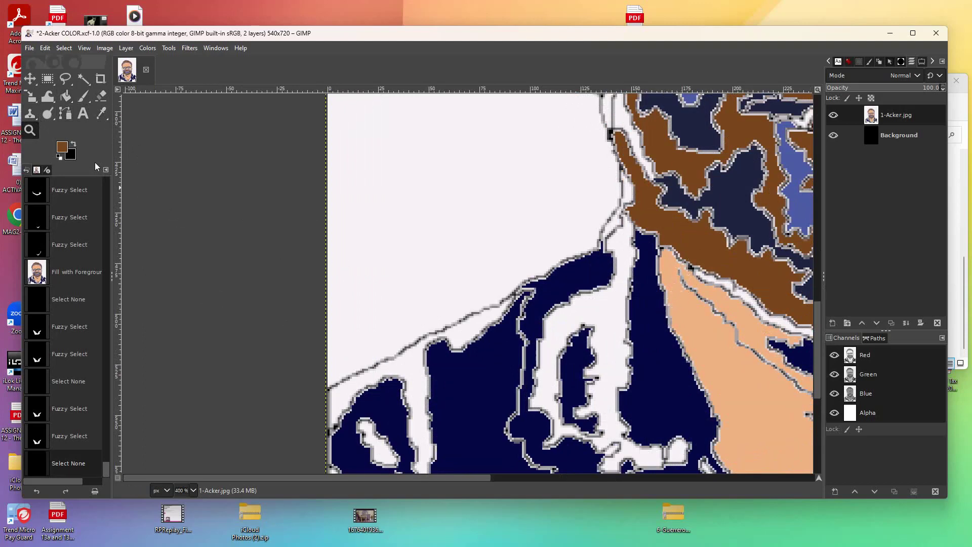
click(87, 84)
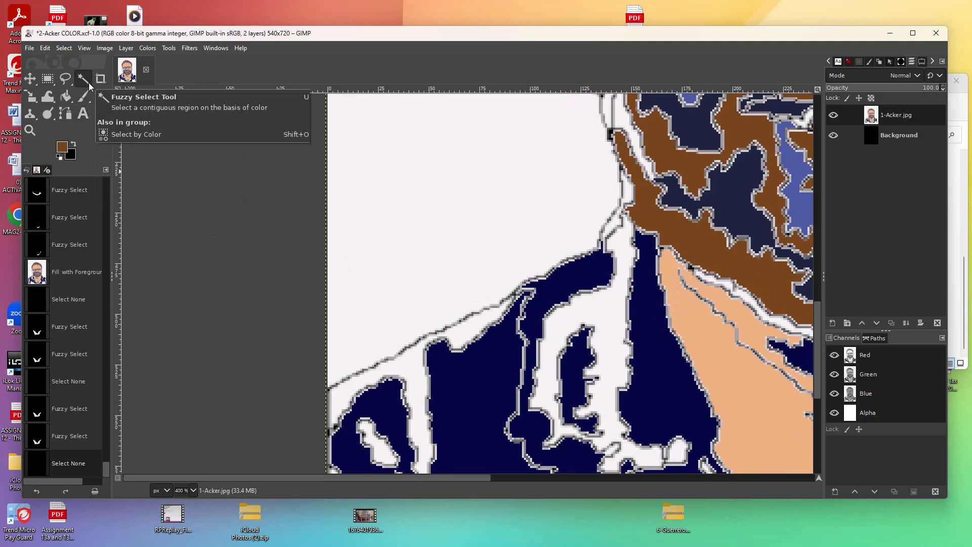
click(74, 145)
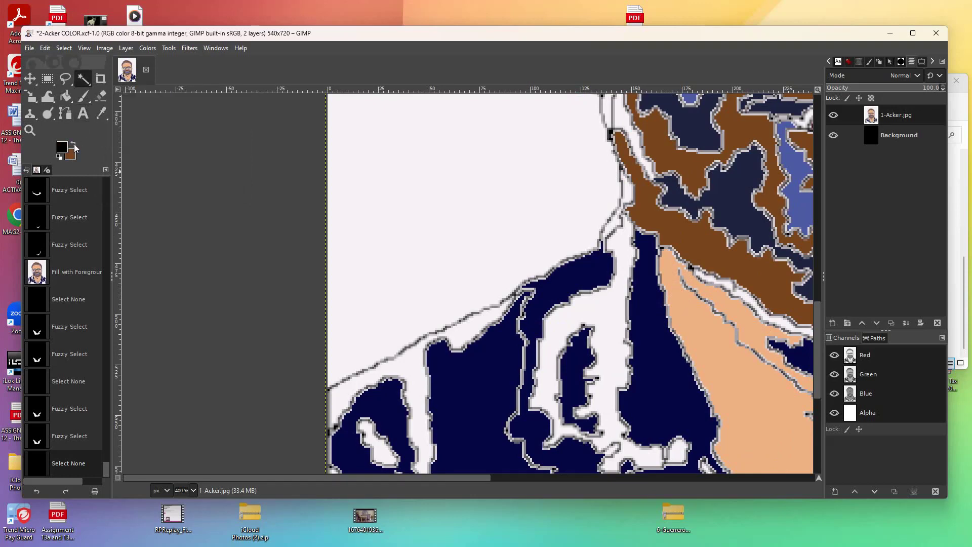
click(84, 96)
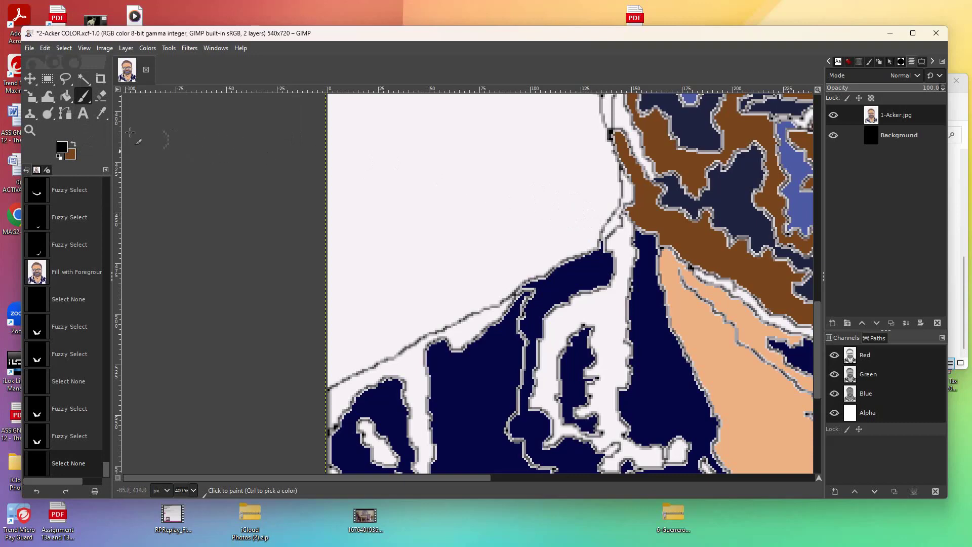
click(921, 62)
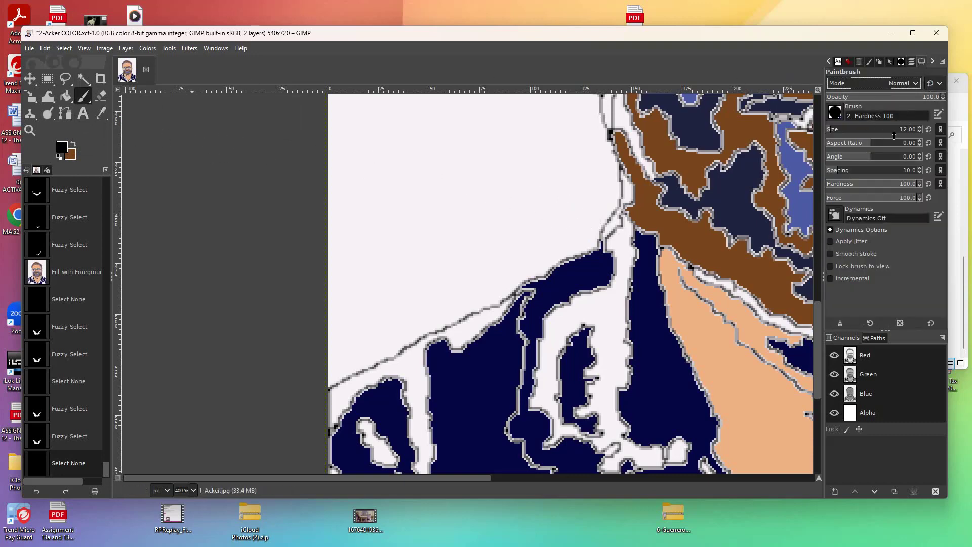
click(920, 133)
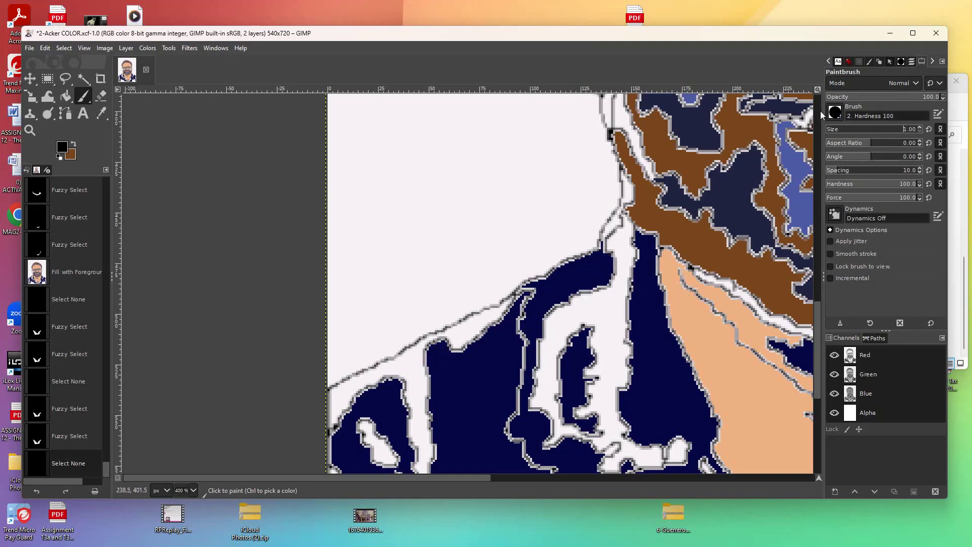
click(912, 61)
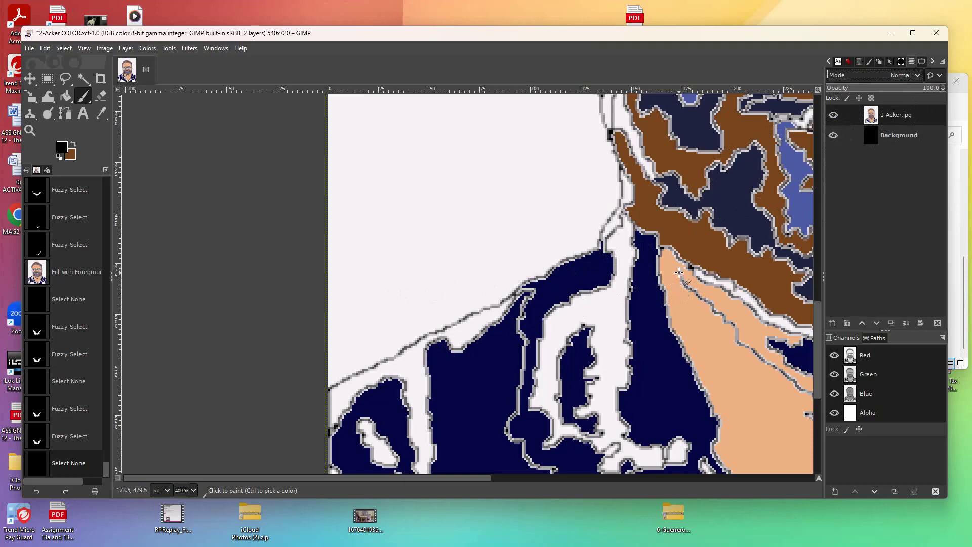
Try painting a short black line from the beard edge to the neck contour line, and undo the stroke.
drag(677, 261, 680, 274)
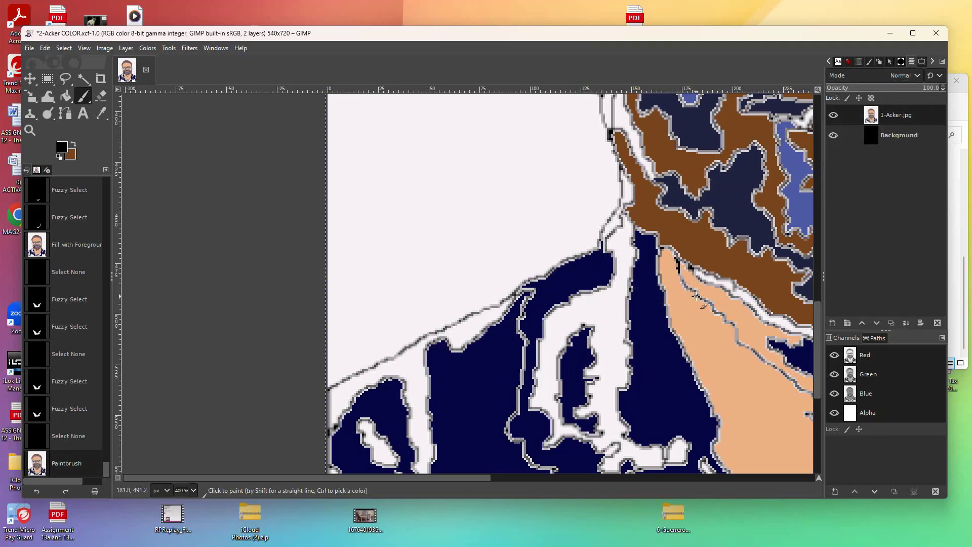
key(ctrl+z)
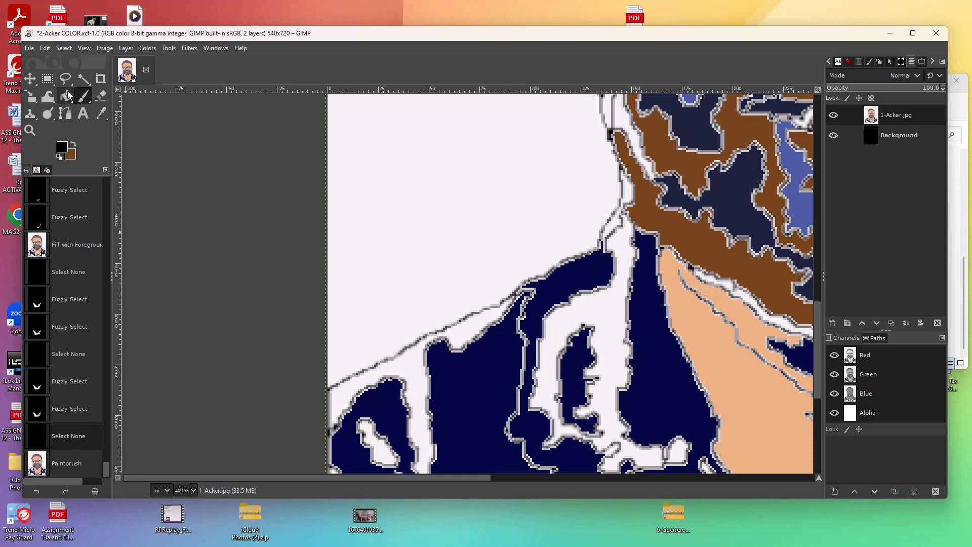
Activate the Fuzzy Select tool for the skin area of the neck.
click(84, 79)
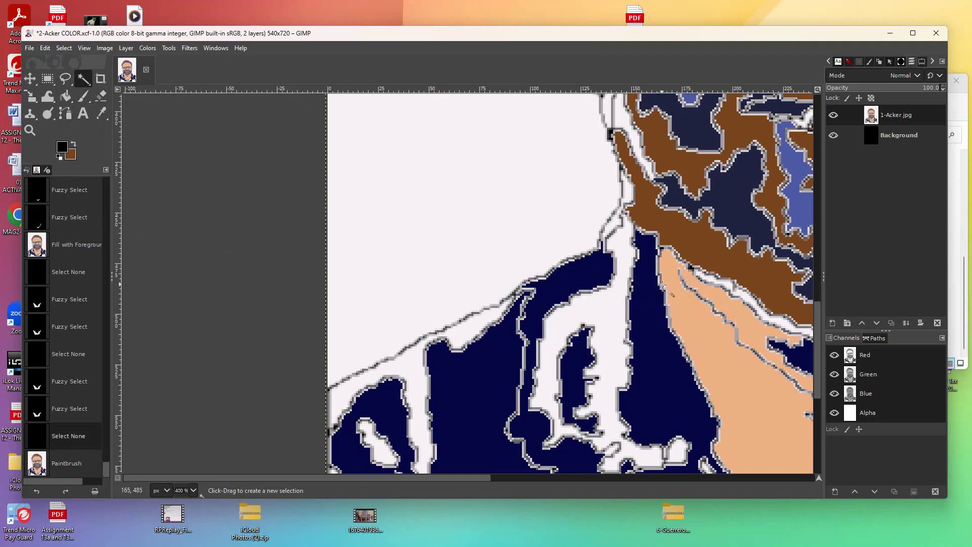
Try to select the neck shadow region beside the shirt collar with Fuzzy Select.
drag(697, 295, 697, 295)
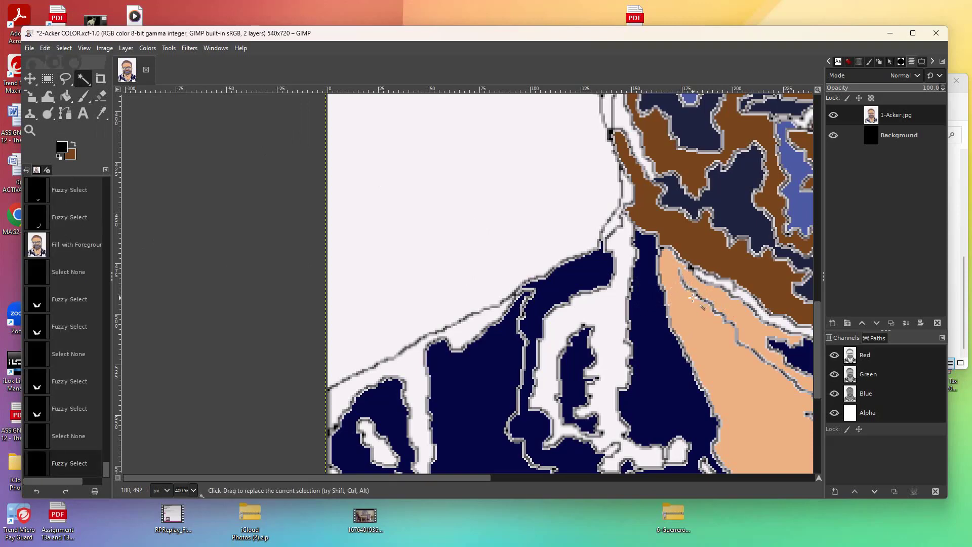
click(693, 290)
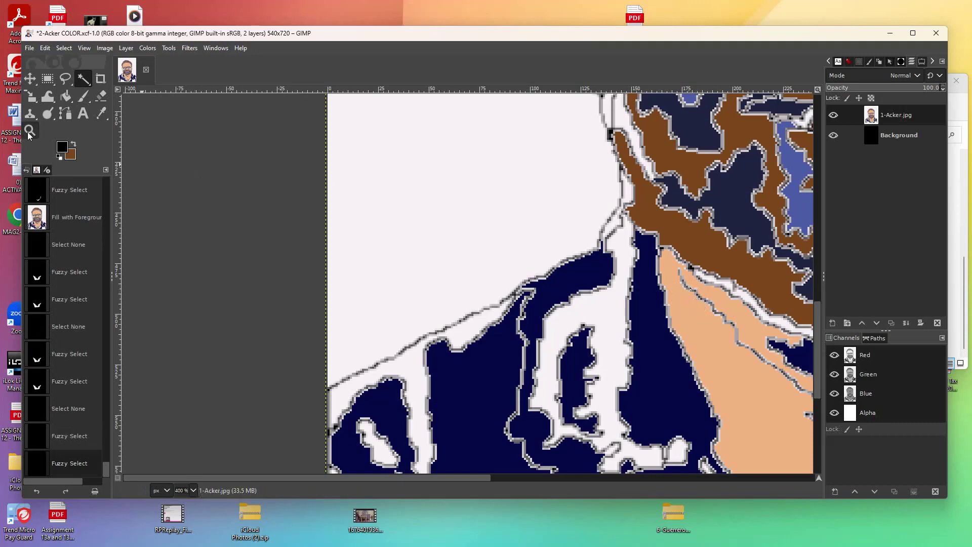
Try to paint black dabs on the neck outline with the Paintbrush at hardness 81 and force 79, and undo the strokes.
click(920, 61)
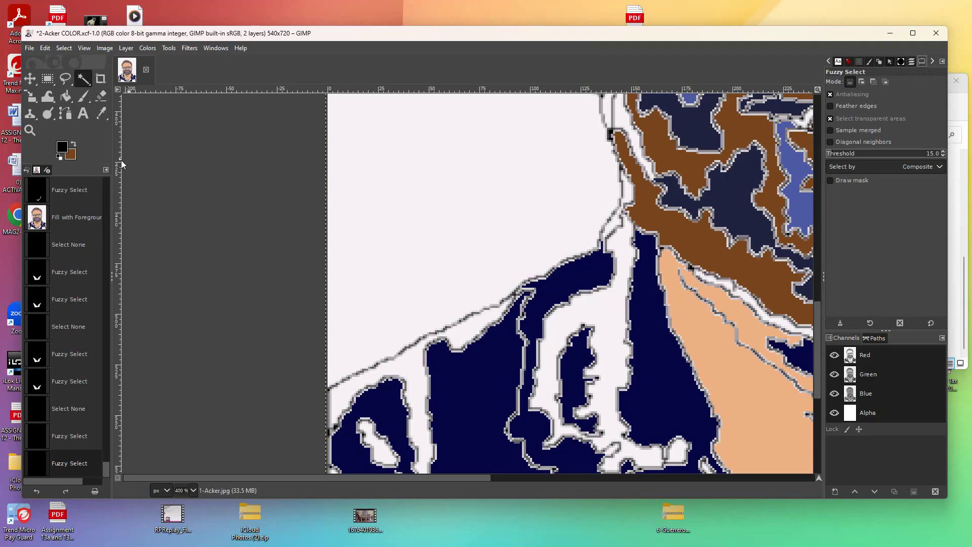
key(p)
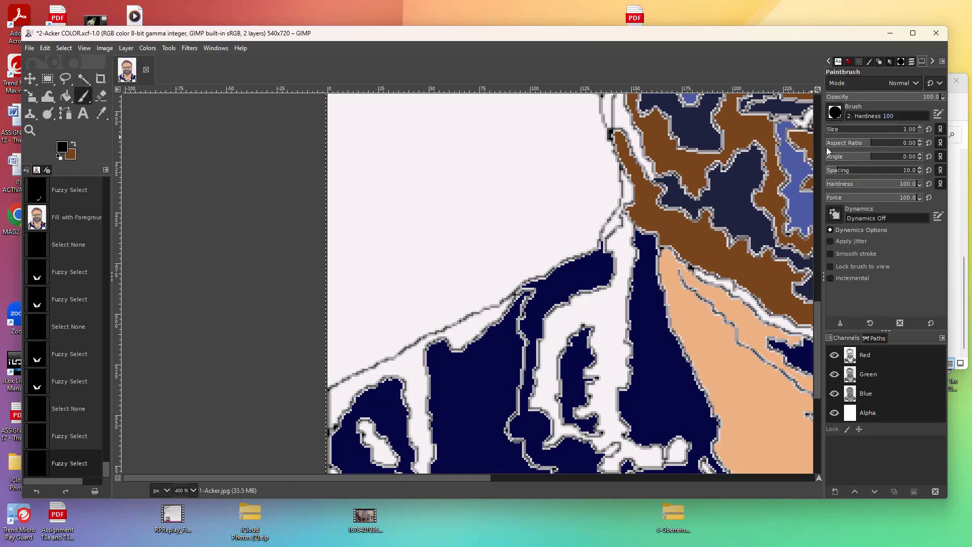
click(899, 191)
click(897, 198)
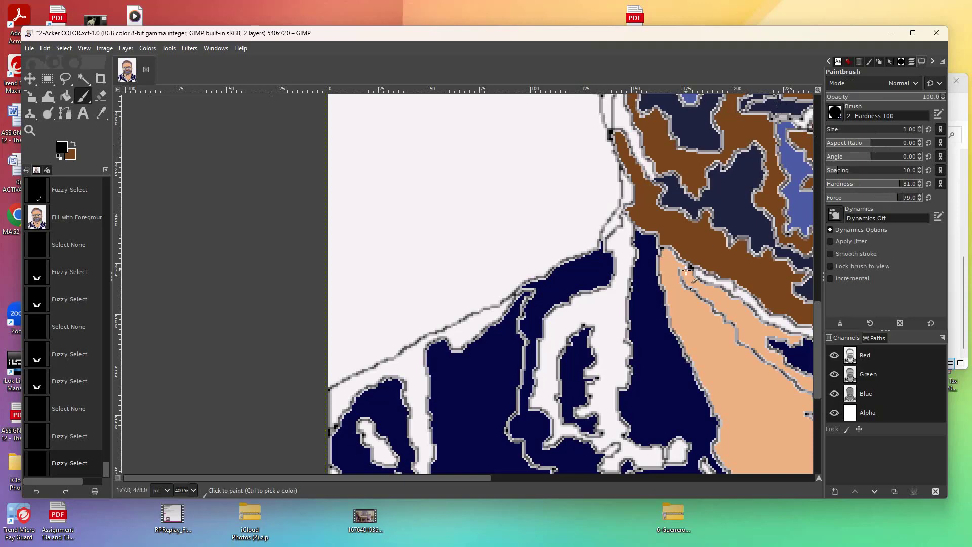
click(668, 257)
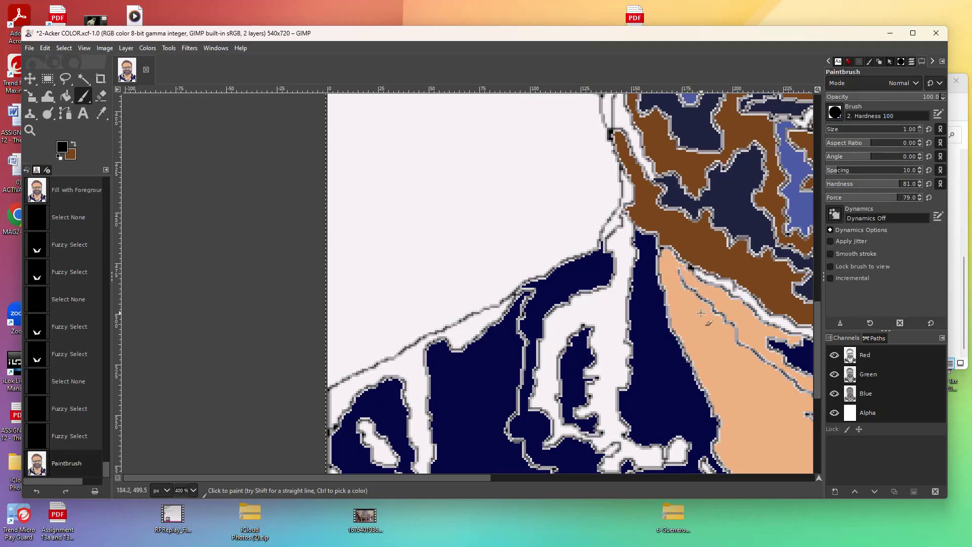
click(685, 298)
key(ctrl+z)
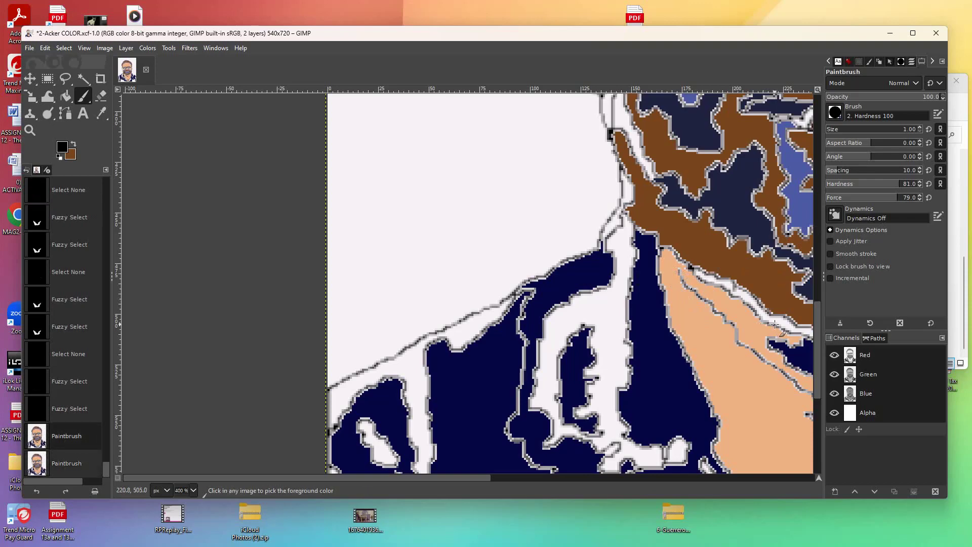
key(ctrl+z)
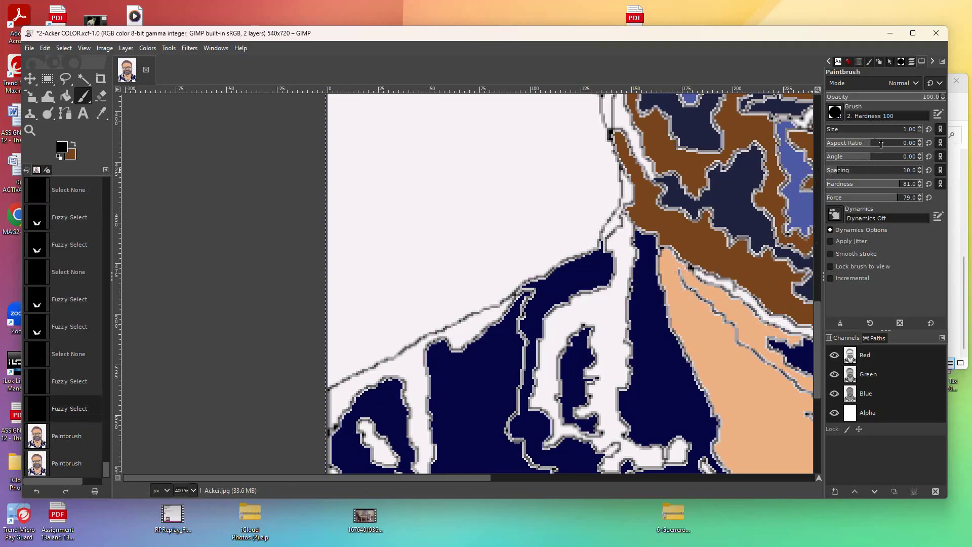
Set the Paintbrush hardness to 97 and its force to 93.
mouse_move(894, 189)
mouse_down()
mouse_move(913, 186)
mouse_move(908, 201)
mouse_up()
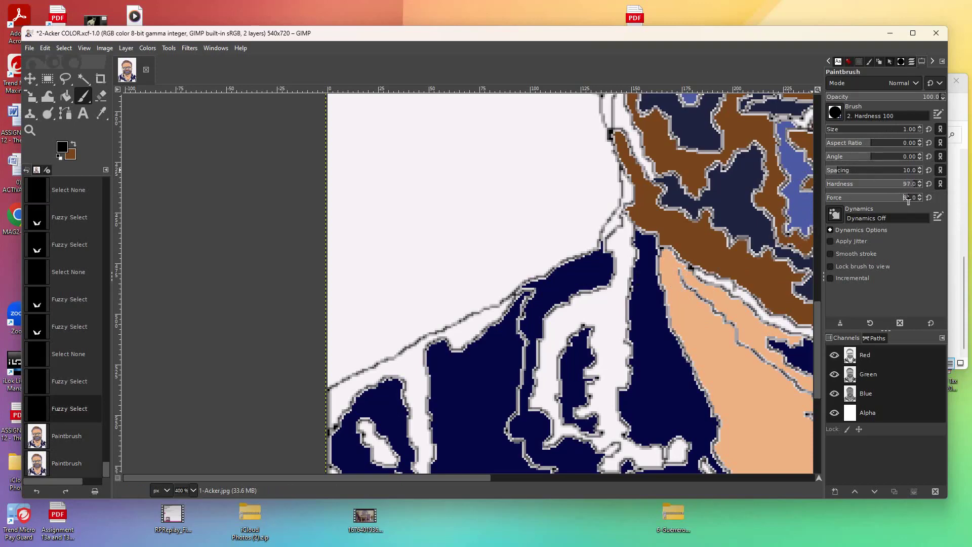
click(911, 61)
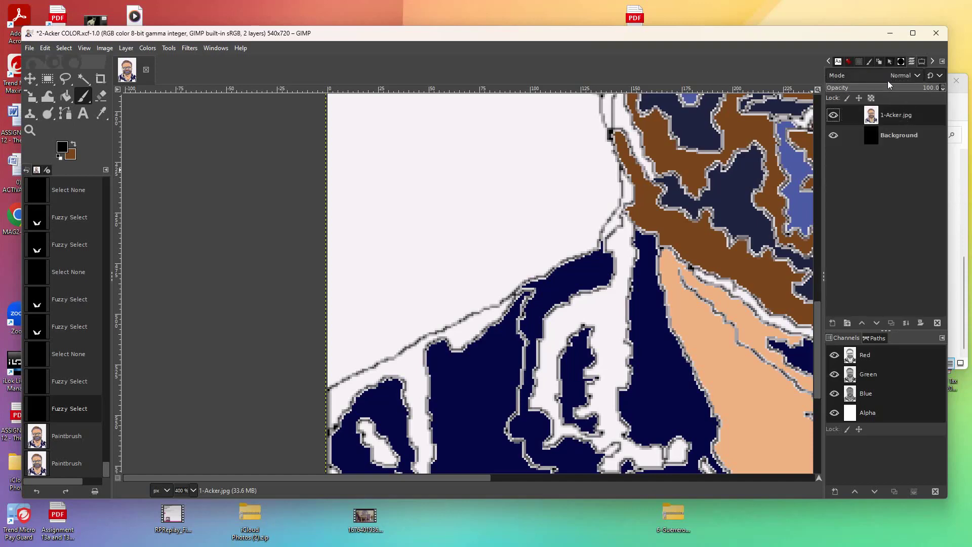
click(923, 62)
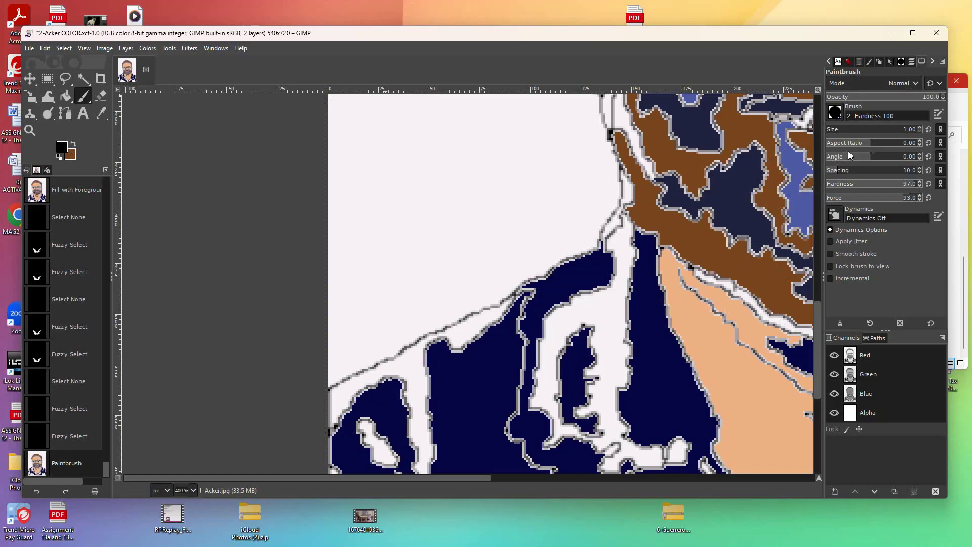
Close the other window behind the image editor and move the editor window up toward the screen corner.
drag(876, 34, 894, 105)
click(955, 83)
drag(564, 113, 520, 17)
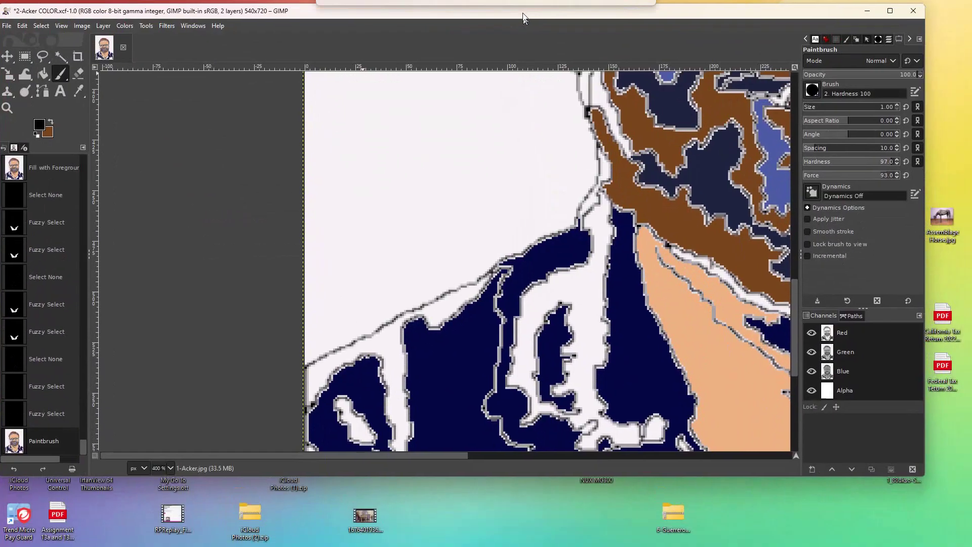
Set the Paintbrush hardness and force to 100 and paint black dabs around the neck and collar.
click(38, 125)
click(147, 200)
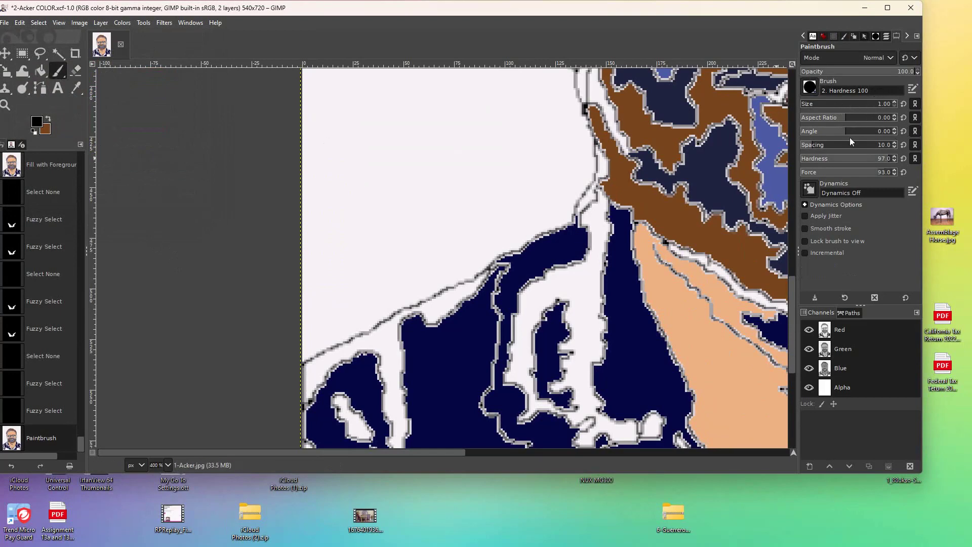
drag(867, 163, 895, 175)
click(638, 356)
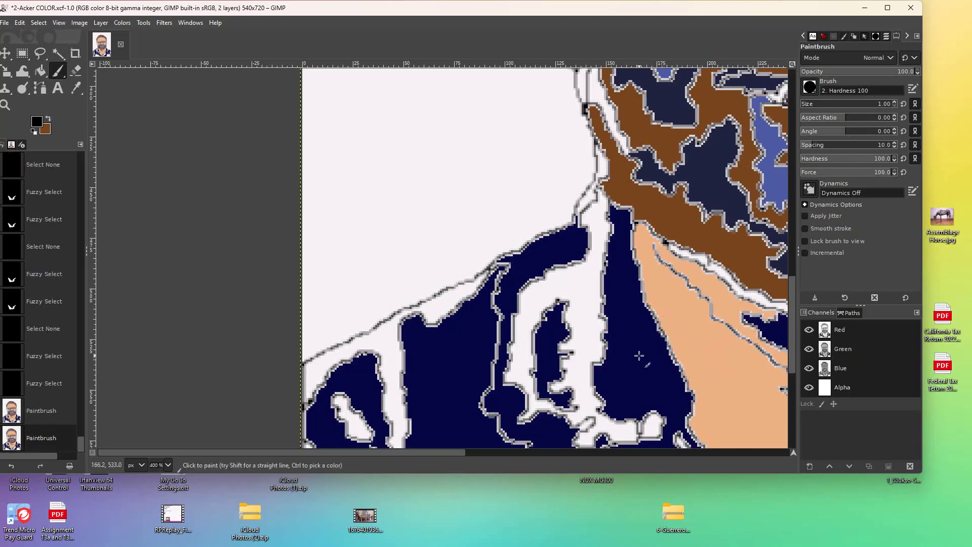
click(558, 300)
click(547, 293)
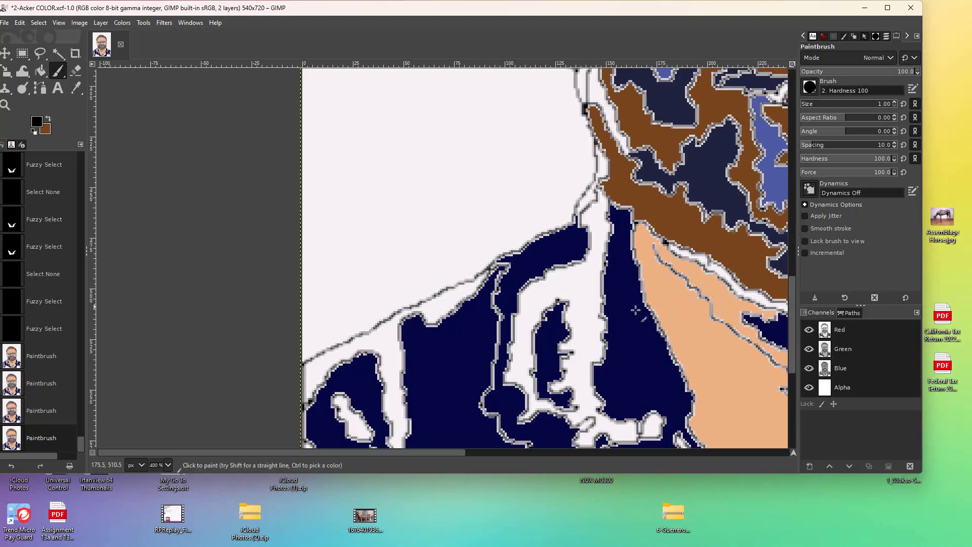
Select a 4 × 6 px rectangle around the upper end of the neck fold line, shift that piece slightly upward and anchor it.
click(22, 55)
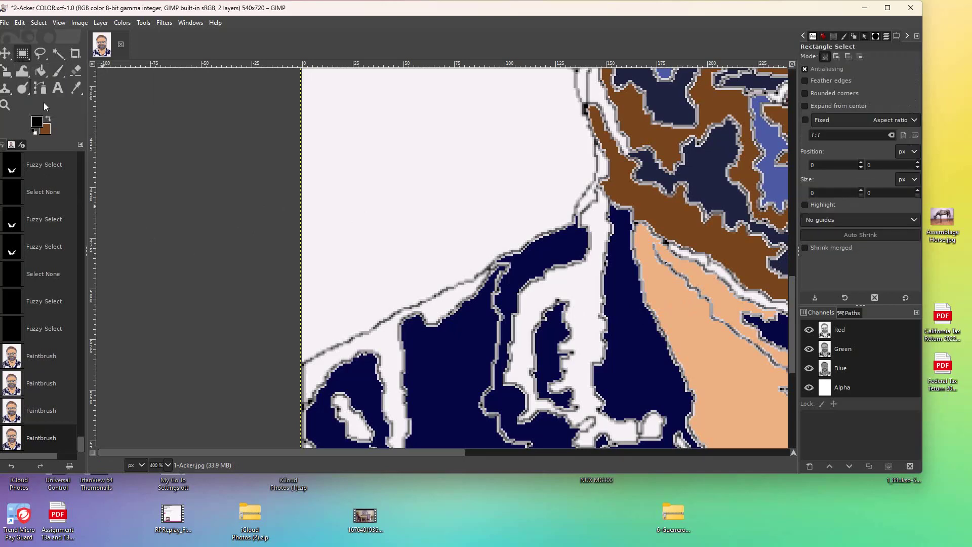
drag(647, 238, 660, 288)
key(ctrl+shift)
click(659, 288)
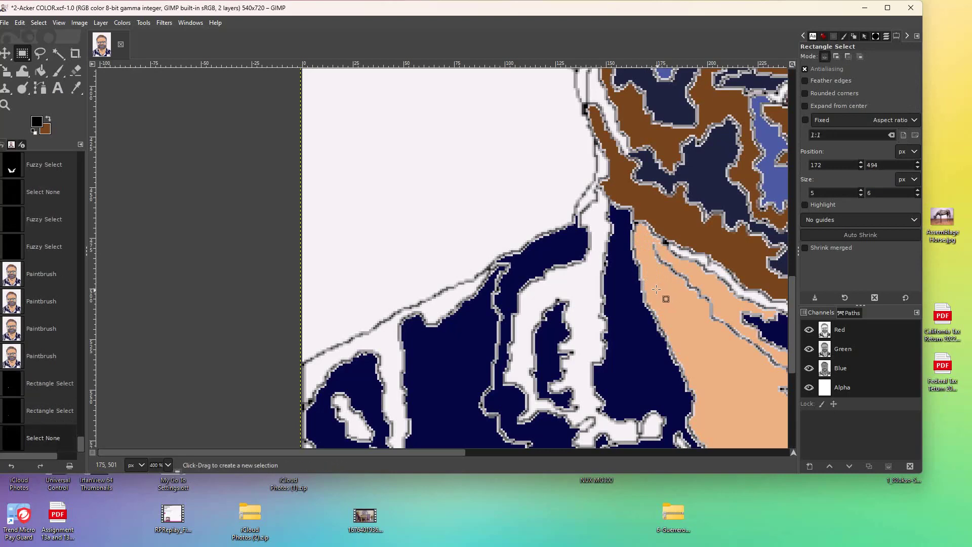
mouse_move(648, 263)
mouse_down()
mouse_move(663, 285)
mouse_move(650, 261)
mouse_up()
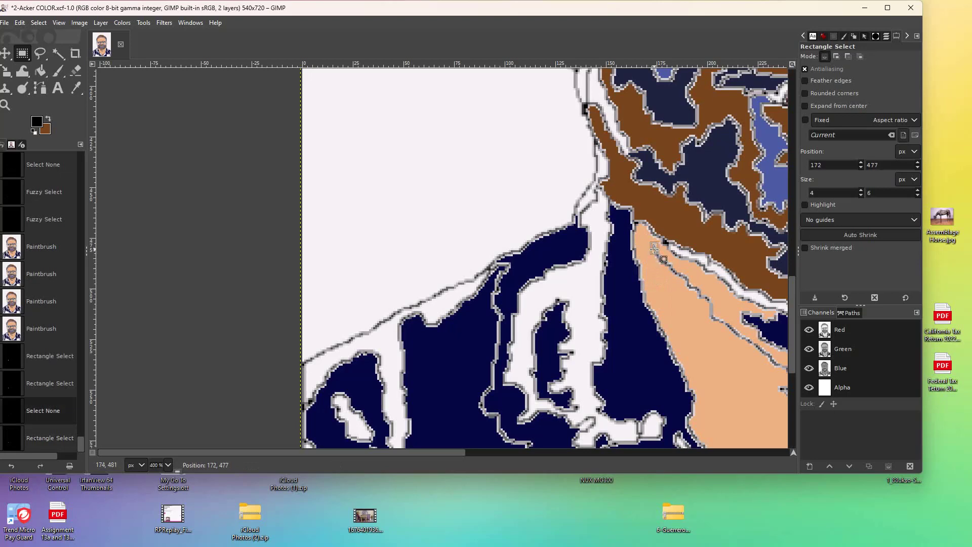
drag(653, 247, 653, 249)
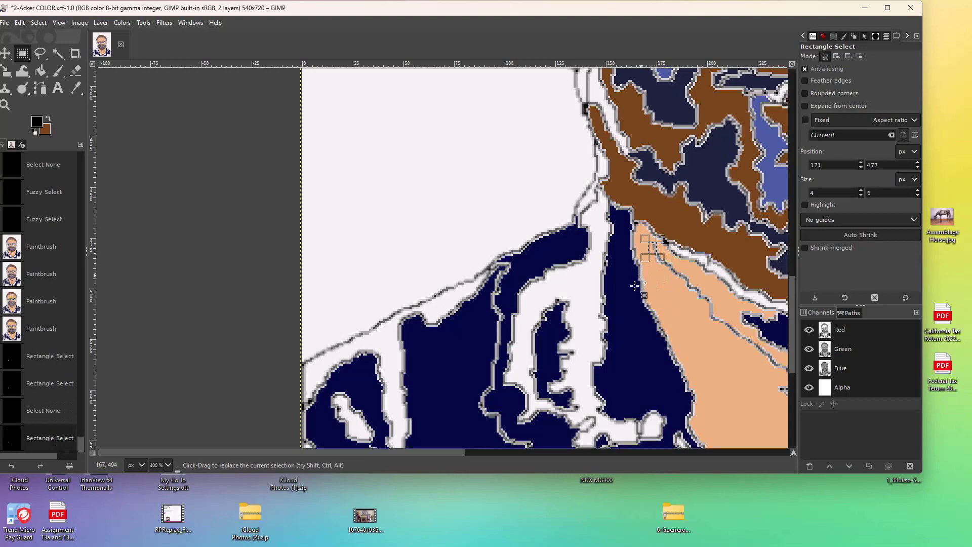
drag(662, 258, 662, 252)
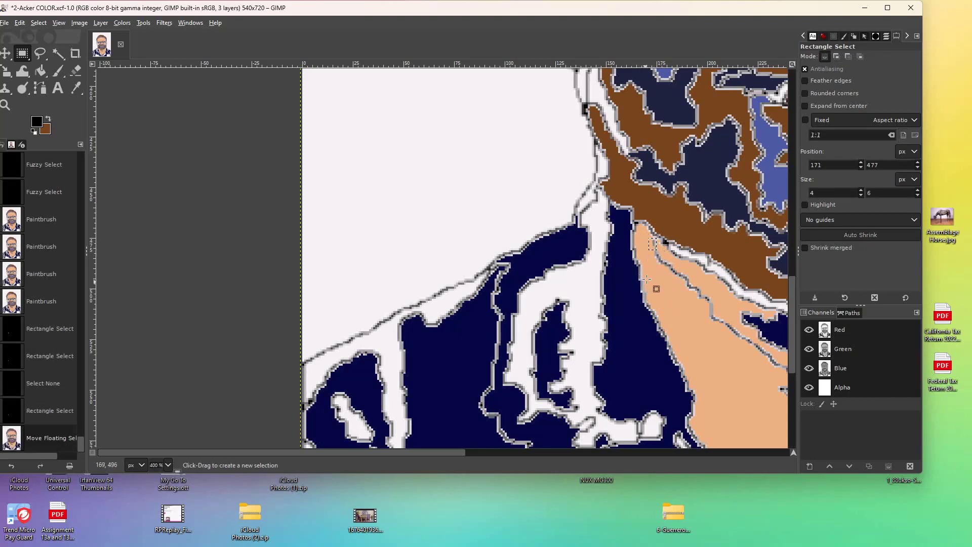
click(653, 254)
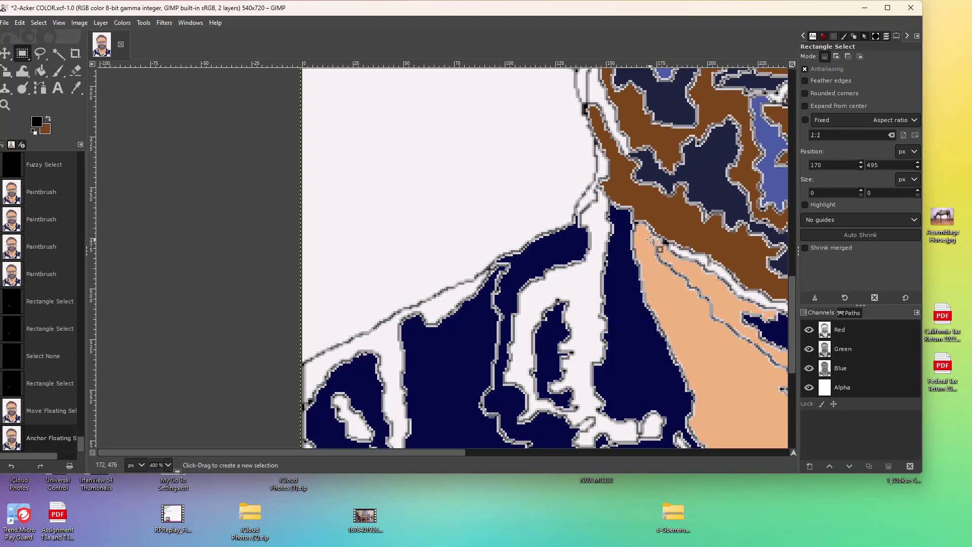
Select a 5 × 5 px rectangle at the neck line's upper tip, move it up toward the beard outline and anchor it.
drag(650, 239, 660, 252)
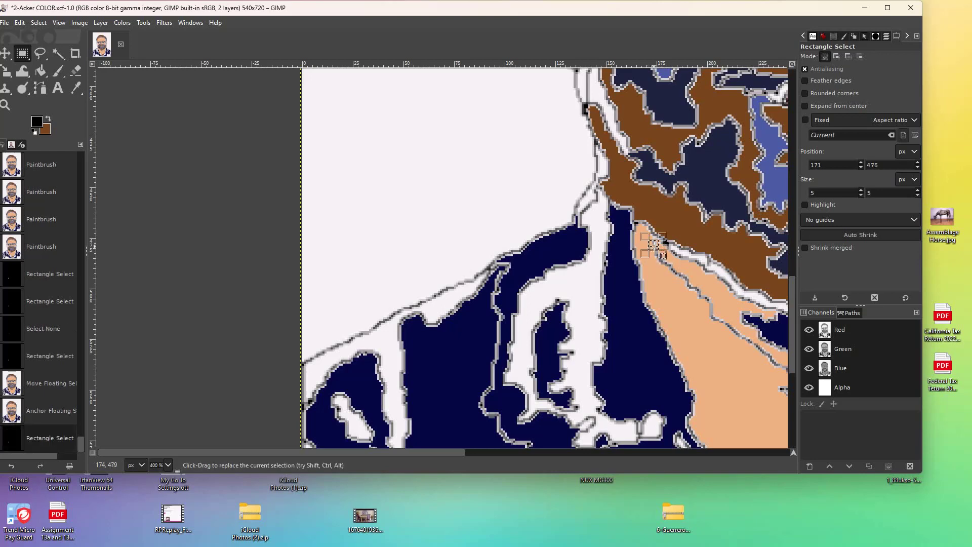
key(shift)
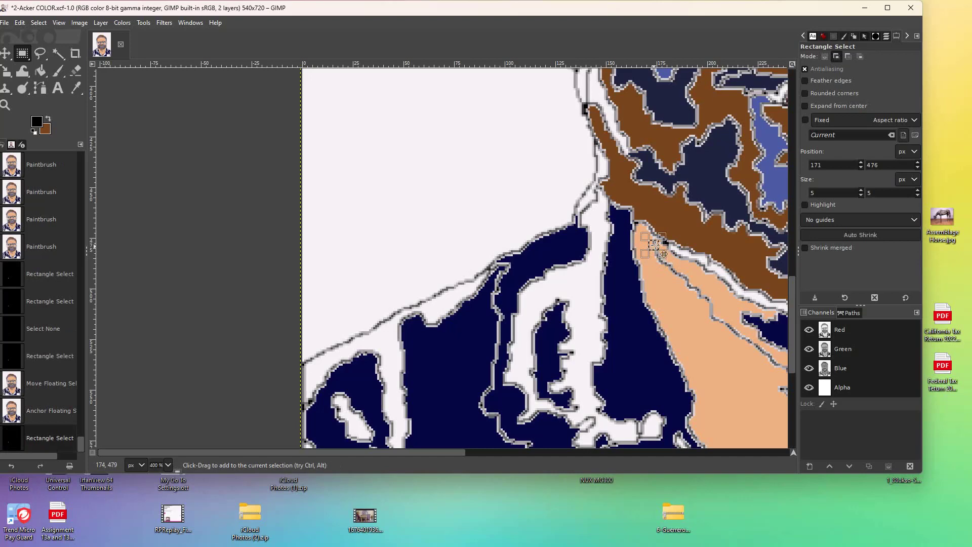
drag(663, 253, 665, 249)
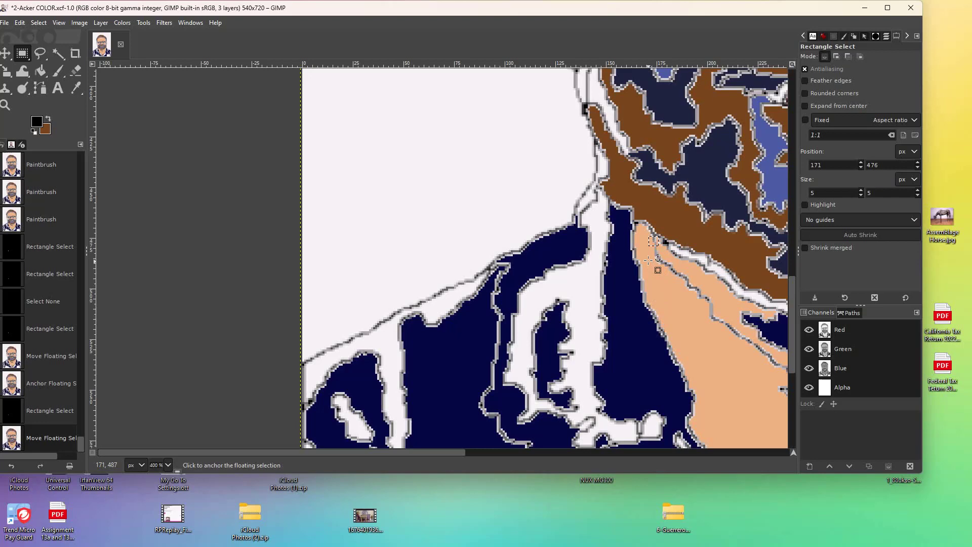
click(658, 297)
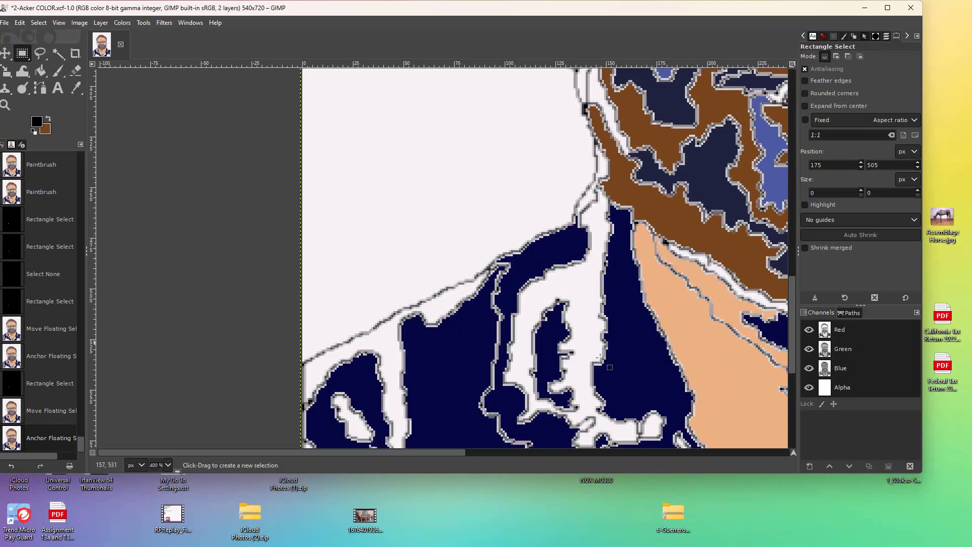
Select the enclosed neck shadow with Fuzzy Select, fill it with the brown picked from the beard, and clear the selection.
click(6, 104)
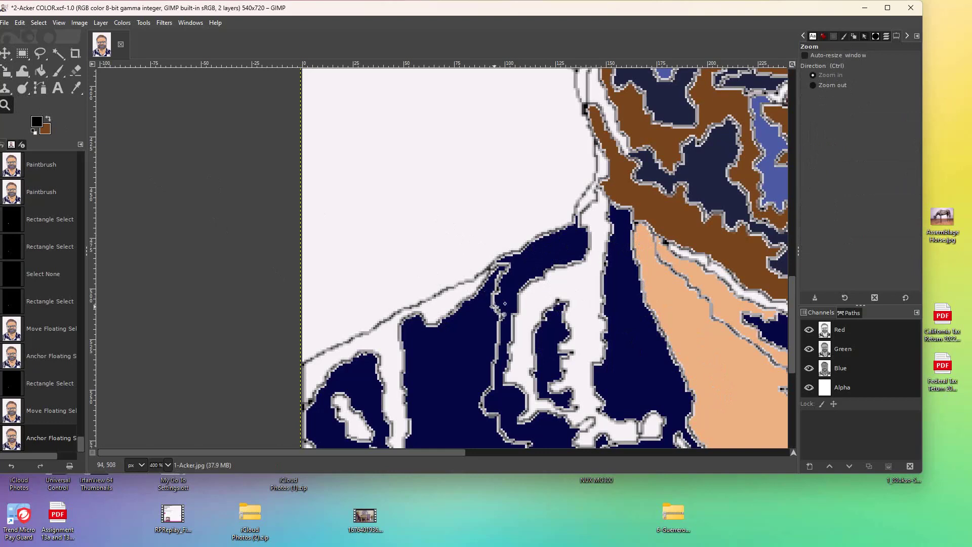
ctrl+click(494, 307)
ctrl+click(494, 306)
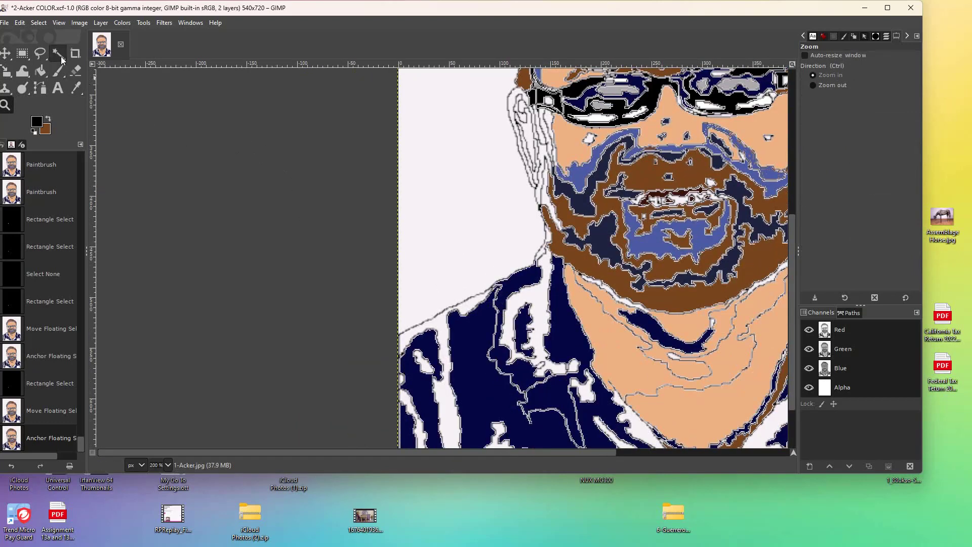
click(60, 54)
click(590, 318)
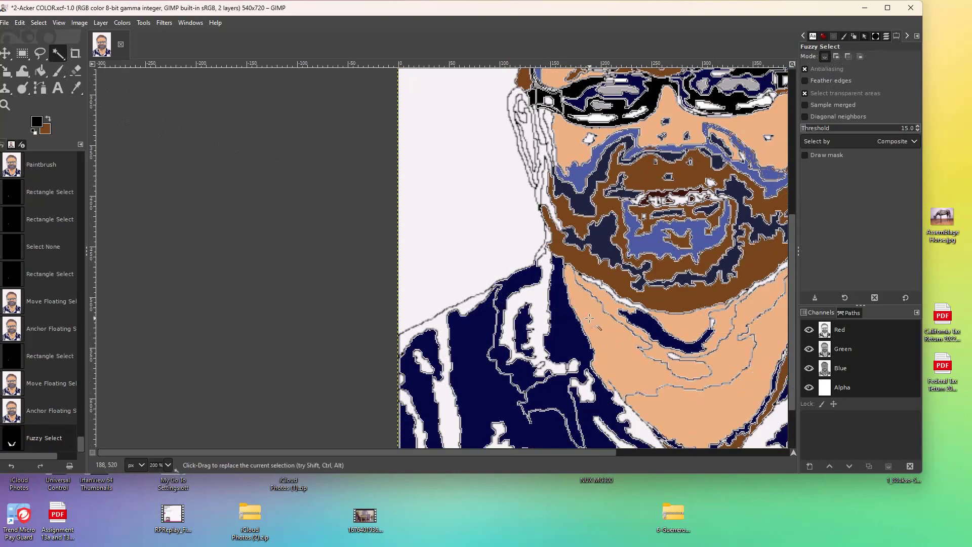
click(590, 318)
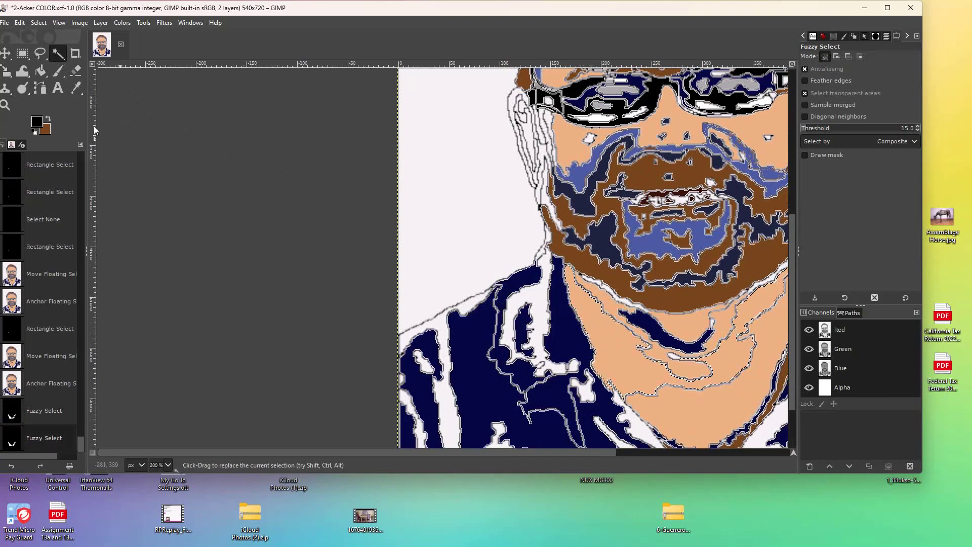
click(42, 71)
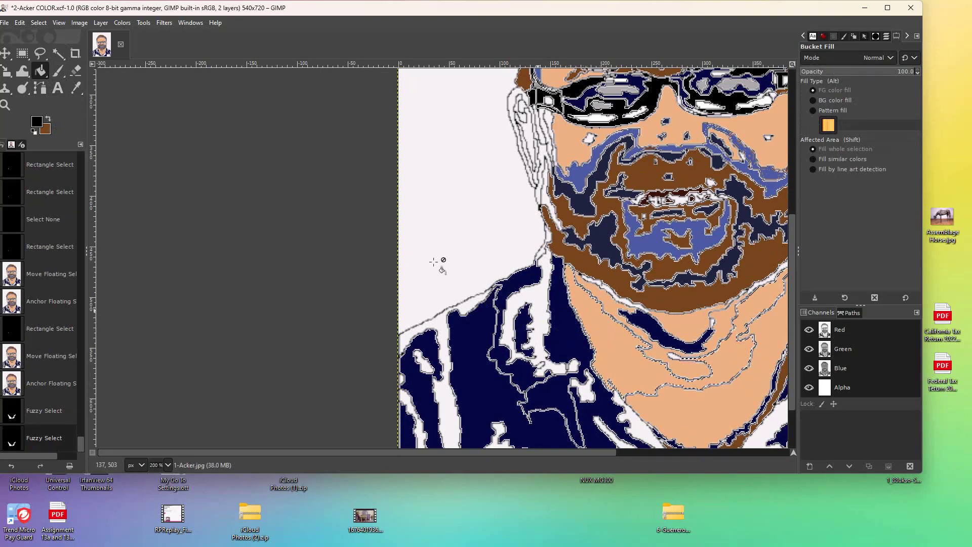
click(76, 87)
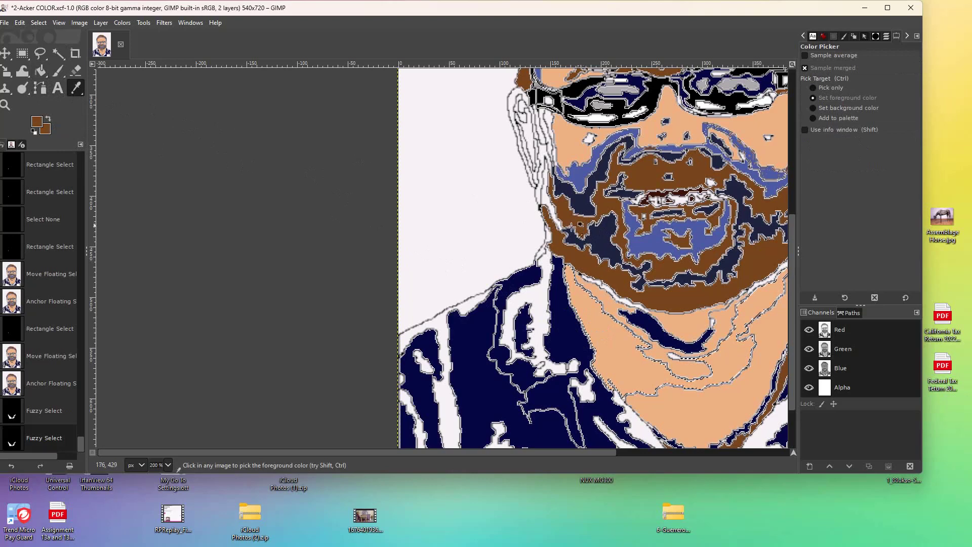
click(41, 71)
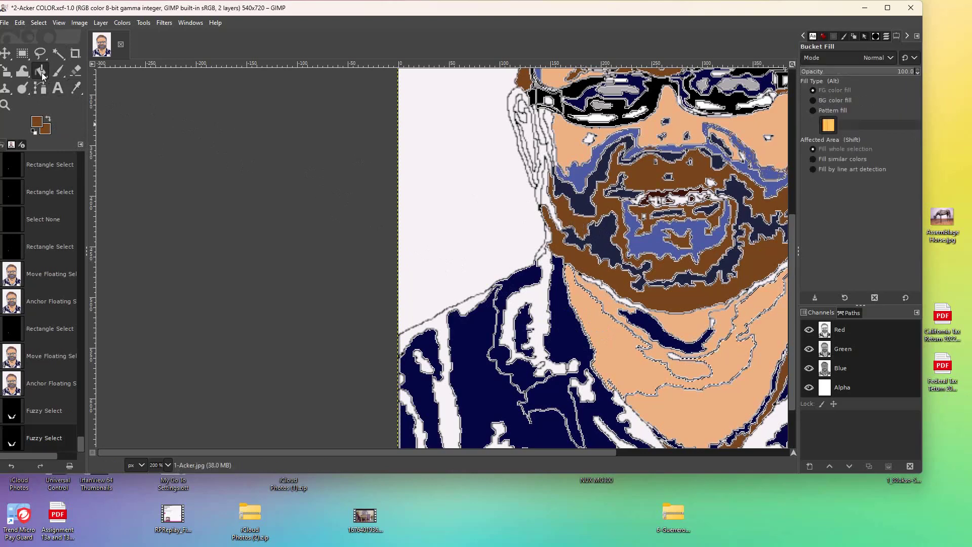
click(612, 336)
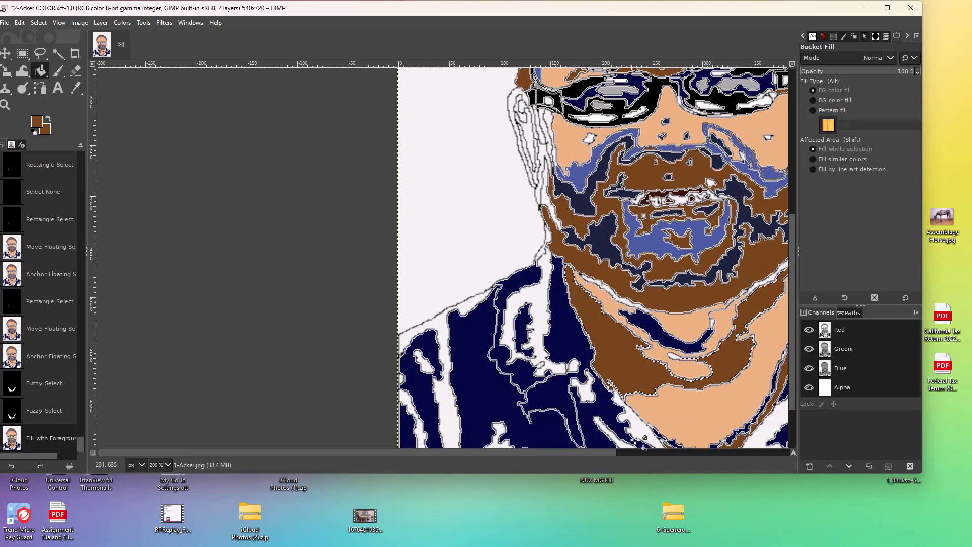
key(ctrl+shift+a)
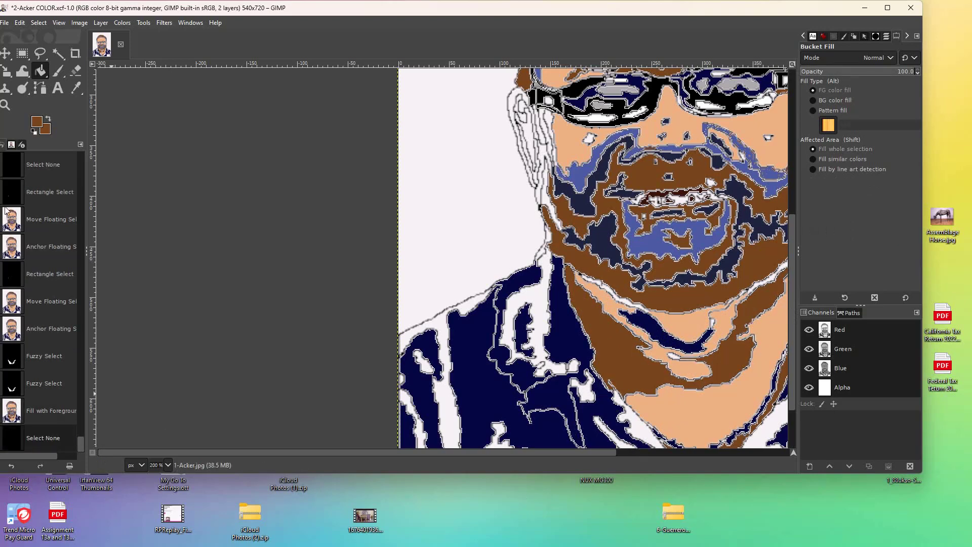
click(5, 105)
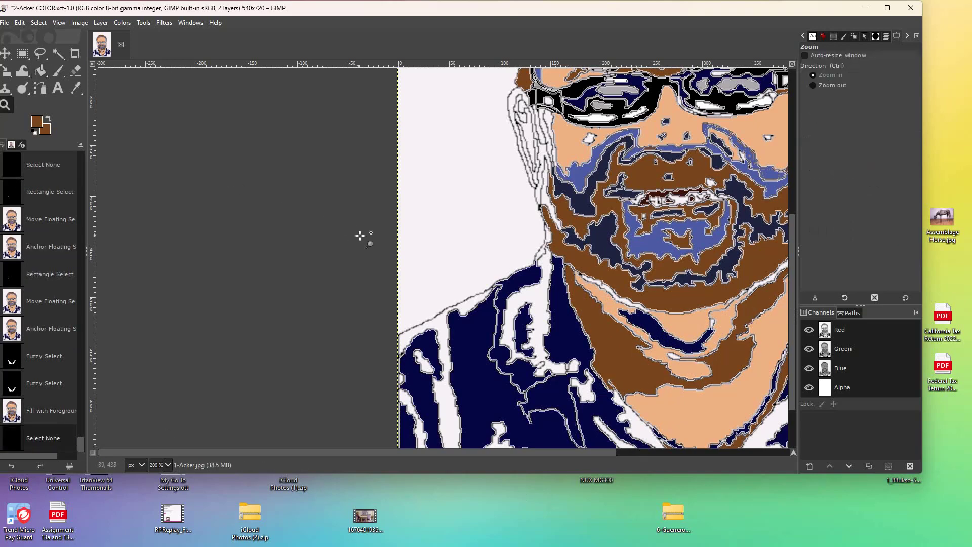
Select the small white gap at the left corner of the mouth with Fuzzy Select, fill it with brown picked from the beard, and clear the selection.
click(404, 259)
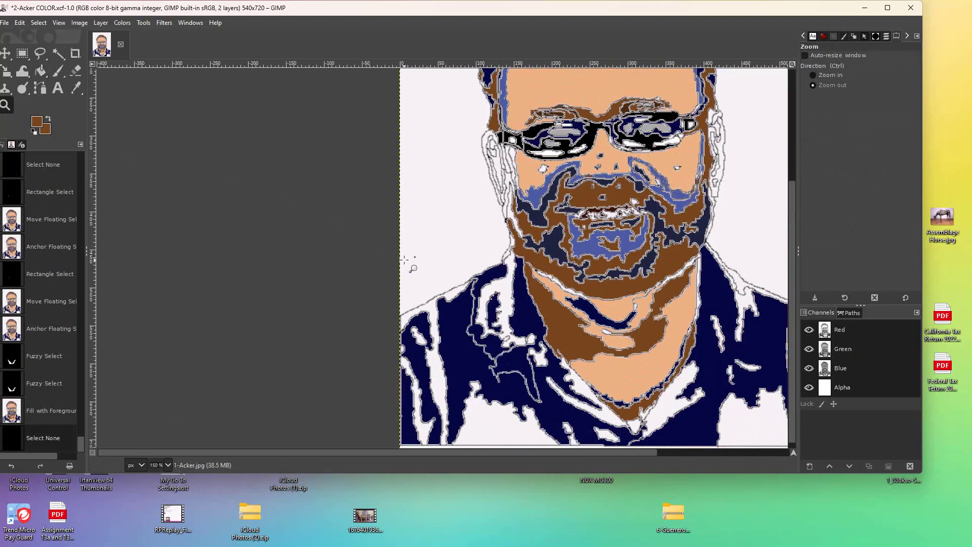
click(405, 259)
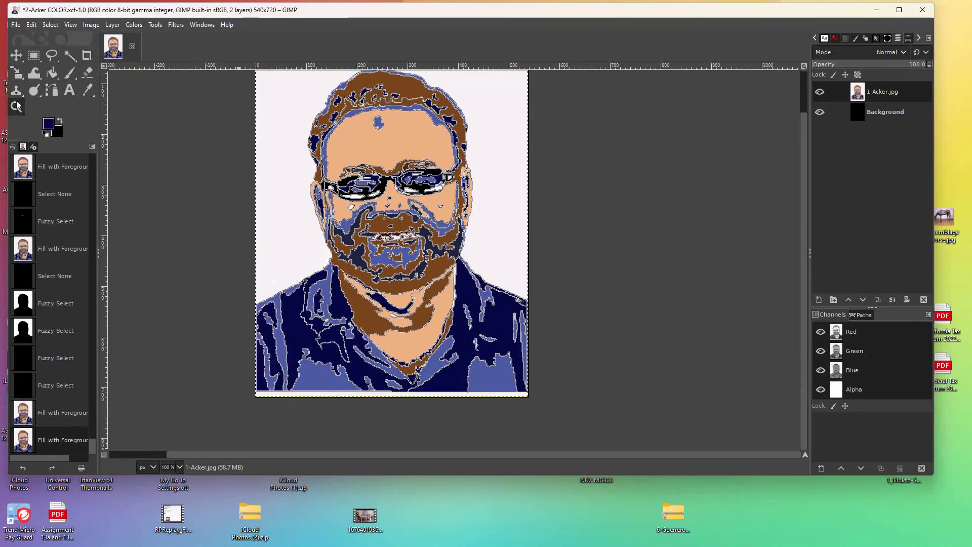
click(293, 251)
click(294, 252)
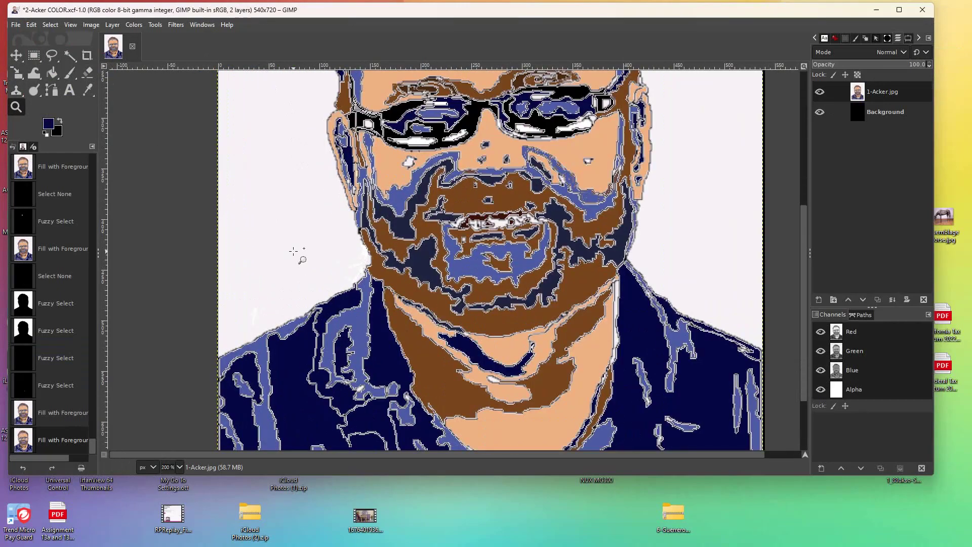
click(293, 251)
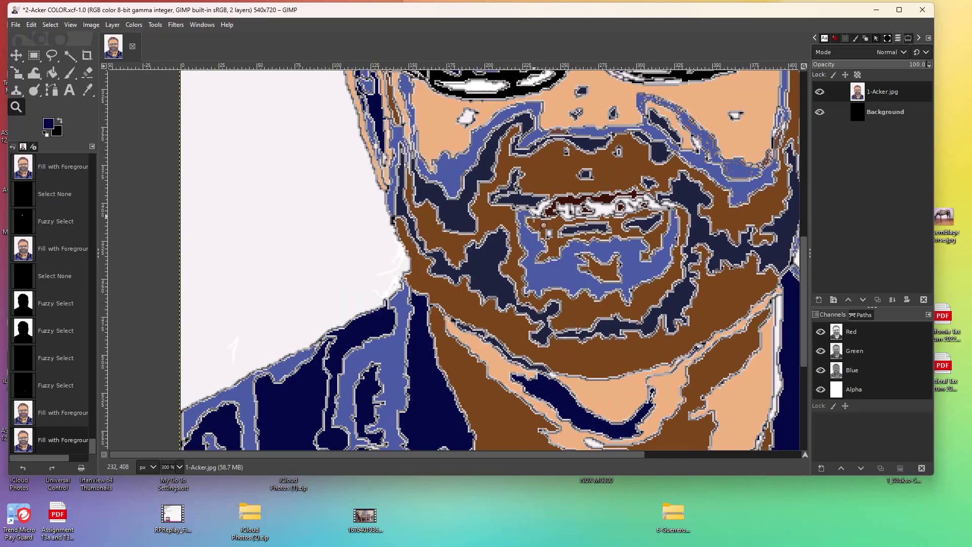
click(543, 217)
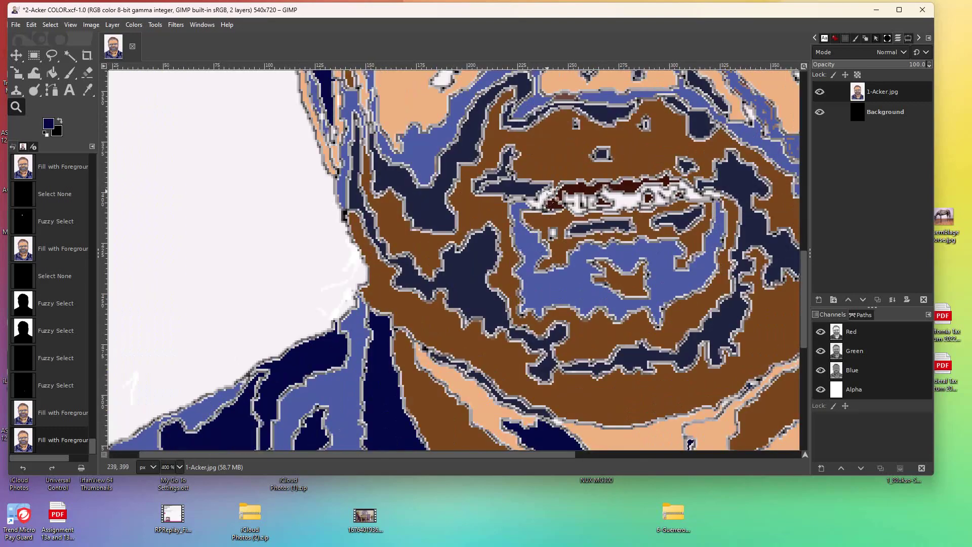
click(70, 55)
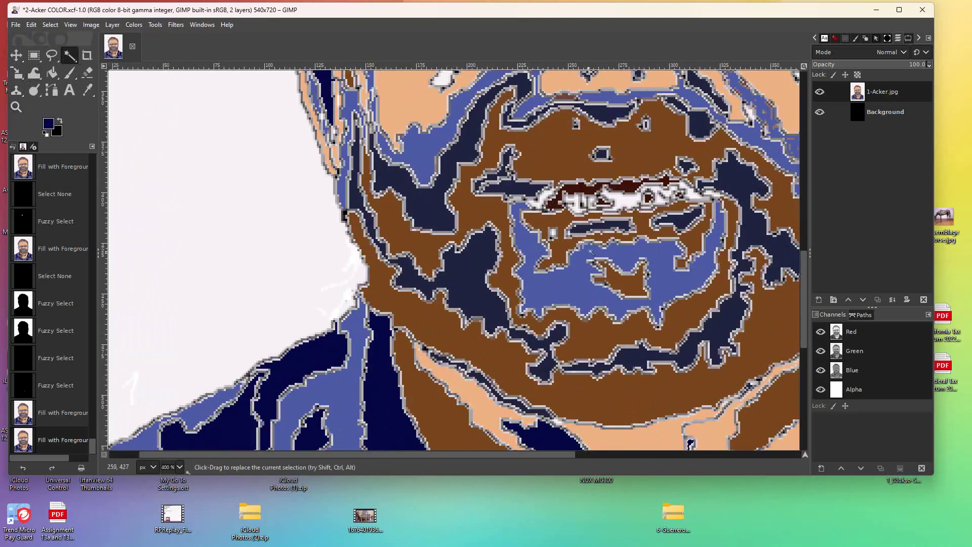
click(543, 198)
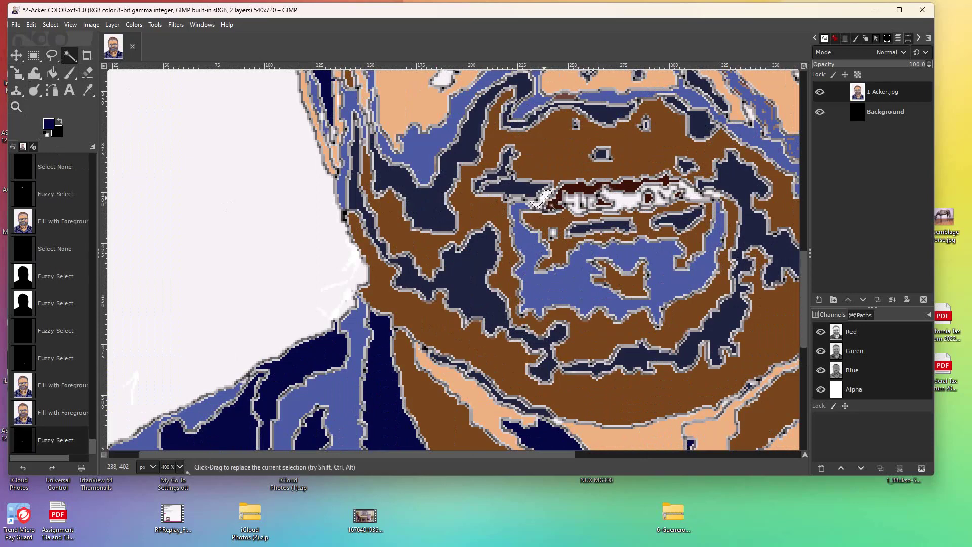
click(88, 92)
click(401, 221)
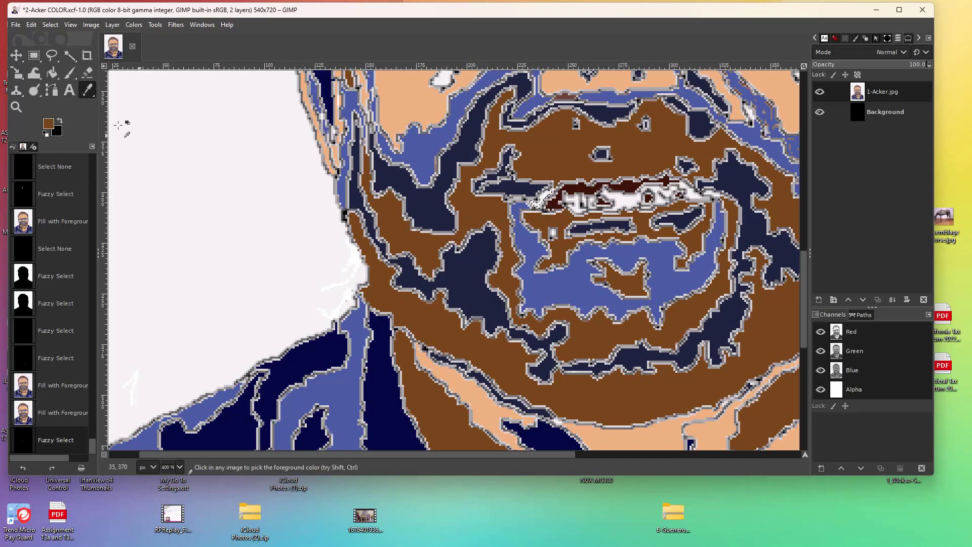
click(51, 73)
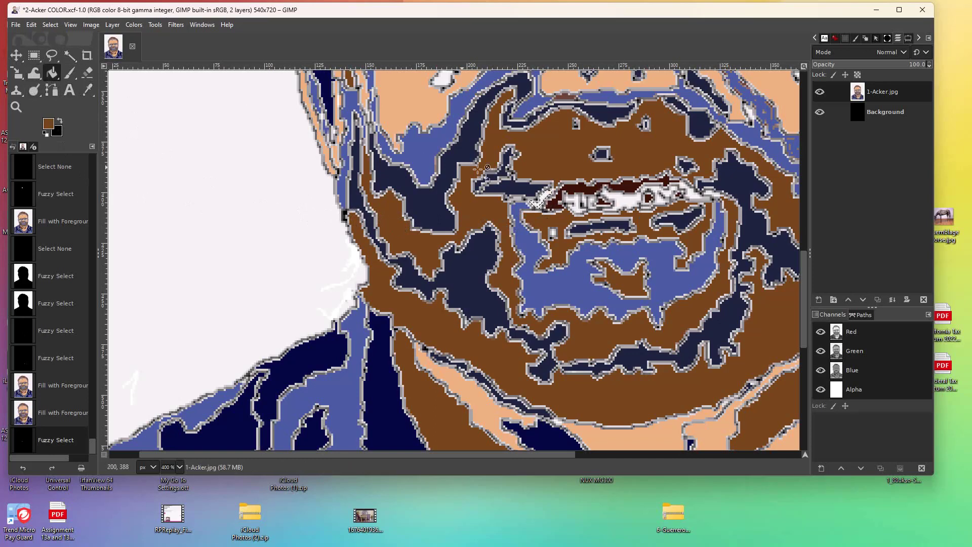
click(544, 198)
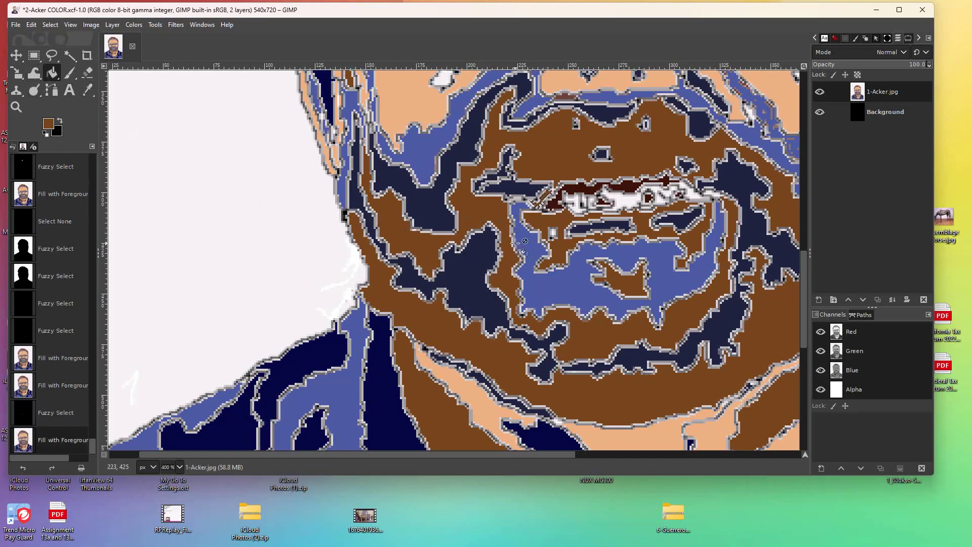
key(ctrl+shift+a)
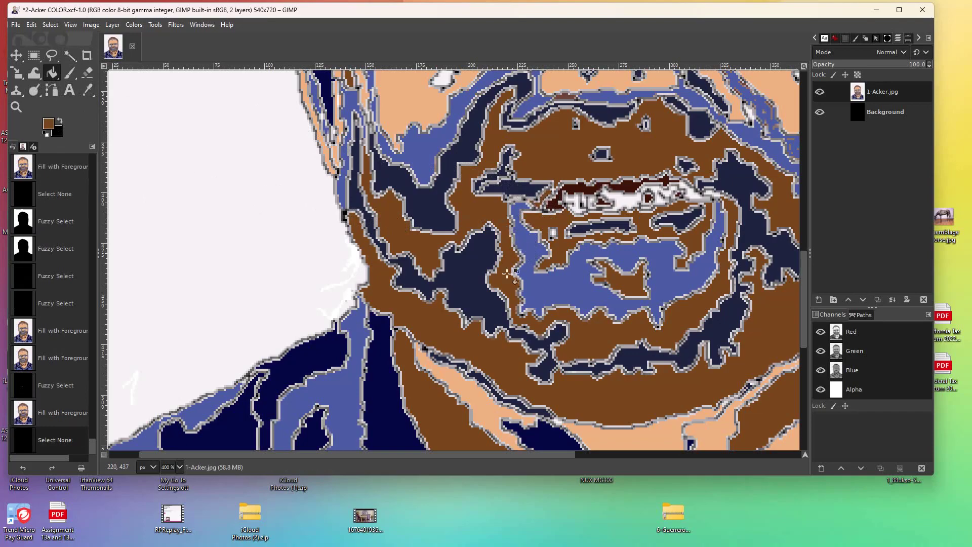
Select the small white sliver below the dark neck fold with Fuzzy Select and fill it with the current brown.
scroll(462, 320, down, 10)
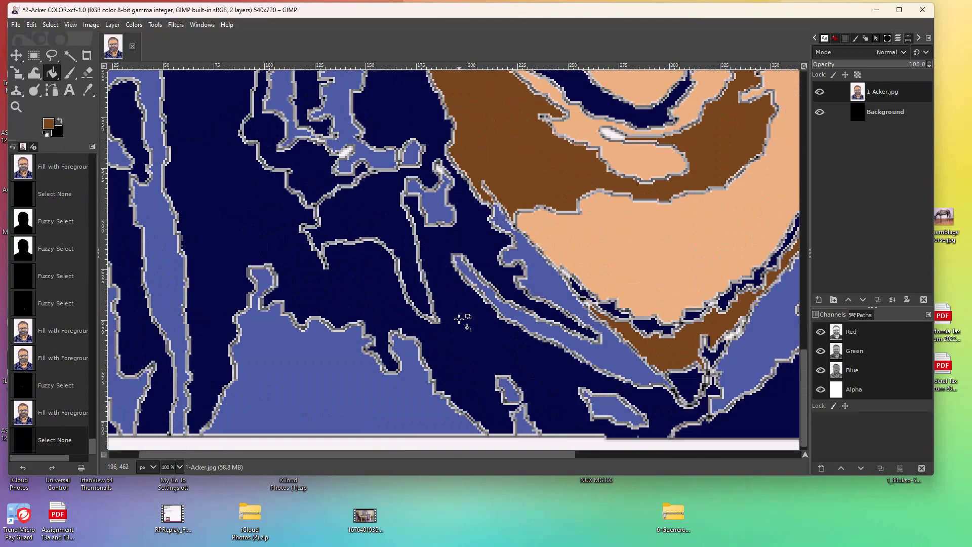
scroll(458, 318, up, 3)
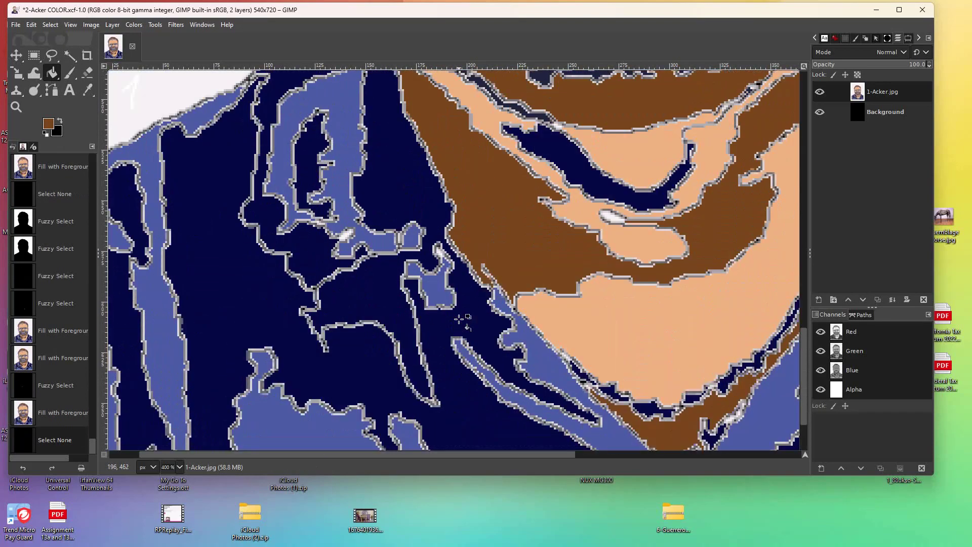
scroll(459, 319, up, 3)
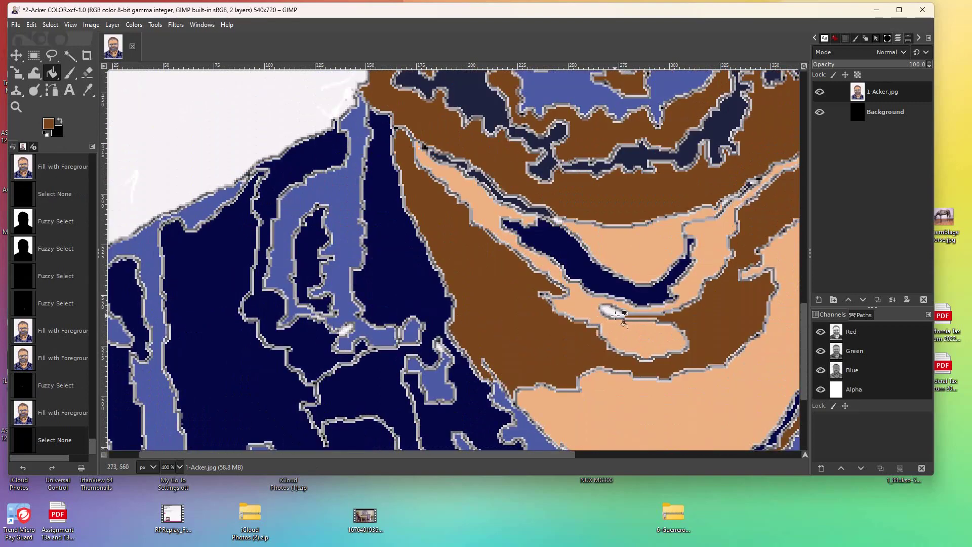
key(u)
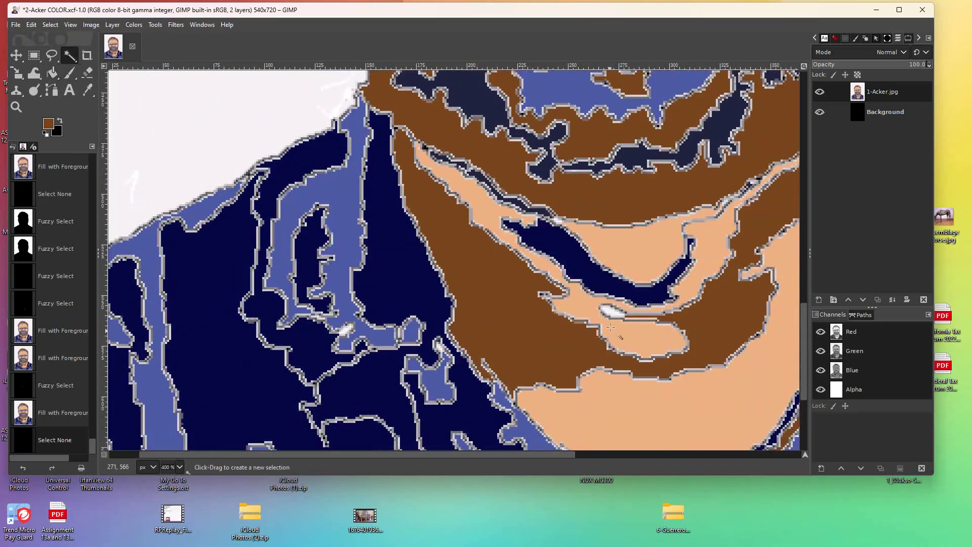
click(610, 319)
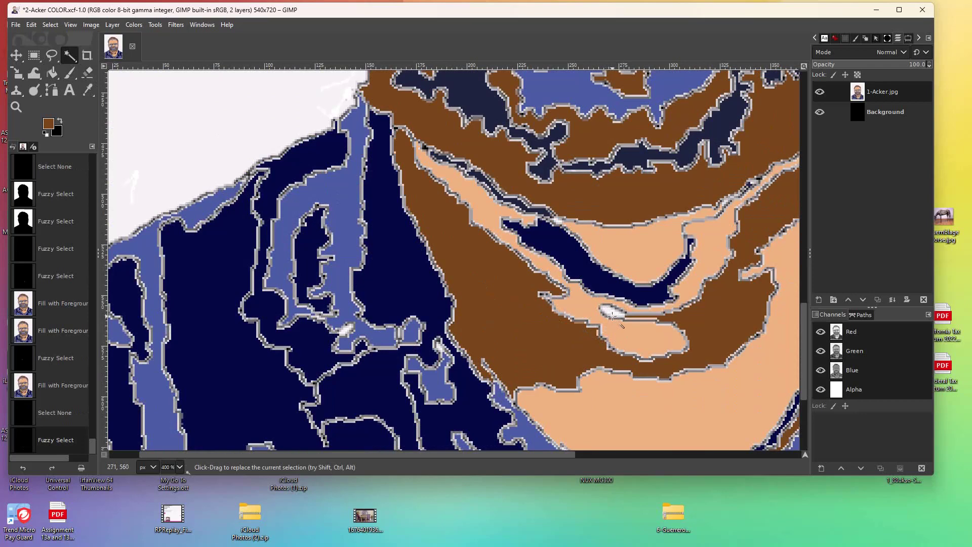
click(612, 315)
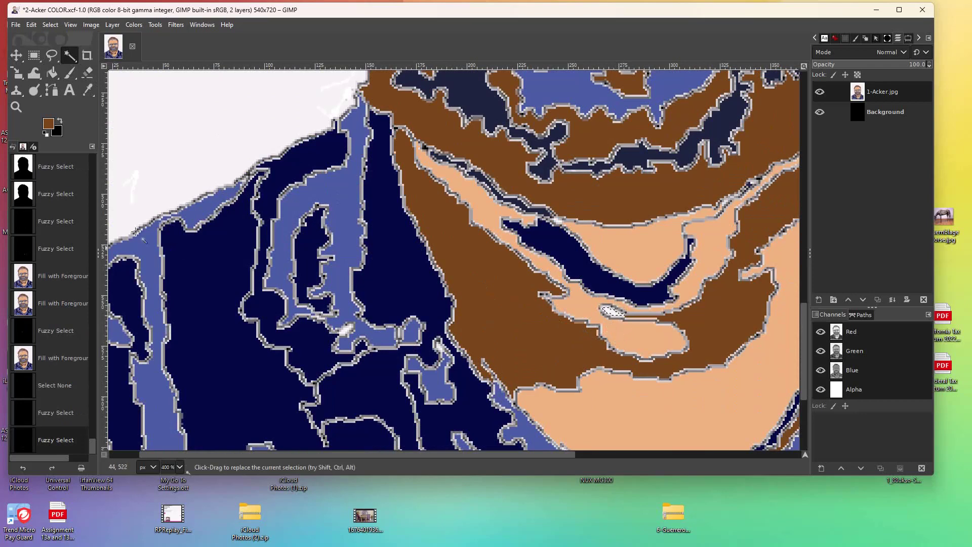
click(52, 73)
click(609, 315)
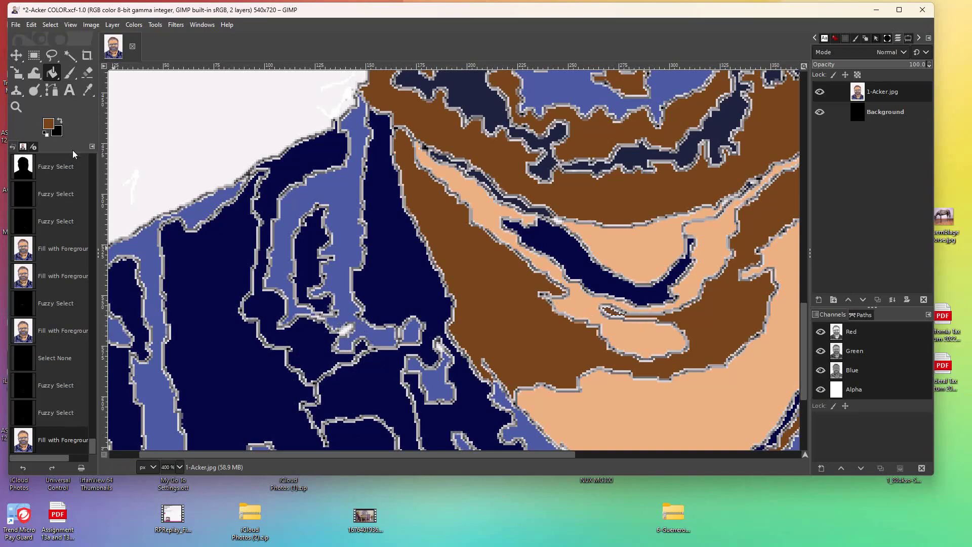
Pick the shirt's dark navy and fill the small white spot in the light-blue fold of the left collar, selected with Fuzzy Select.
click(86, 95)
click(218, 386)
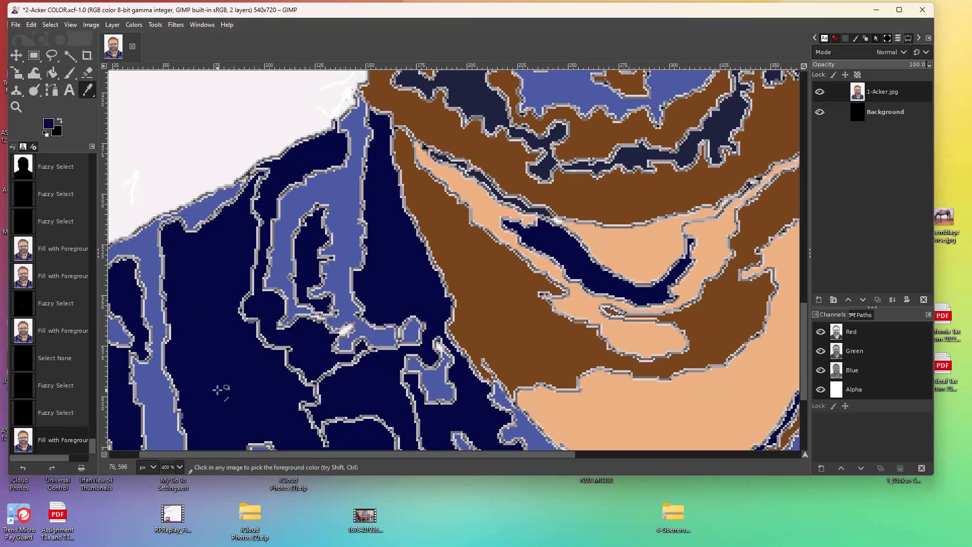
click(52, 74)
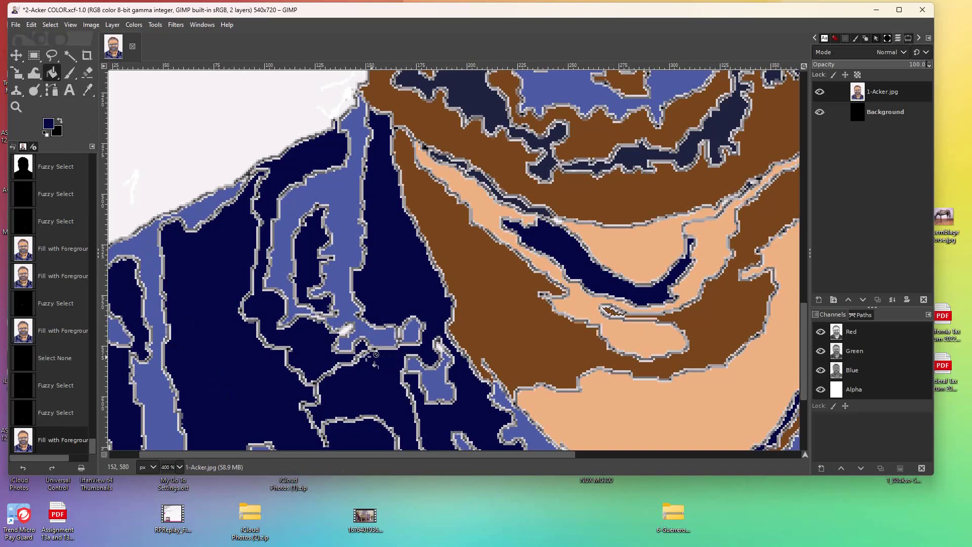
click(70, 57)
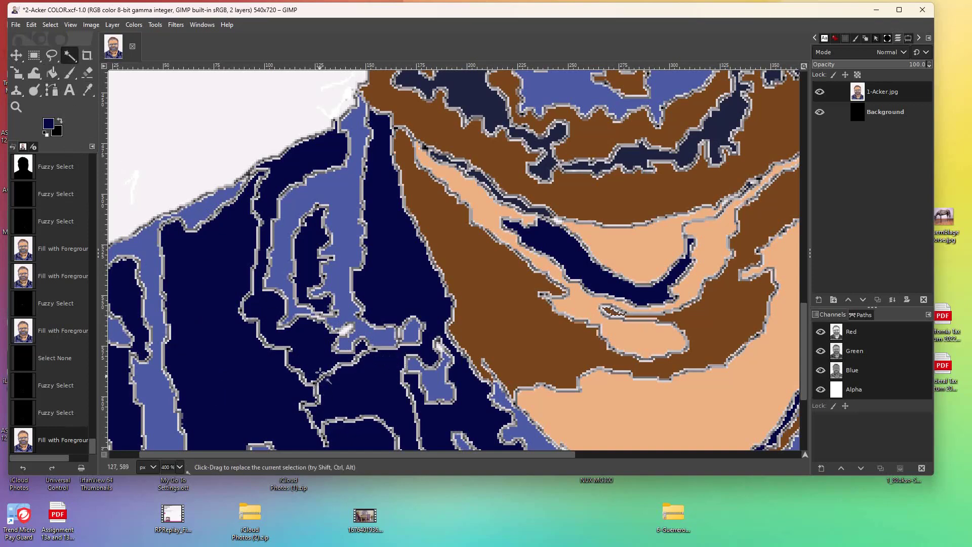
click(345, 331)
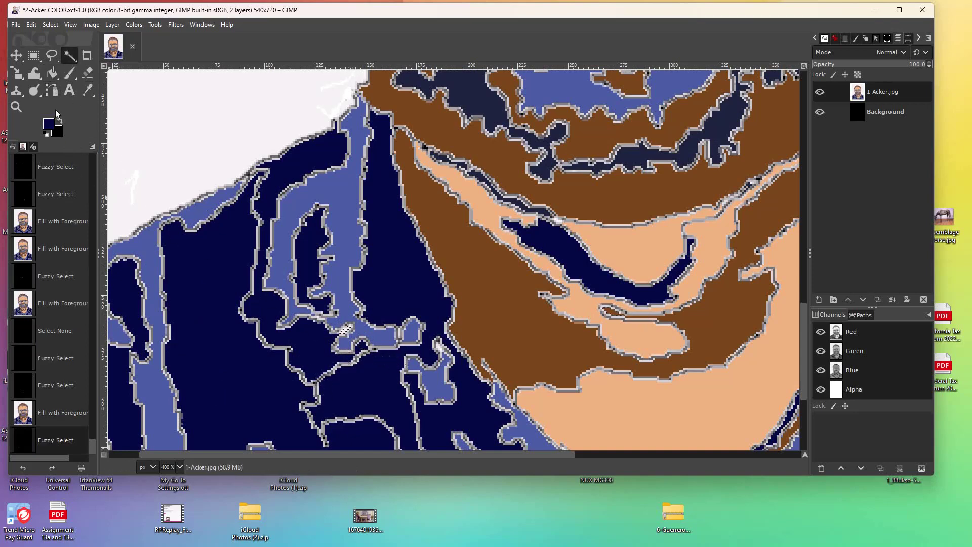
click(52, 72)
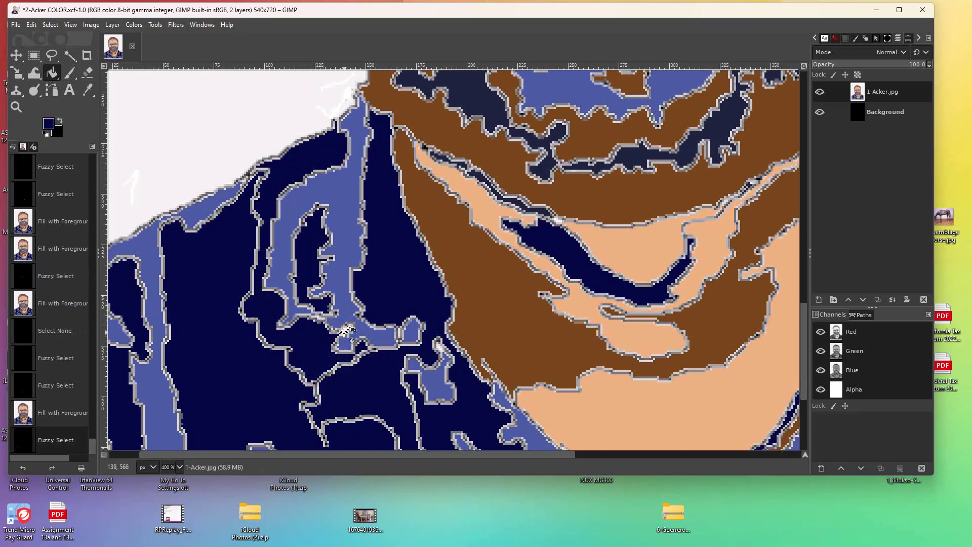
click(346, 332)
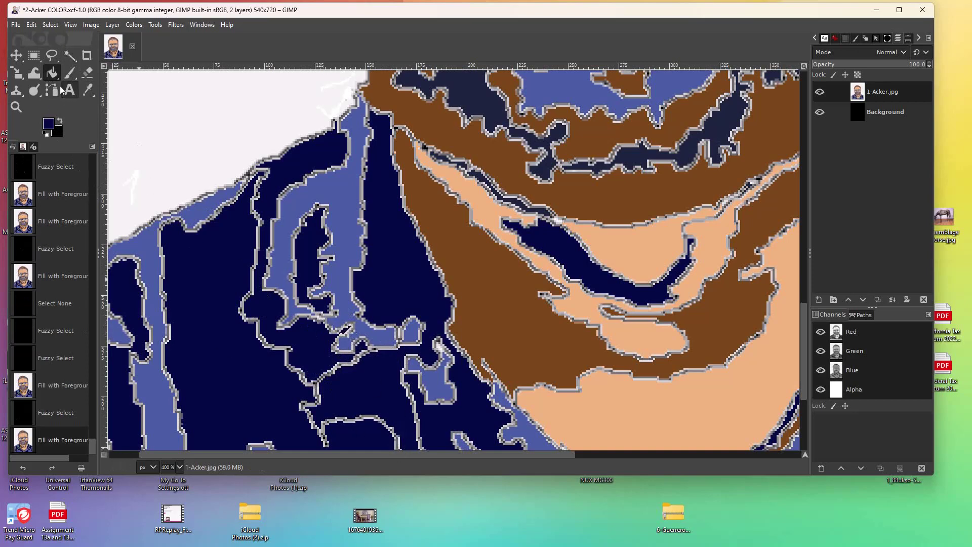
Select the small spots on the nose and both cheeks with Fuzzy Select, fill them with light blue picked beside the left temple, and clear the selection.
drag(692, 387, 452, 536)
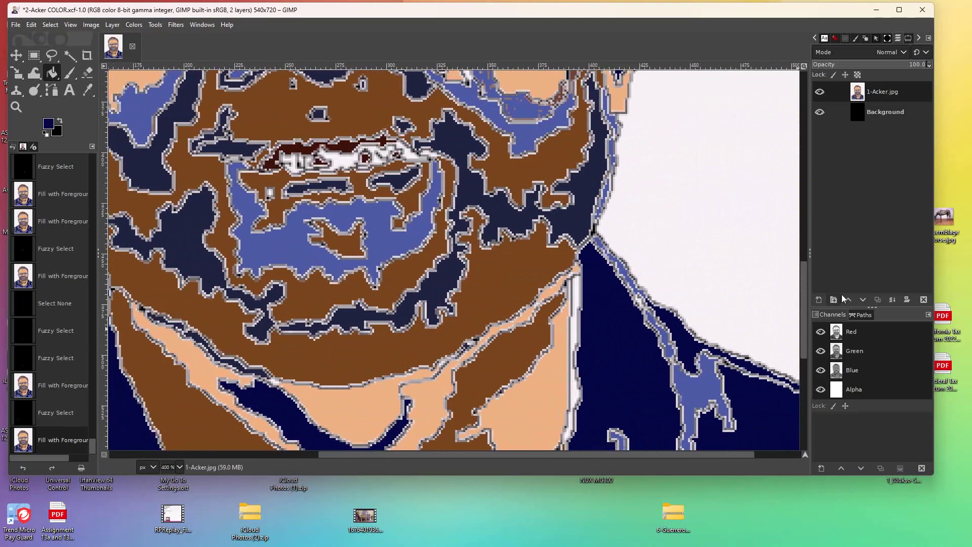
drag(803, 319, 801, 251)
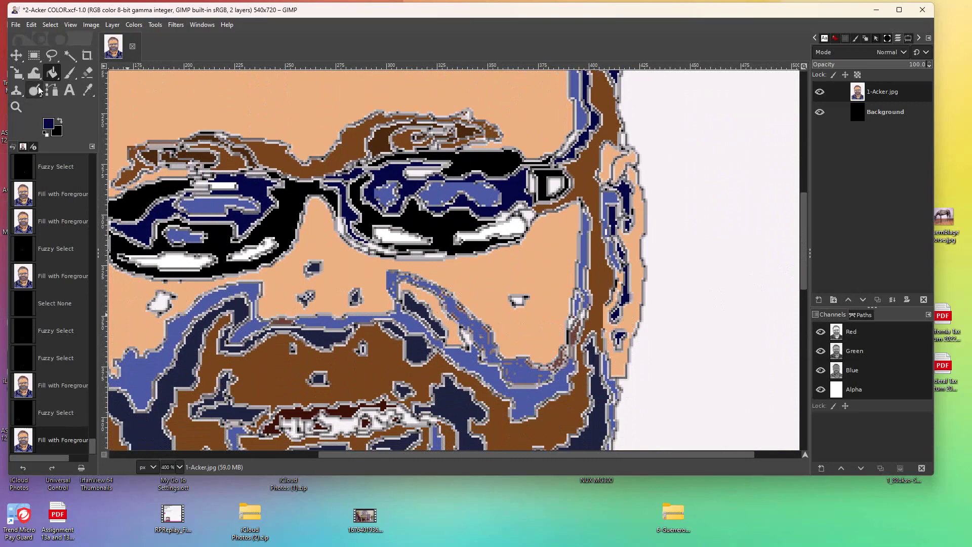
click(69, 57)
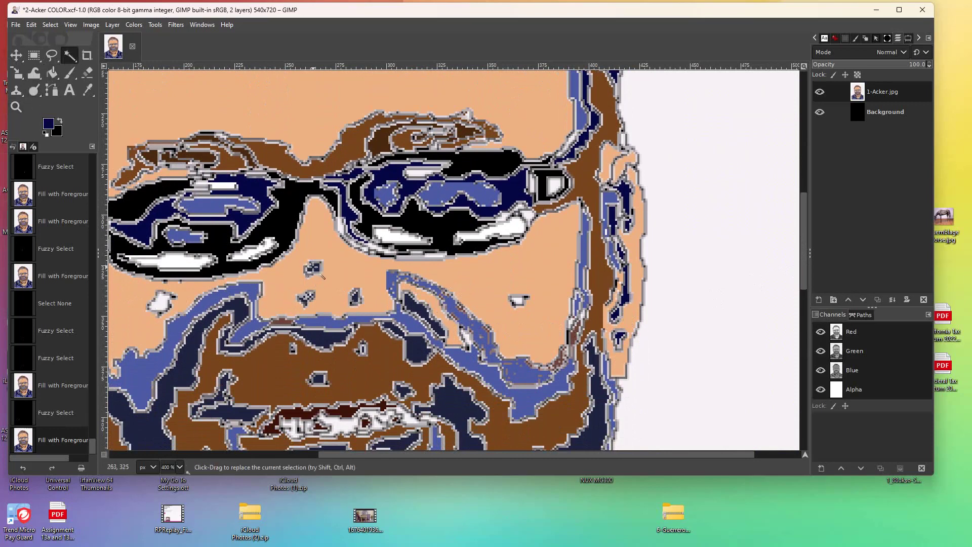
click(307, 295)
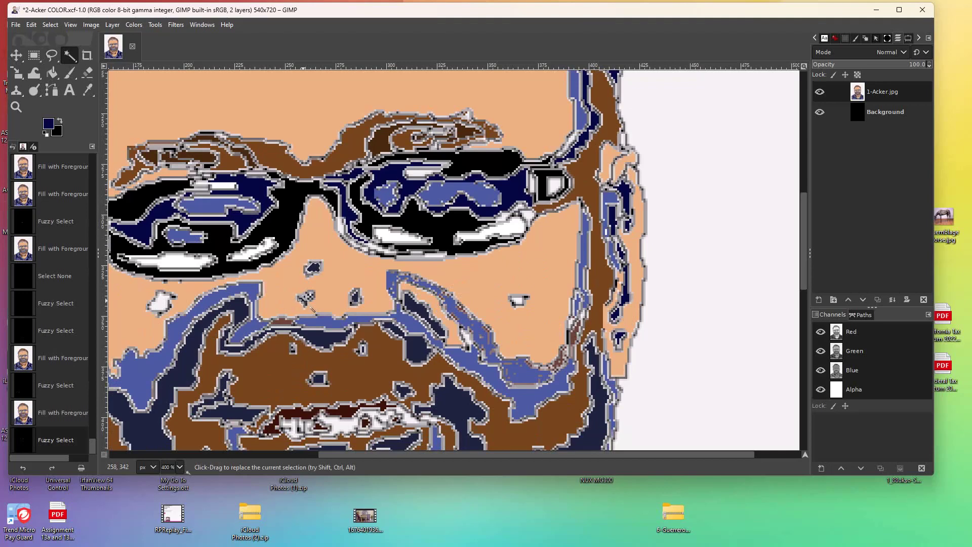
shift+click(305, 311)
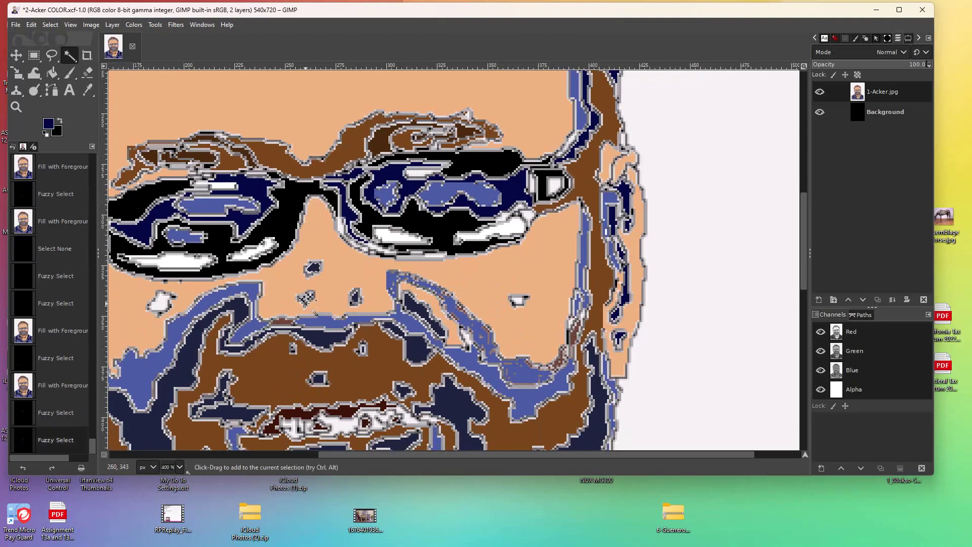
shift+click(306, 311)
shift+click(306, 303)
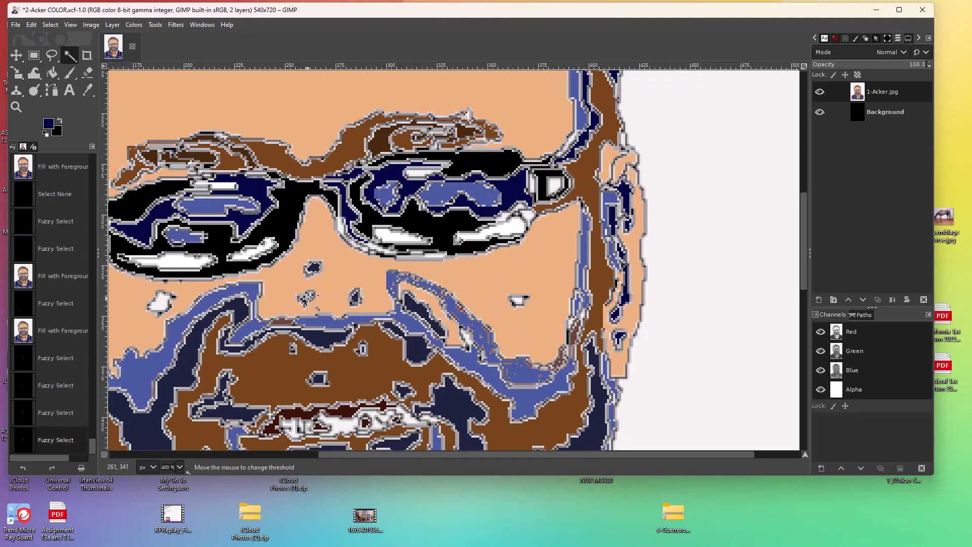
shift+click(304, 312)
shift+click(353, 300)
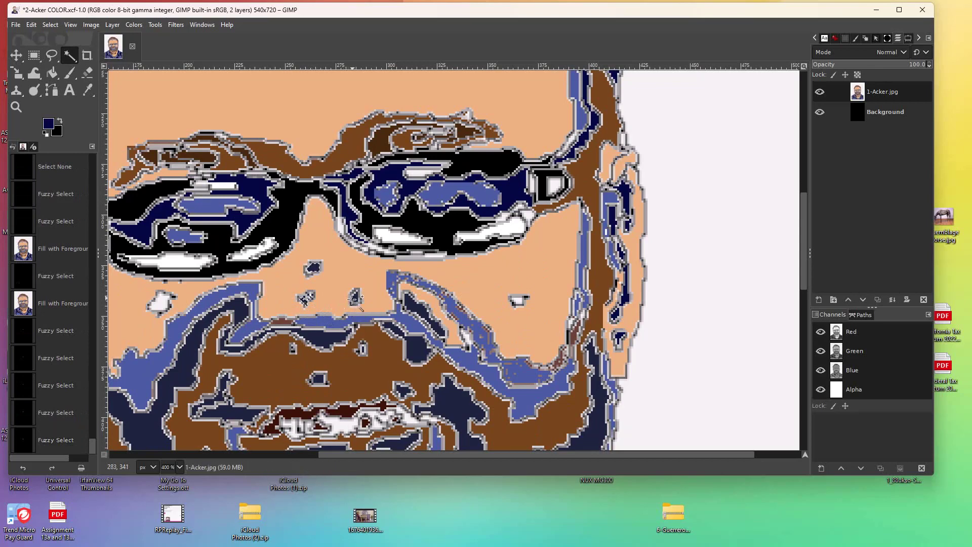
shift+click(159, 305)
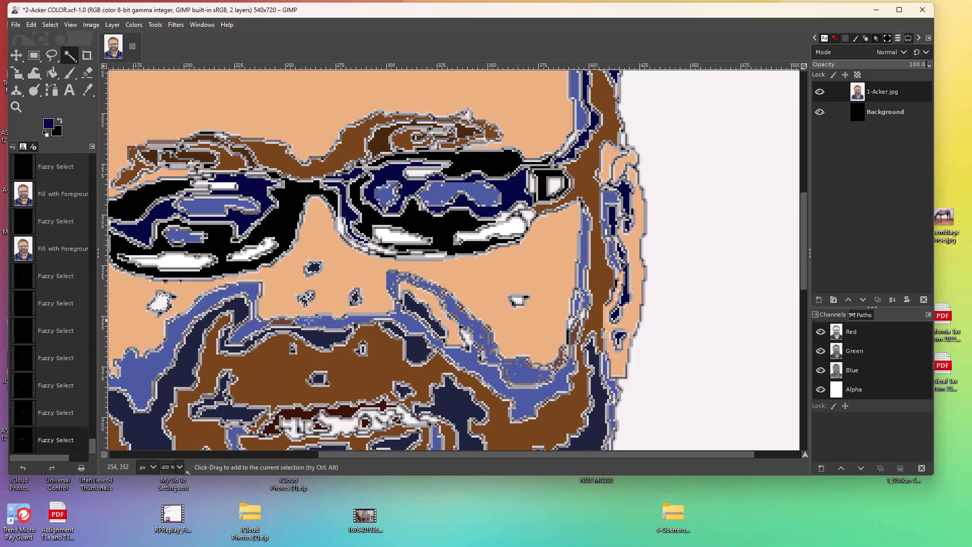
shift+click(519, 300)
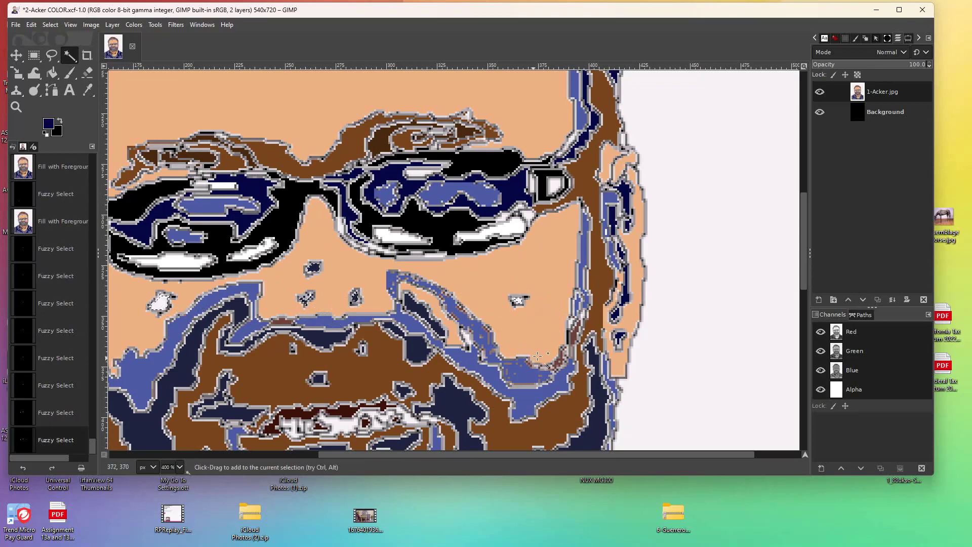
mouse_move(803, 278)
mouse_down()
mouse_move(803, 234)
mouse_move(802, 273)
mouse_up()
drag(415, 455, 312, 473)
drag(808, 238, 808, 171)
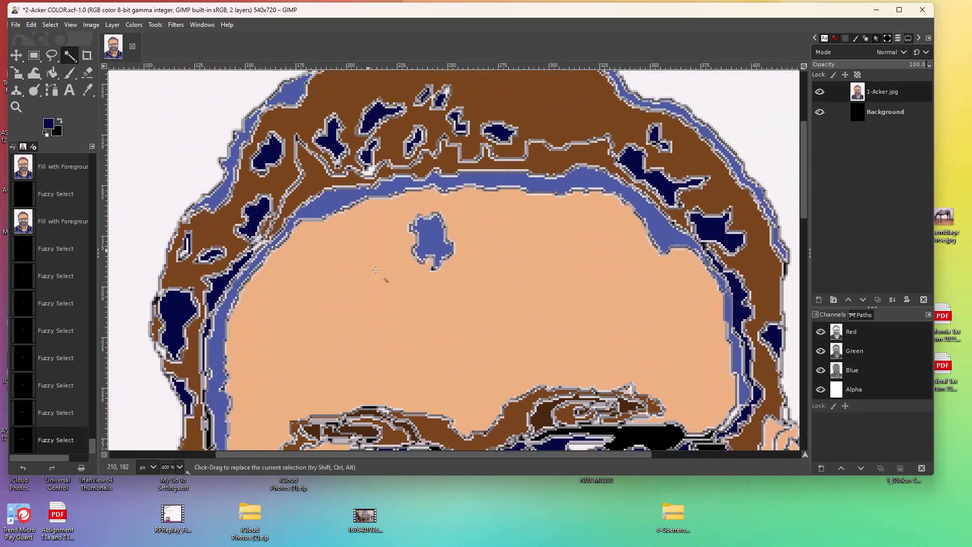
drag(806, 193, 828, 274)
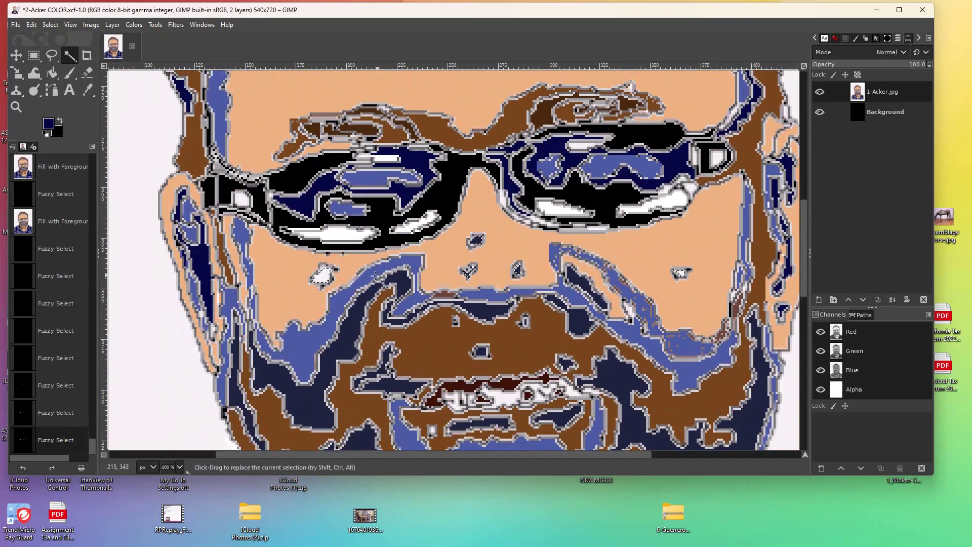
click(90, 90)
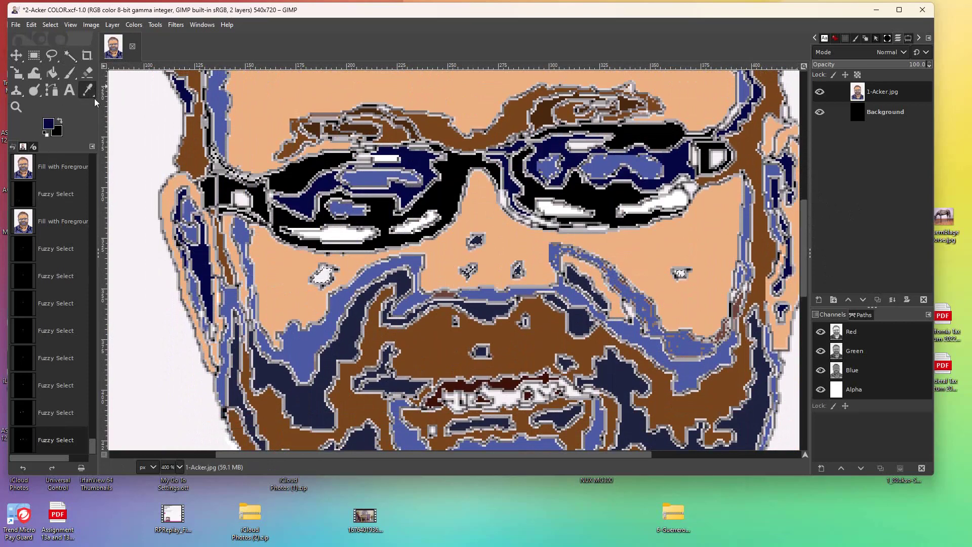
click(216, 96)
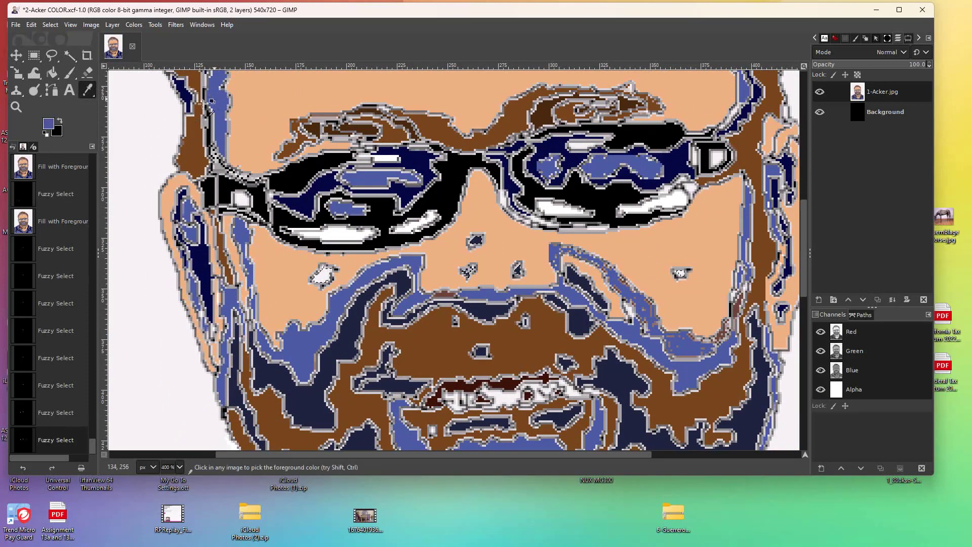
click(57, 74)
click(481, 247)
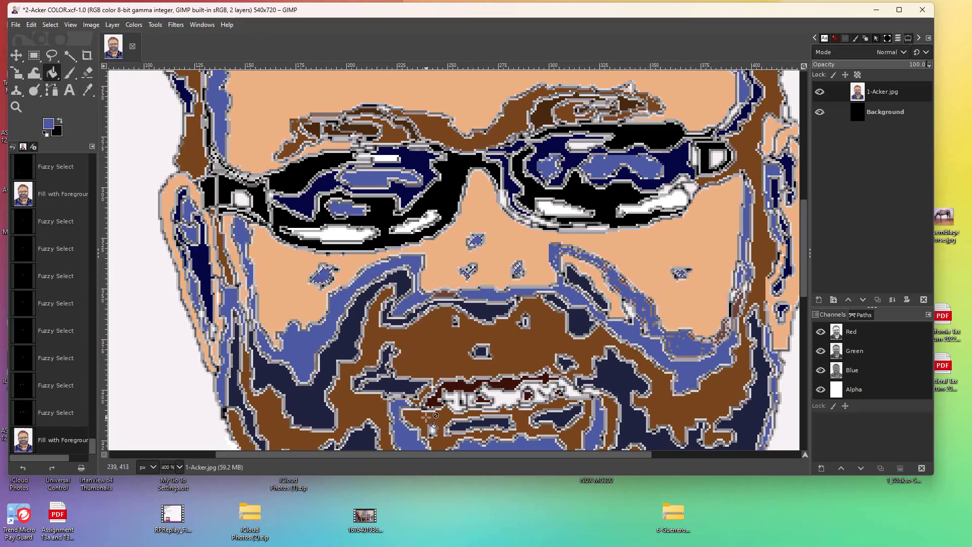
key(ctrl+shift+a)
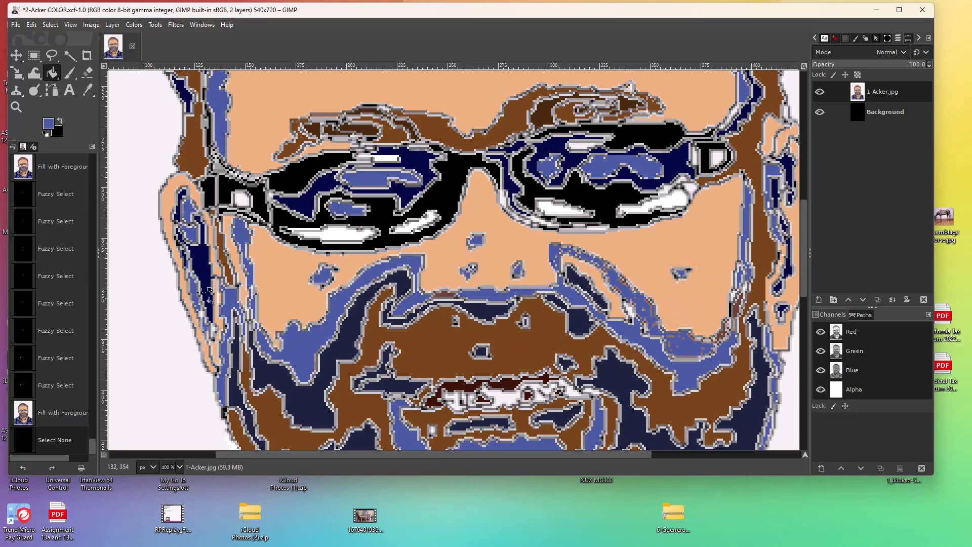
Paint over the leftover pixels along the edges of the left cheek spot with the Paintbrush in the current light blue.
click(68, 72)
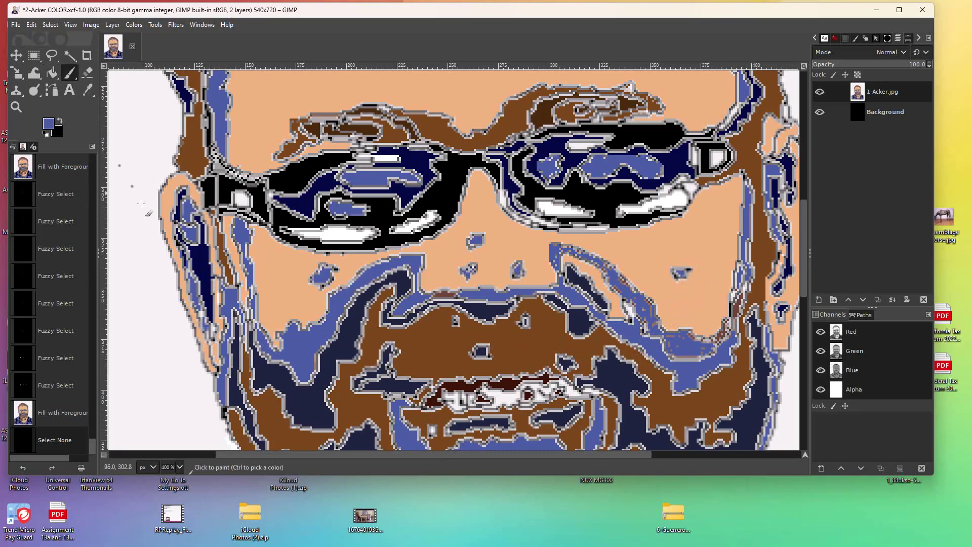
click(16, 107)
click(261, 289)
click(263, 294)
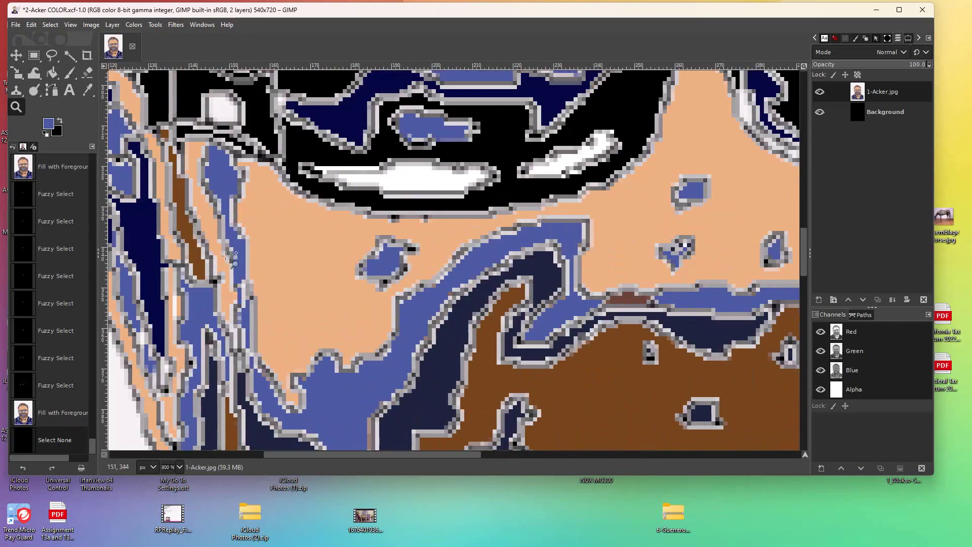
click(71, 77)
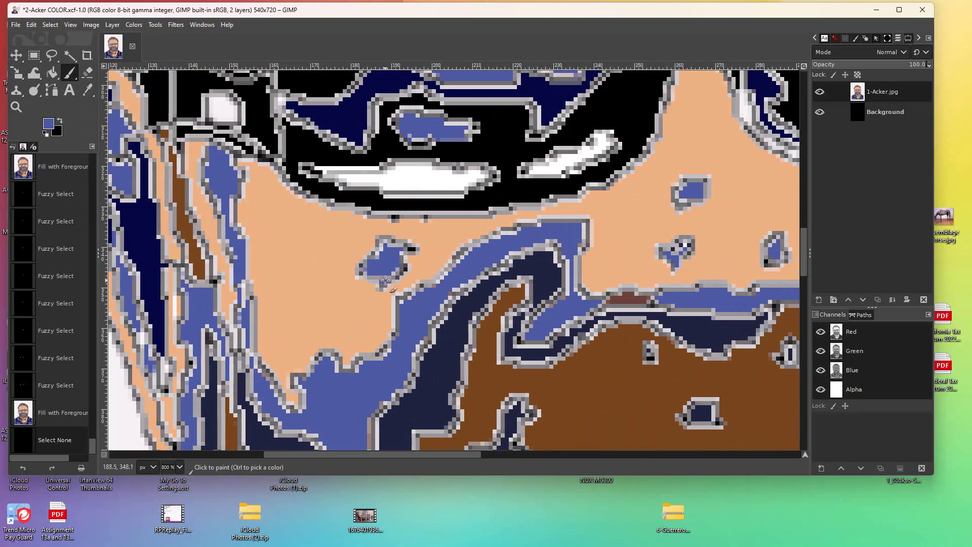
click(385, 281)
click(407, 268)
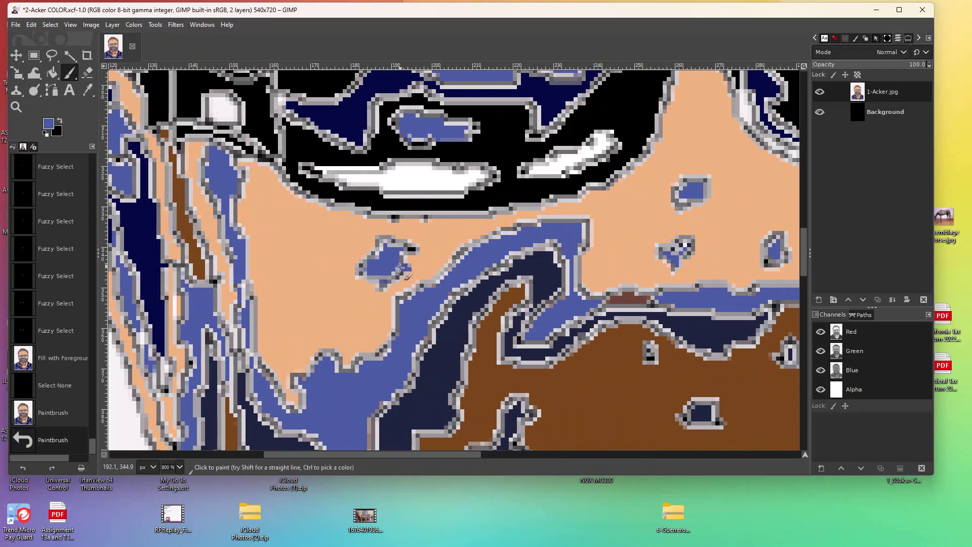
click(412, 249)
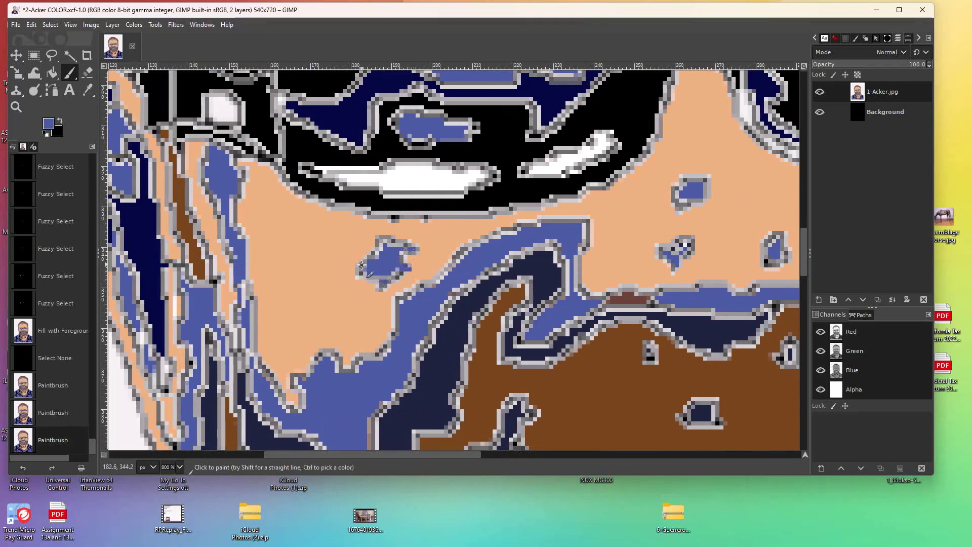
Paint the leftover white and black pixels in the two lower nose spots light blue with the Paintbrush.
click(674, 250)
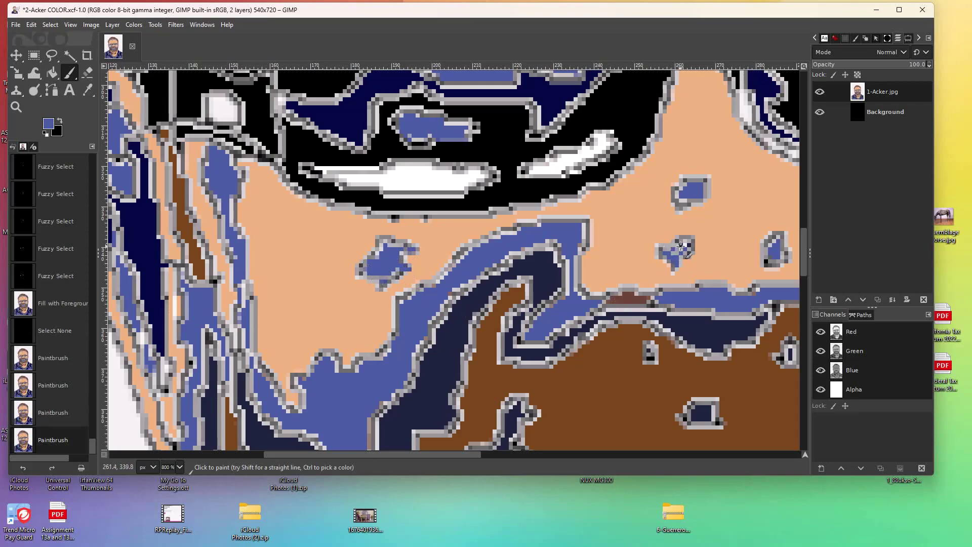
click(681, 246)
click(685, 246)
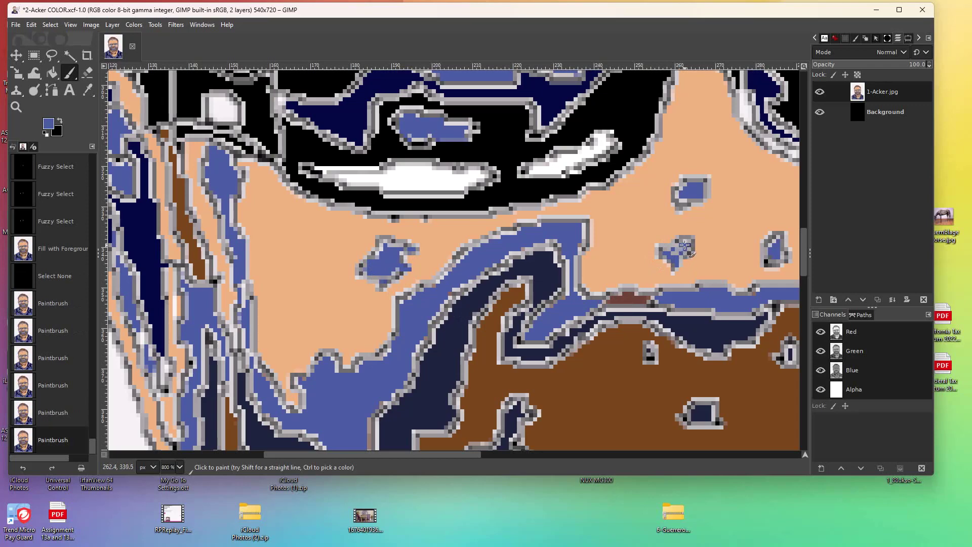
click(685, 243)
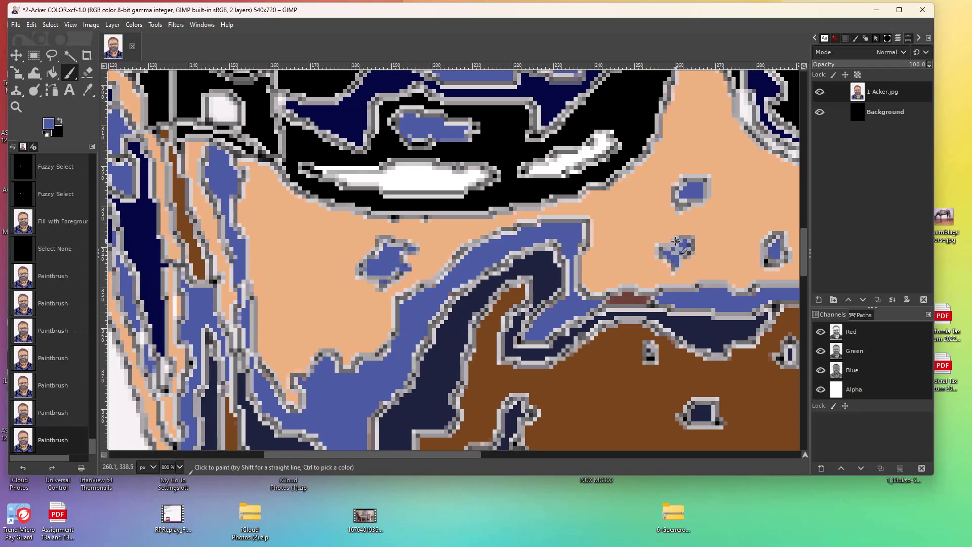
click(765, 260)
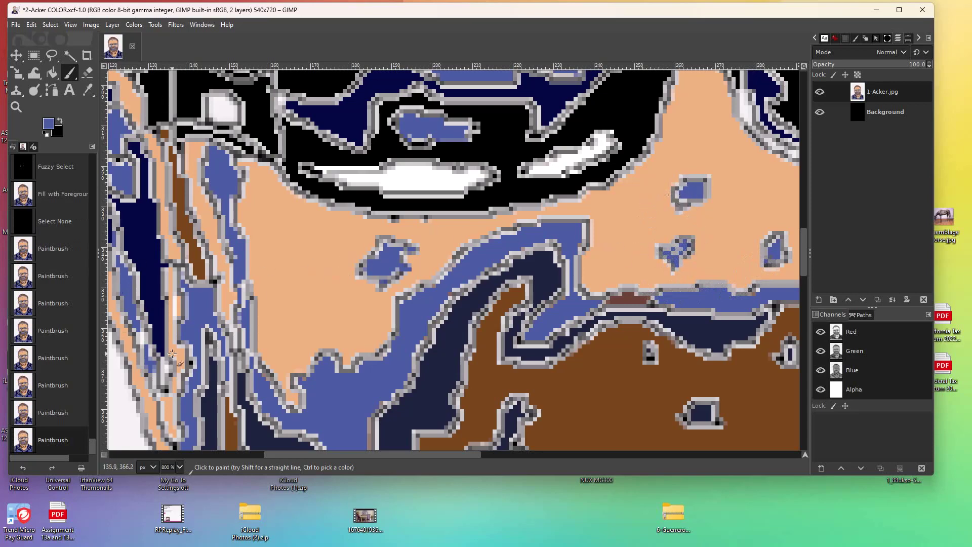
Select the small white gaps in the lower part of the left ear with Fuzzy Select and fill them with the current light blue.
click(16, 106)
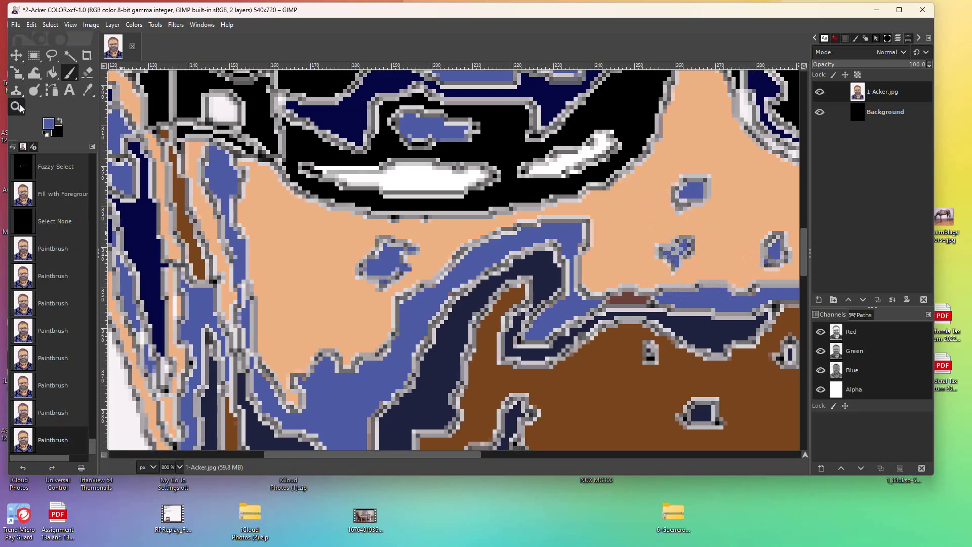
ctrl+click(263, 213)
ctrl+click(263, 213)
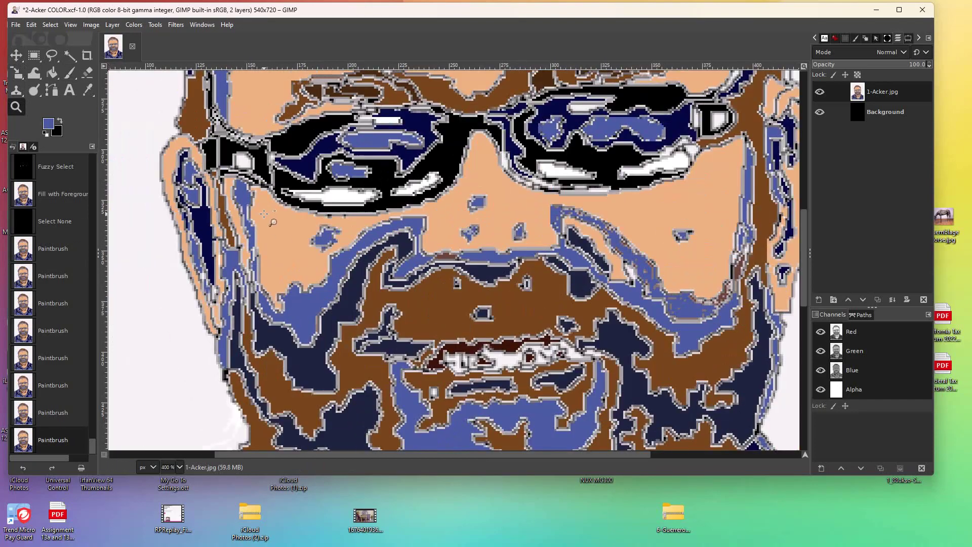
ctrl+click(264, 213)
click(211, 254)
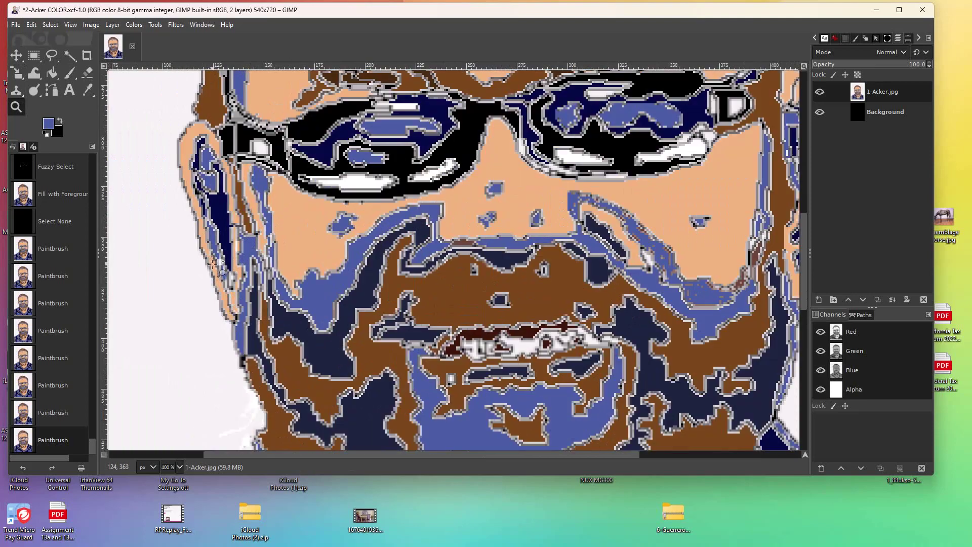
click(221, 275)
click(221, 295)
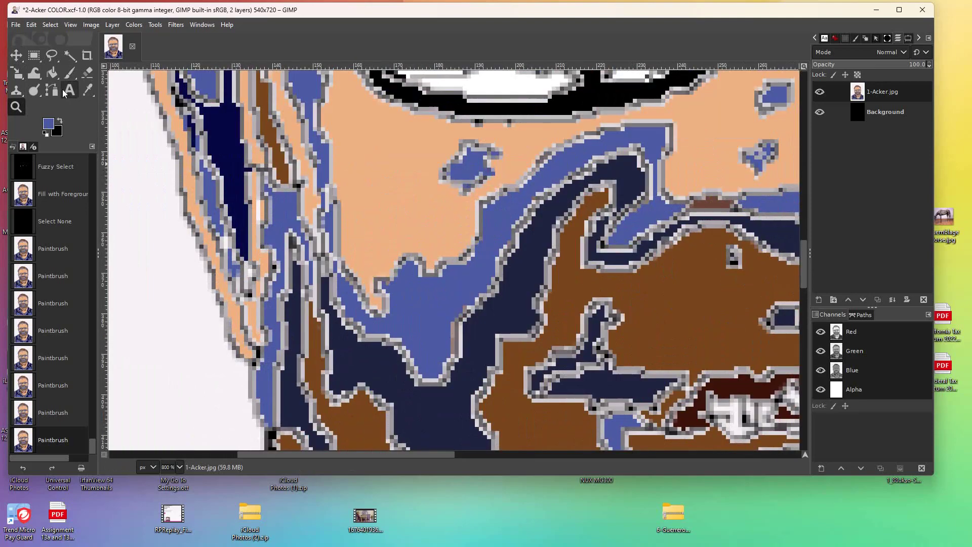
click(71, 55)
click(225, 248)
click(228, 243)
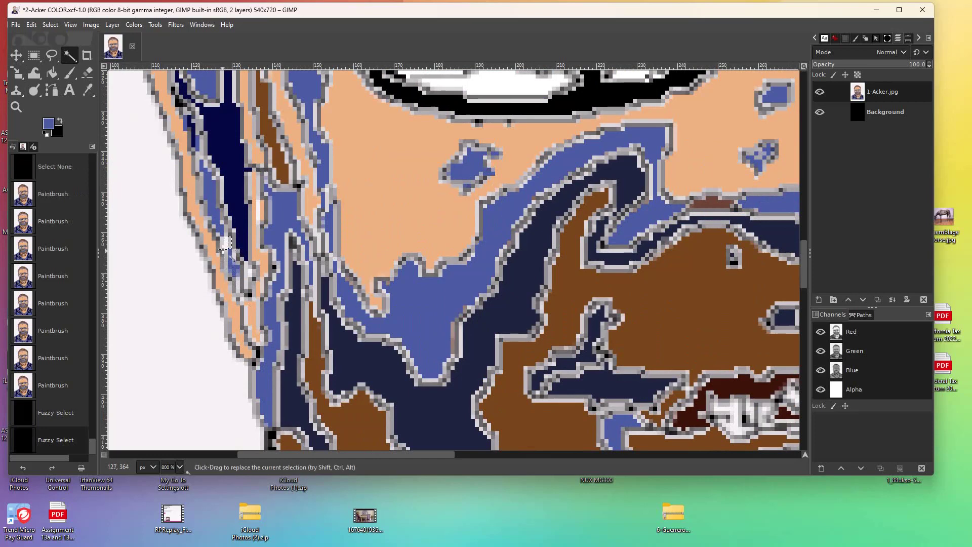
click(221, 249)
key(shift)
shift+click(224, 244)
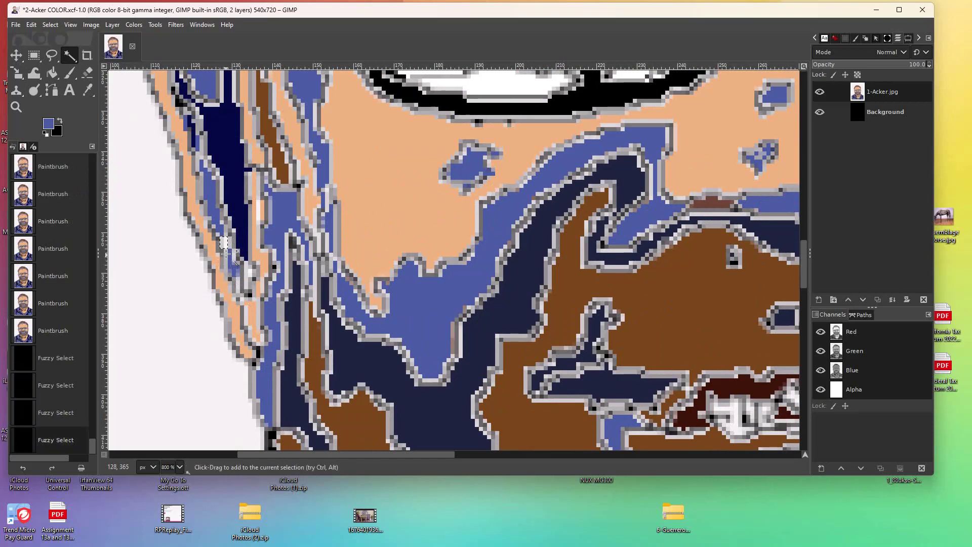
shift+click(229, 258)
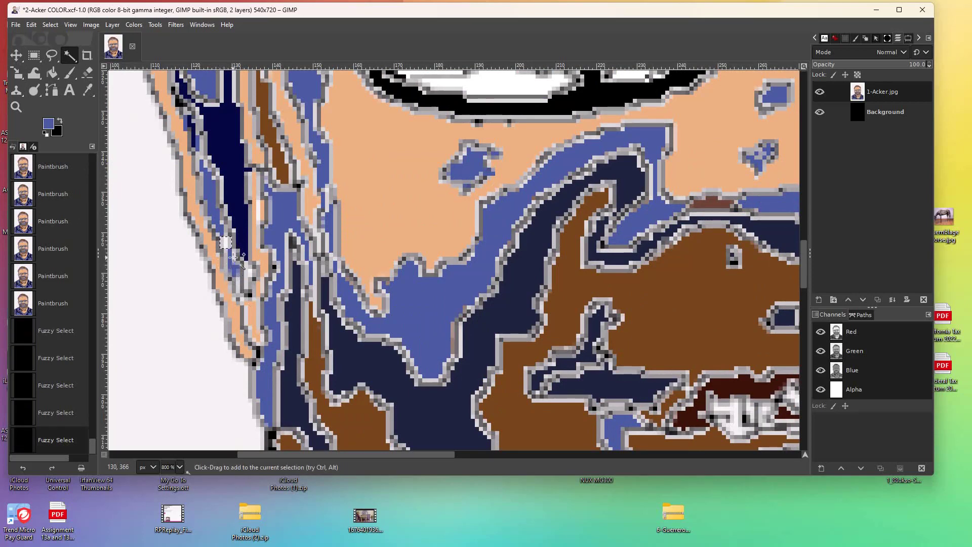
shift+click(233, 257)
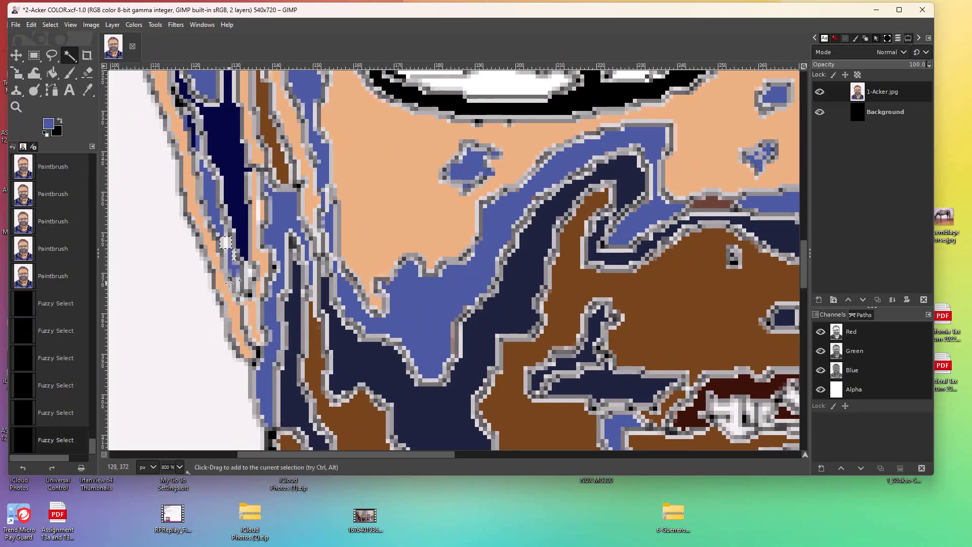
click(51, 73)
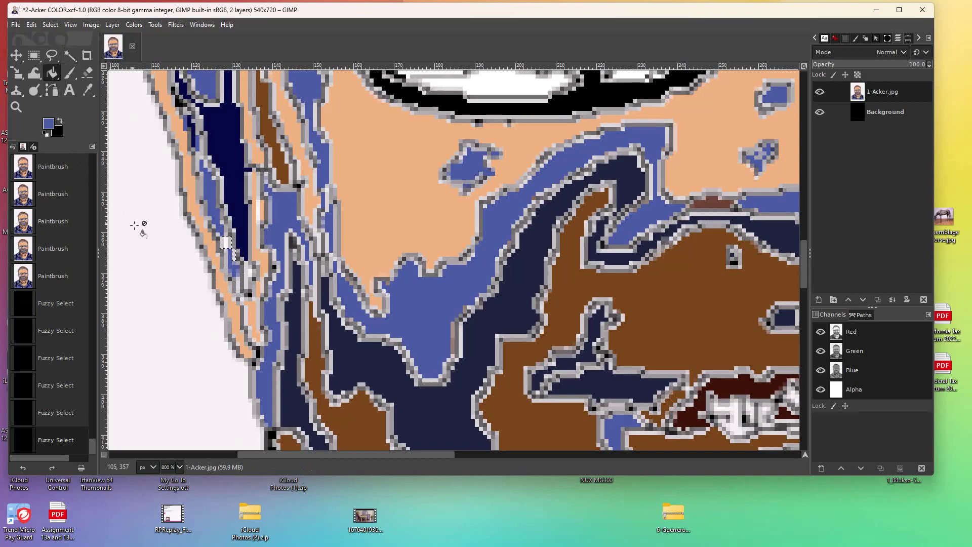
click(226, 244)
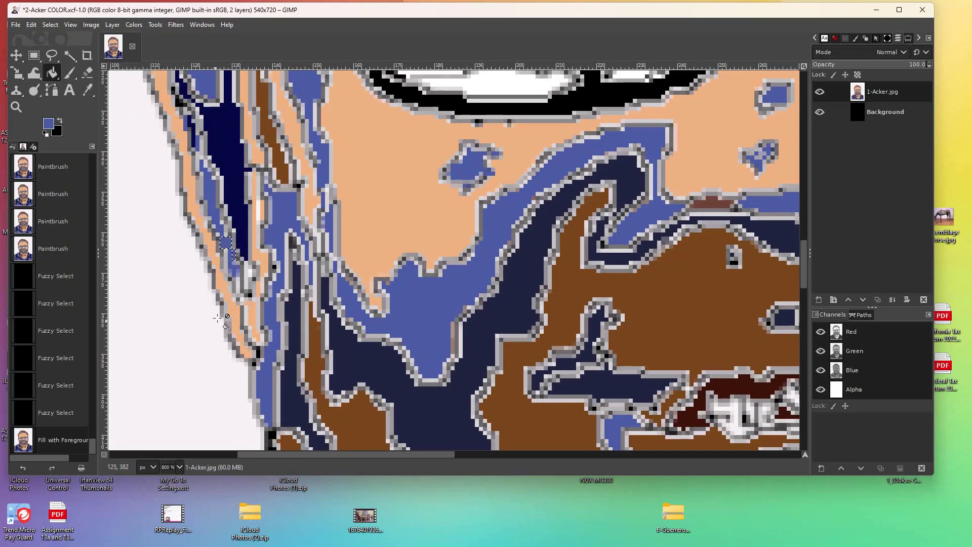
click(70, 55)
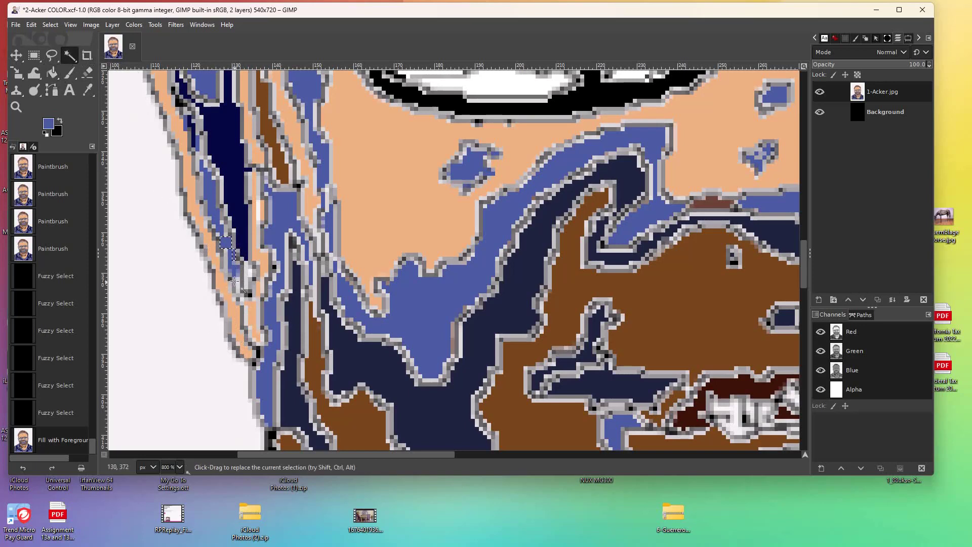
Select the narrow white sliver at the bottom of the left ear, fill it with navy picked from the ear, and clear the selection.
click(246, 275)
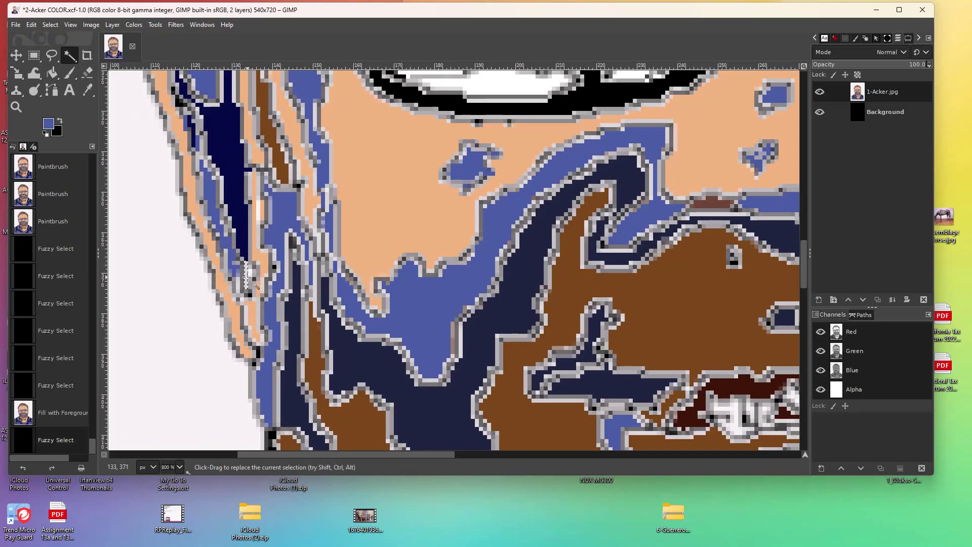
click(87, 92)
click(234, 154)
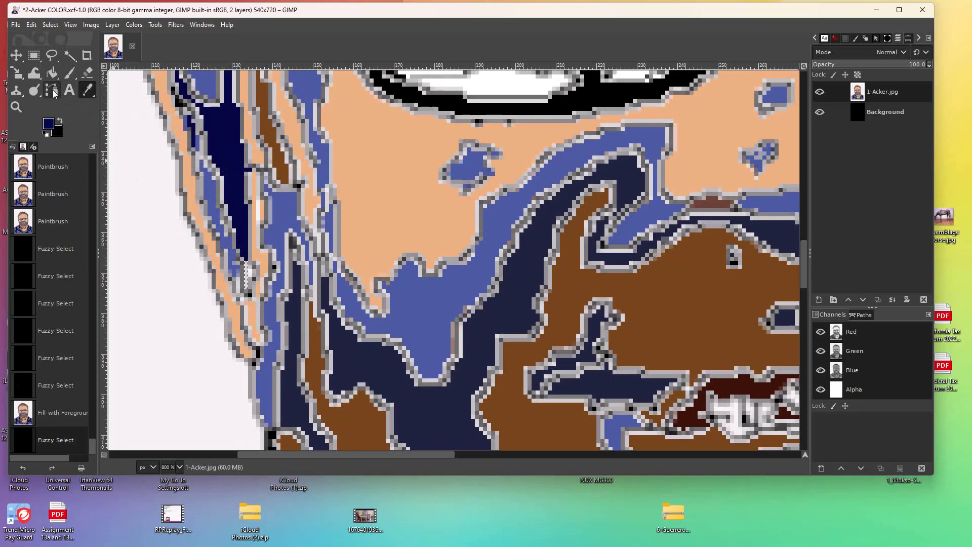
click(53, 75)
click(246, 276)
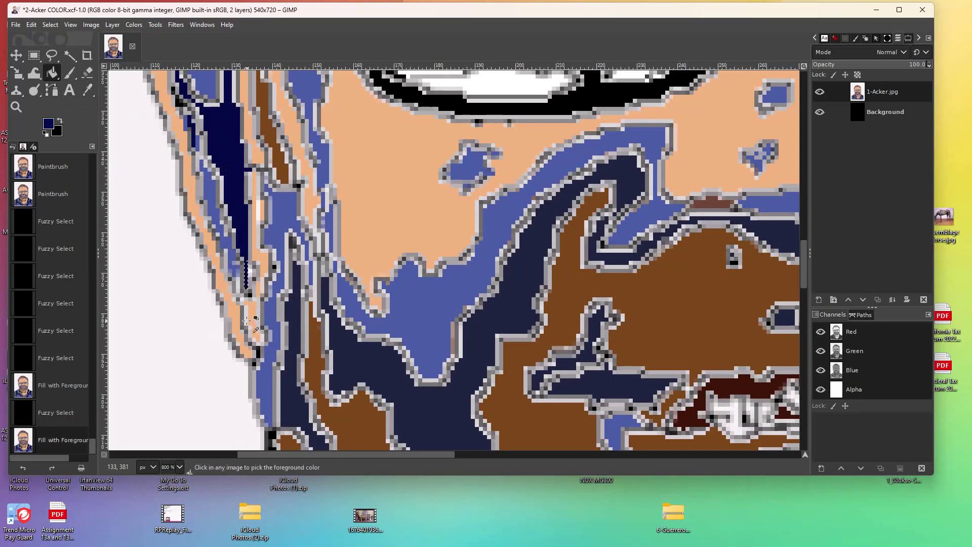
key(shift+ctrl+a)
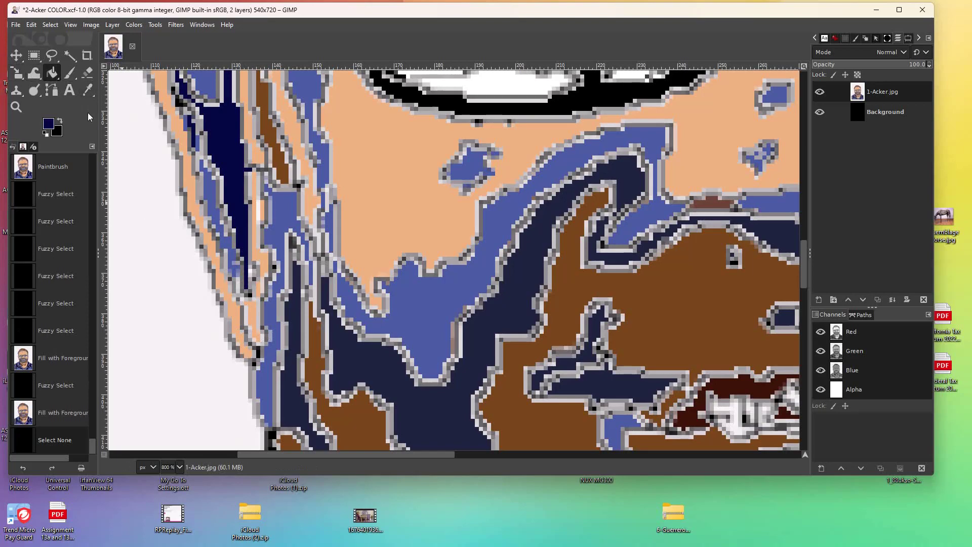
Pick the light blue beside the nose as the foreground color for the right cheek area.
click(16, 107)
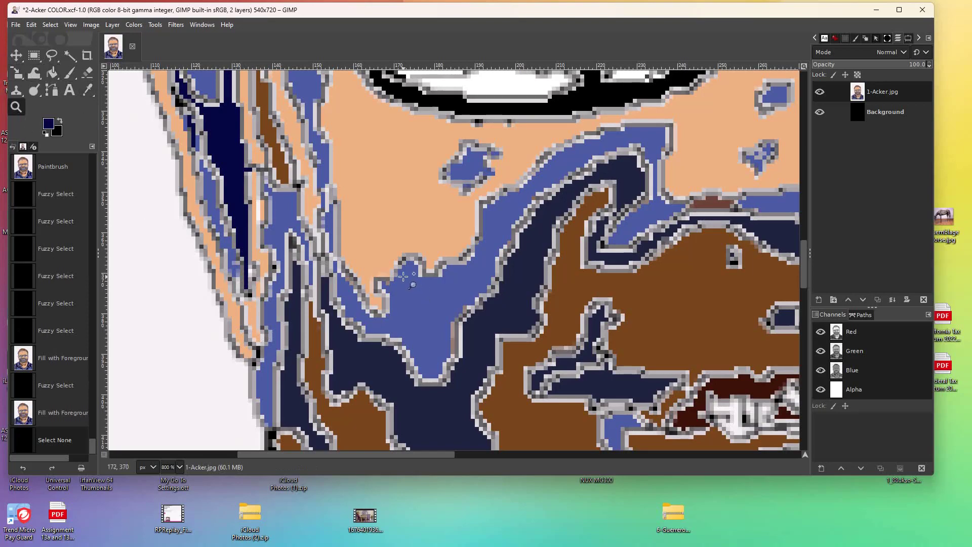
ctrl+click(402, 278)
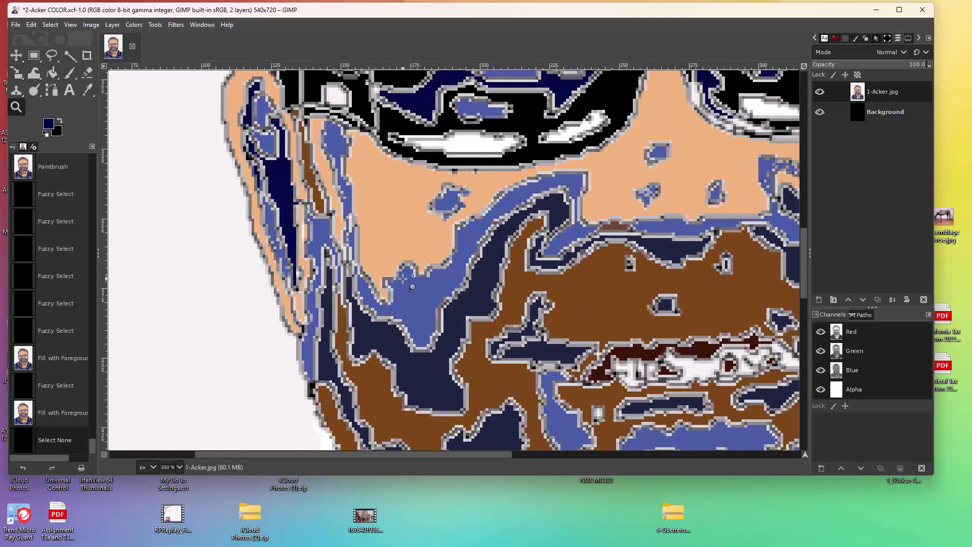
ctrl+click(401, 278)
ctrl+click(401, 279)
ctrl+click(401, 278)
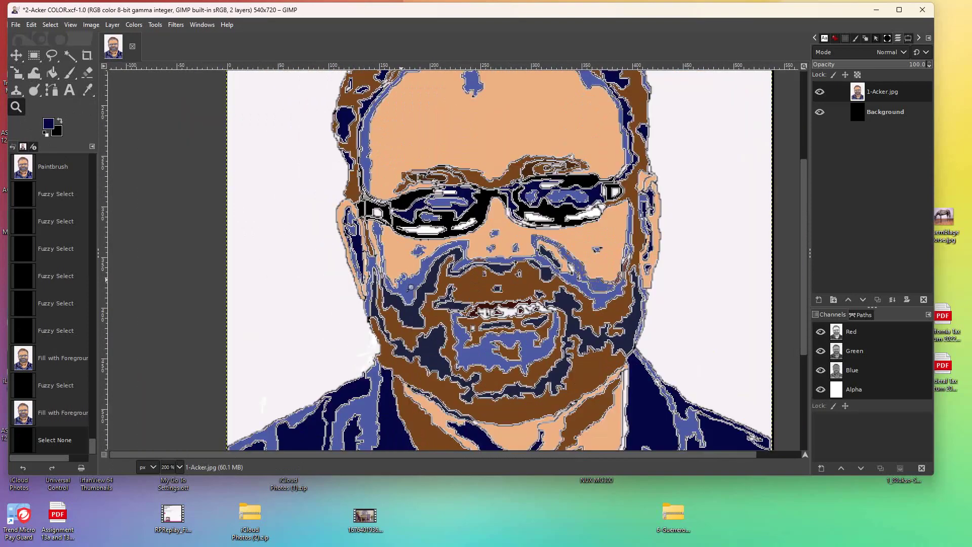
click(640, 311)
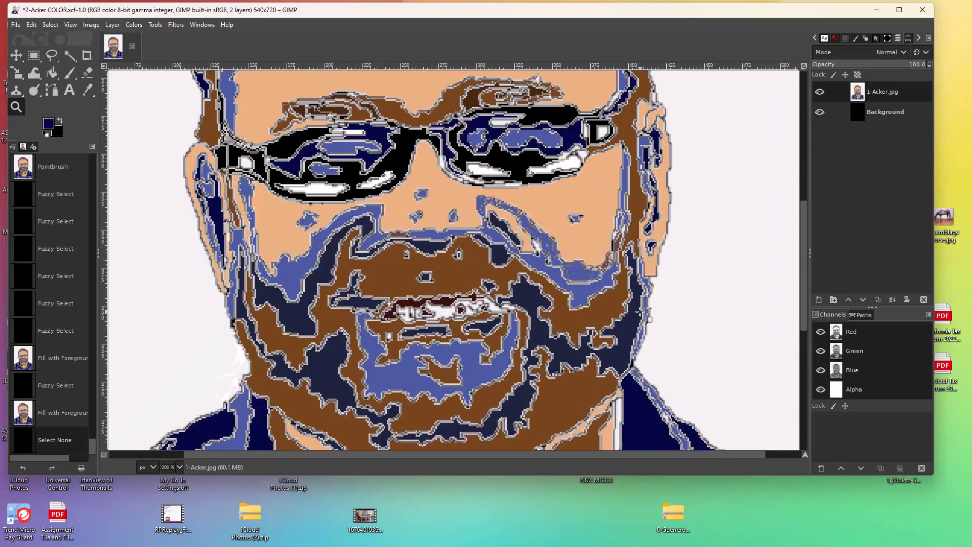
click(640, 312)
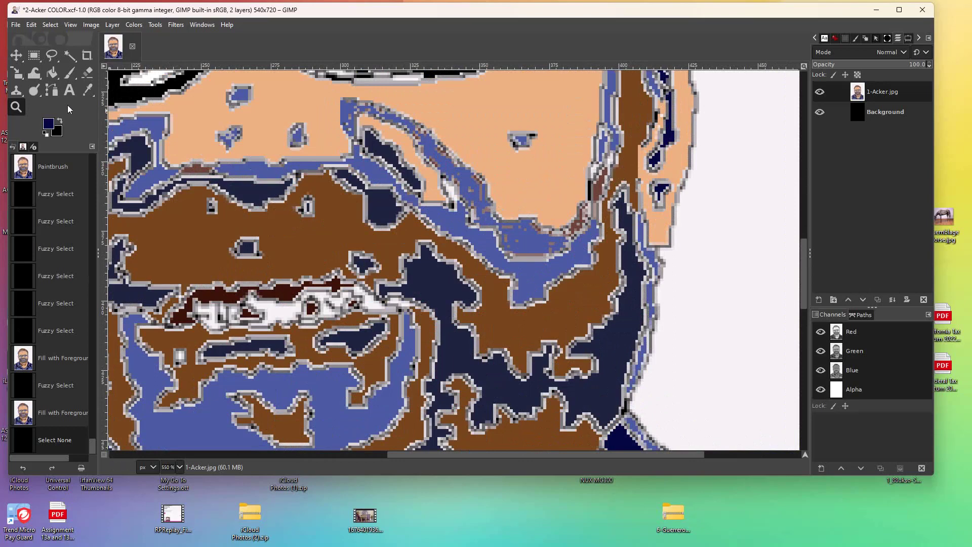
click(87, 90)
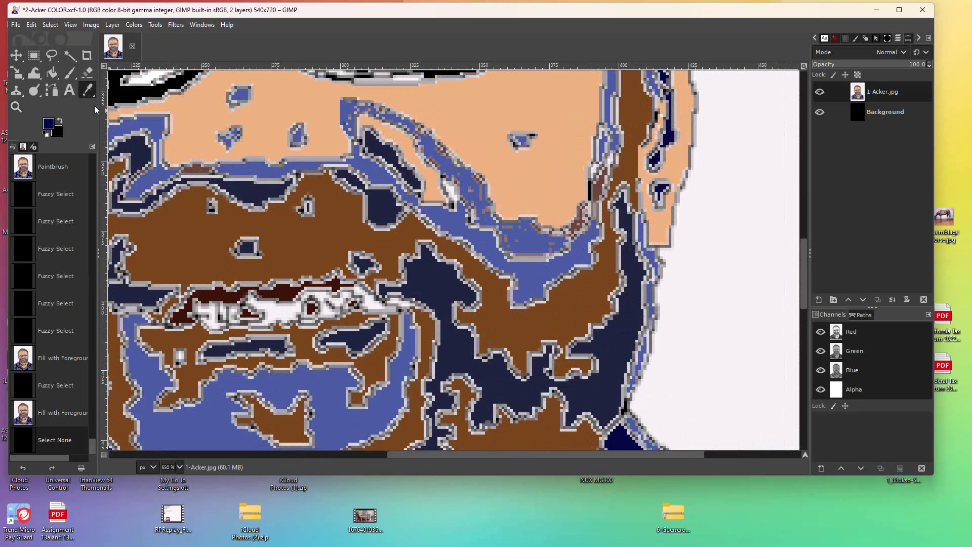
click(143, 126)
Select the small white gaps along the right cheek's outer edge with Fuzzy Select and fill them with the current light blue.
key(u)
ctrl+click(592, 172)
click(592, 184)
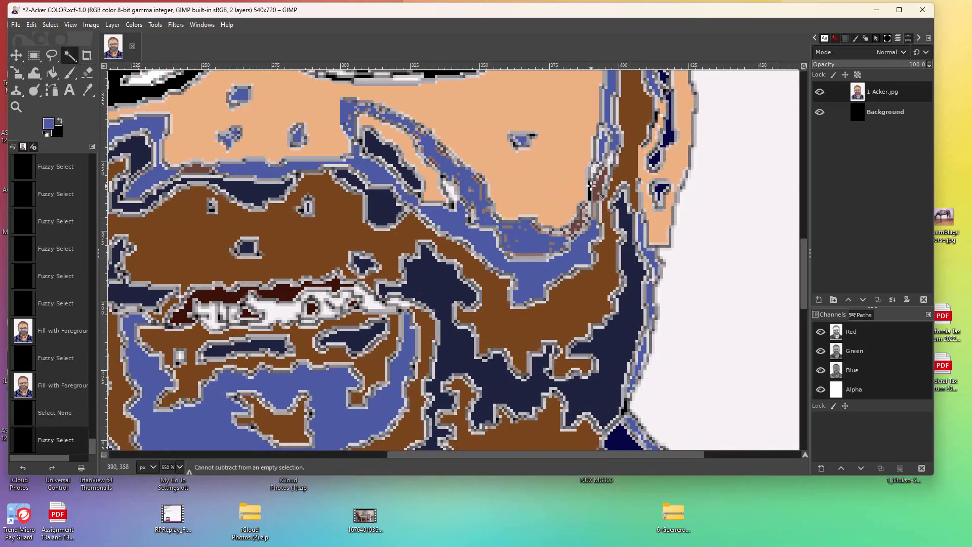
click(593, 171)
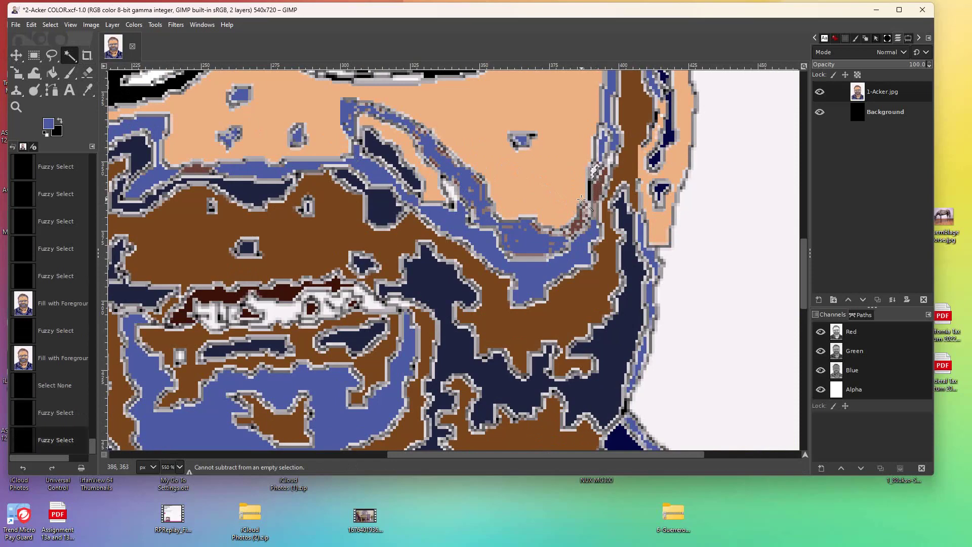
click(609, 172)
click(607, 167)
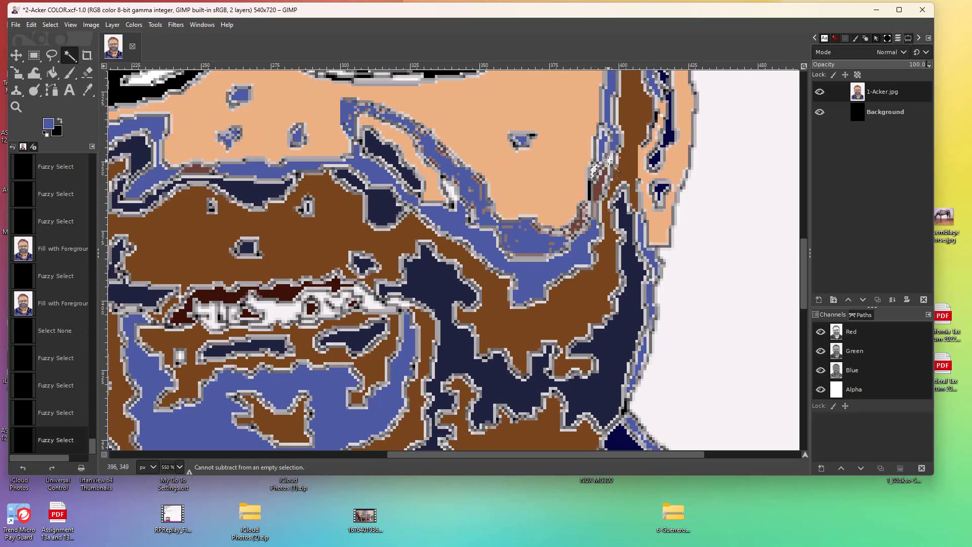
click(607, 163)
click(608, 168)
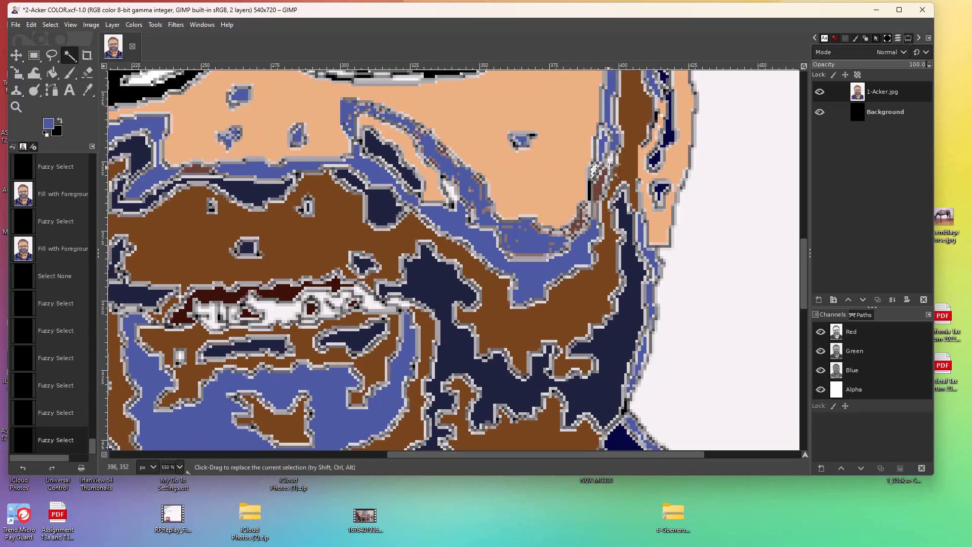
click(609, 166)
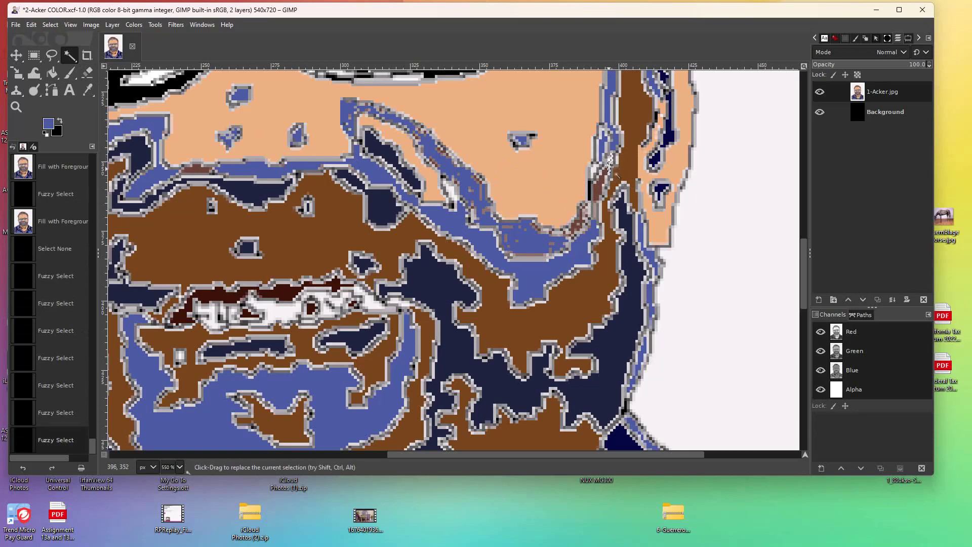
key(shift)
shift+click(609, 188)
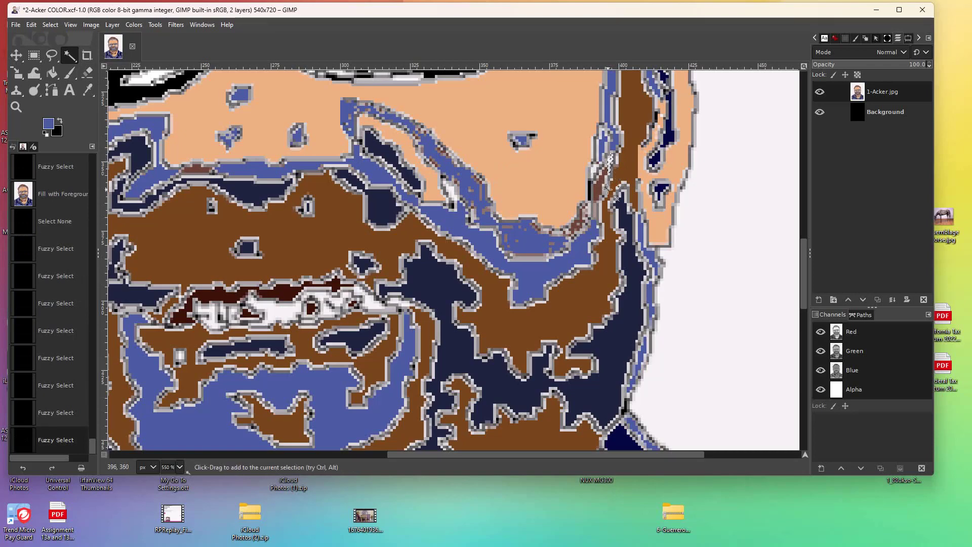
shift+click(593, 177)
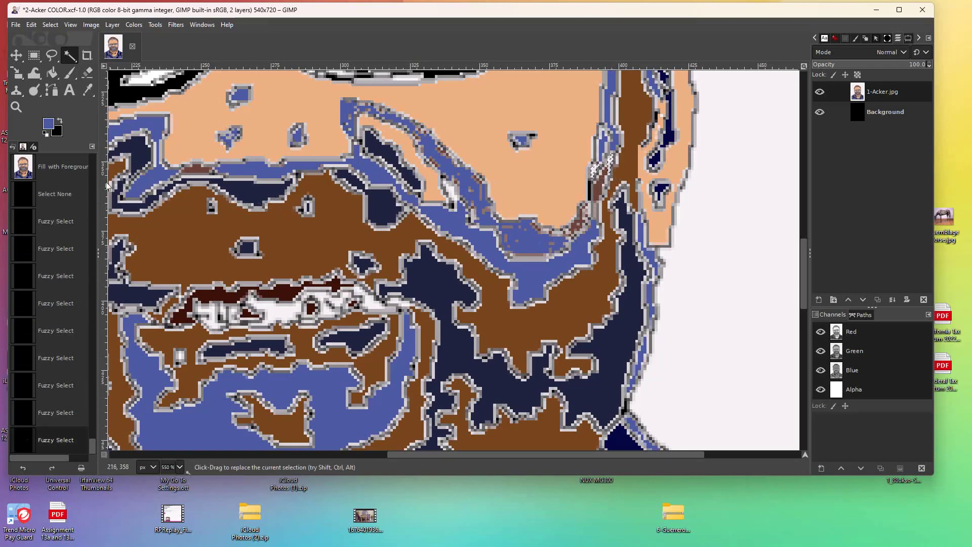
click(52, 73)
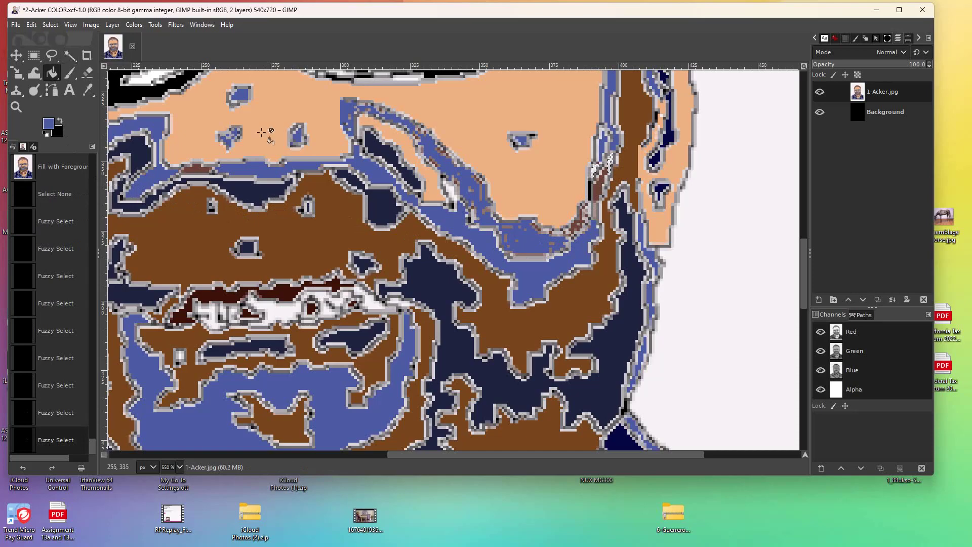
click(600, 172)
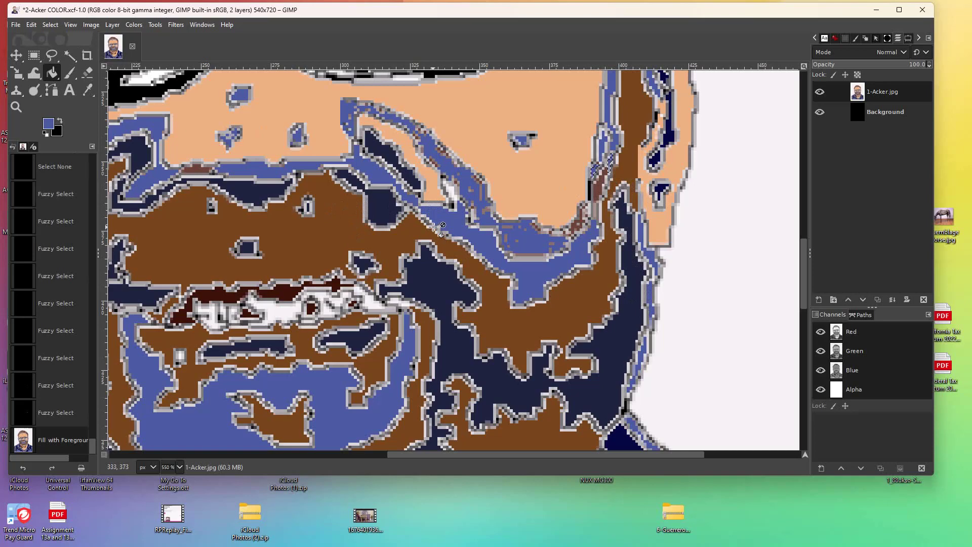
Select the white gap in the fold between the nose and right cheek with Fuzzy Select and fill it with light blue.
click(69, 55)
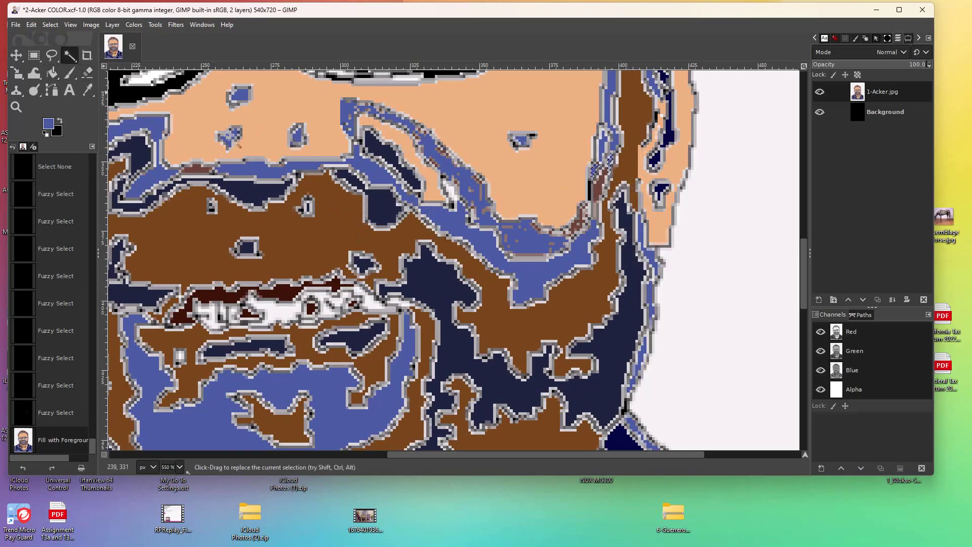
click(451, 192)
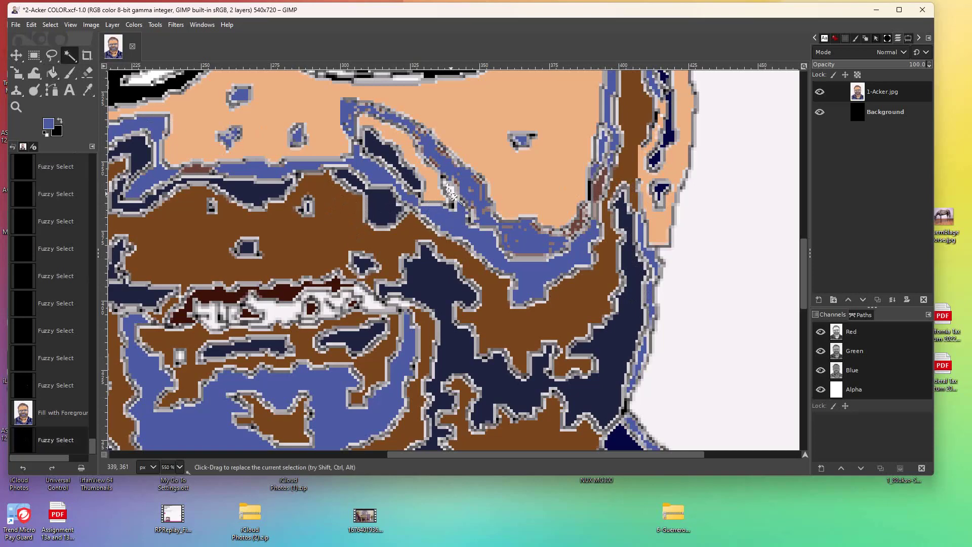
click(452, 187)
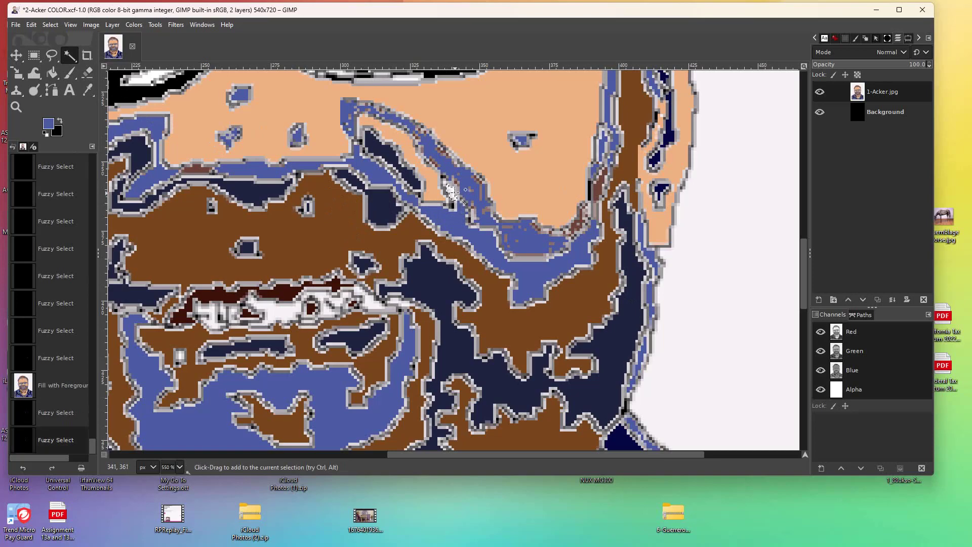
click(452, 186)
click(450, 184)
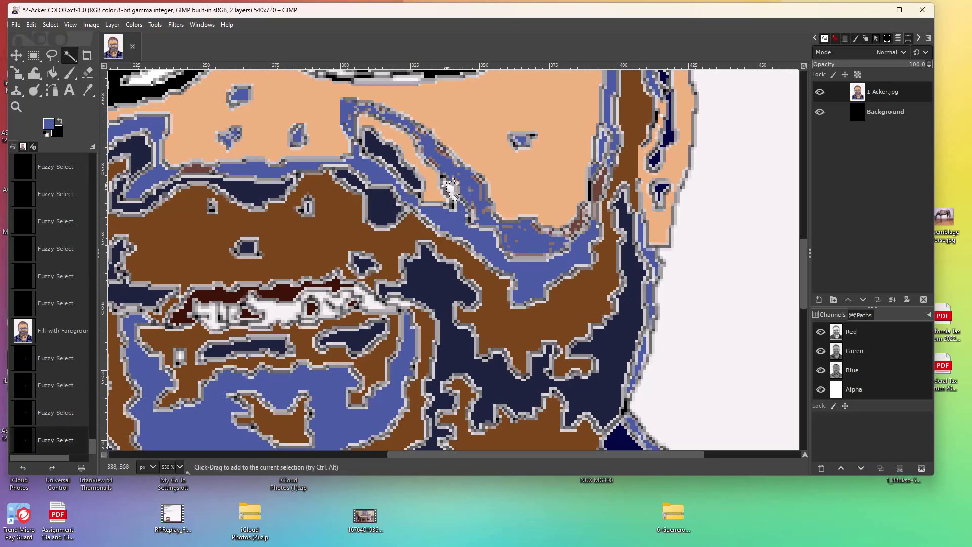
click(453, 198)
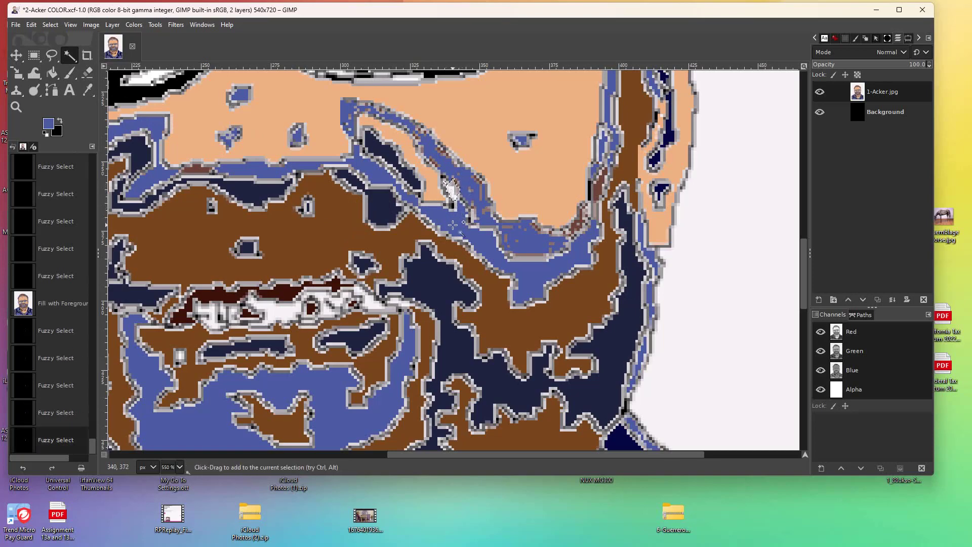
click(451, 185)
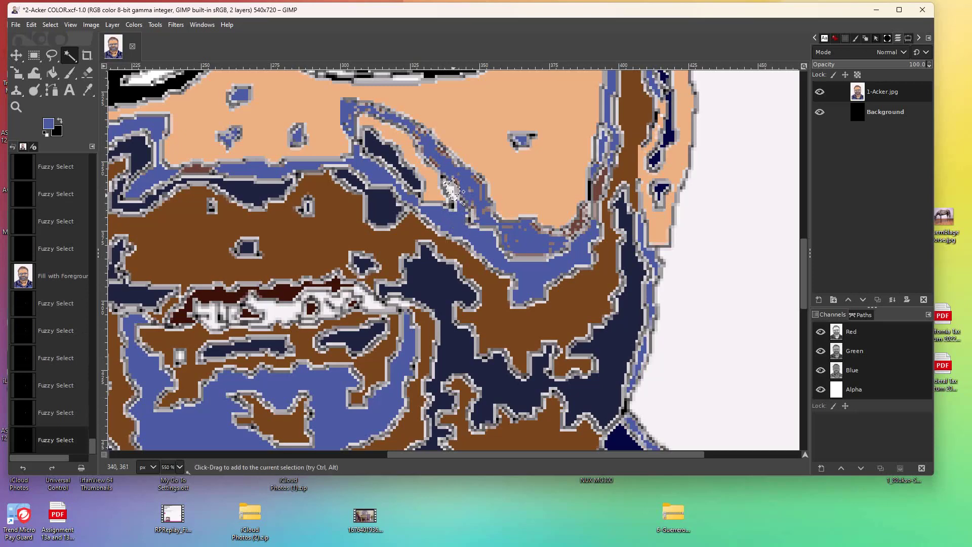
click(450, 187)
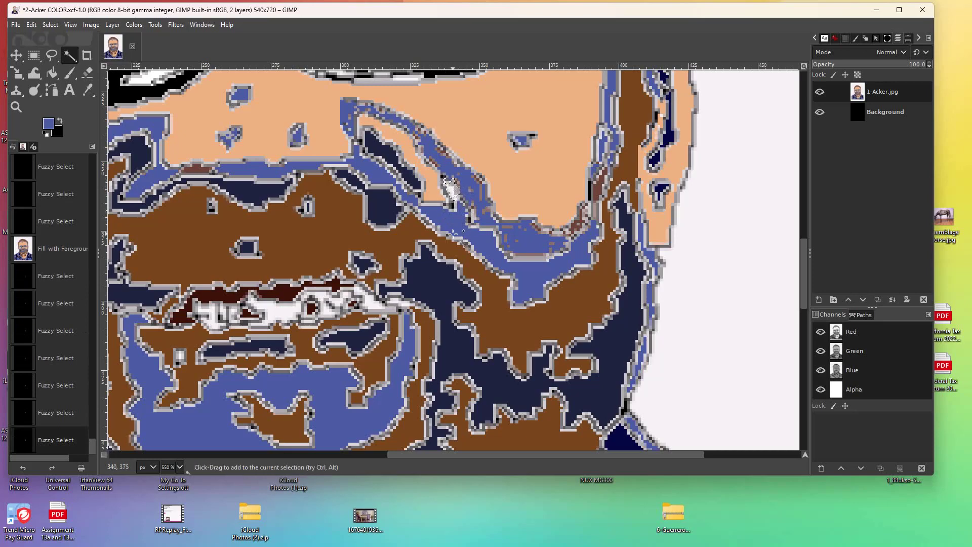
click(450, 186)
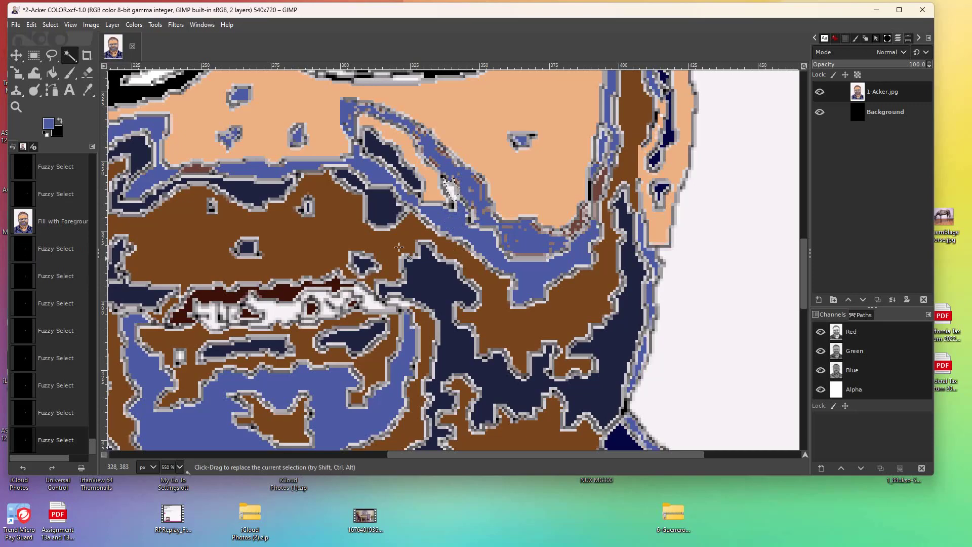
click(52, 73)
click(454, 190)
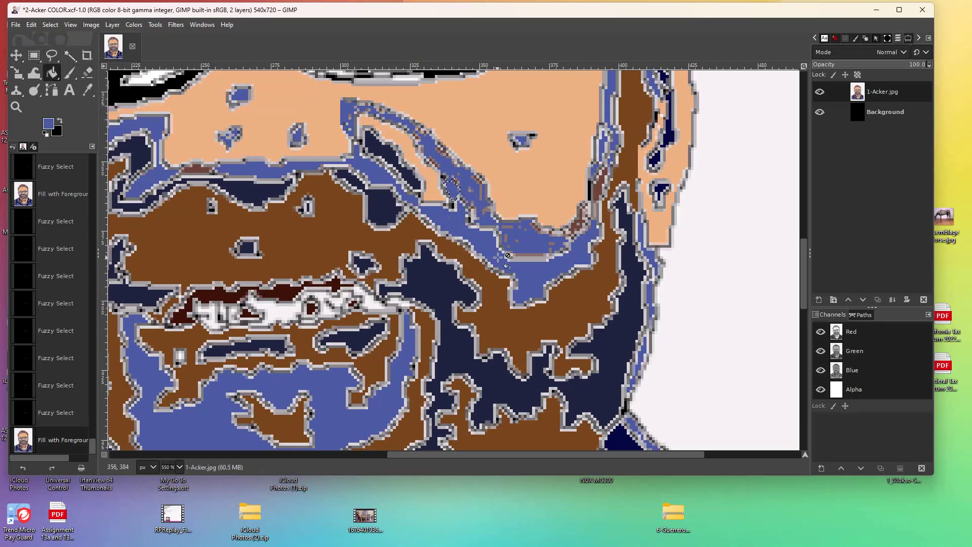
Select the small leftover patch just below that cheek-fold gap, fill it with light blue, and clear the selection.
click(70, 56)
click(478, 223)
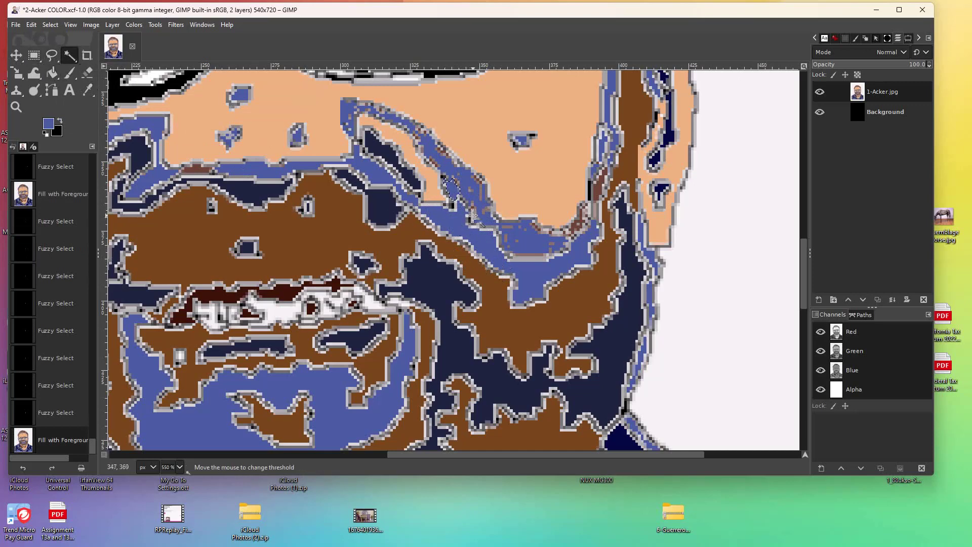
click(51, 73)
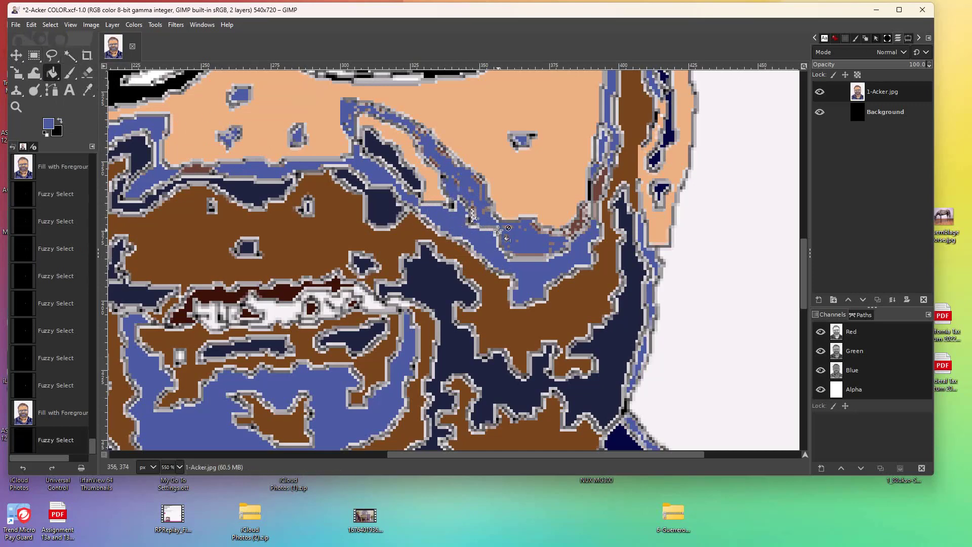
click(473, 215)
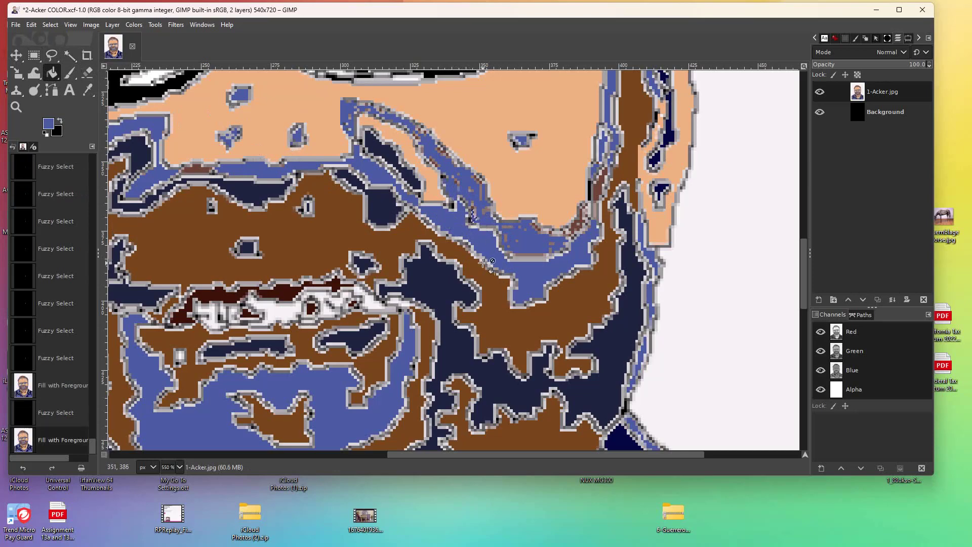
key(shift+ctrl+a)
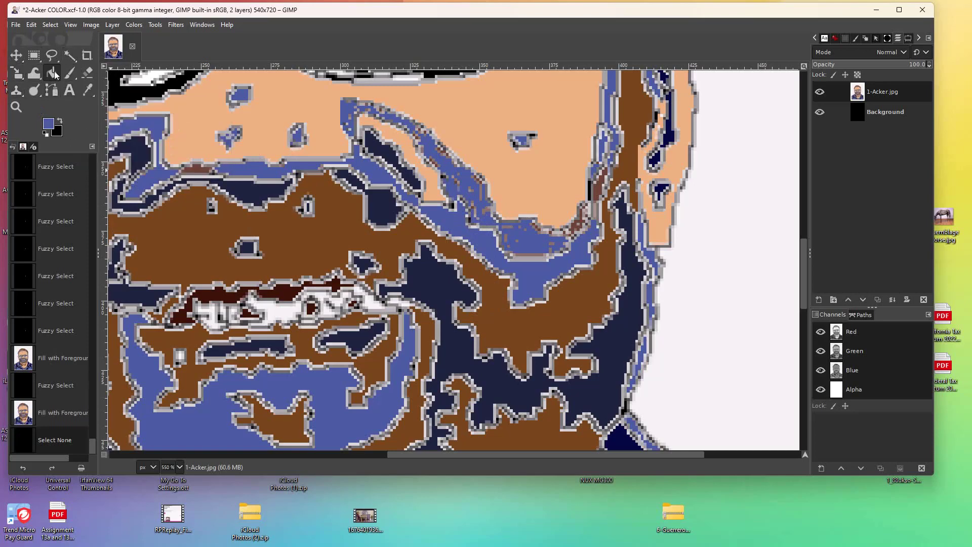
Crop the whole image to about 500 × 692 px so that the uneven outer edges are cut off.
click(16, 108)
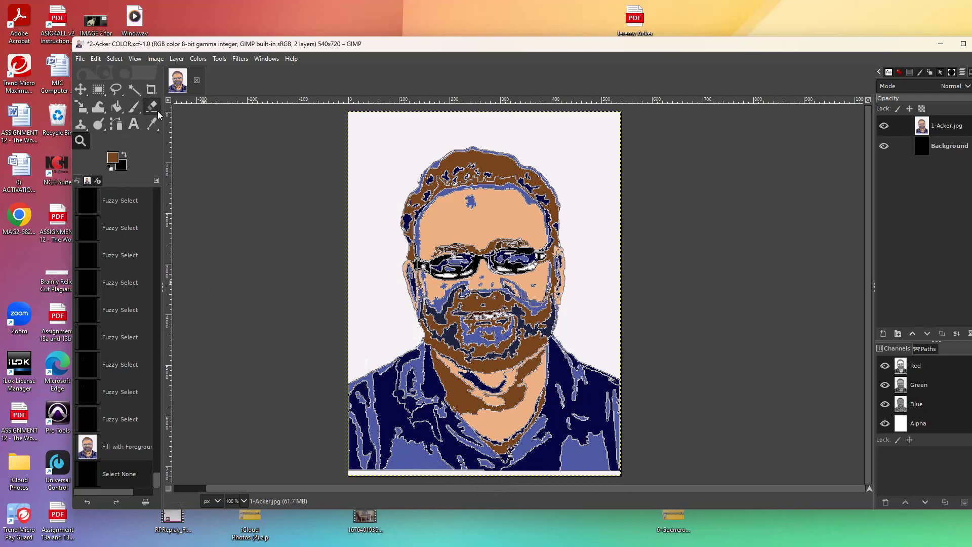
click(151, 90)
drag(364, 119, 609, 471)
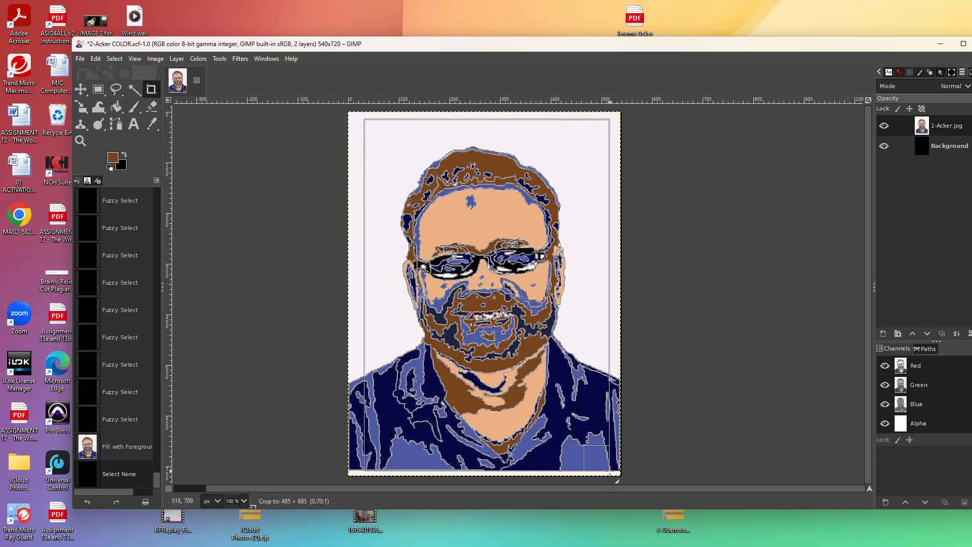
drag(610, 471, 617, 468)
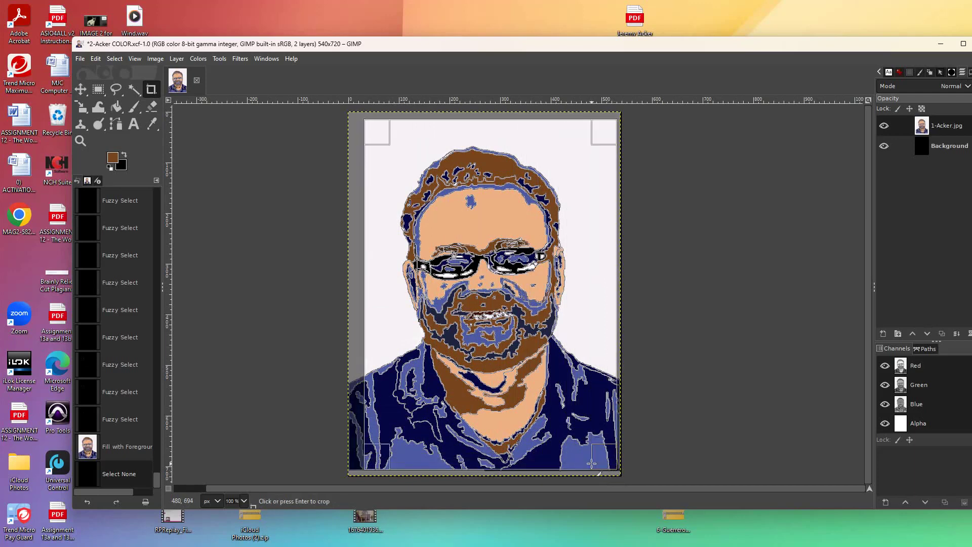
click(592, 463)
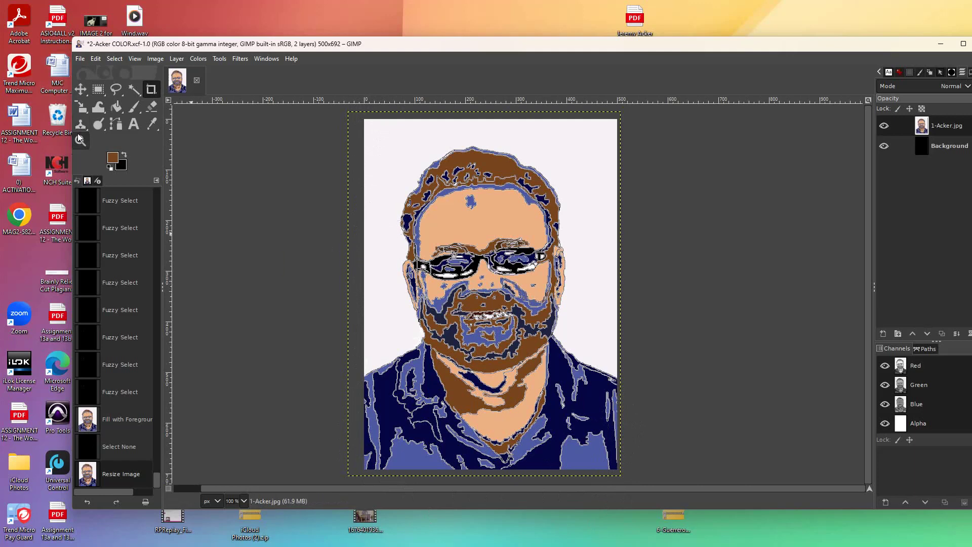
Scale the portrait layer to 540 × 720 px.
click(81, 106)
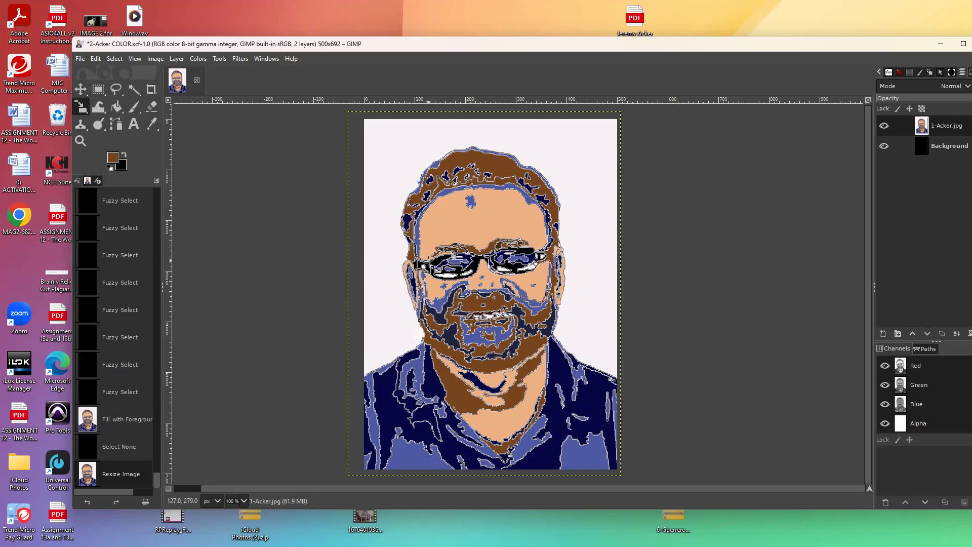
click(446, 265)
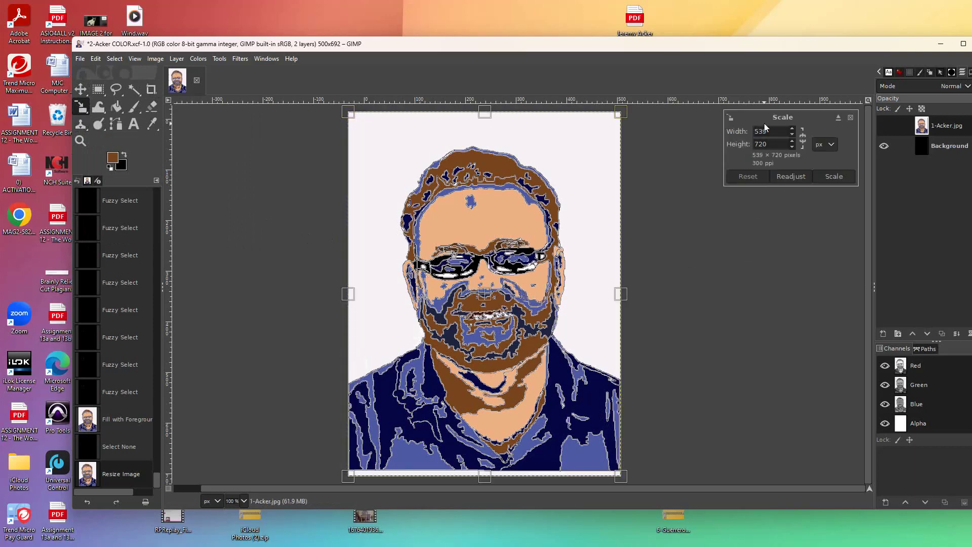
drag(772, 133, 758, 132)
text(40)
click(826, 176)
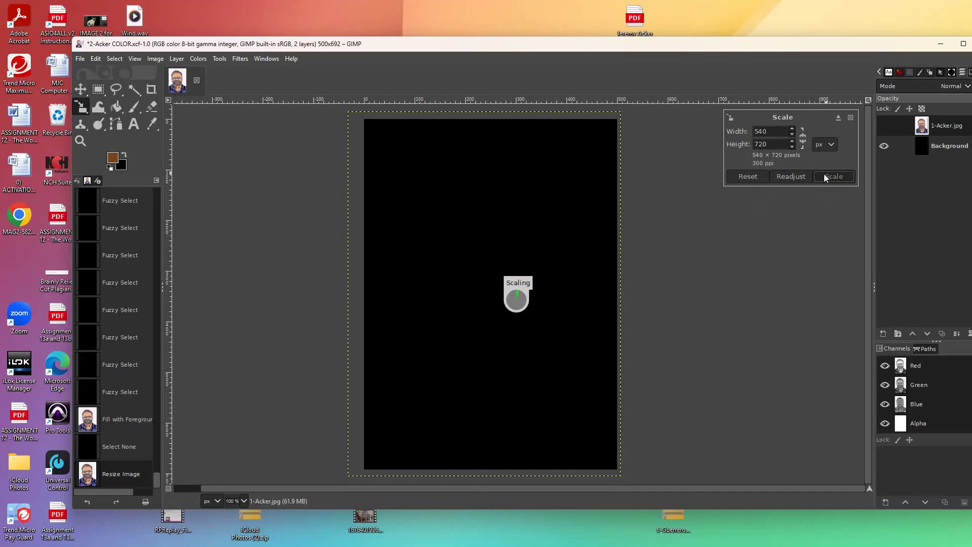
Correct the portrait layer's changed scale values to 540 px wide and 720 px high and apply the scaling again.
drag(794, 289, 787, 283)
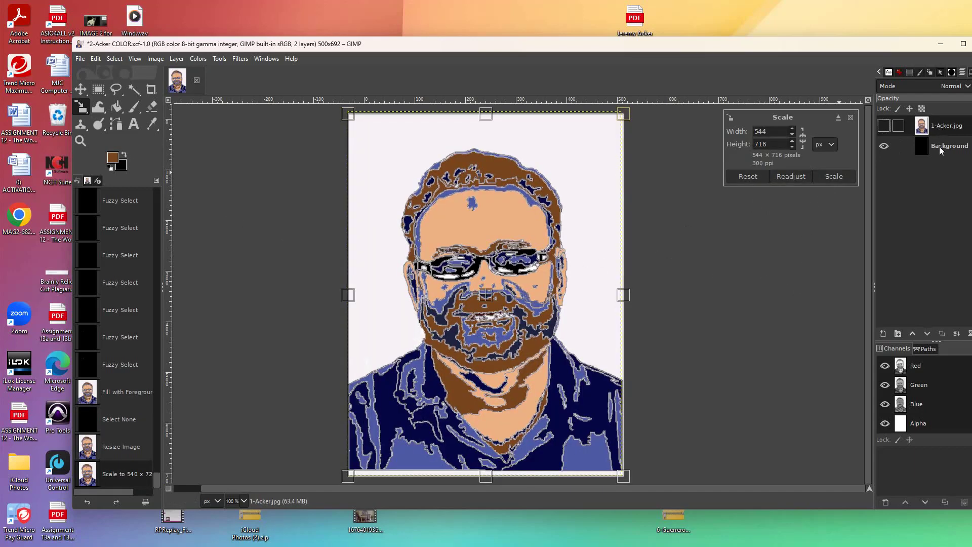
click(940, 127)
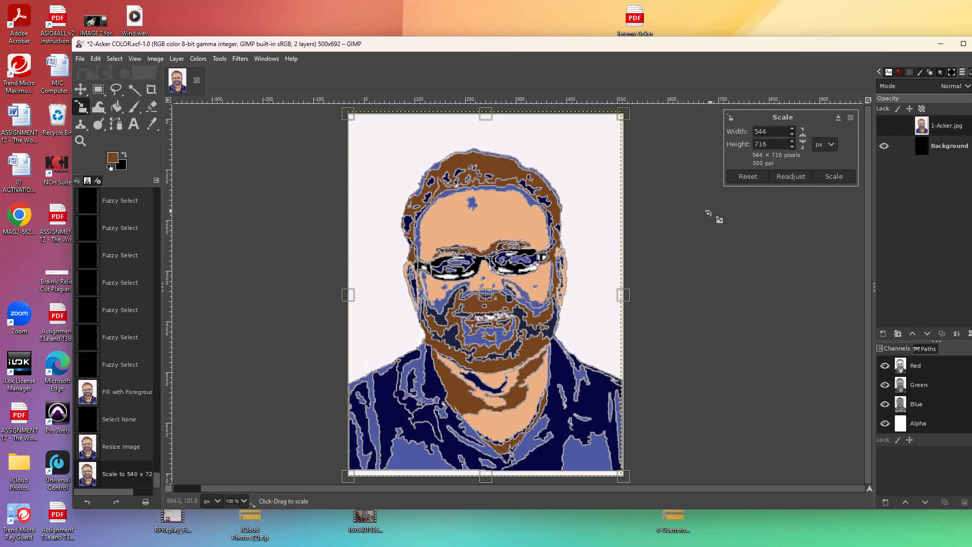
double_click(751, 131)
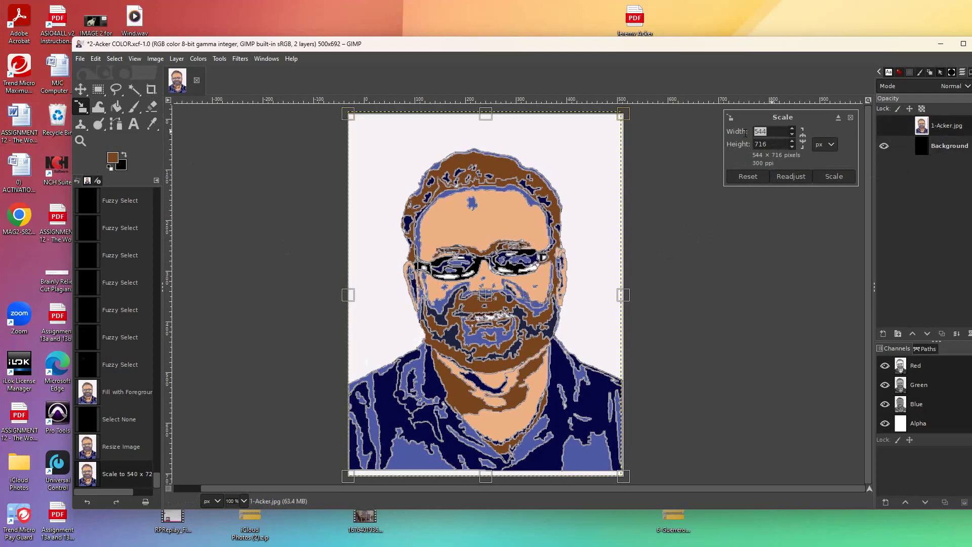
text(540)
key(Tab)
text(720)
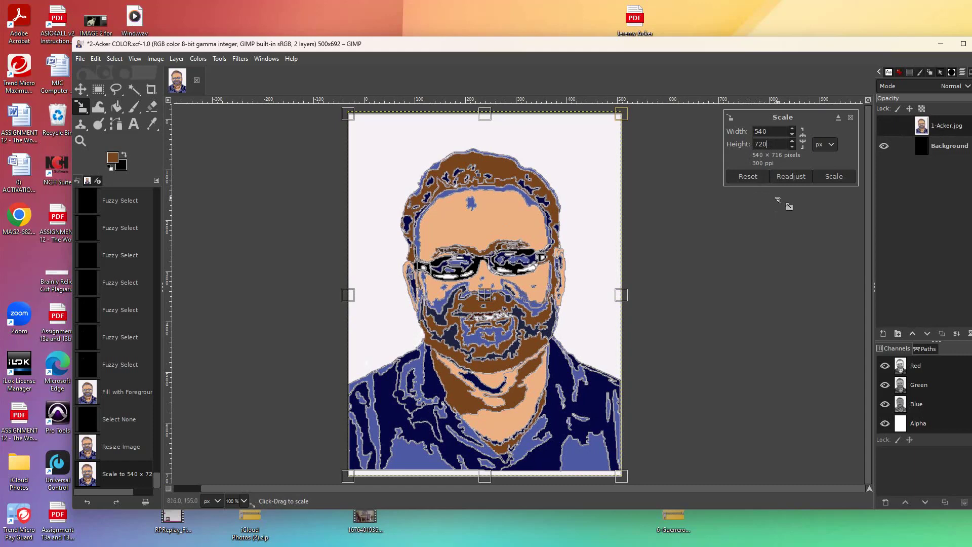
click(830, 177)
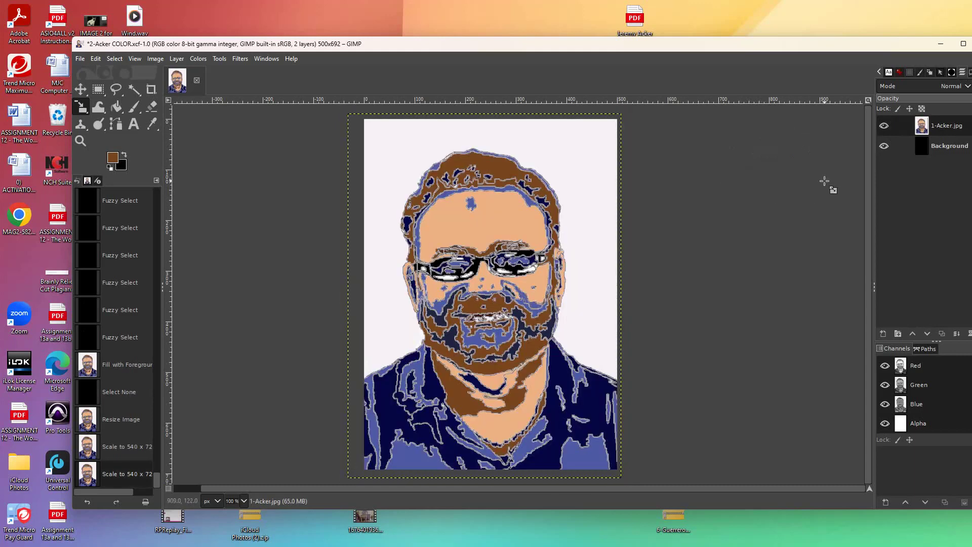
Hide the portrait layer and show it again to check it against the background layer.
click(80, 89)
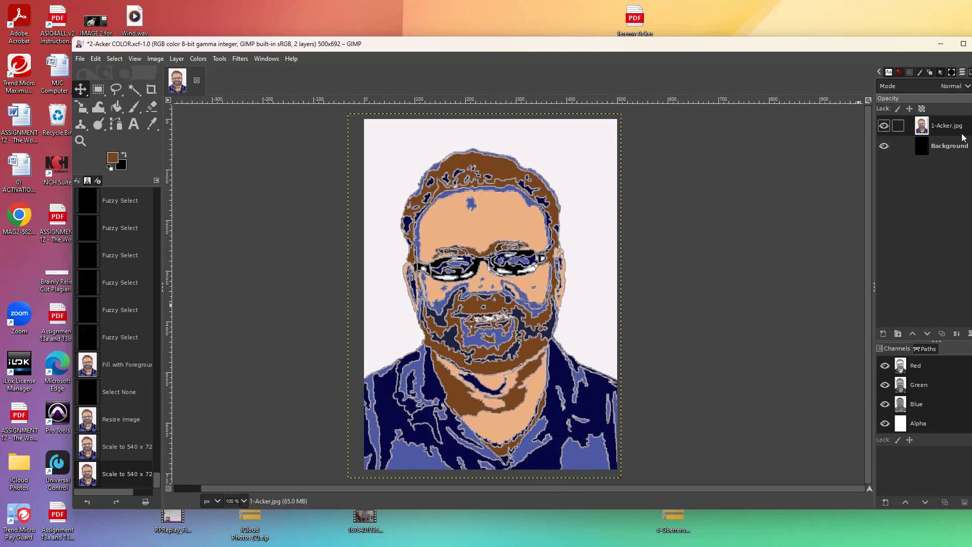
click(883, 126)
click(883, 126)
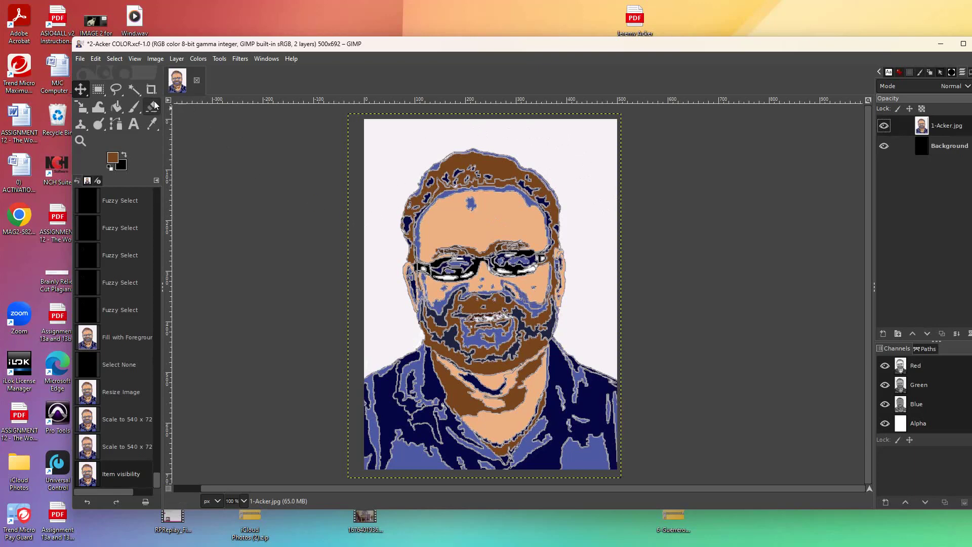
Try to select the white background around the portrait with Fuzzy Select, raising the threshold to 202.
click(135, 91)
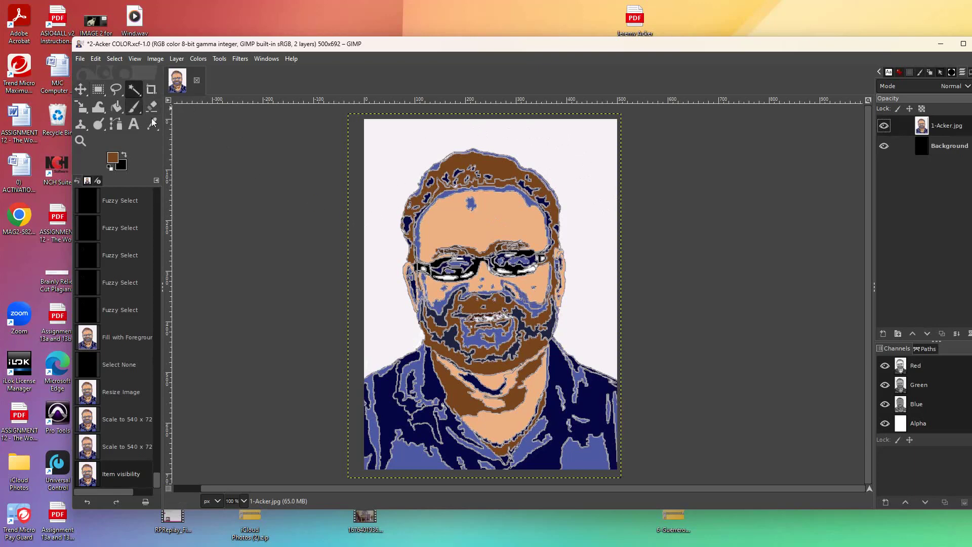
click(387, 299)
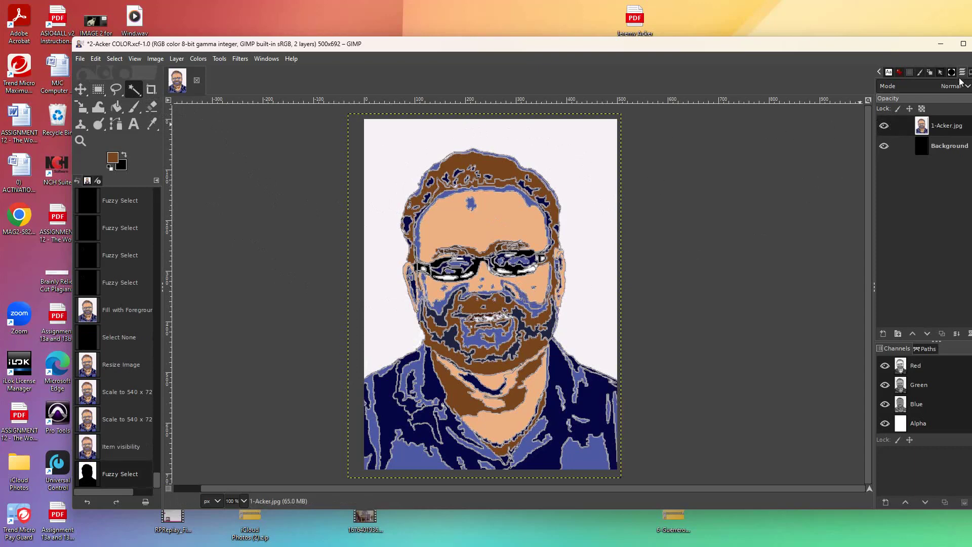
drag(906, 43, 862, 29)
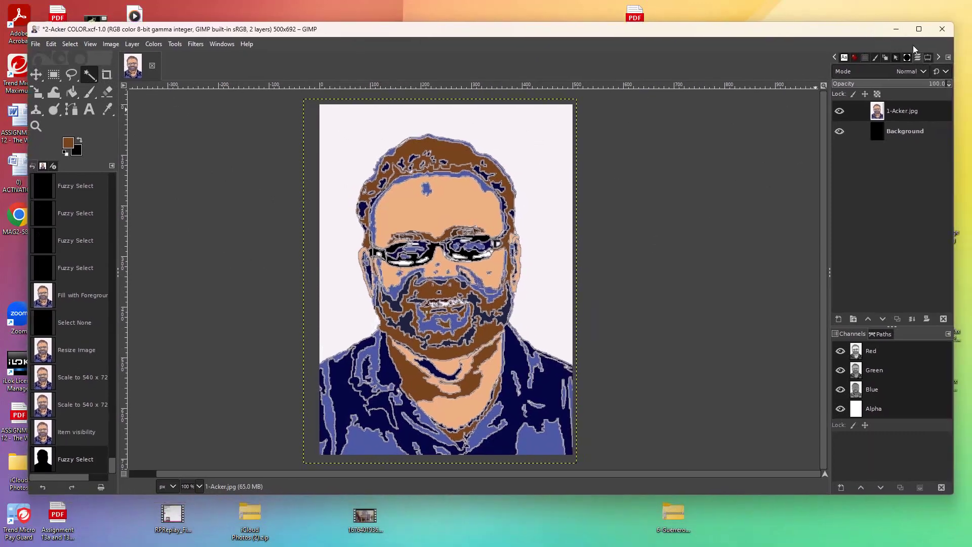
click(928, 57)
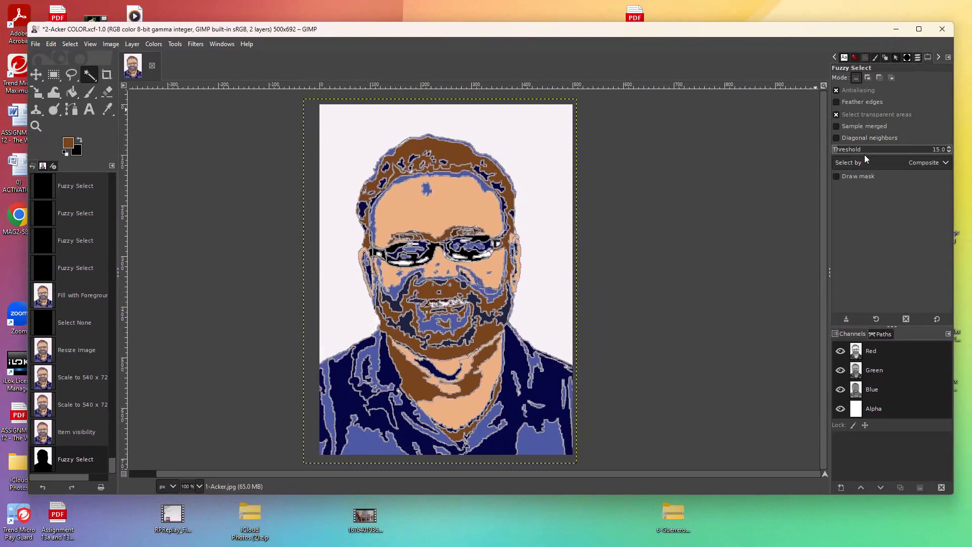
click(838, 152)
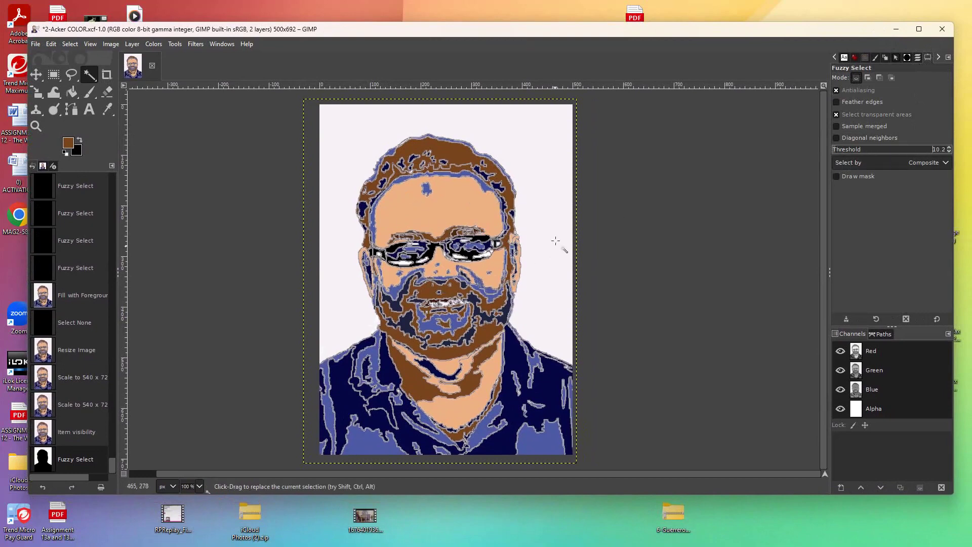
drag(839, 152, 923, 151)
click(347, 292)
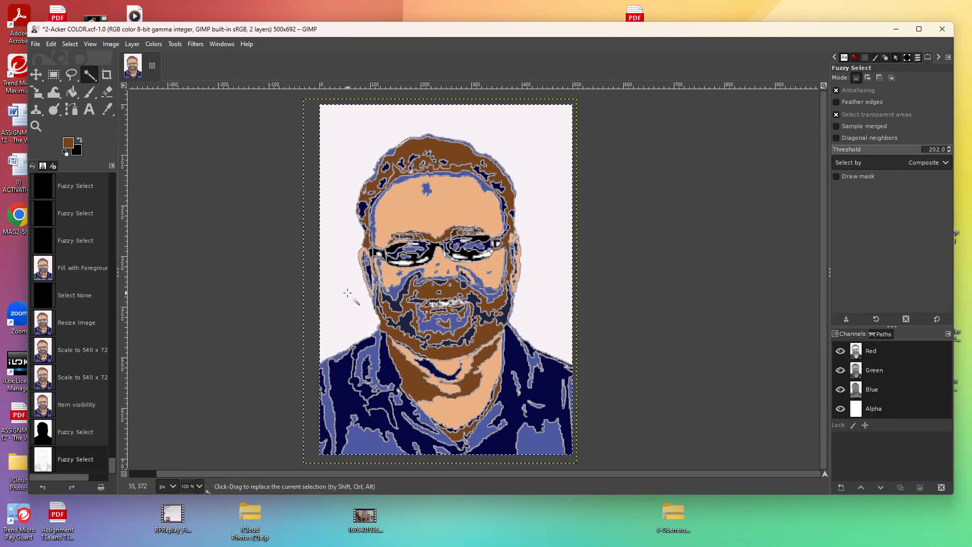
click(350, 293)
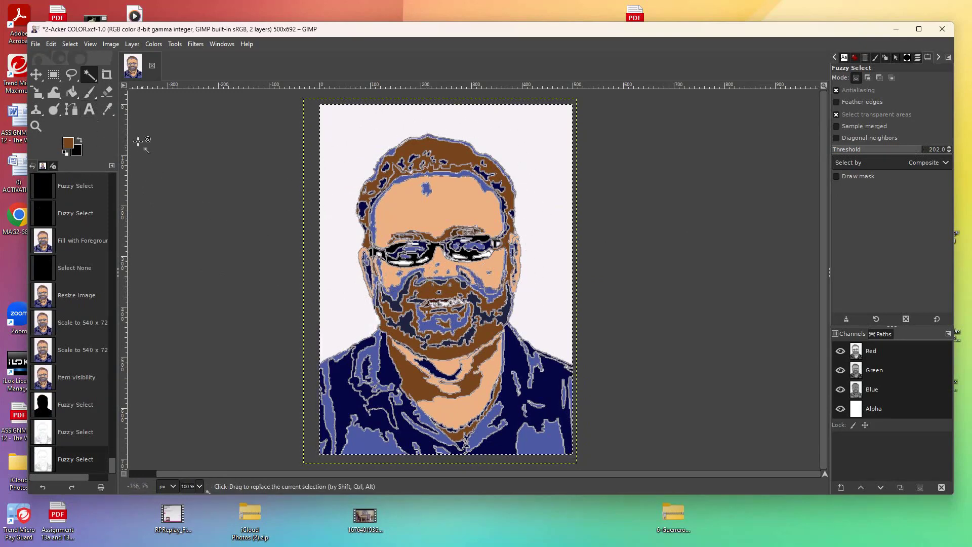
Try filling a new Fuzzy Select selection of the white background with the current brown, and undo the fill.
click(36, 126)
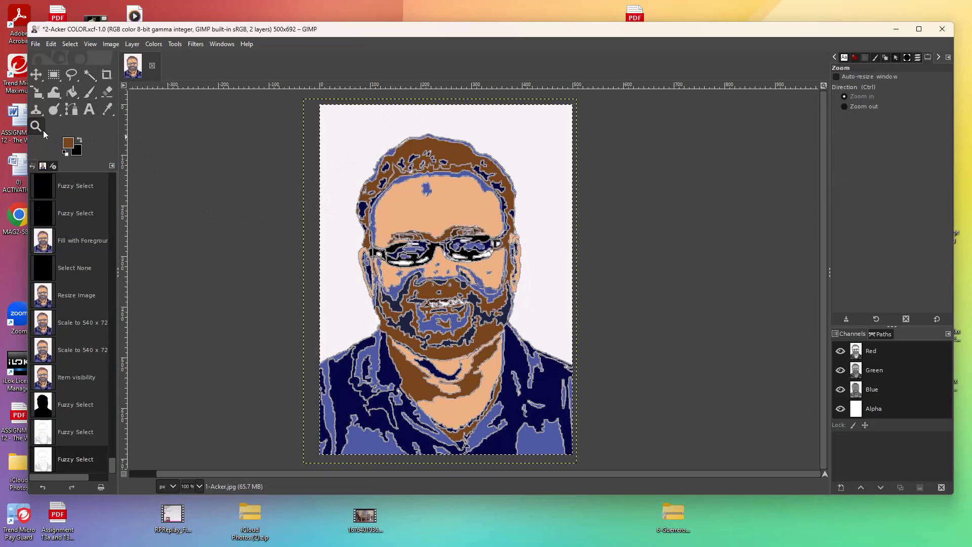
click(342, 228)
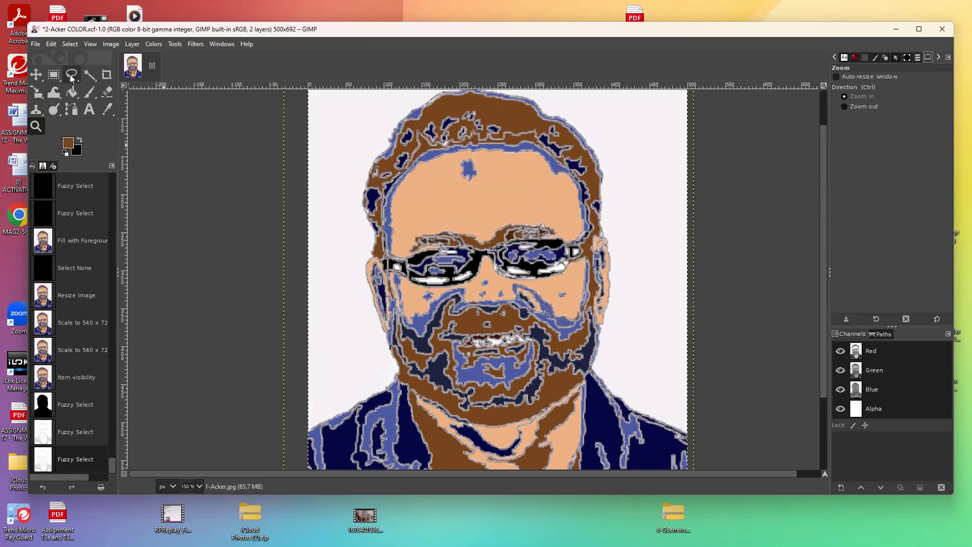
click(89, 75)
click(348, 244)
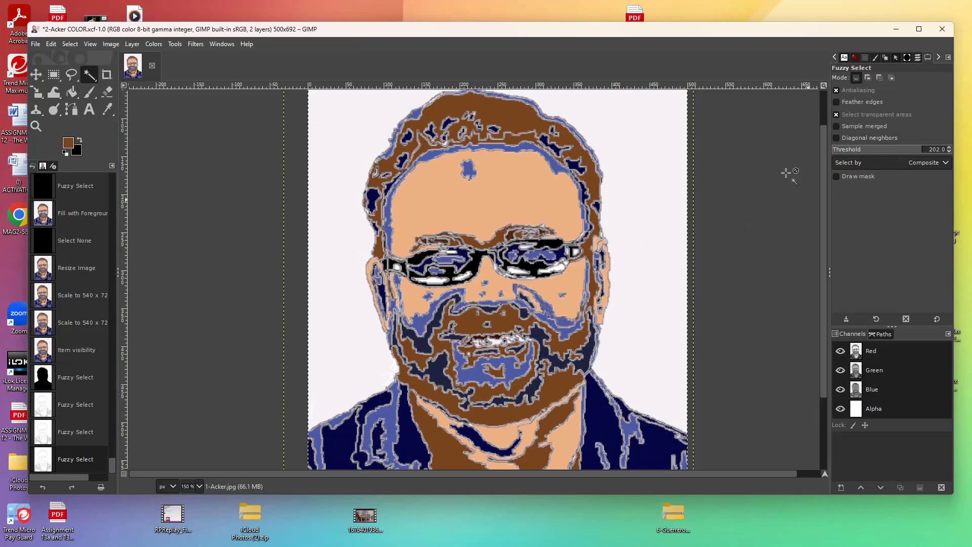
click(72, 91)
click(346, 267)
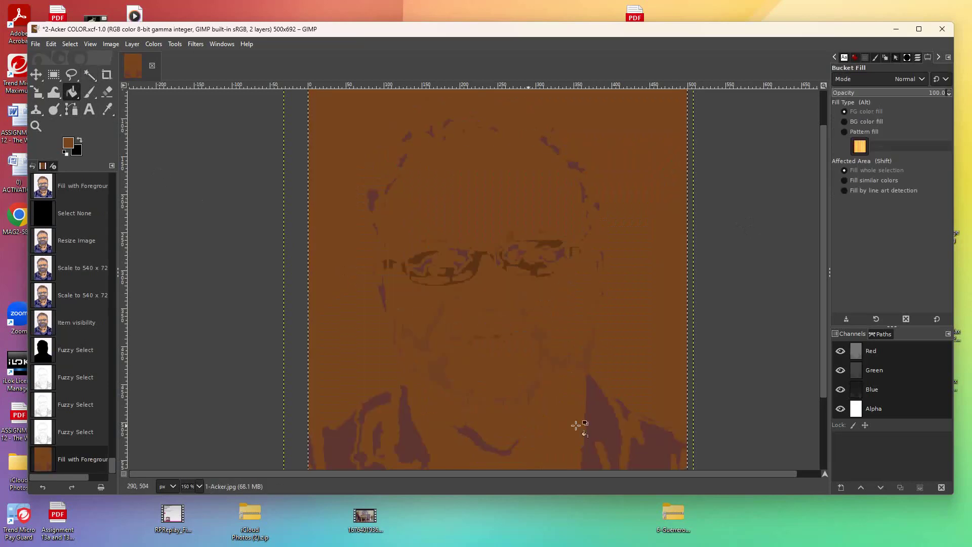
key(ctrl+z)
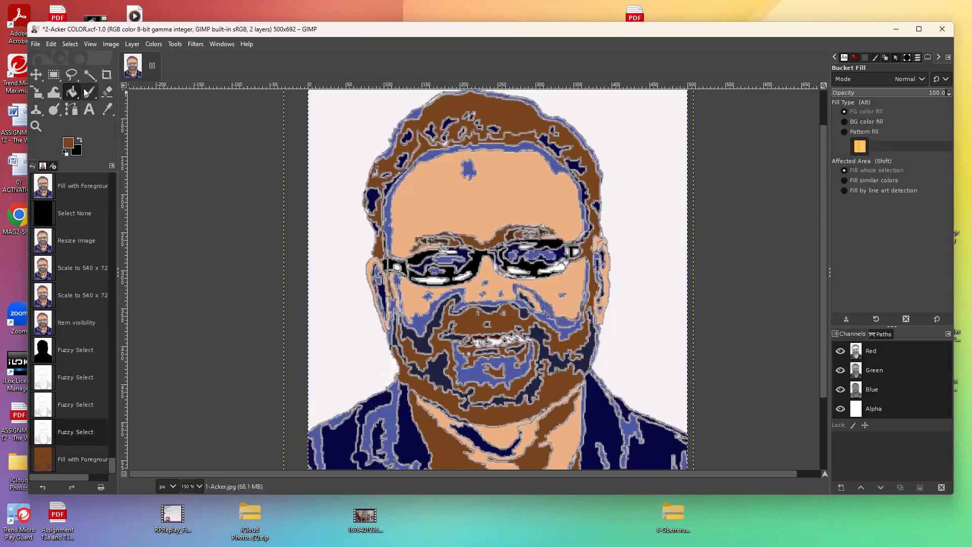
Lower the Fuzzy Select threshold to 16.9 and select the white background around the head and shoulders.
click(90, 74)
drag(922, 151, 834, 154)
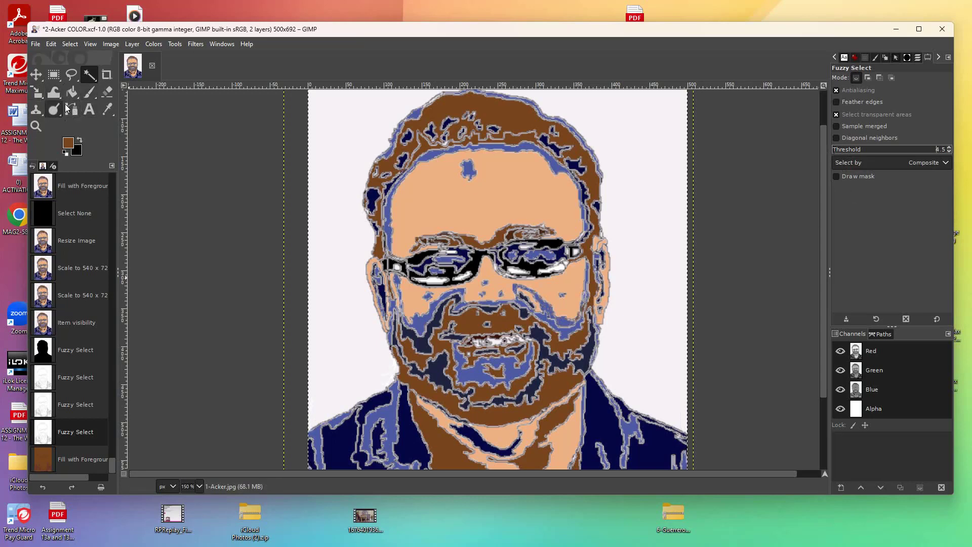
click(349, 228)
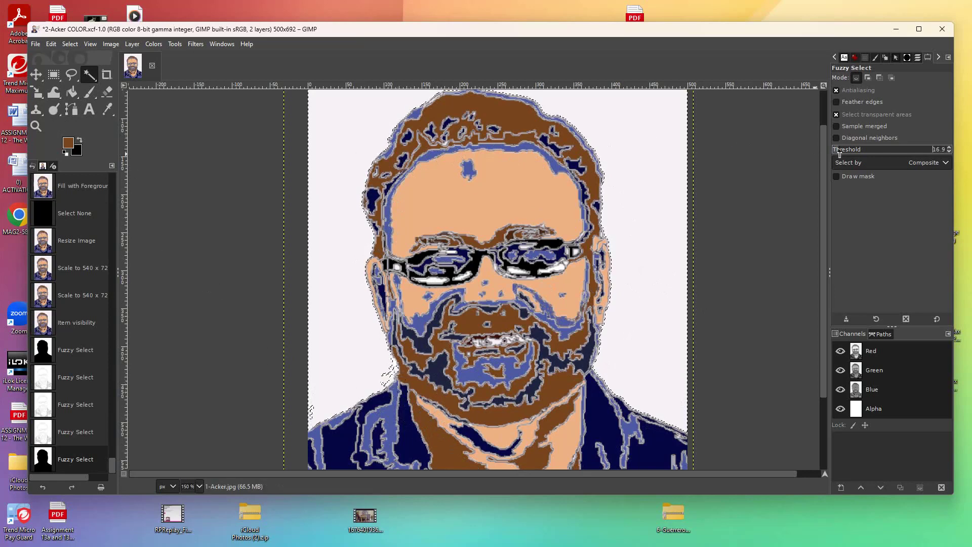
click(347, 301)
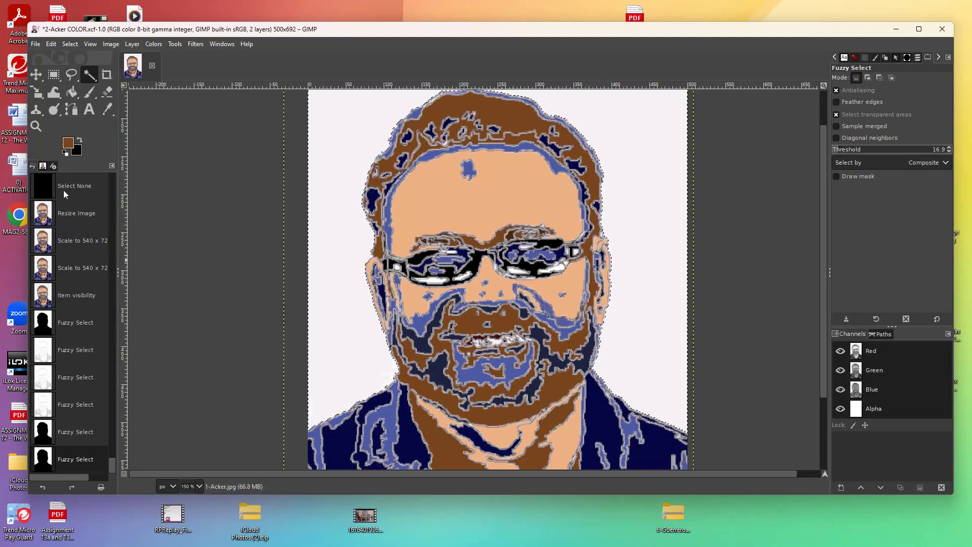
Set the foreground color to turquoise 38f3c8 and bucket-fill the selected white background around the portrait with it.
click(69, 144)
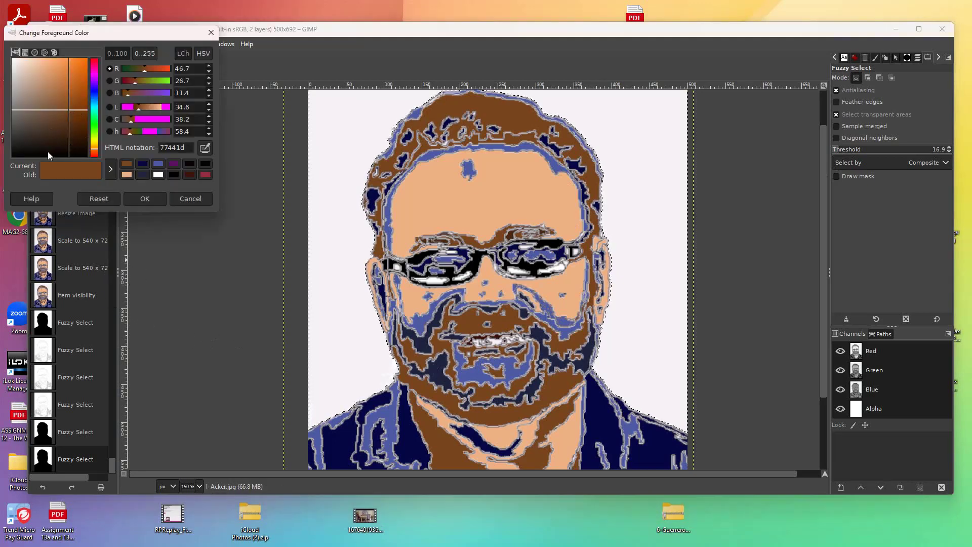
click(92, 153)
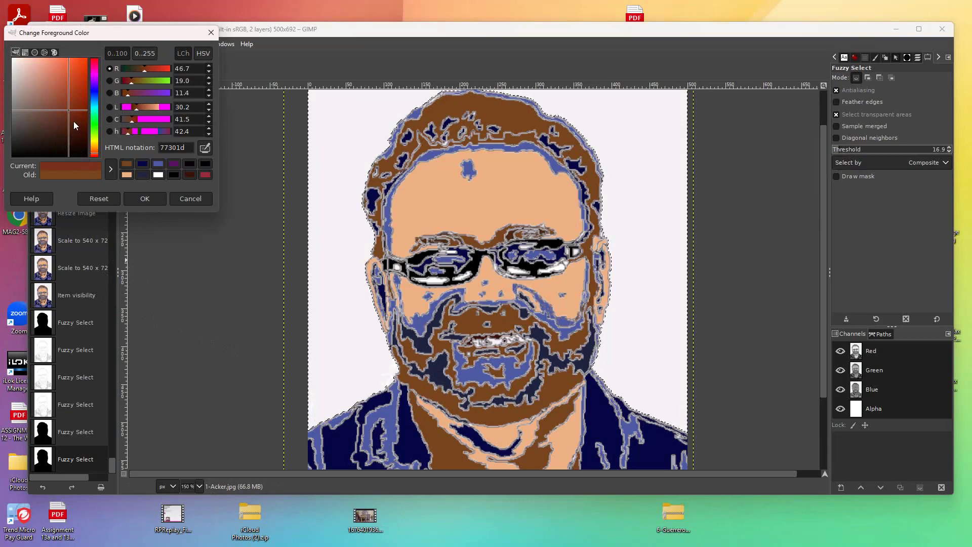
click(67, 76)
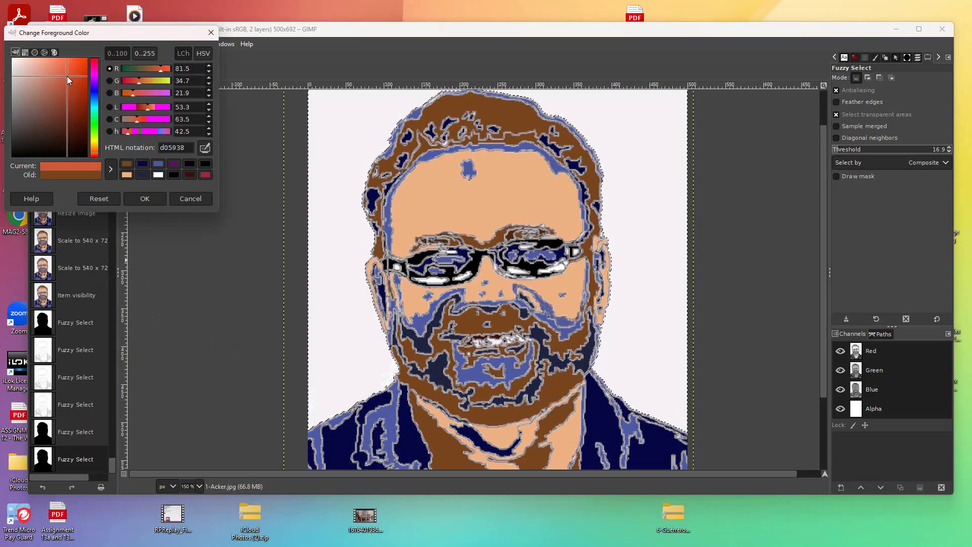
click(94, 95)
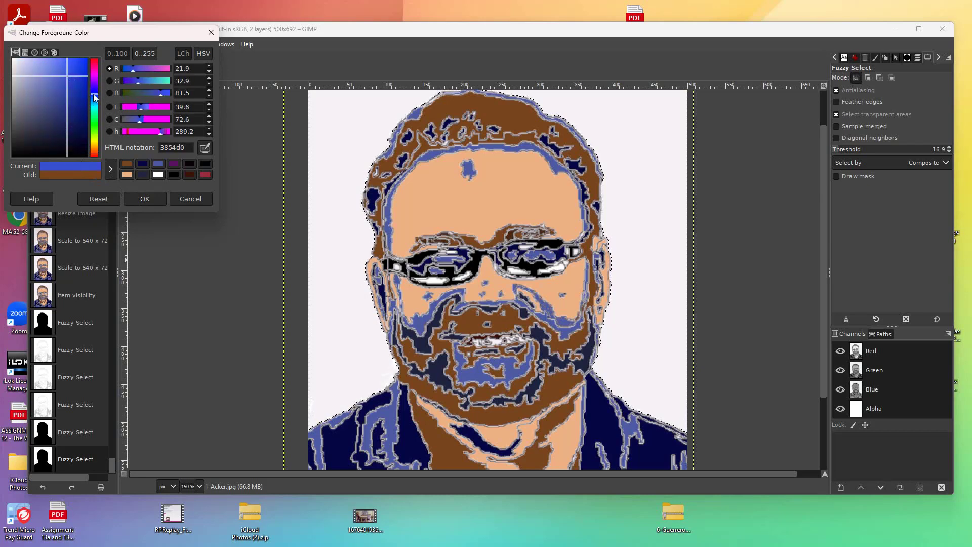
drag(94, 98, 93, 114)
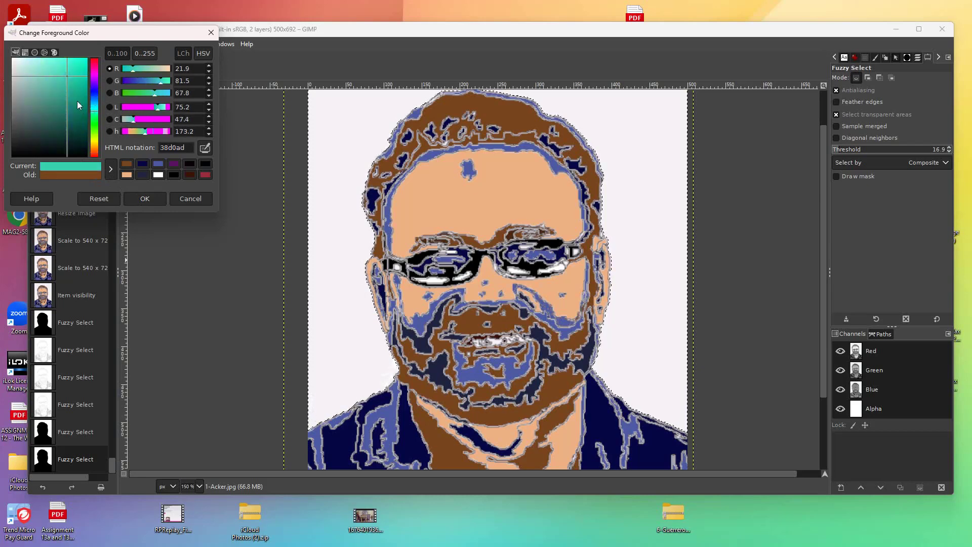
click(70, 63)
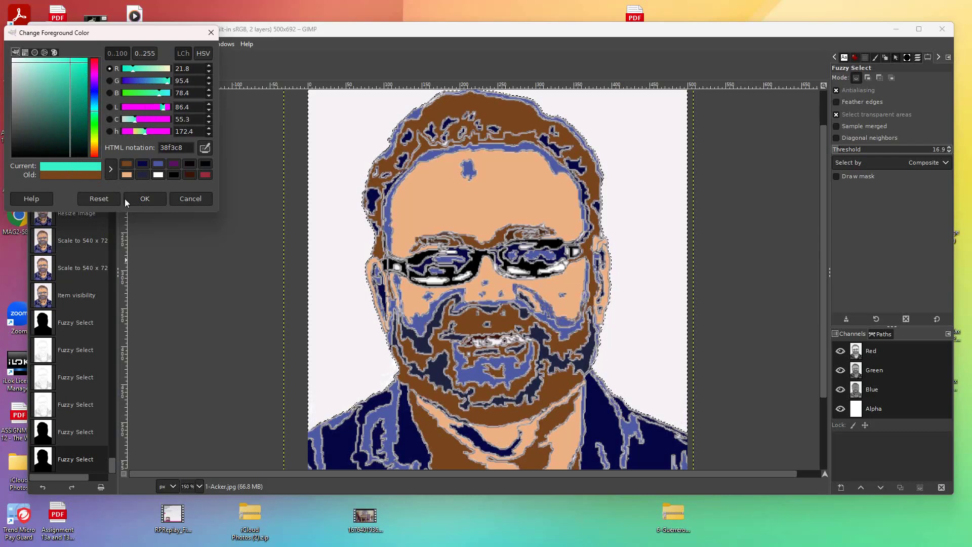
click(144, 199)
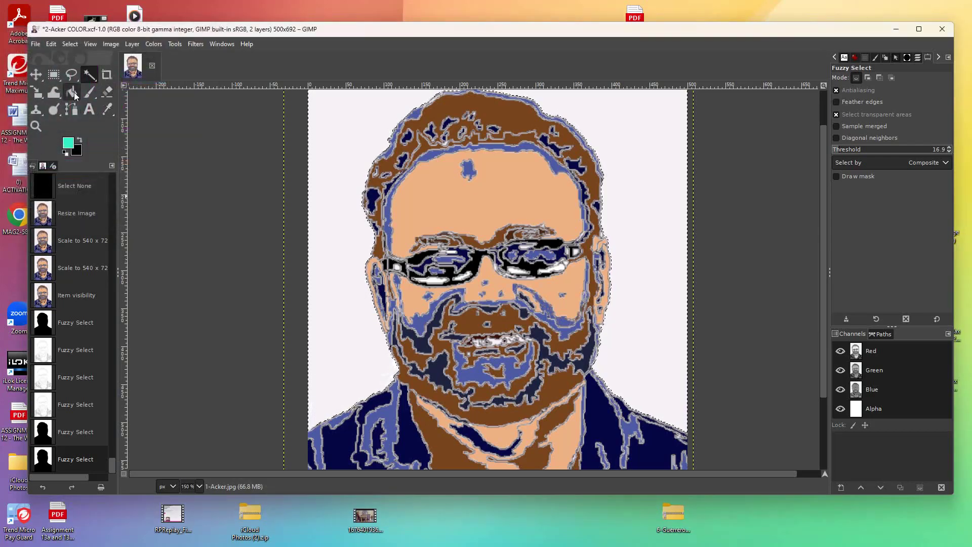
click(71, 92)
click(319, 187)
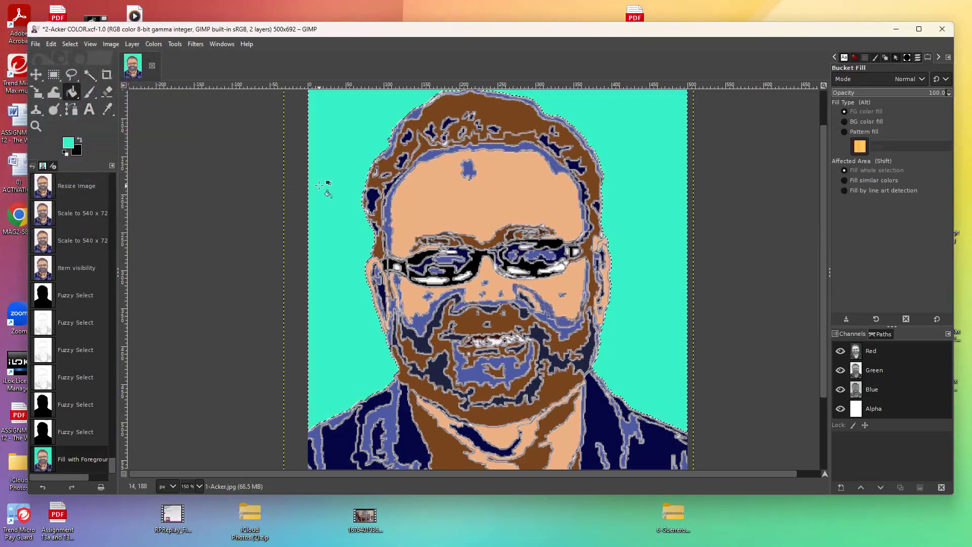
Change the foreground color to sky blue 38bcf3 and refill the selected background behind the figure.
mouse_move(822, 285)
mouse_down()
mouse_move(838, 355)
mouse_move(840, 278)
mouse_up()
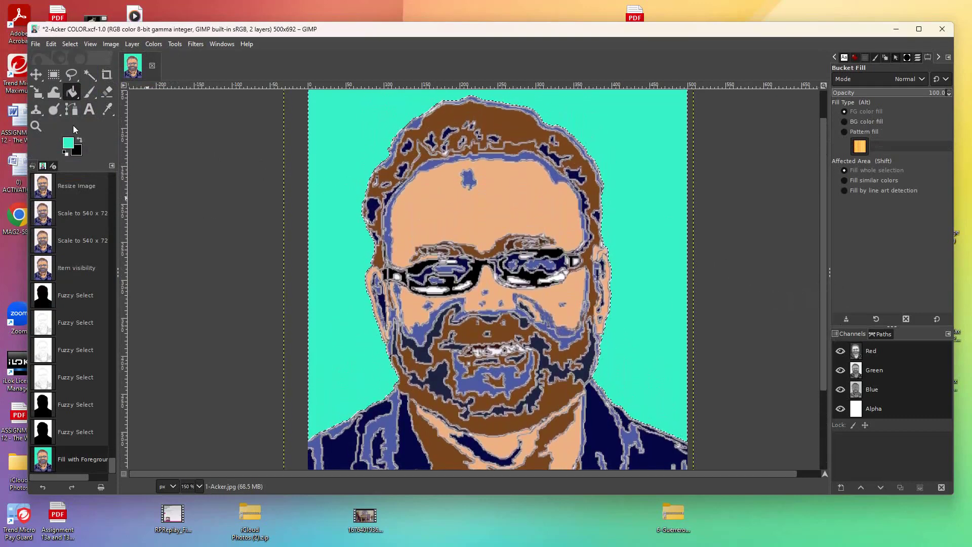
click(68, 144)
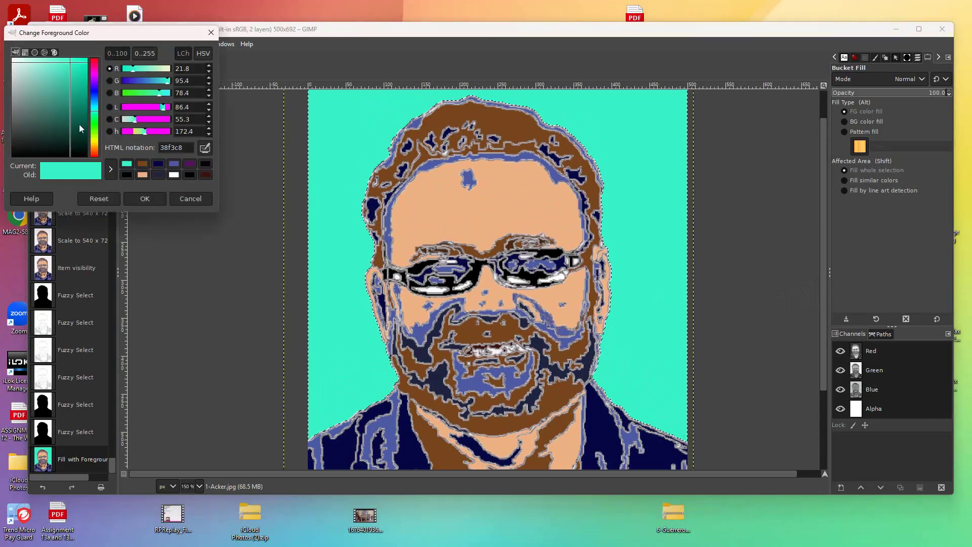
drag(95, 115, 101, 102)
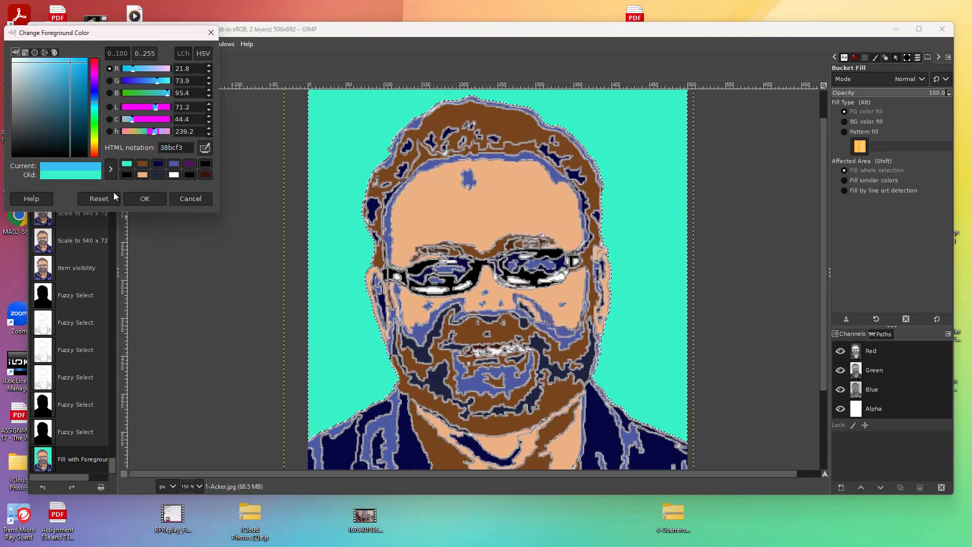
click(144, 201)
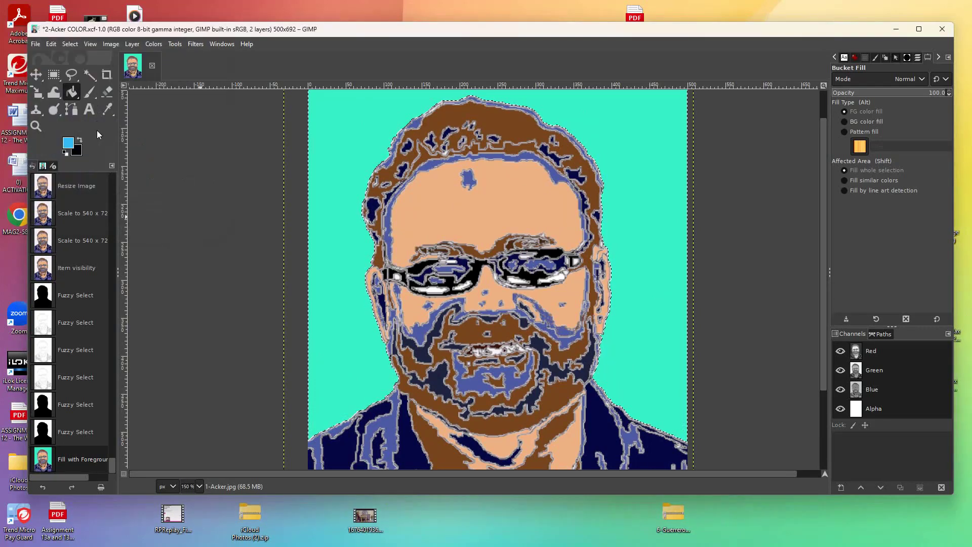
click(326, 216)
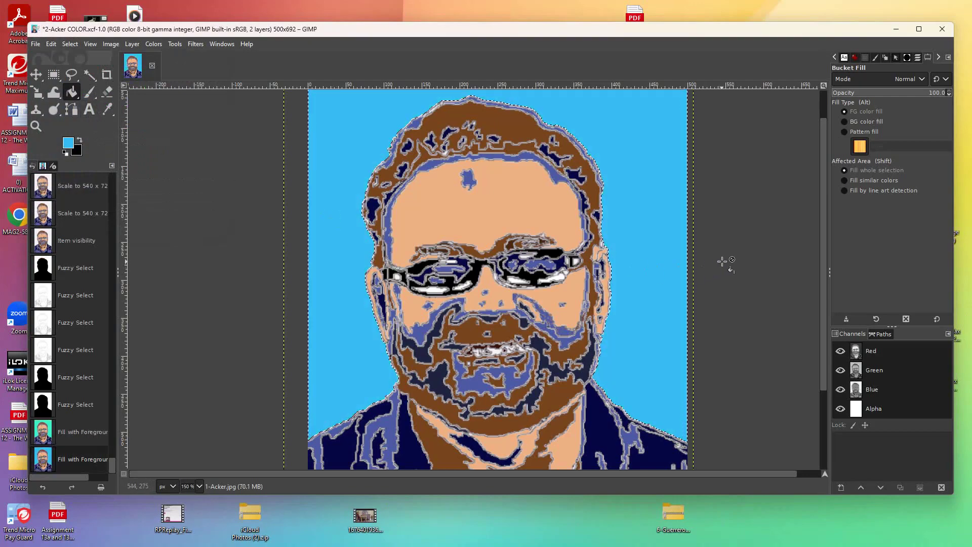
Darken the foreground color to medium blue 2983a9 and refill the selected background with it.
scroll(754, 263, down, 4)
scroll(753, 263, down, 1)
scroll(754, 262, up, 7)
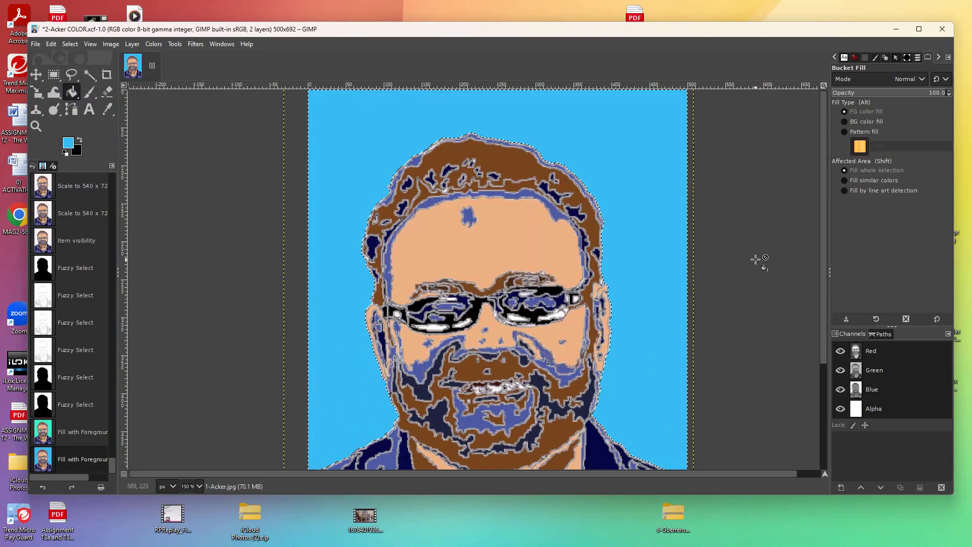
scroll(755, 259, down, 4)
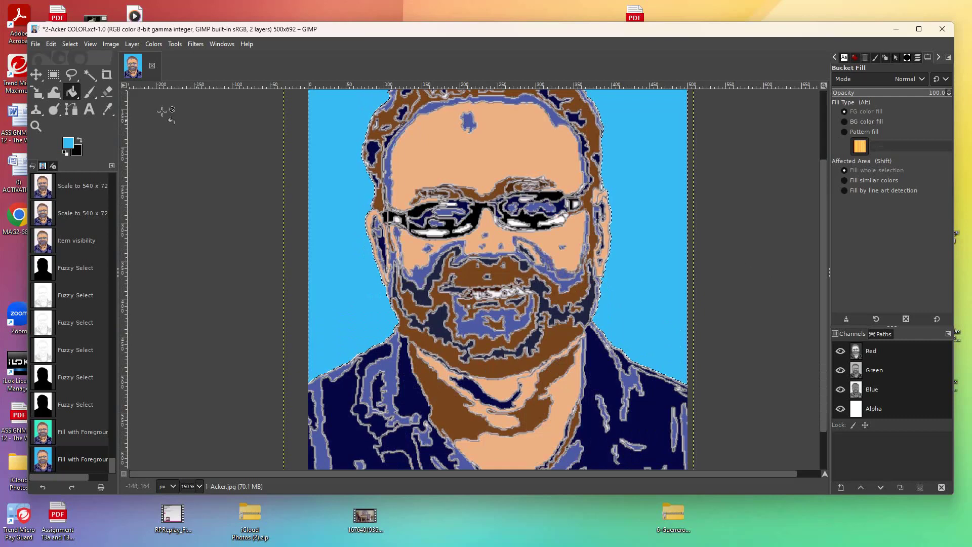
click(70, 143)
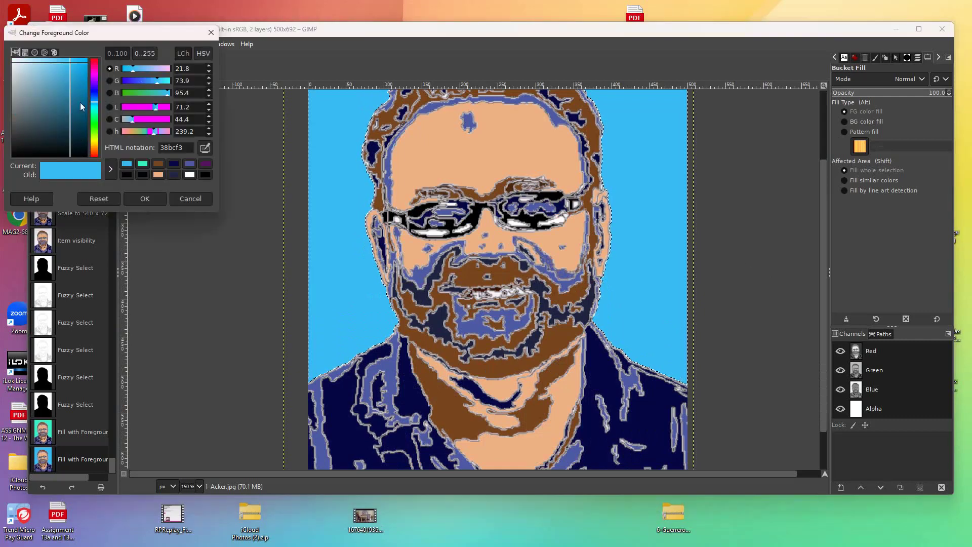
drag(69, 63, 69, 91)
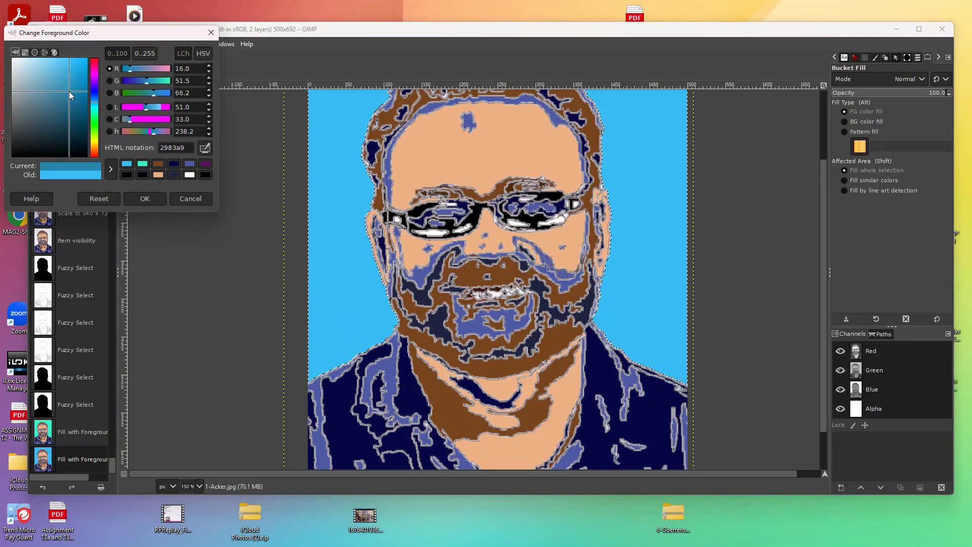
click(124, 199)
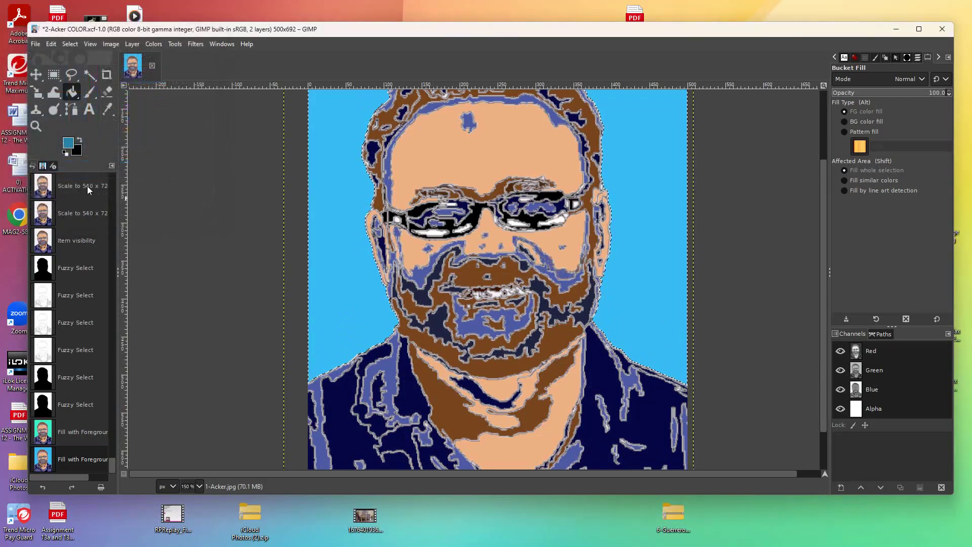
click(308, 193)
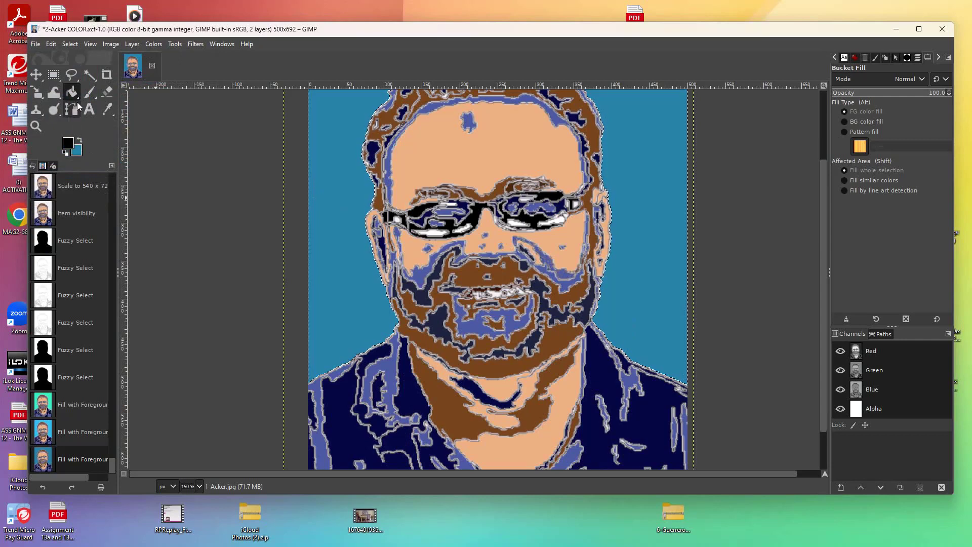
Try filling the selected background with black, check it around the head and shoulders, and undo the fill.
click(330, 261)
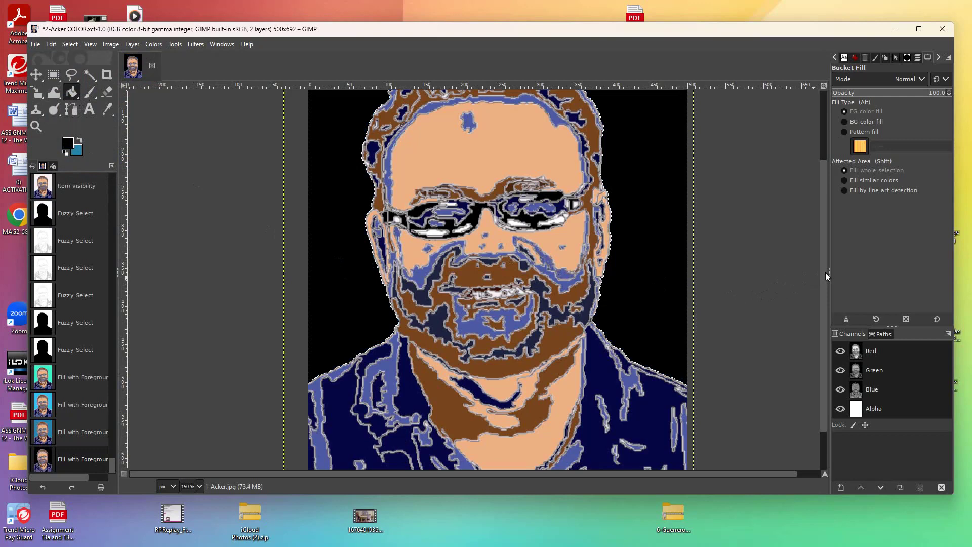
scroll(825, 272, up, 3)
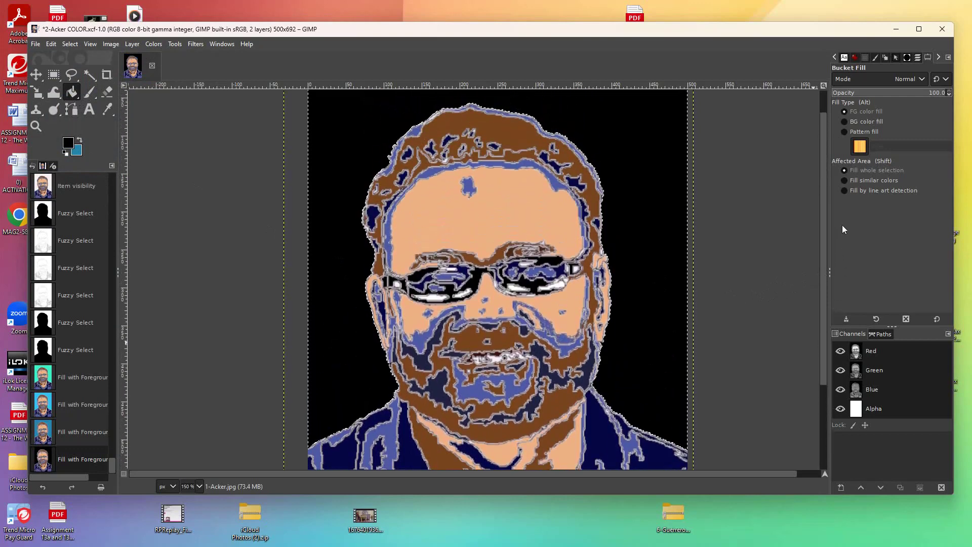
scroll(833, 264, down, 2)
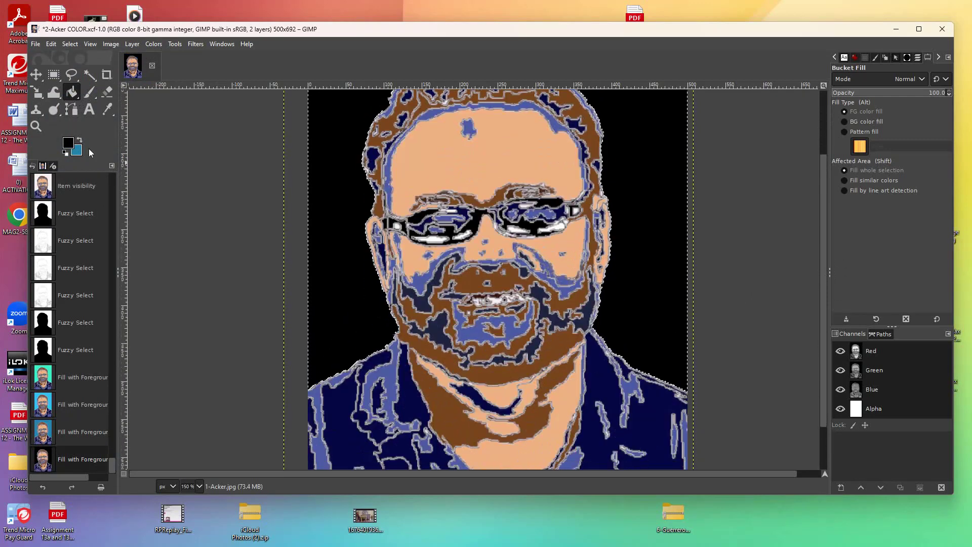
key(ctrl+z)
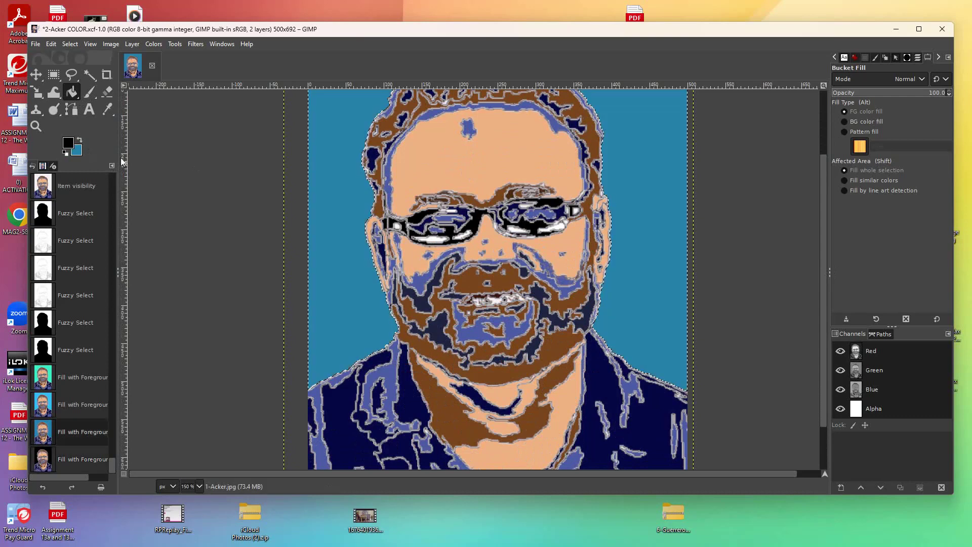
Set the foreground color to the darker teal blue 1b5a74 and fill the selected background with it.
click(78, 151)
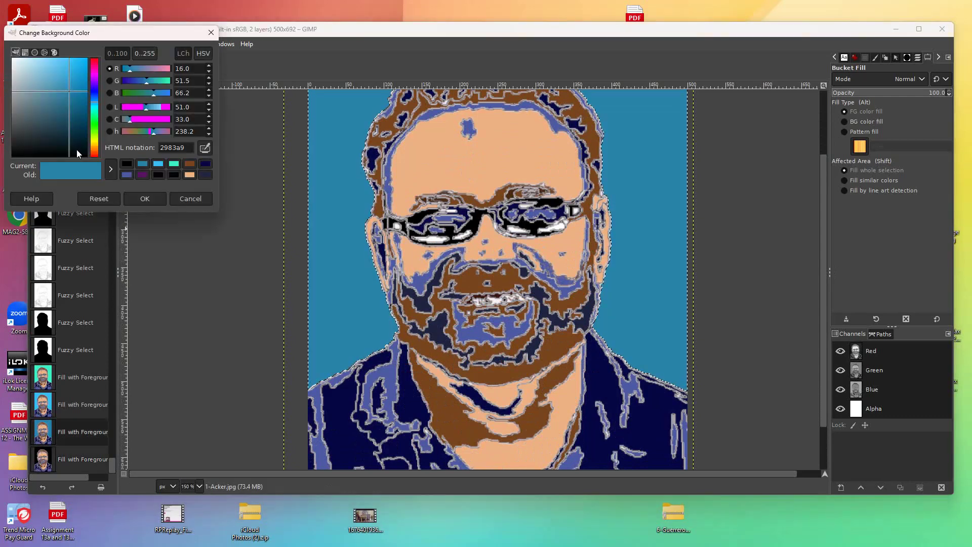
click(174, 200)
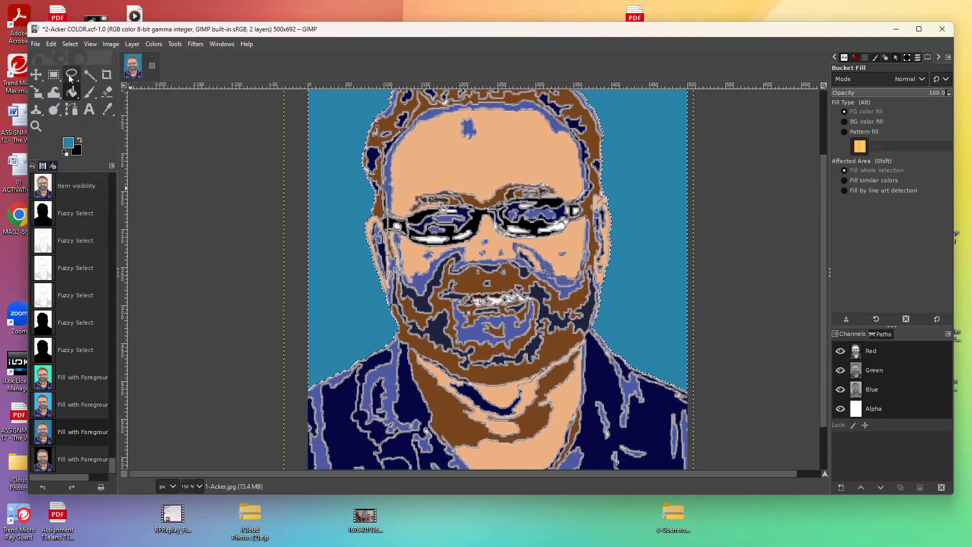
click(66, 146)
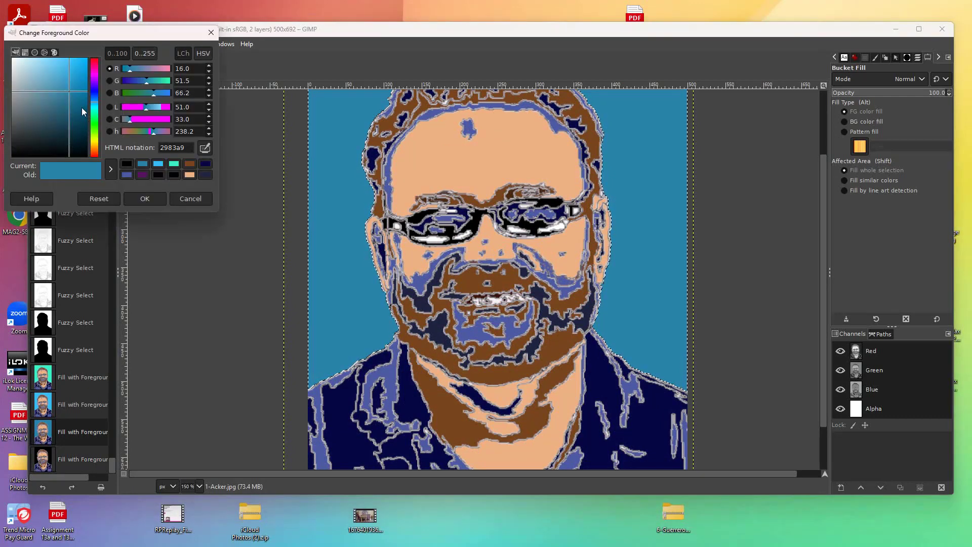
drag(68, 102, 70, 112)
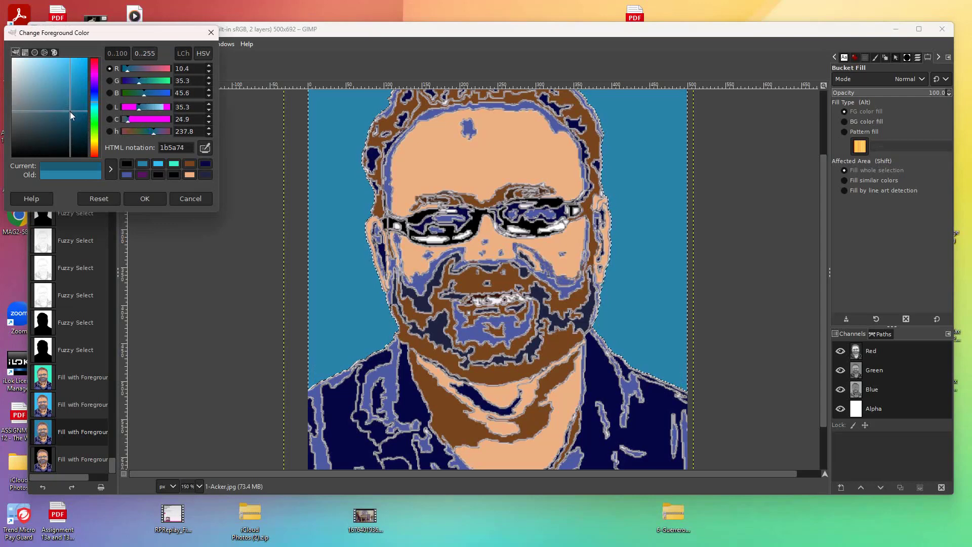
click(131, 199)
click(333, 203)
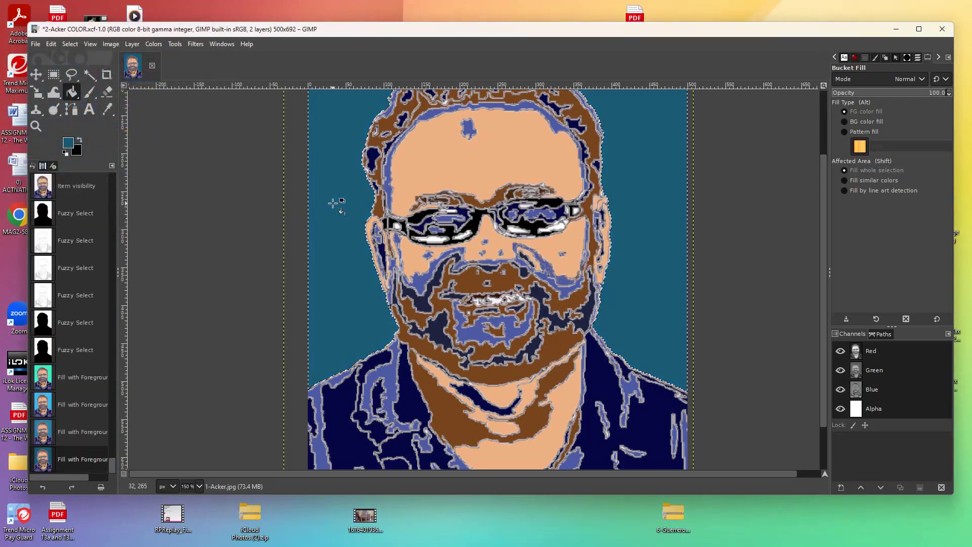
Darken the foreground color further to 15465a and refill the selected background around the whole portrait.
click(72, 146)
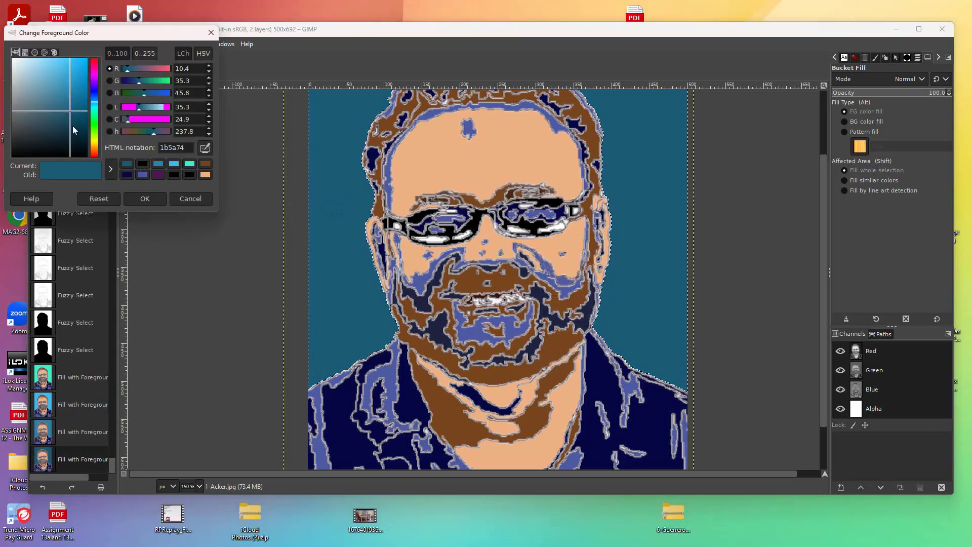
click(69, 122)
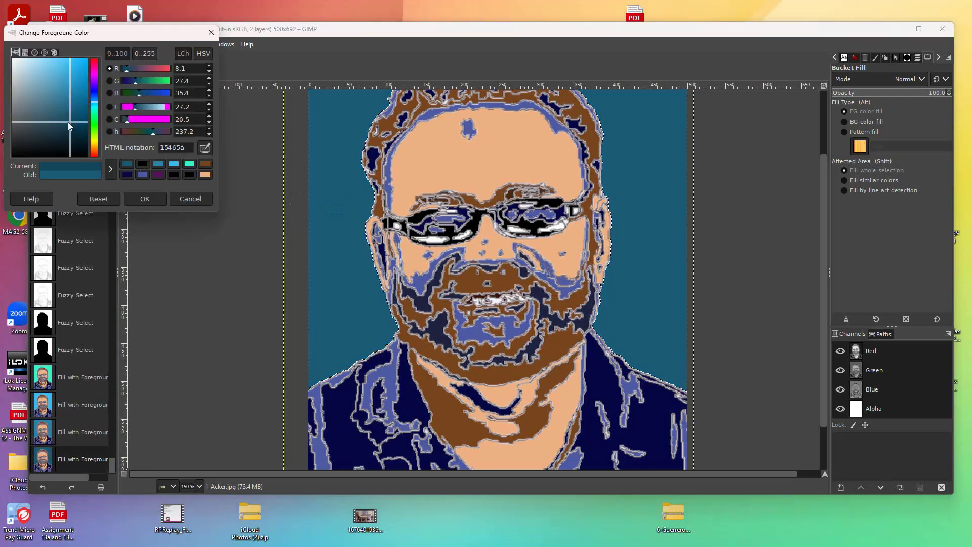
click(133, 196)
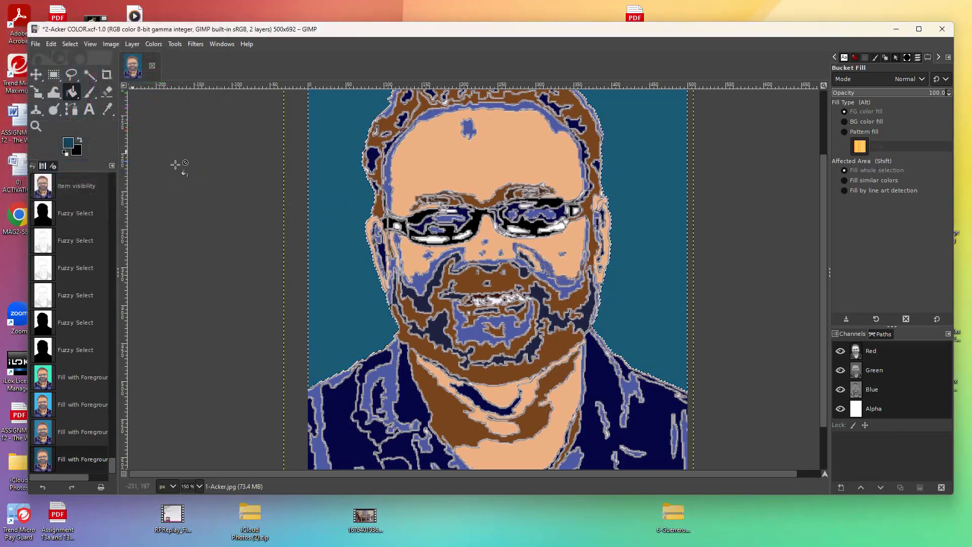
click(325, 198)
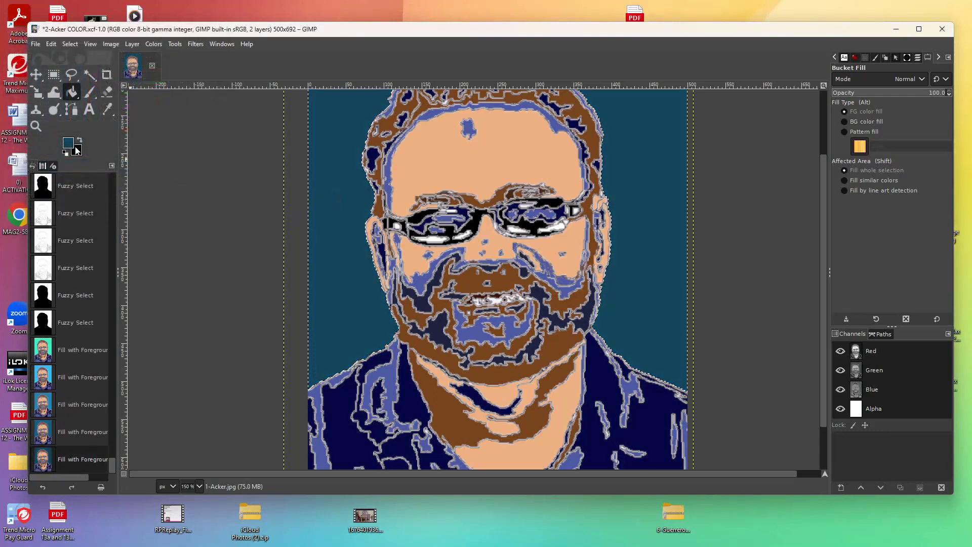
click(36, 126)
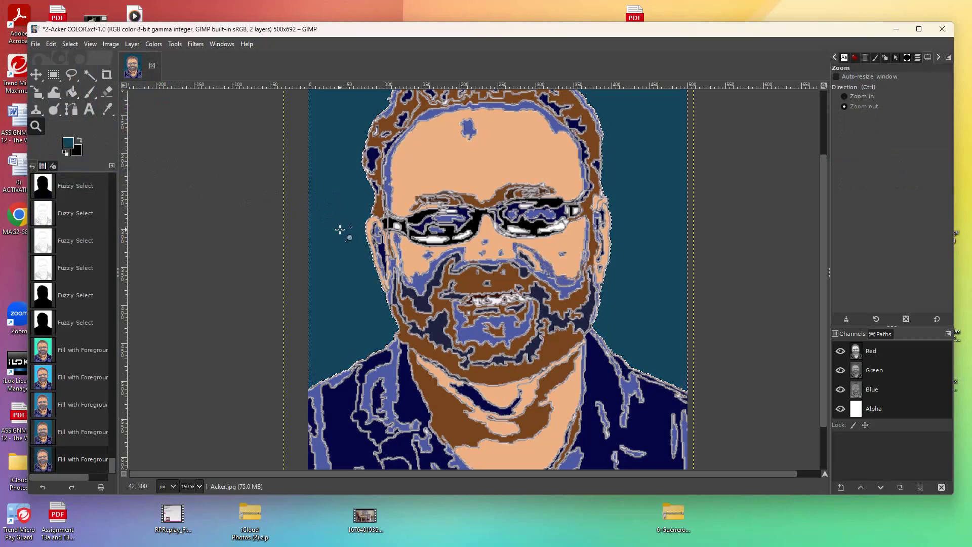
ctrl+click(339, 229)
click(618, 262)
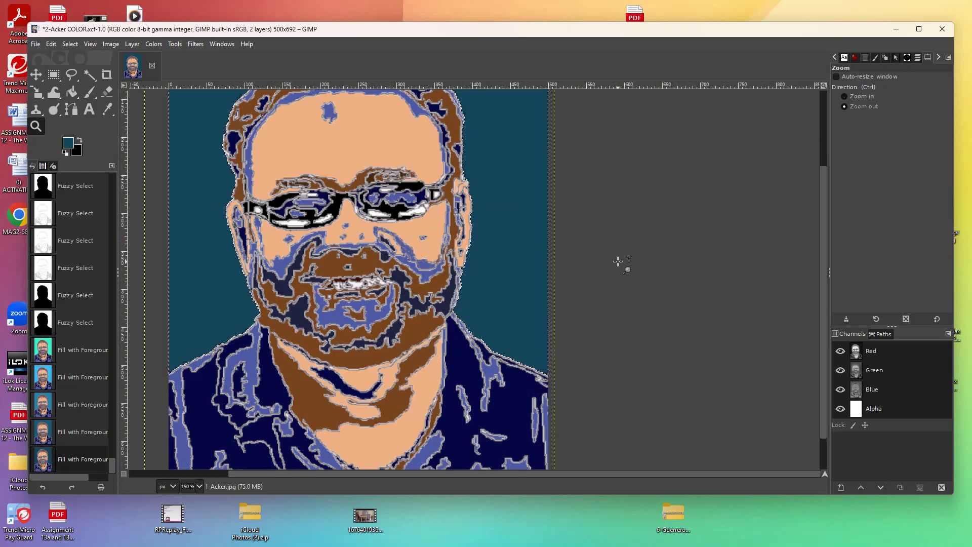
ctrl+click(618, 262)
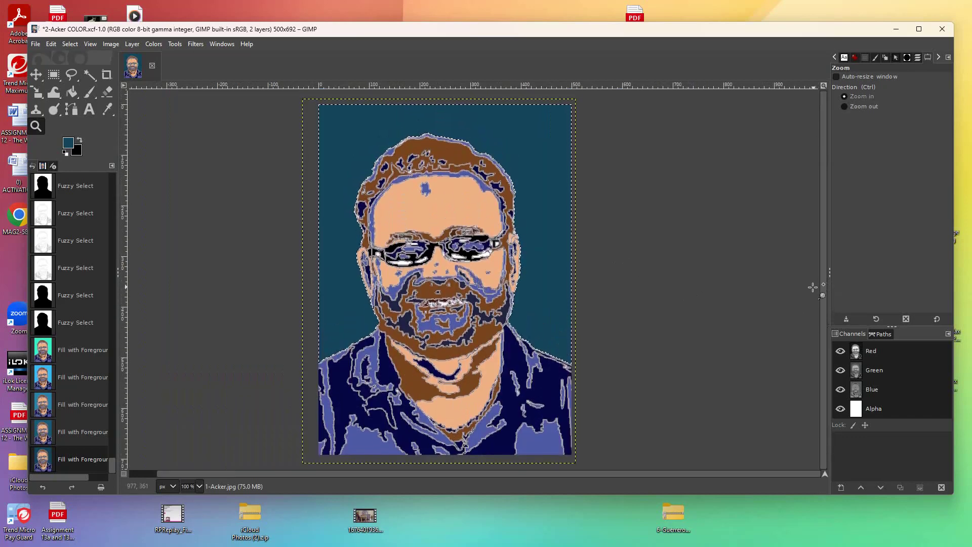
Set the foreground color to muted blue 4d849a and fill the selected background around the portrait with it.
click(69, 142)
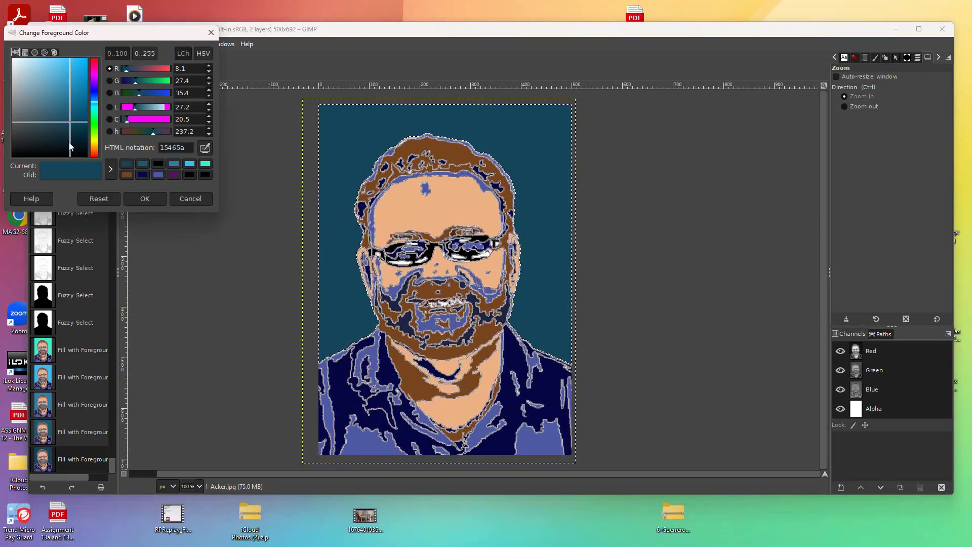
click(50, 96)
click(144, 199)
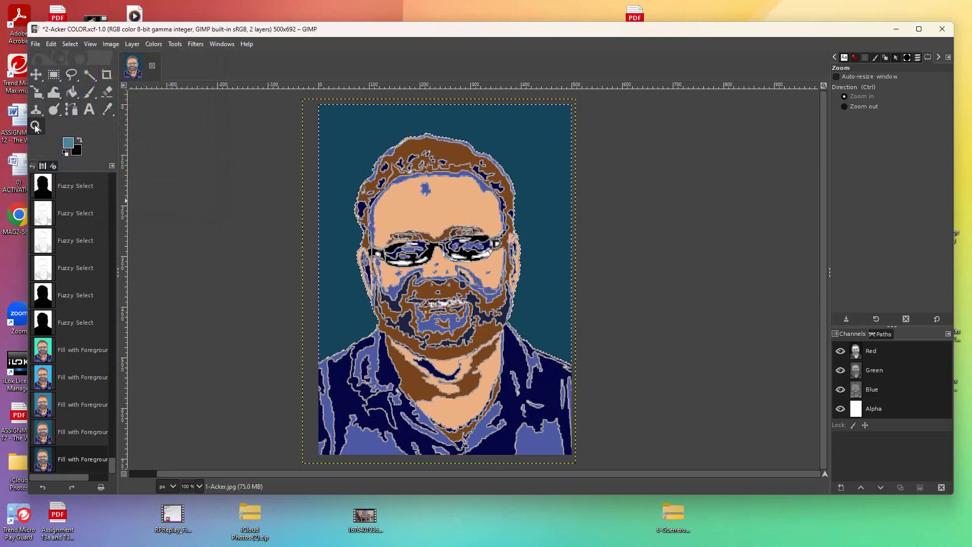
click(76, 93)
click(329, 192)
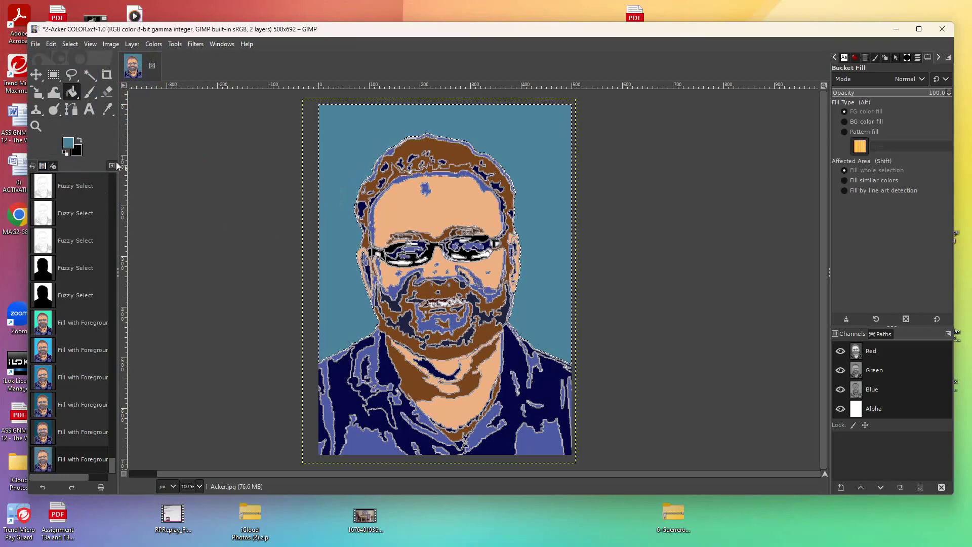
Change the foreground color to light purple c697d6 and refill the selected background with it.
click(67, 143)
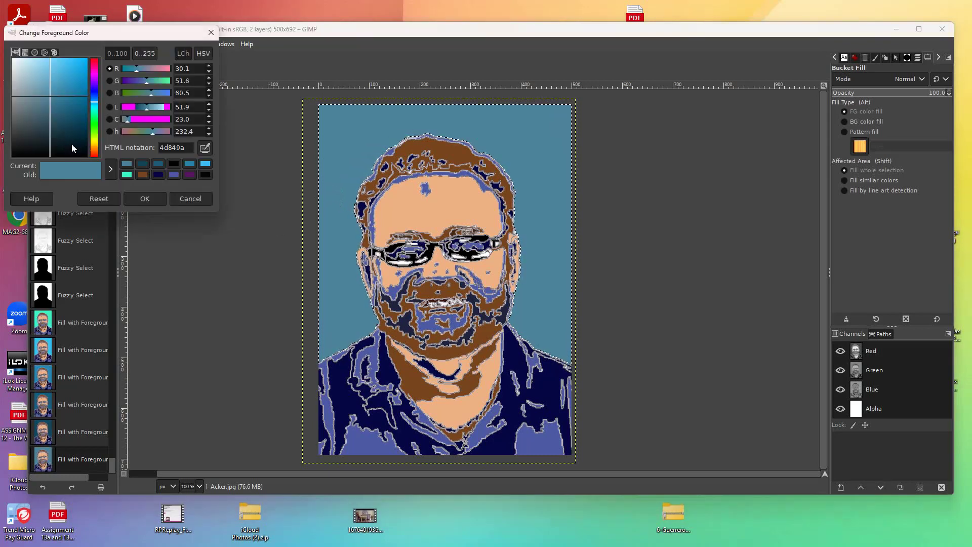
drag(93, 105, 101, 86)
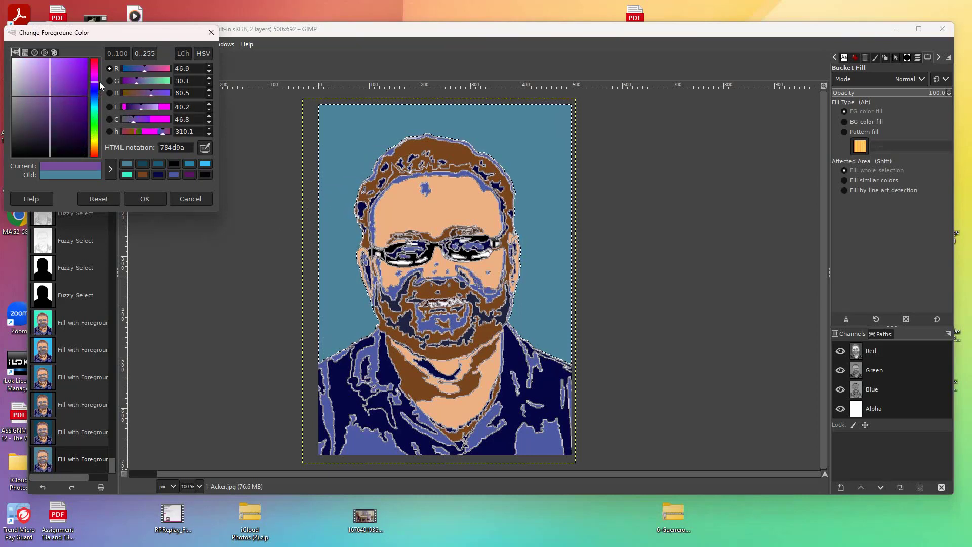
click(33, 78)
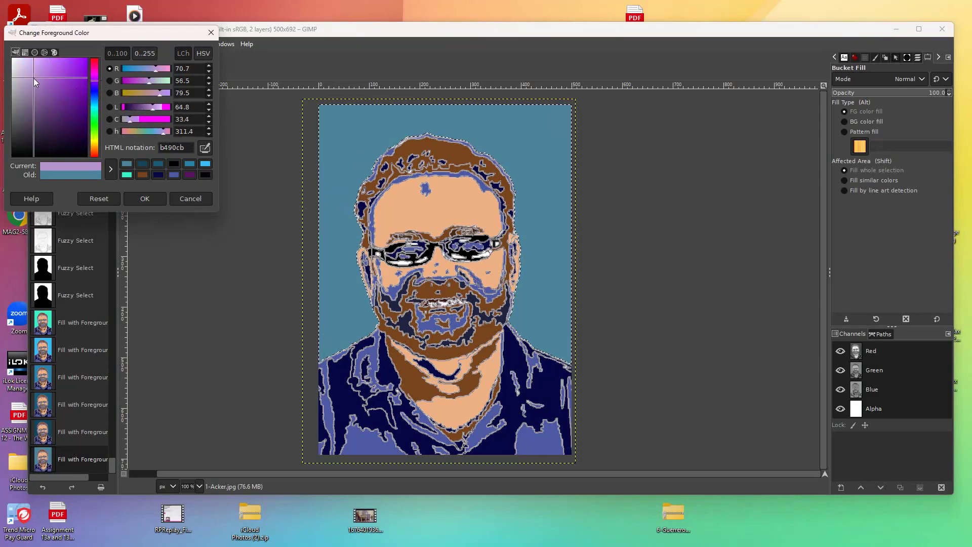
click(99, 202)
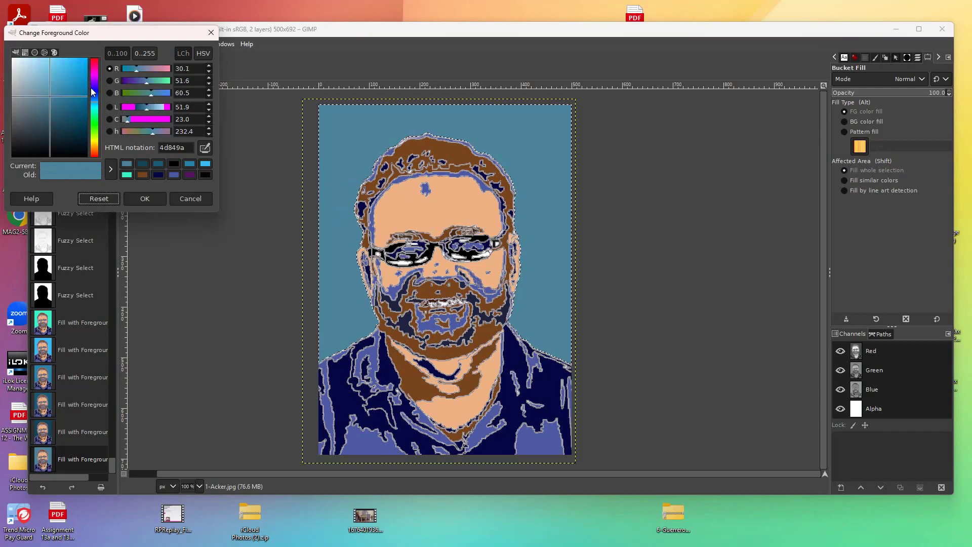
drag(92, 81, 93, 78)
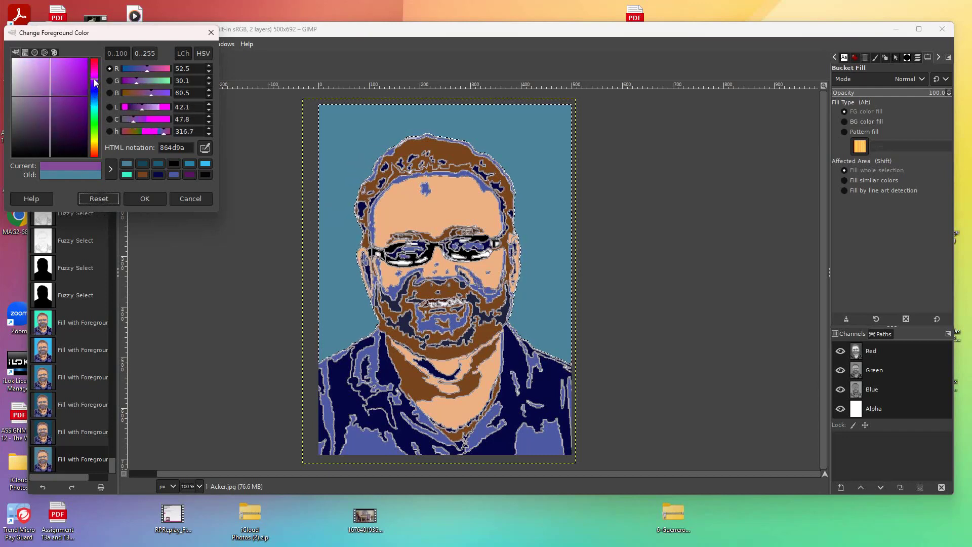
click(35, 73)
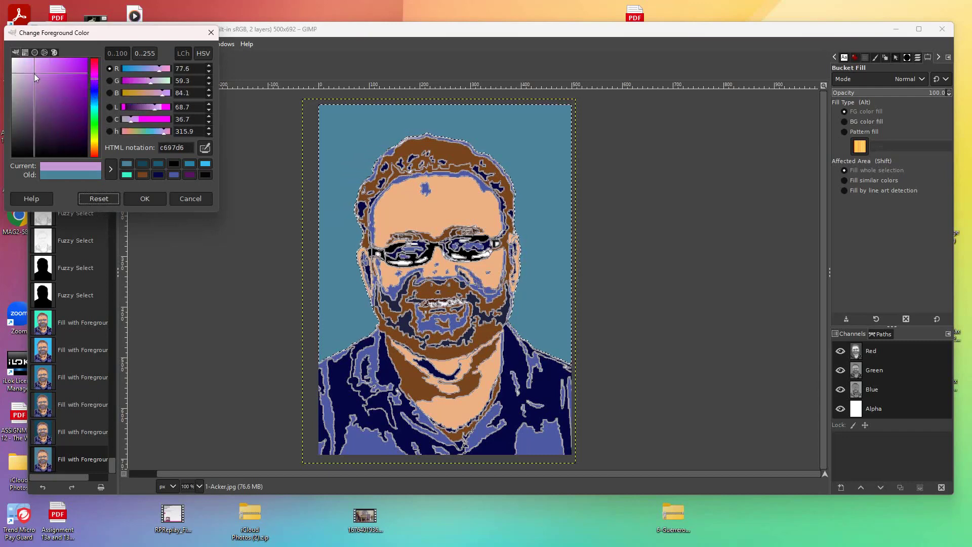
click(137, 199)
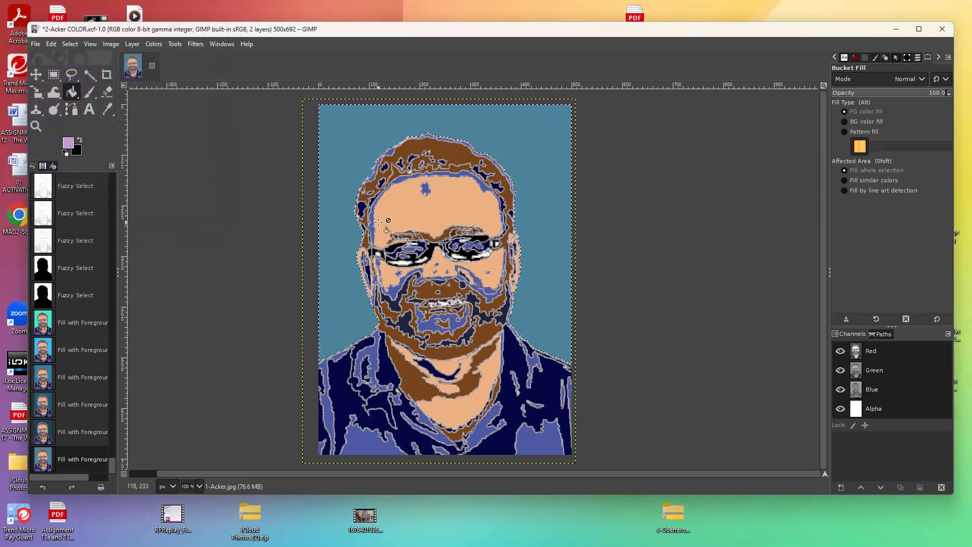
click(342, 219)
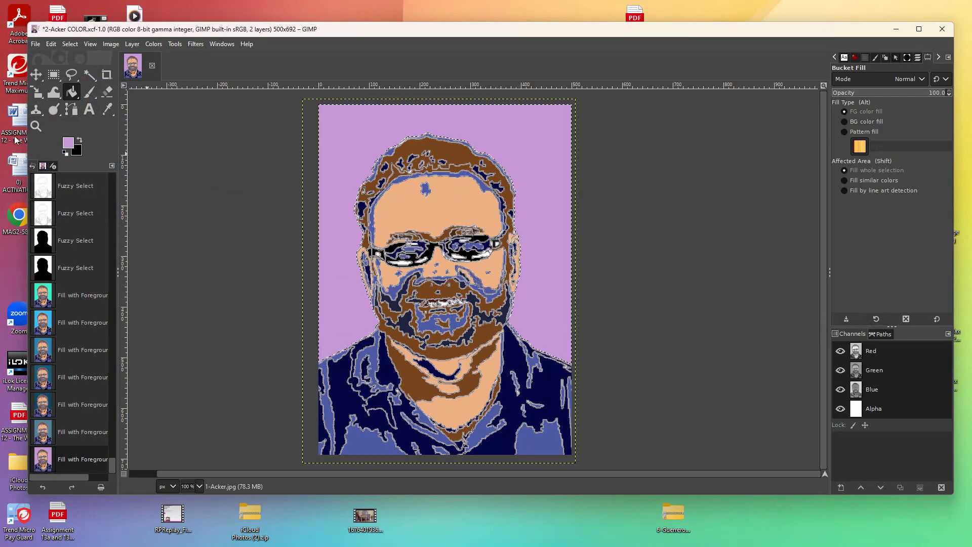
Swap the foreground and background colors, fill the selected background with black, and clear the selection.
click(79, 141)
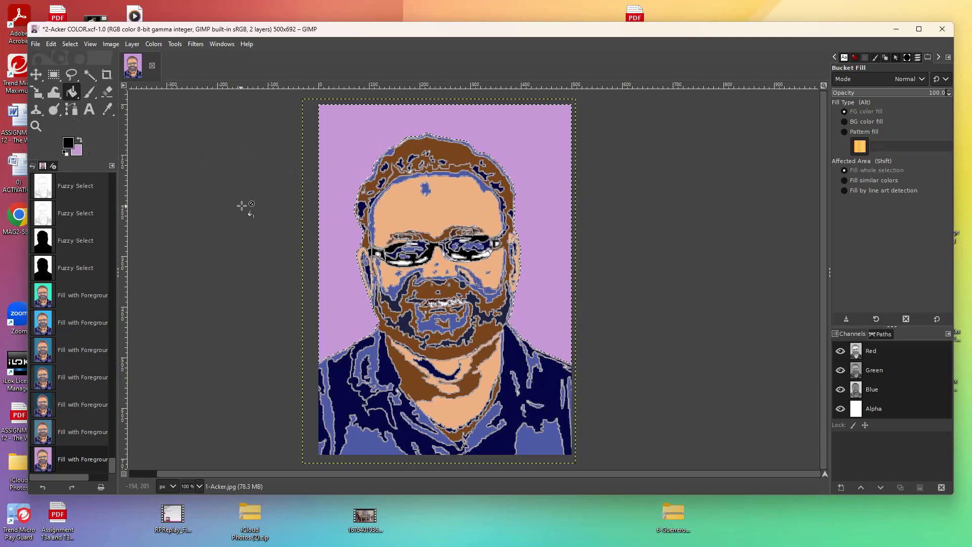
click(339, 208)
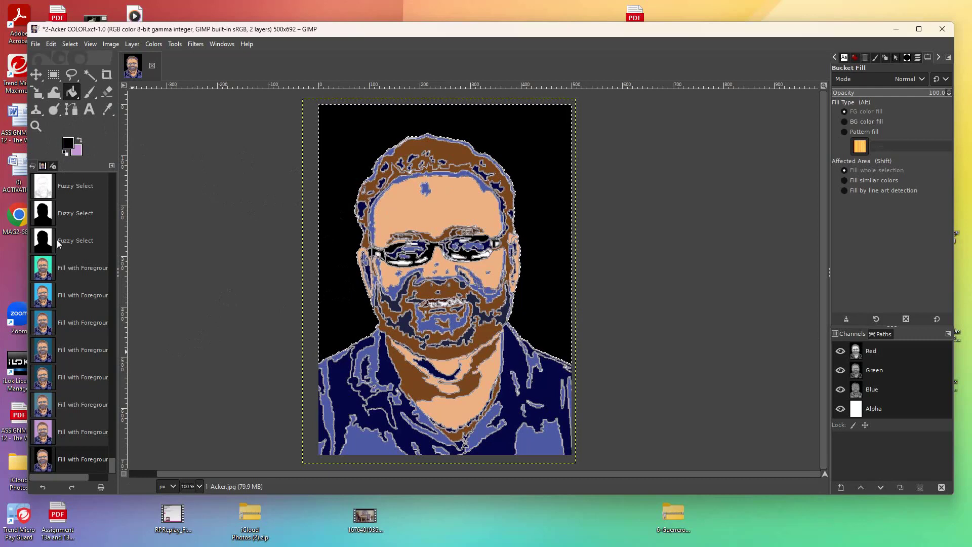
key(ctrl+shift+a)
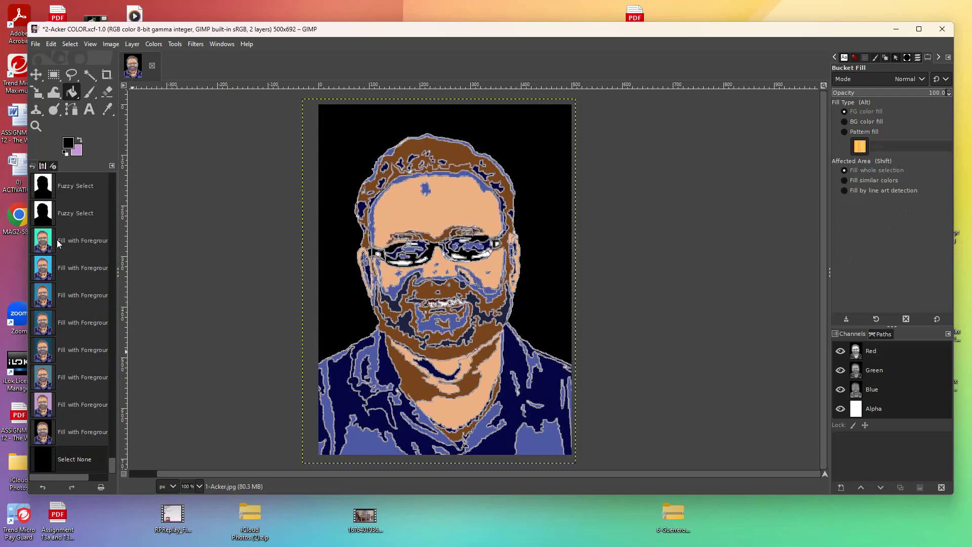
Start exporting the finished portrait and choose JPEG image as the export file type.
click(35, 45)
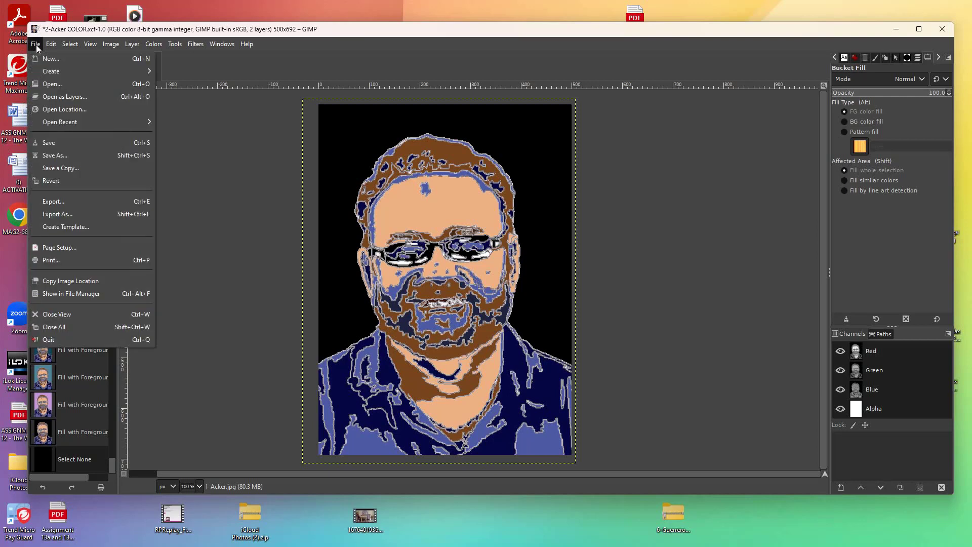
click(68, 212)
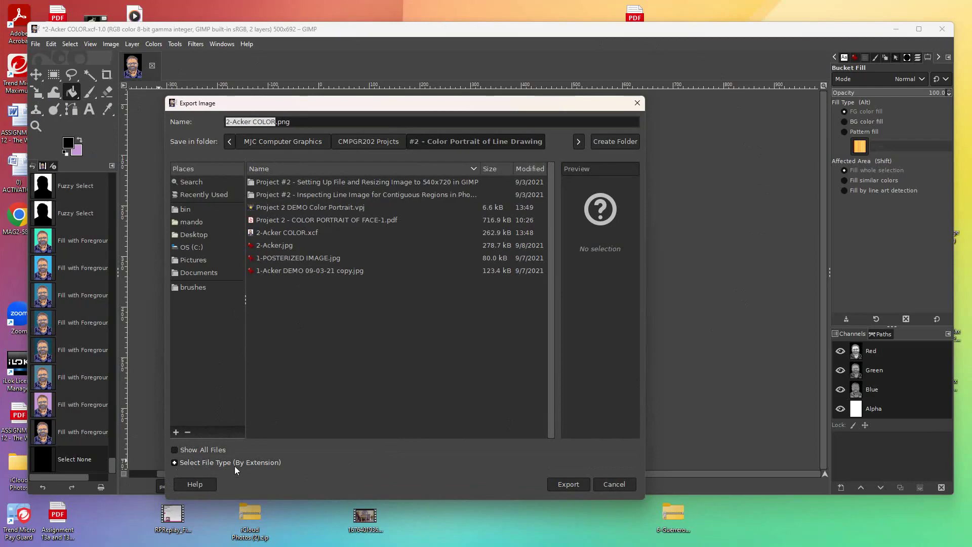
click(174, 462)
scroll(315, 409, down, 2)
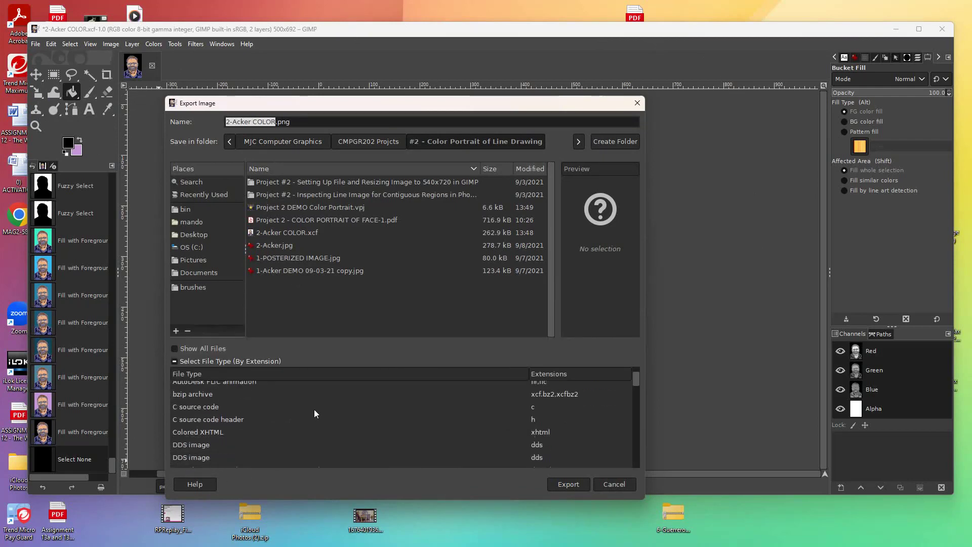
scroll(313, 409, down, 2)
scroll(311, 409, down, 5)
scroll(311, 408, down, 2)
click(187, 452)
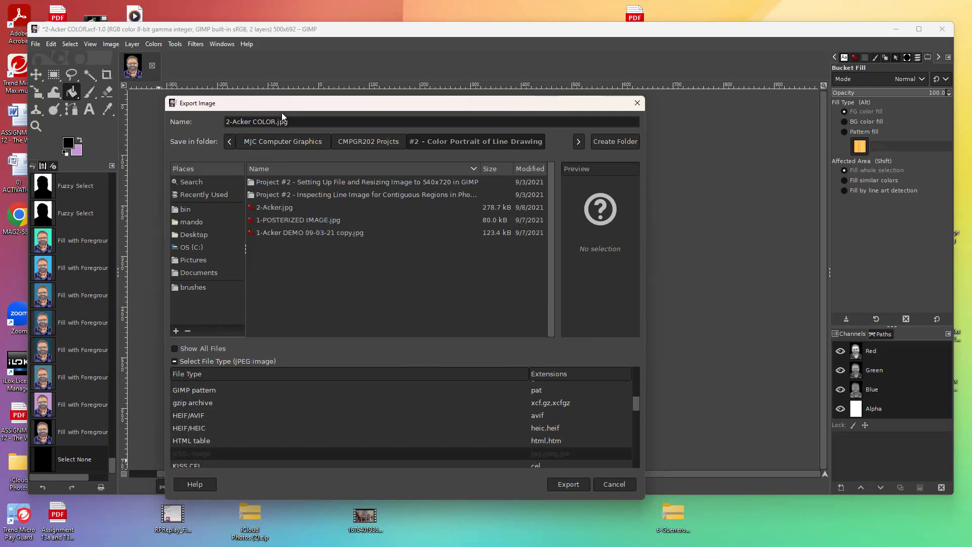
Shorten the export file name by removing the word COLOR, keeping the .jpg extension.
click(257, 122)
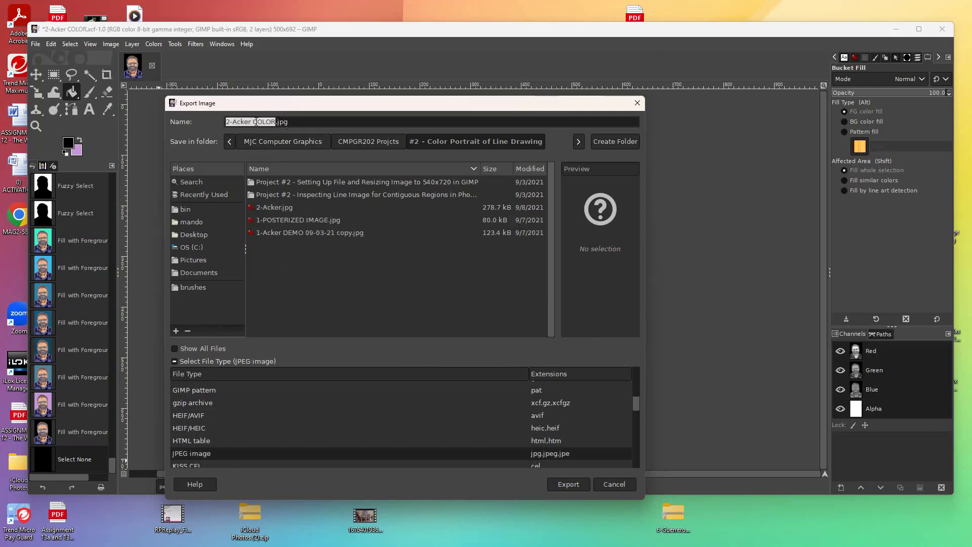
click(256, 121)
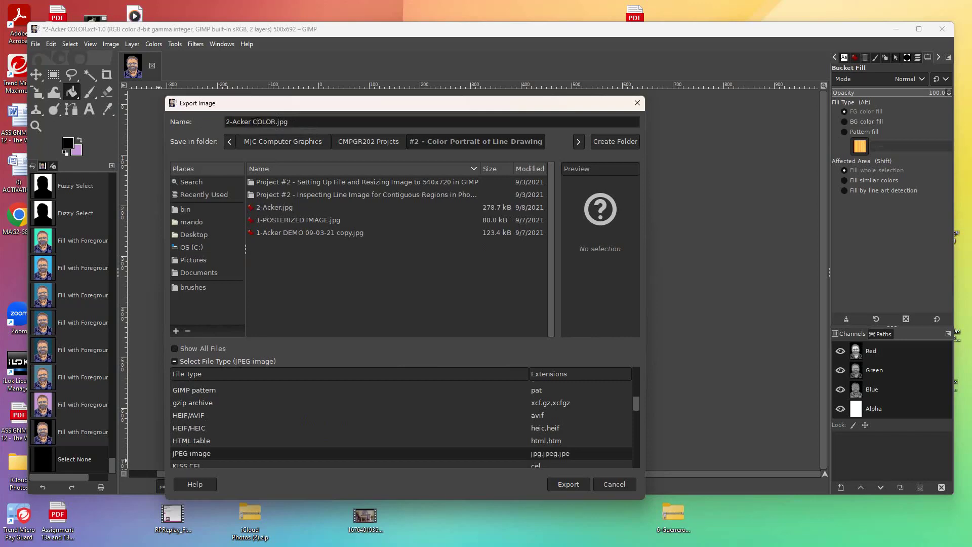
key(Delete)
key(Delete)
key(Delete)
key(Delete)
key(Delete)
key(BackSpace)
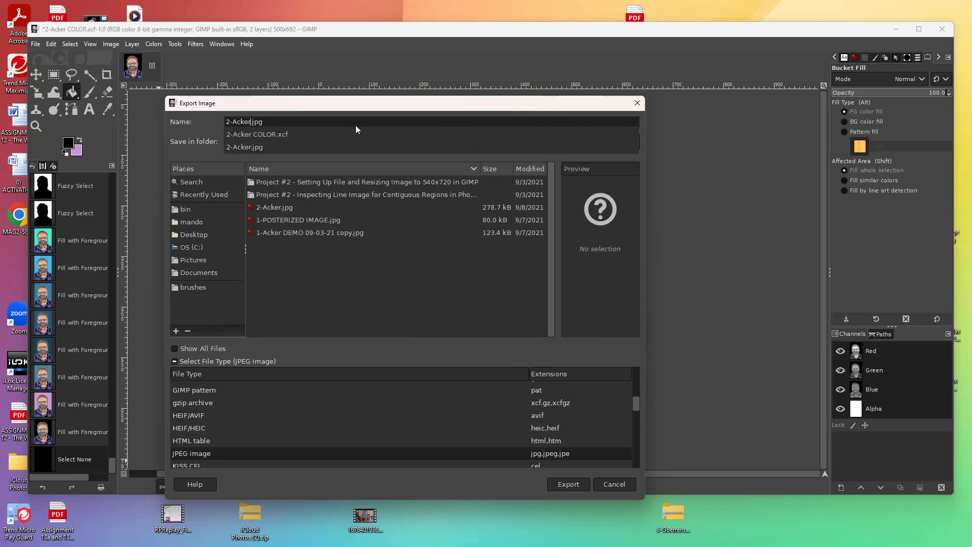
click(332, 122)
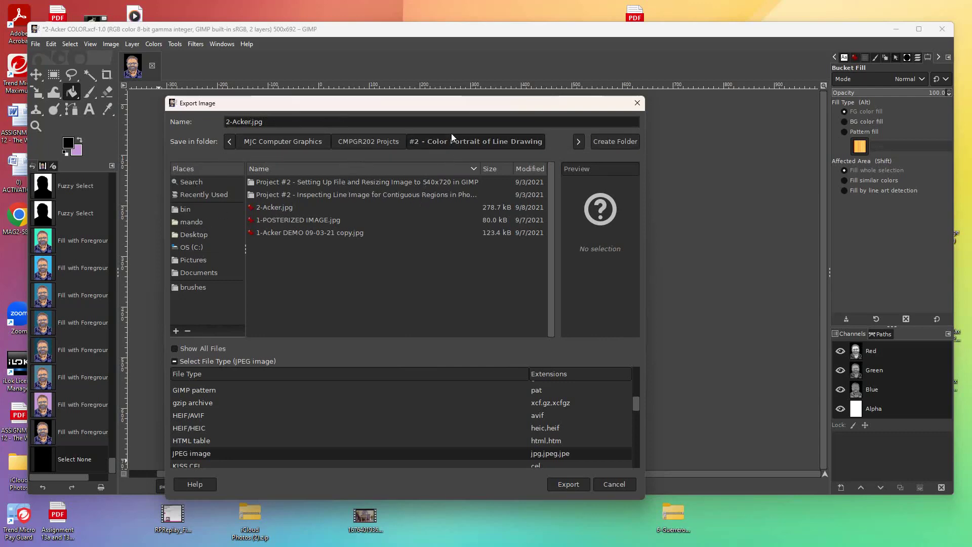
Export the portrait over the existing JPEG of the same name with quality set to 100.
click(558, 485)
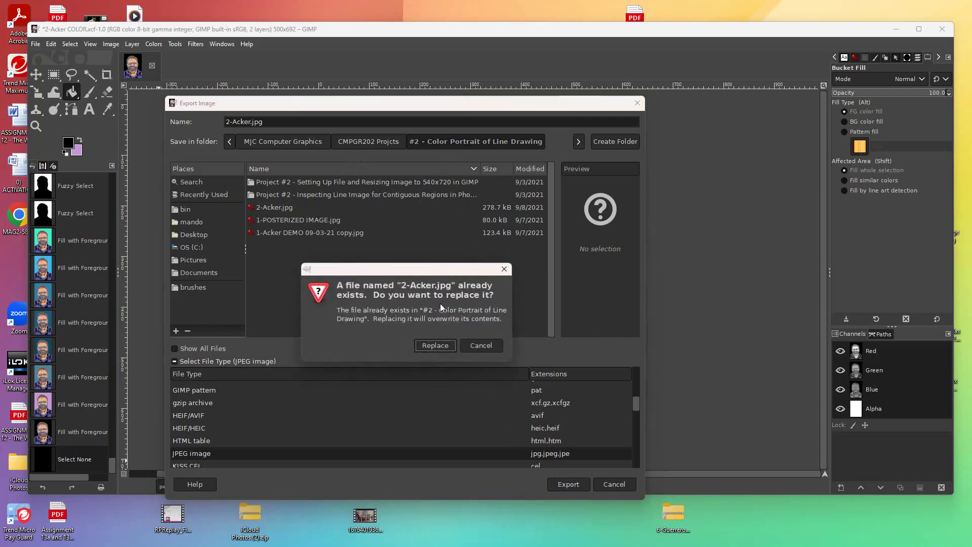
click(428, 346)
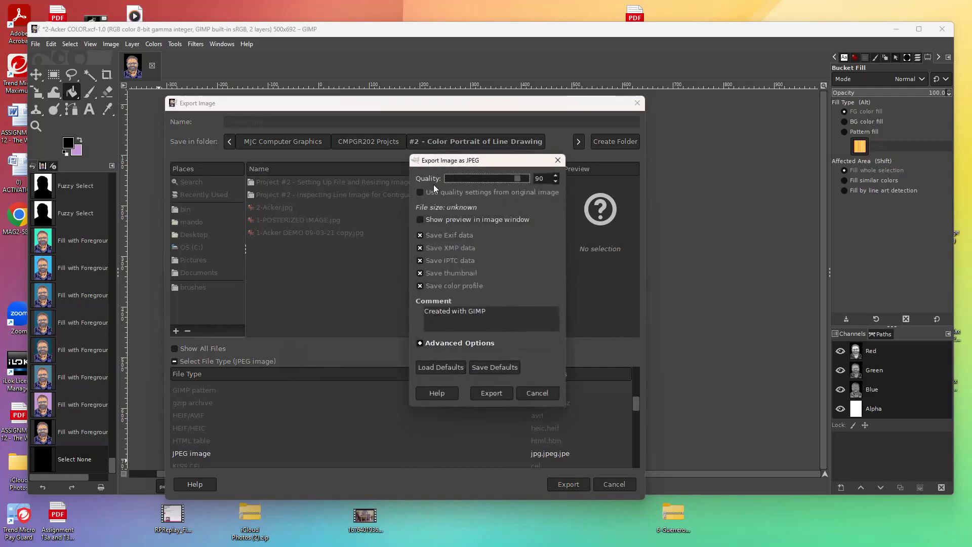
drag(516, 181, 519, 177)
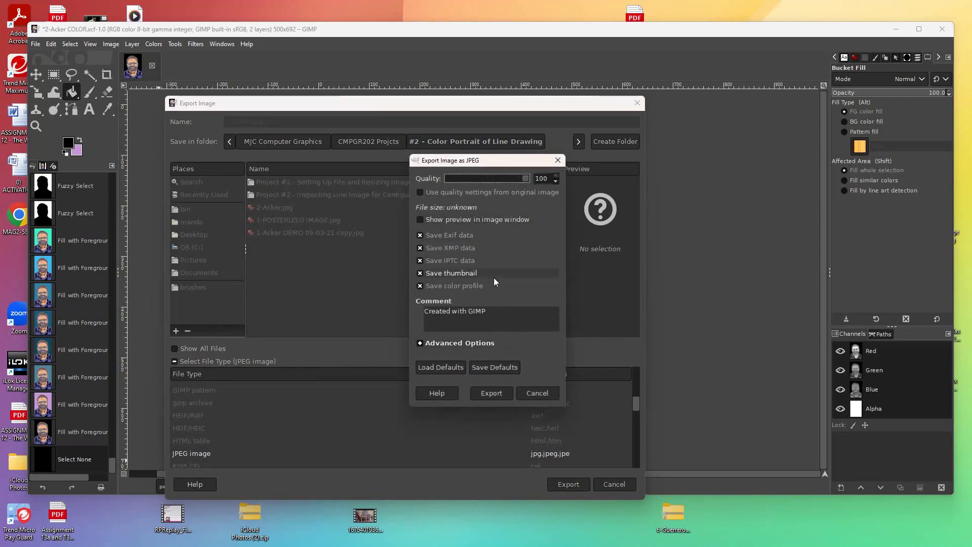
click(491, 393)
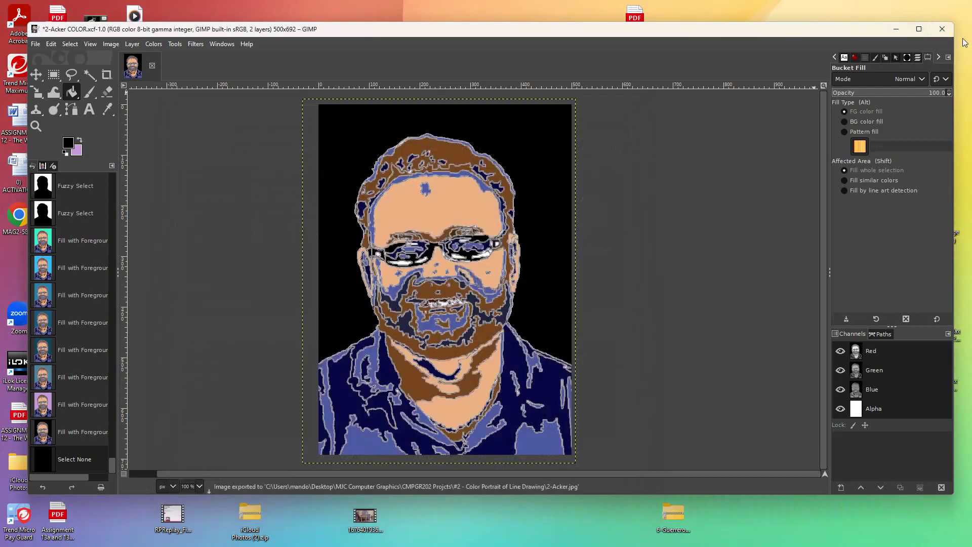
Save the changes to the portrait's existing XCF file and quit the image editor.
click(941, 29)
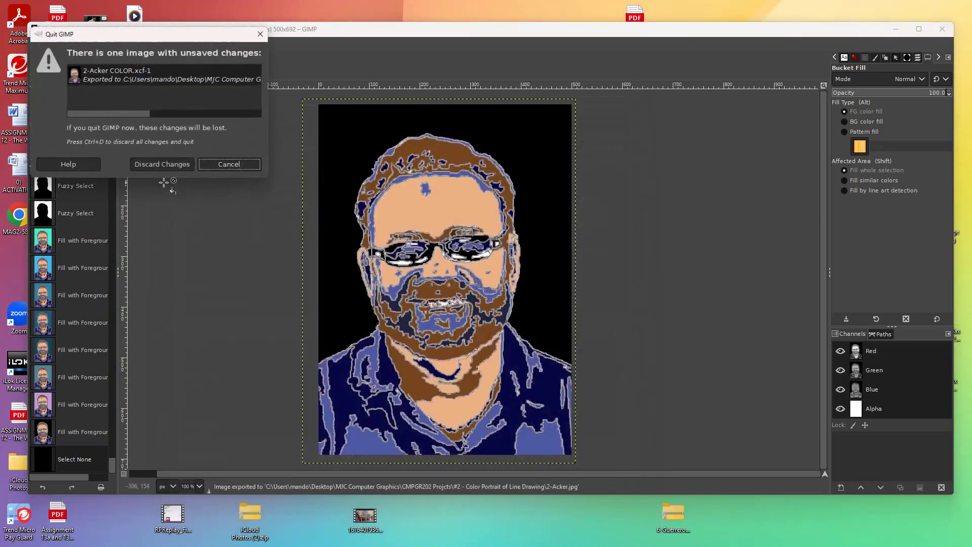
click(231, 165)
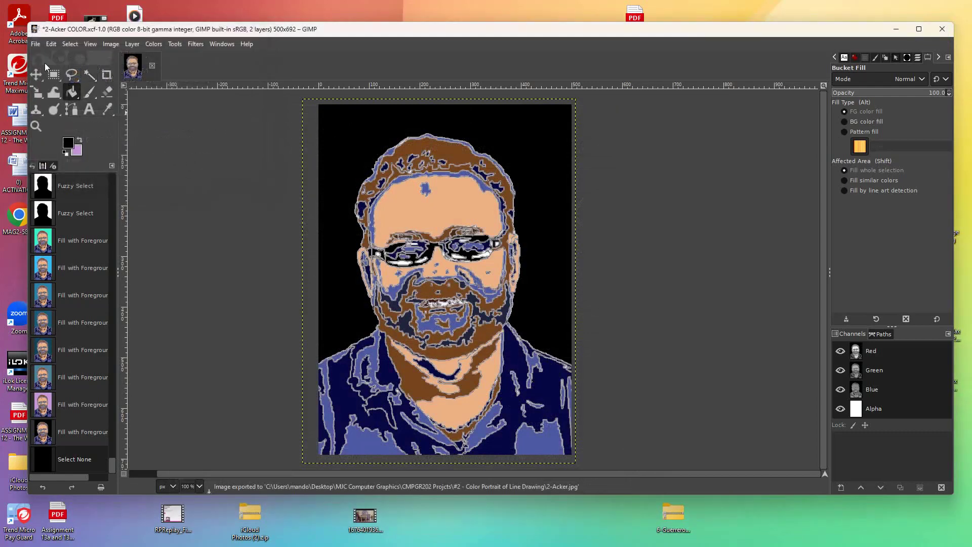
click(37, 45)
click(59, 142)
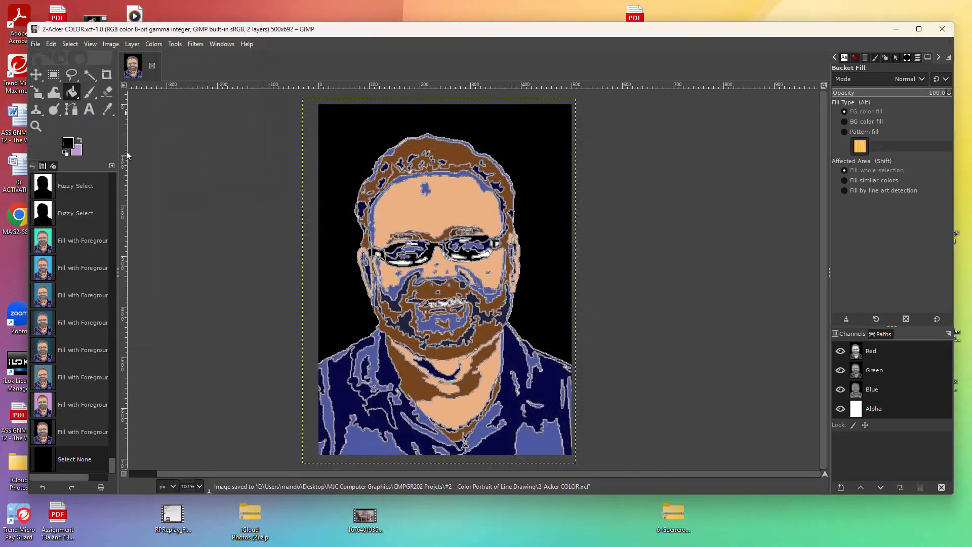
click(940, 31)
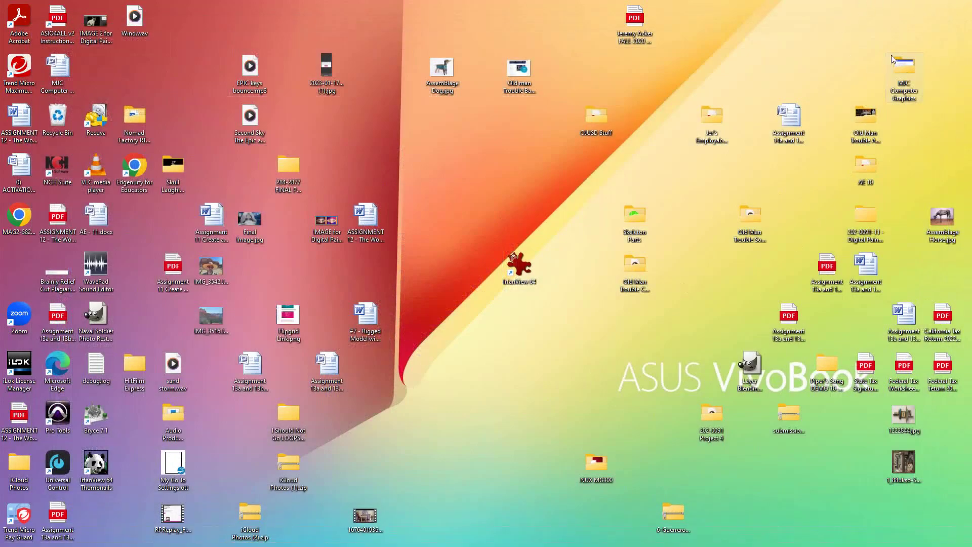
Open the project folder #2 - Color Portrait of Line Drawing, inside CMPGR202 Projcts in the MJC Computer Graphics desktop folder.
double_click(899, 65)
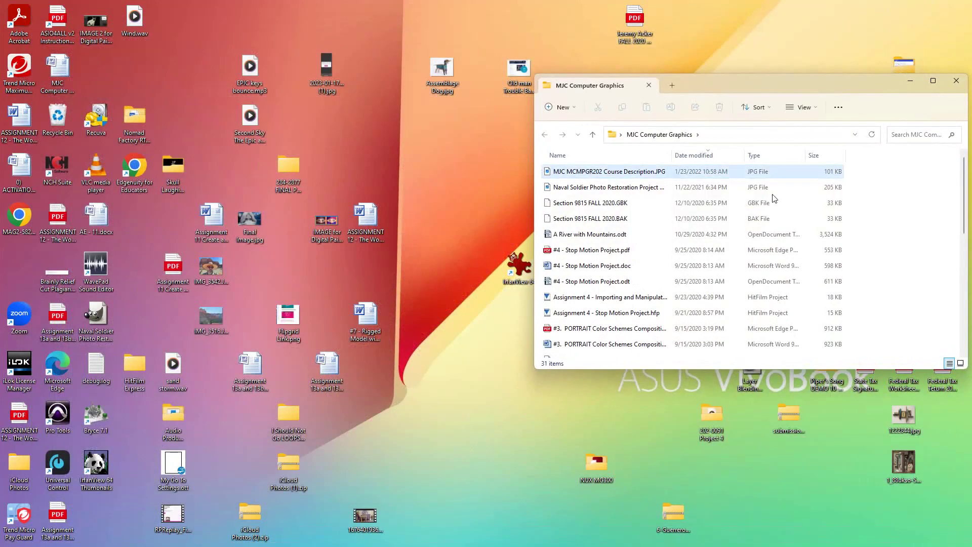
scroll(603, 308, down, 7)
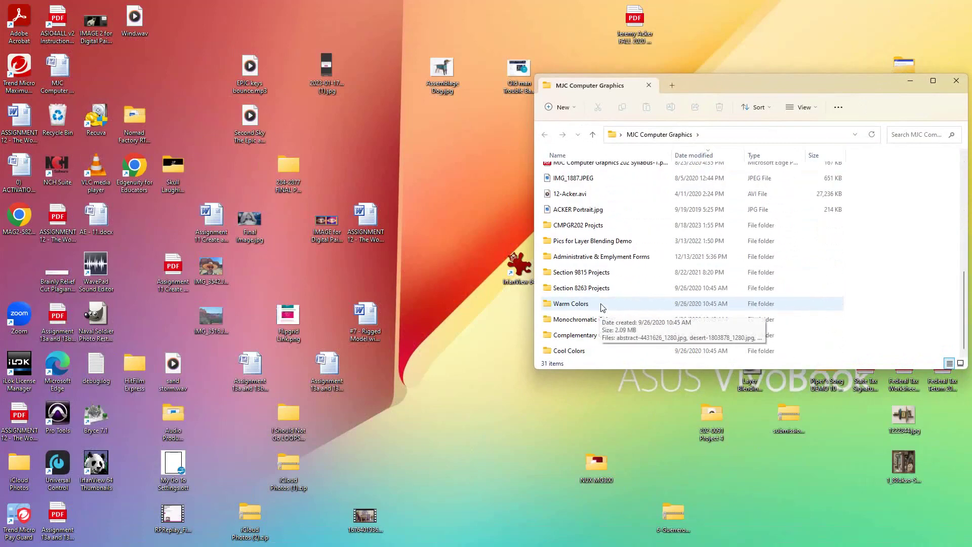
double_click(582, 224)
click(577, 192)
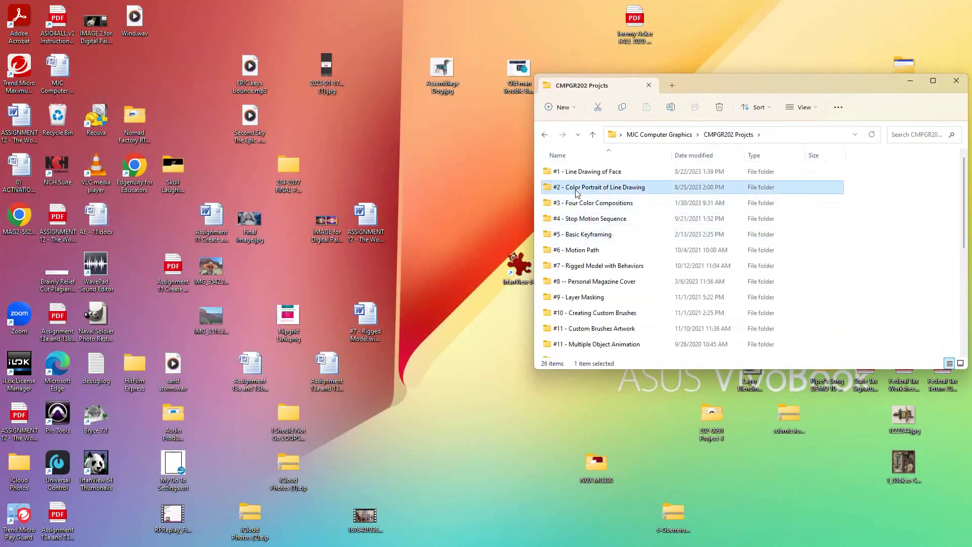
double_click(576, 192)
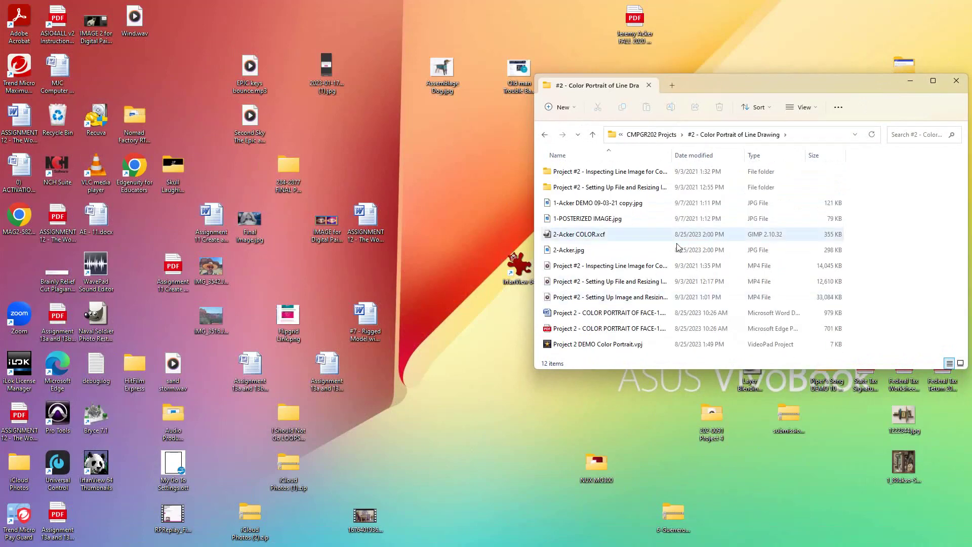
Open the newly exported portrait JPEG from the project folder to inspect it, close it, and view it again.
click(562, 253)
double_click(562, 252)
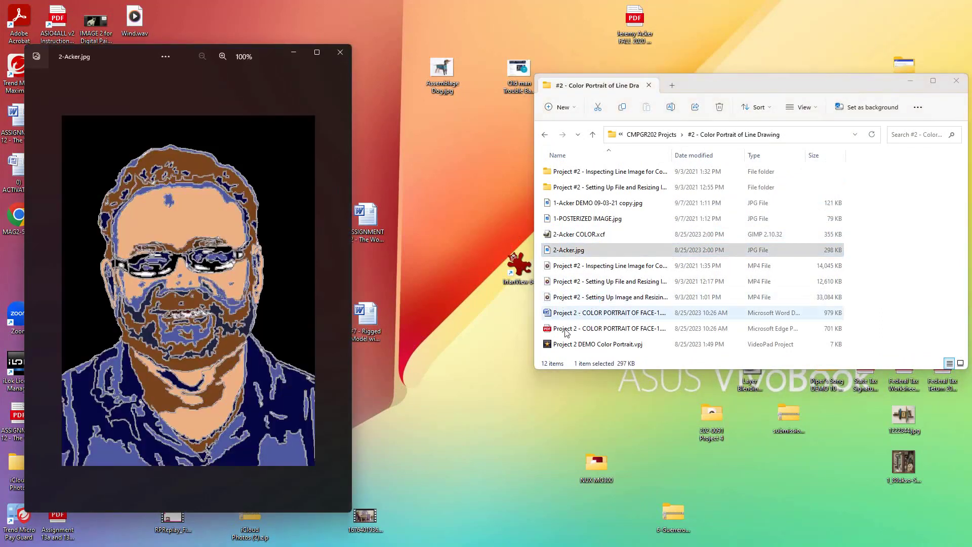
click(342, 53)
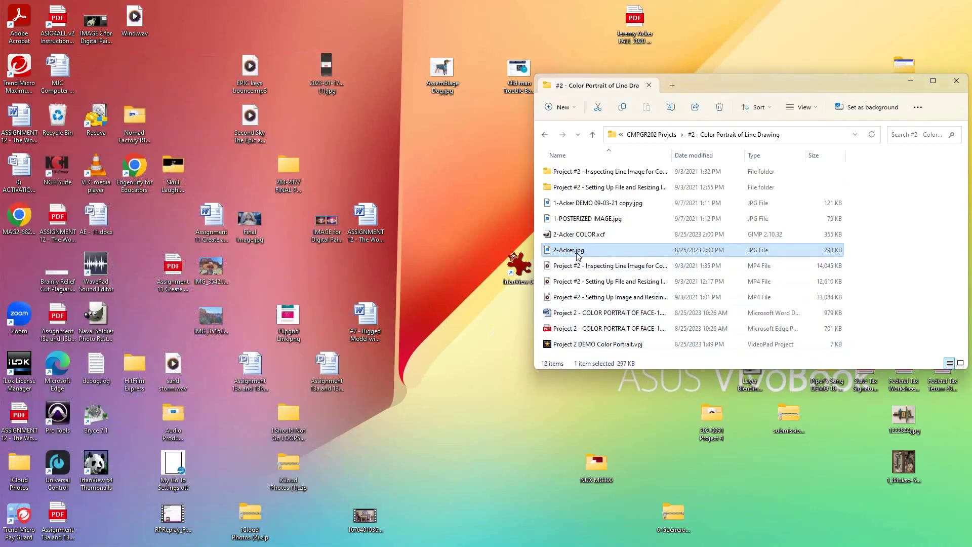
double_click(579, 252)
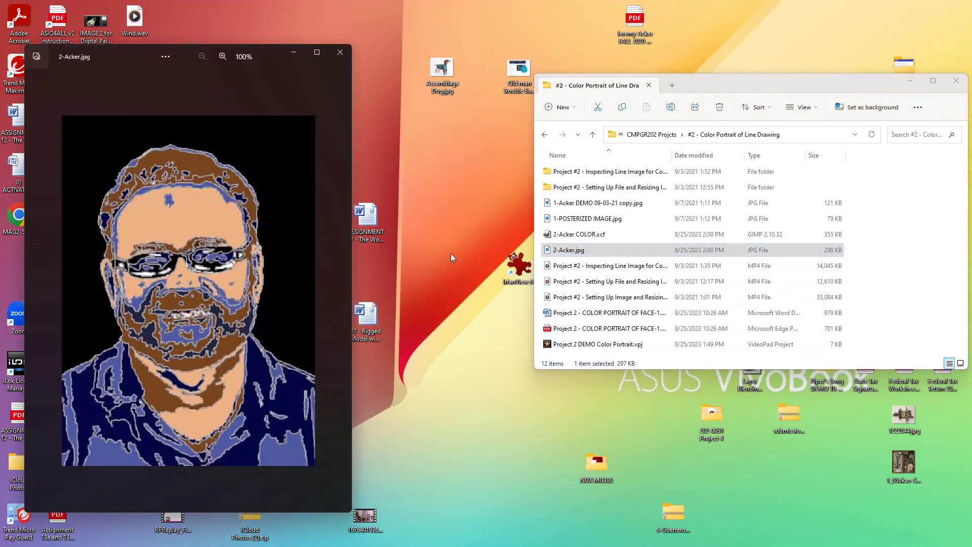